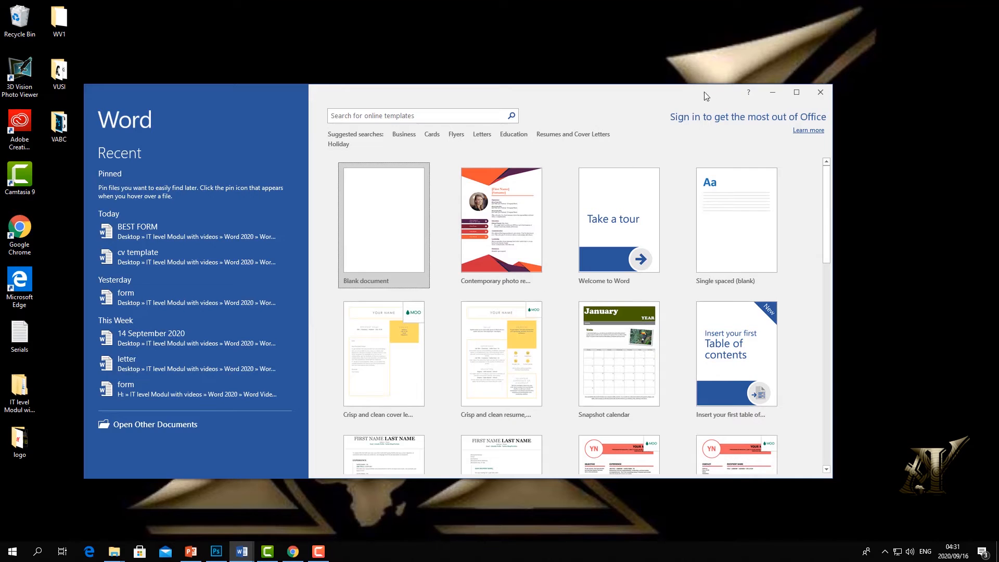
# Maximize the start window and search the online templates for "cv".
pyautogui.click(796, 92)
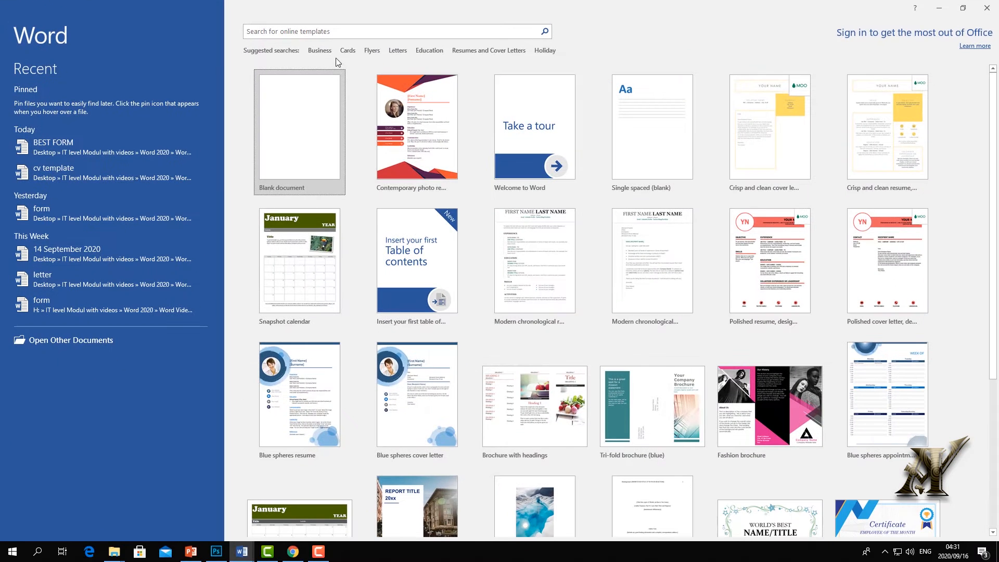
pyautogui.click(288, 32)
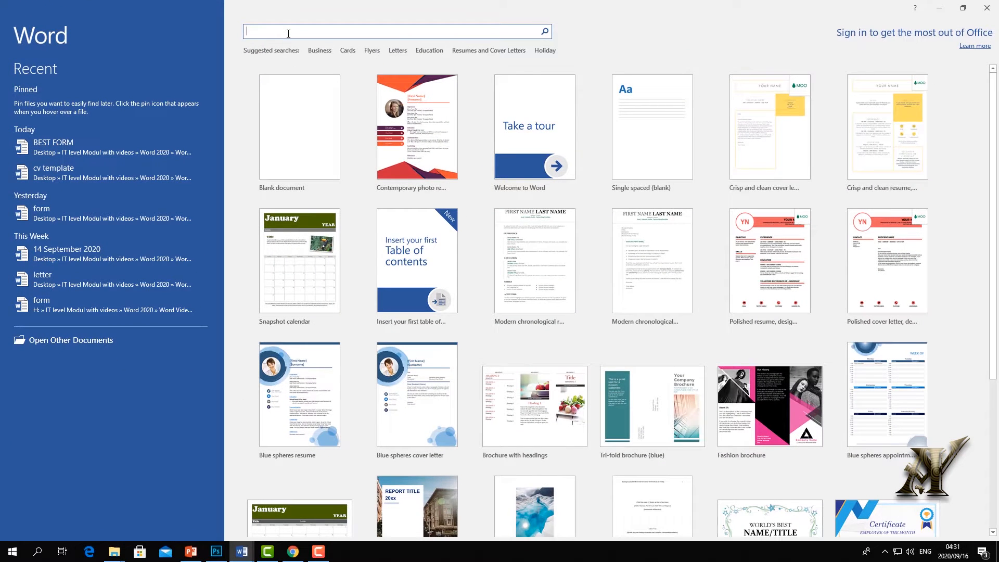
pyautogui.press('Return')
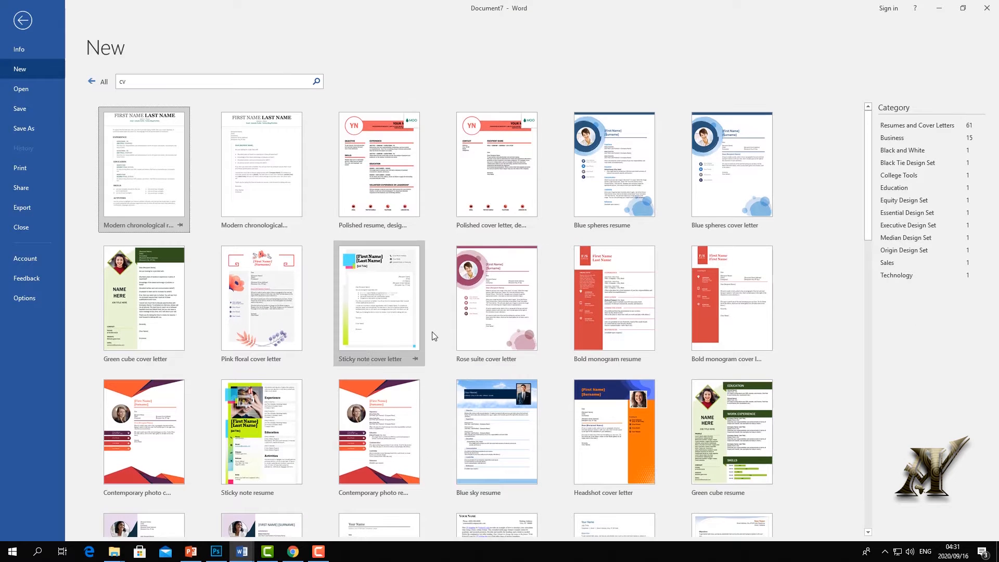
# Browse the template results and create a document from the Contemporary photo resume template.
pyautogui.scroll(-6, 426, 324)
pyautogui.scroll(-2, 426, 325)
pyautogui.scroll(4, 424, 316)
pyautogui.scroll(1, 504, 218)
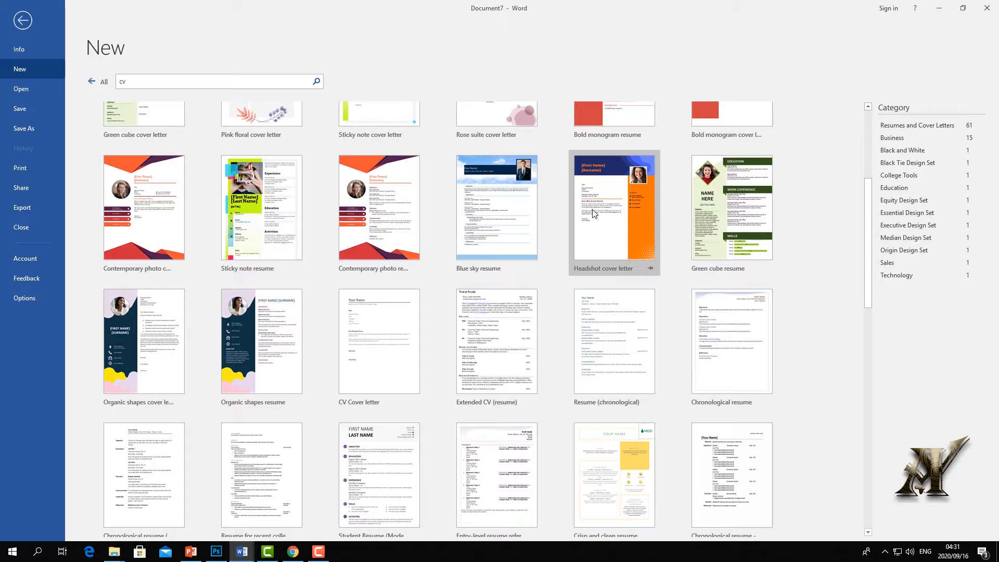
pyautogui.click(366, 198)
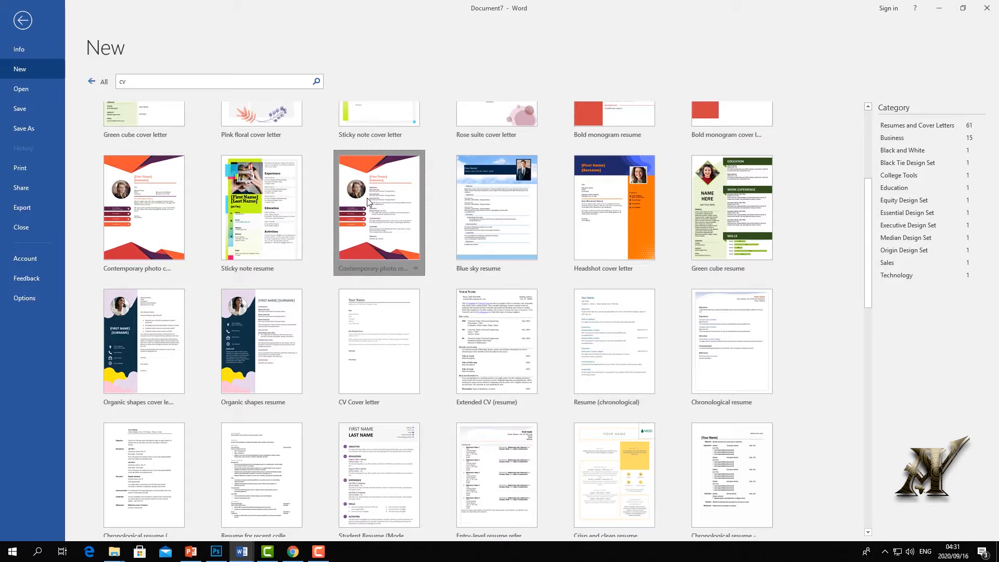
pyautogui.click(605, 287)
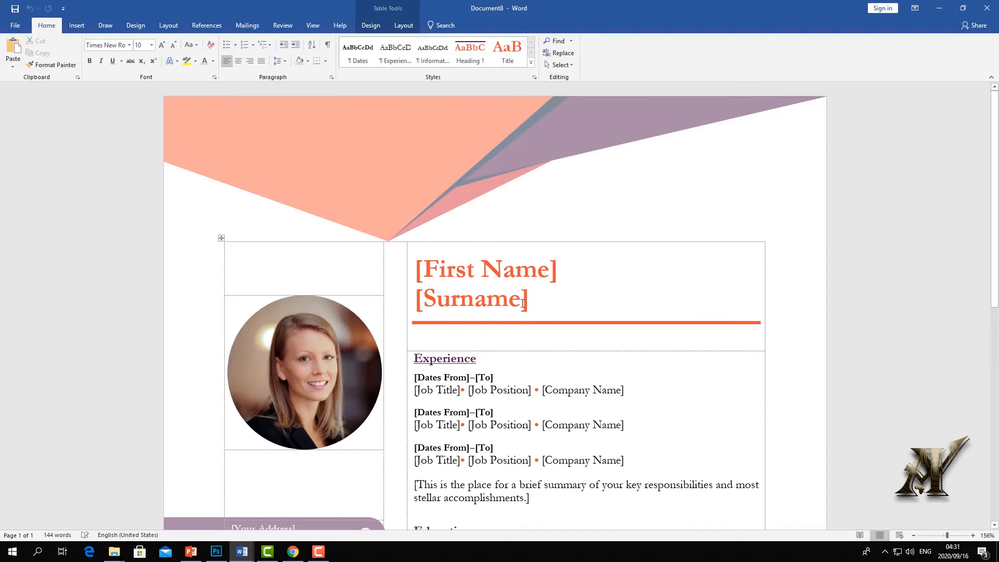
# Replace the [To] placeholder in the first date line under Experience with "x".
pyautogui.click(522, 303)
pyautogui.click(484, 377)
pyautogui.write('x')
pyautogui.scroll(-1, 513, 400)
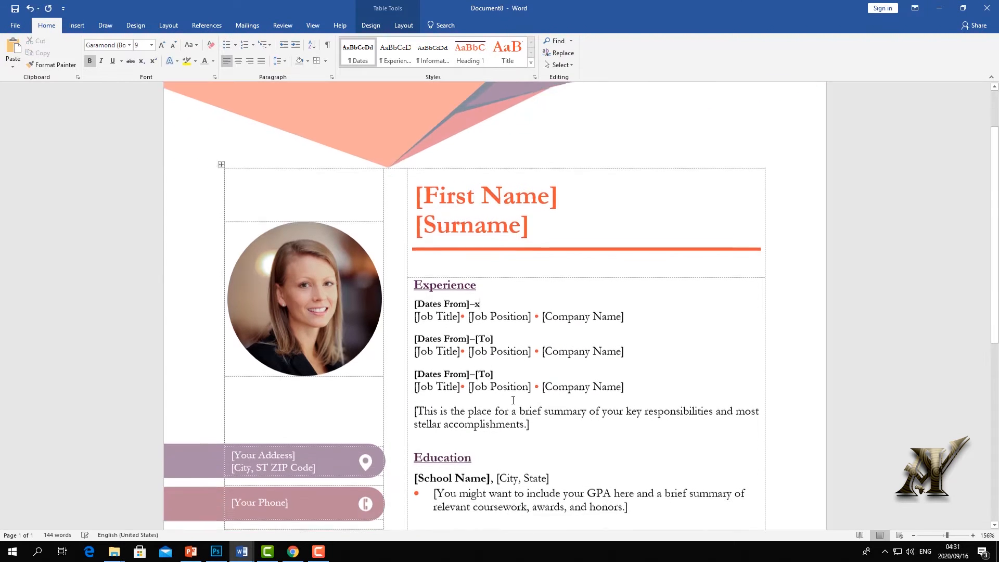
pyautogui.scroll(-2, 513, 400)
pyautogui.scroll(3, 483, 329)
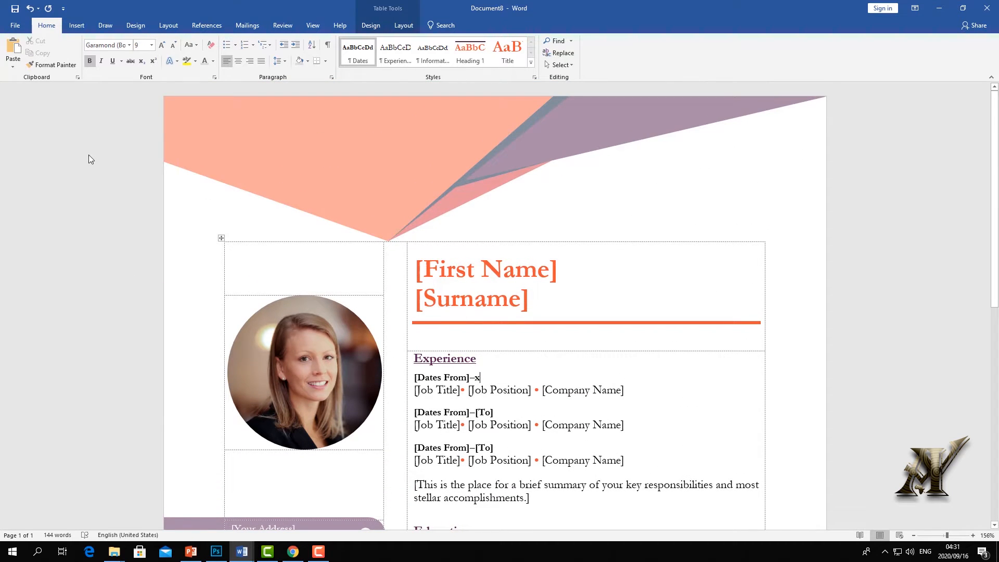
pyautogui.click(136, 25)
pyautogui.click(168, 25)
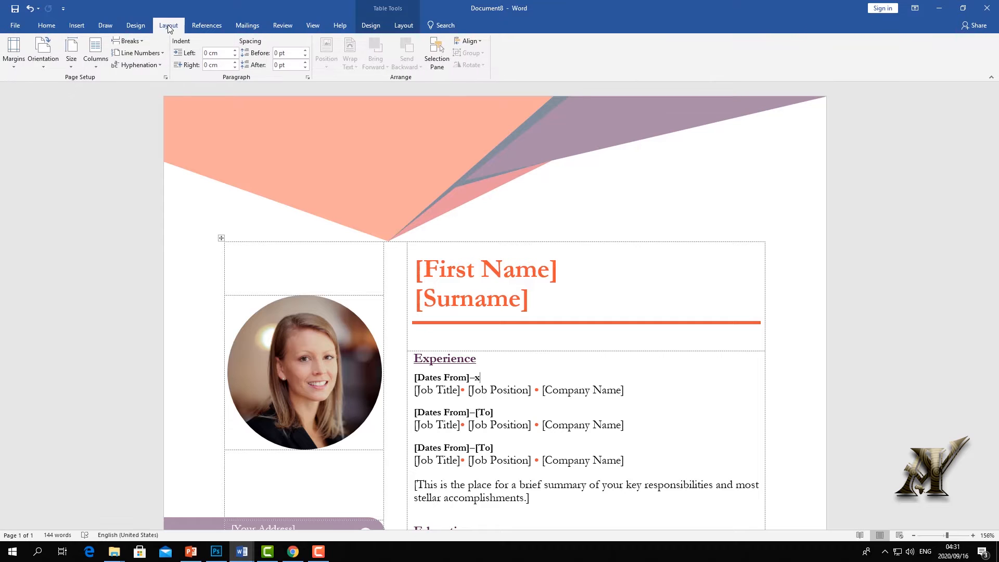
pyautogui.click(76, 25)
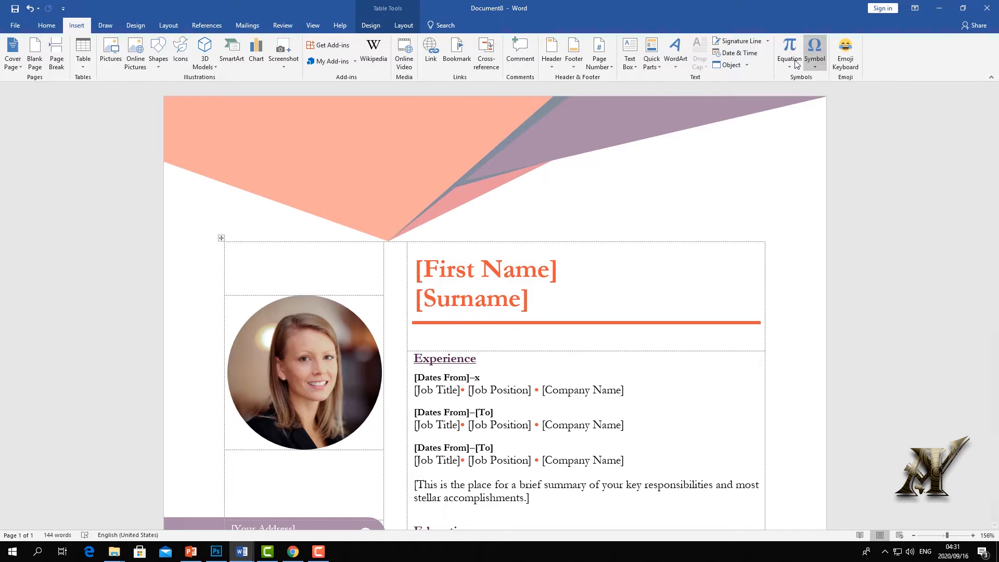
# Create a new blank document.
pyautogui.click(16, 25)
pyautogui.click(24, 70)
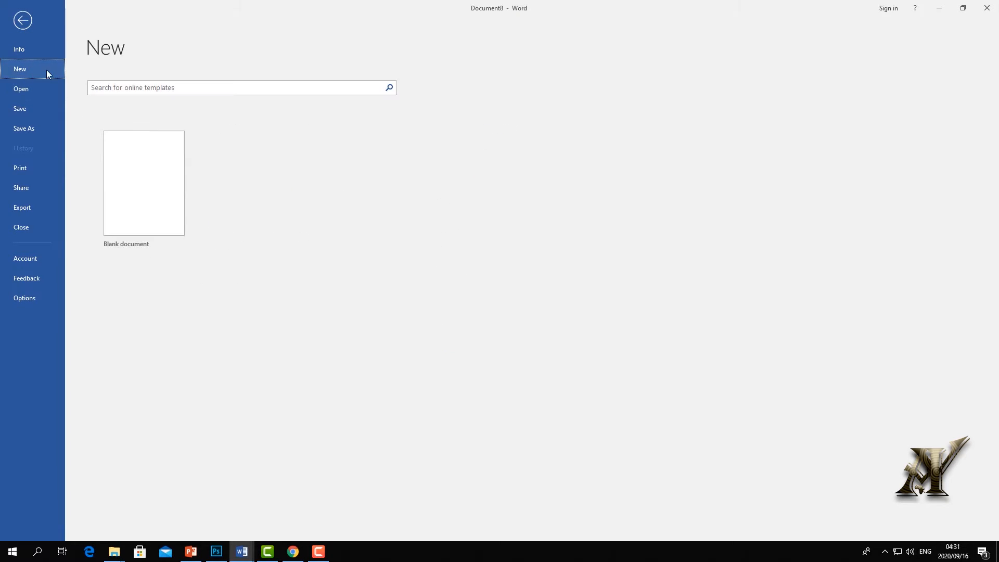
pyautogui.click(148, 160)
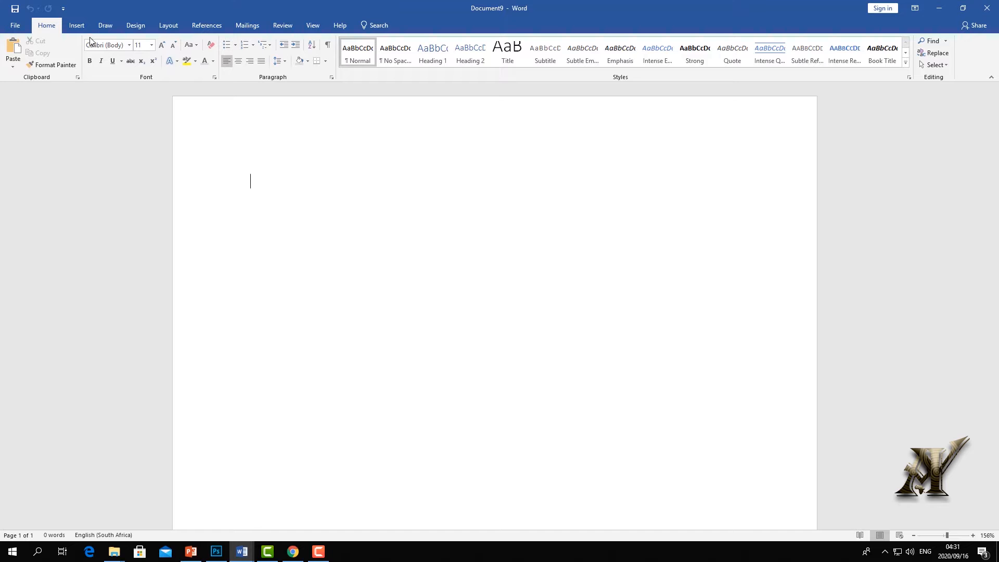
# Insert the built-in Area of Circle equation into the blank page.
pyautogui.click(82, 25)
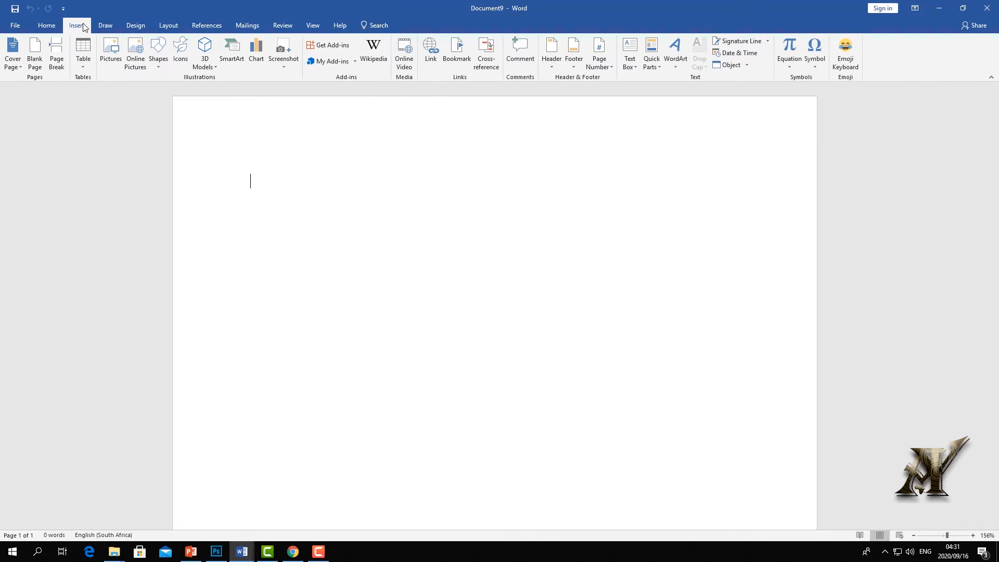
pyautogui.click(788, 67)
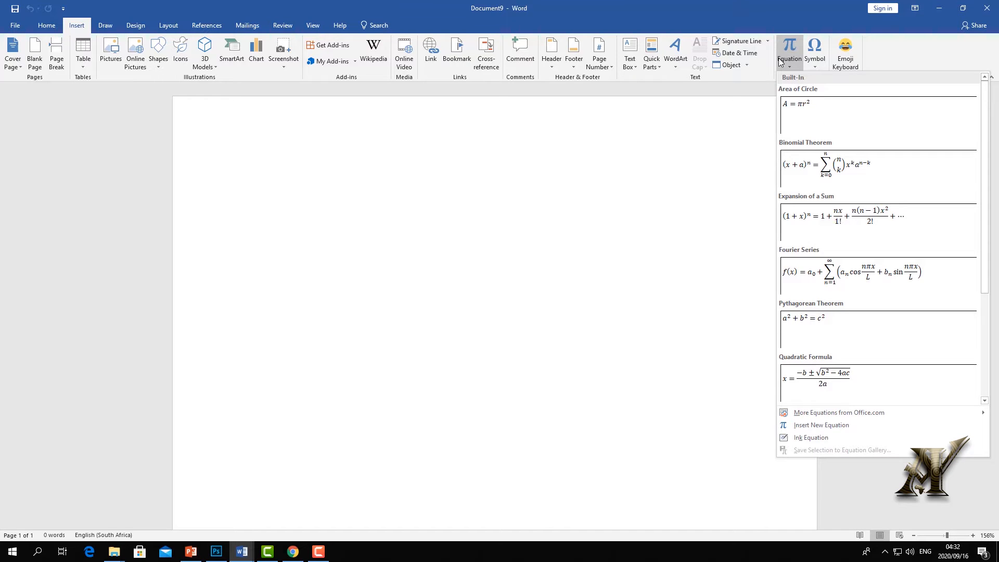
pyautogui.click(812, 107)
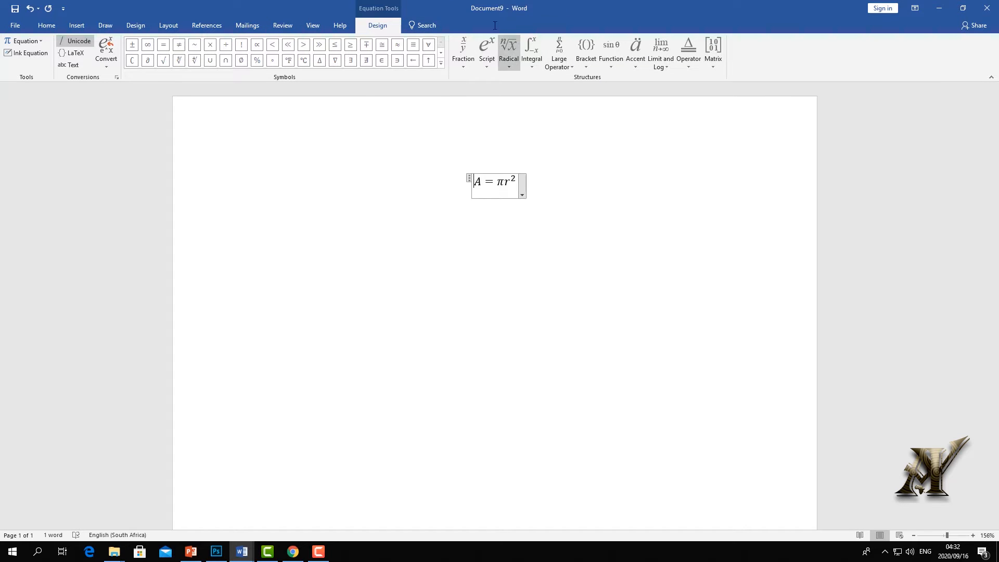
# Change the equation's left-hand letter to B and delete πr² after the equals sign.
pyautogui.click(481, 186)
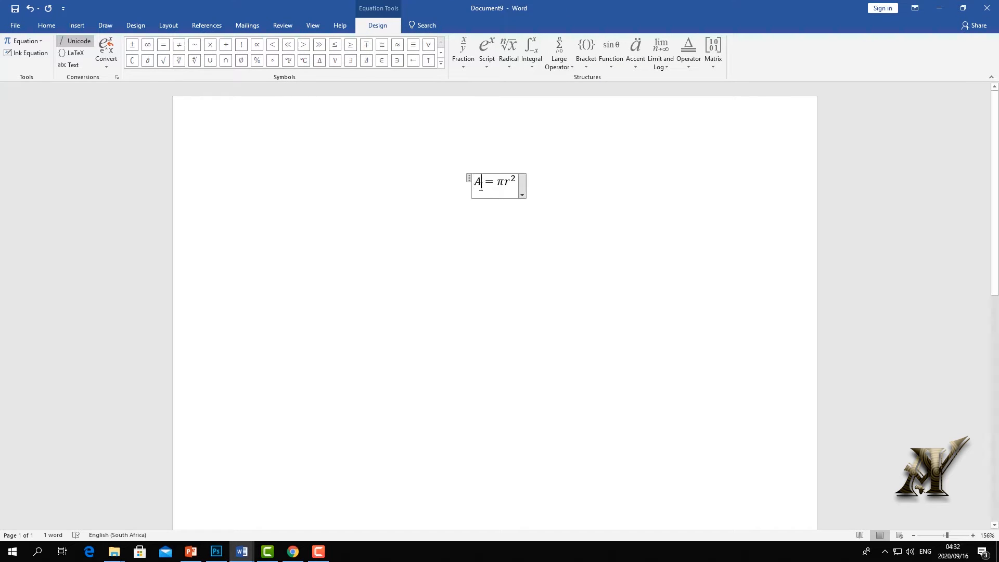
pyautogui.press('BackSpace')
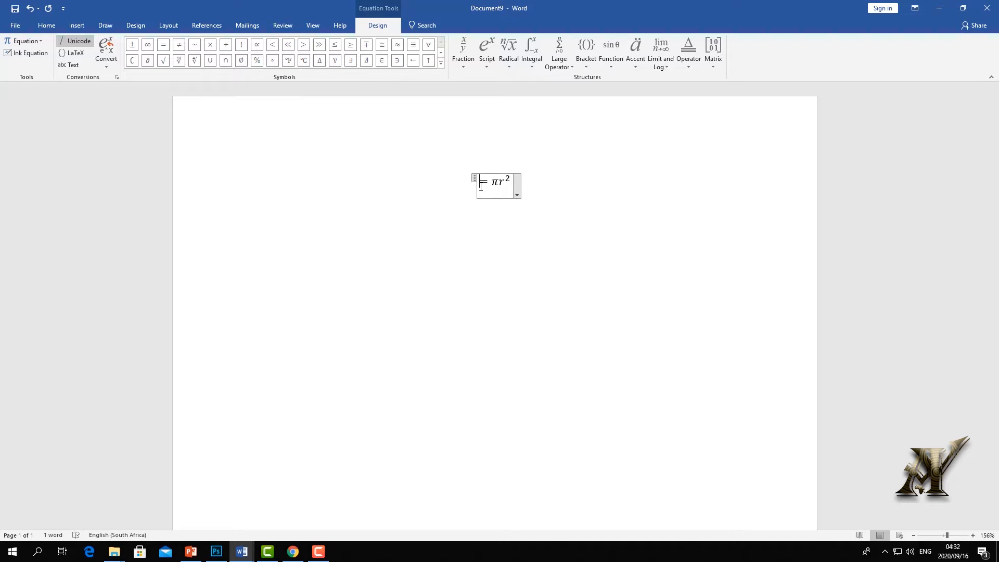
pyautogui.write('B')
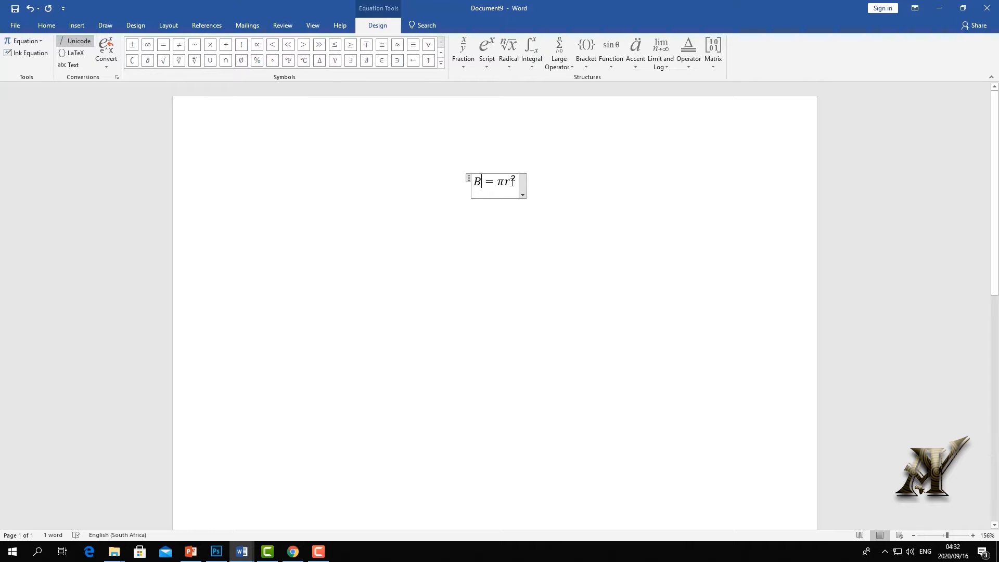
pyautogui.moveTo(517, 180); pyautogui.dragTo(497, 182)
pyautogui.press('BackSpace')
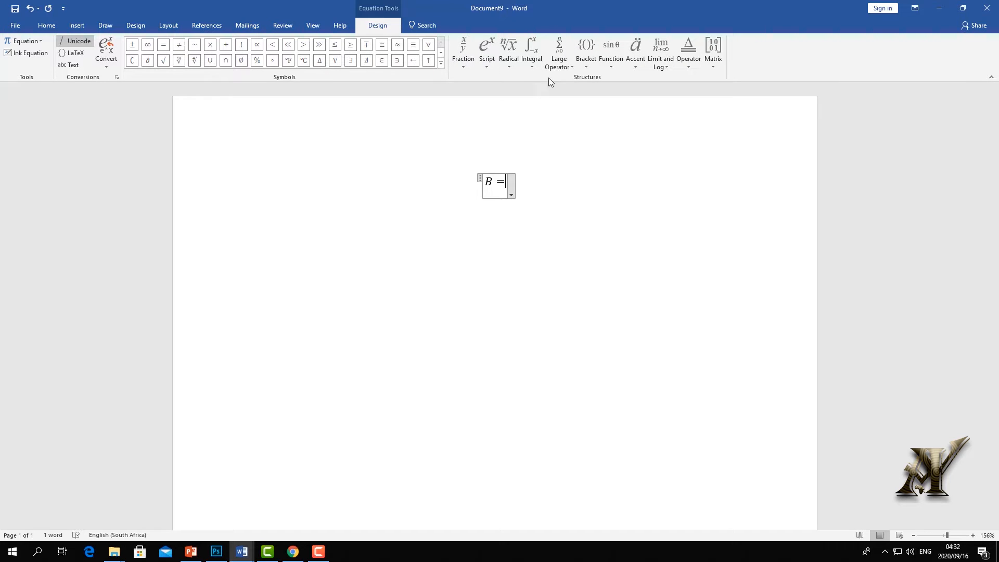
# Add a stacked fraction after the equals sign with numerator 5 and denominator 2.
pyautogui.click(464, 66)
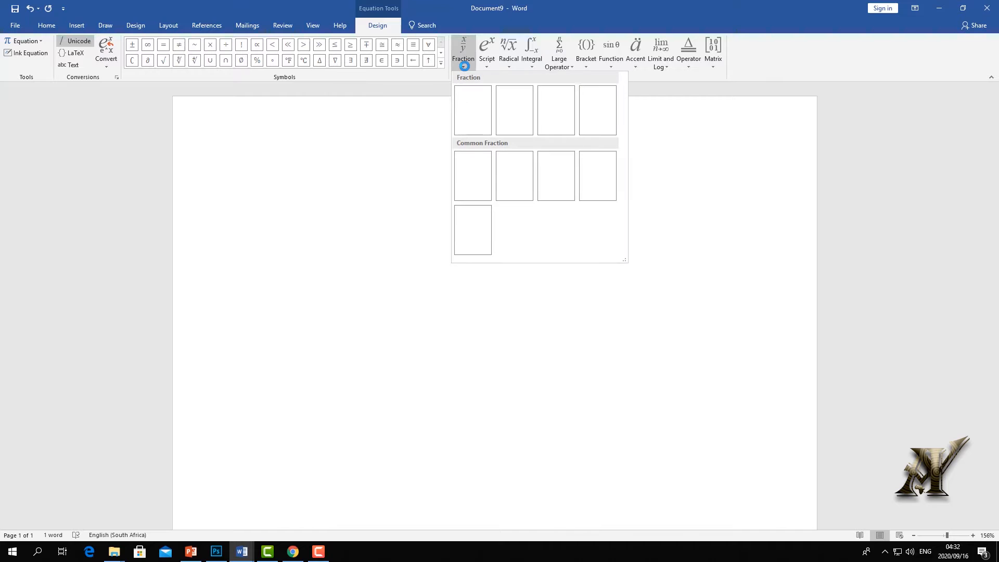
pyautogui.click(473, 107)
pyautogui.click(507, 181)
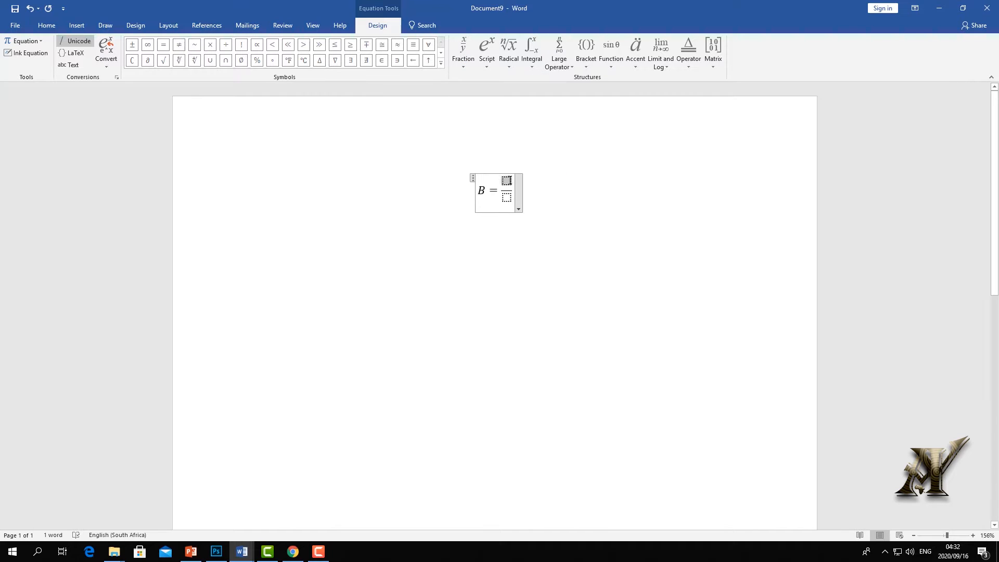
pyautogui.write('5')
pyautogui.click(507, 196)
pyautogui.write('2')
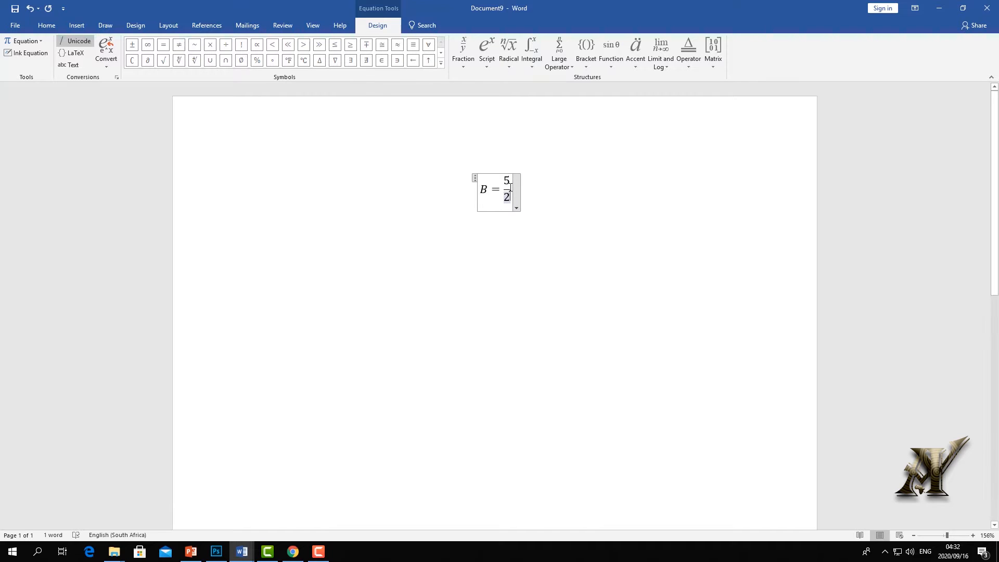
# Add a plus sign after the fraction, followed by a superscript term with base 10 and exponent 2.
pyautogui.click(509, 188)
pyautogui.write('+')
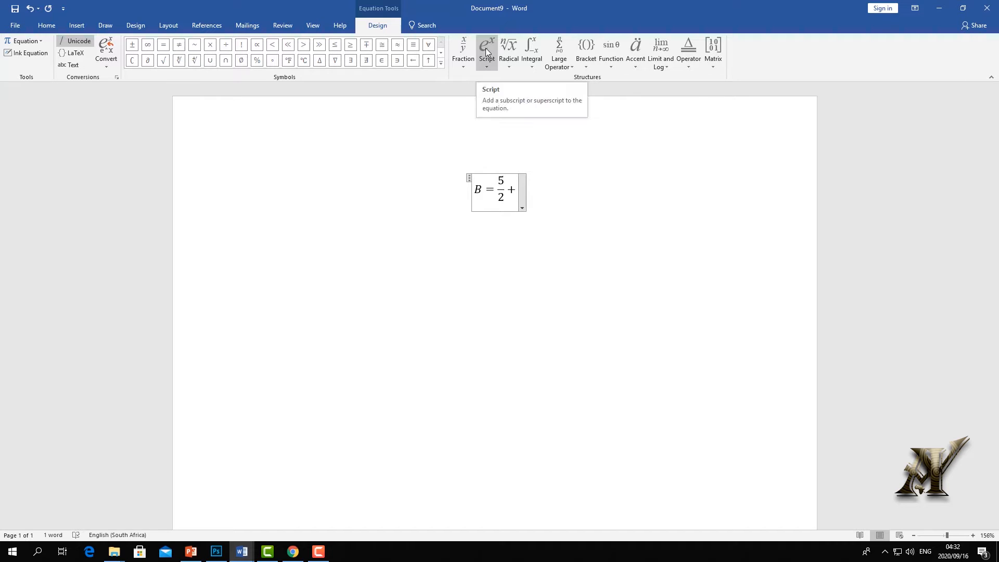
pyautogui.click(485, 48)
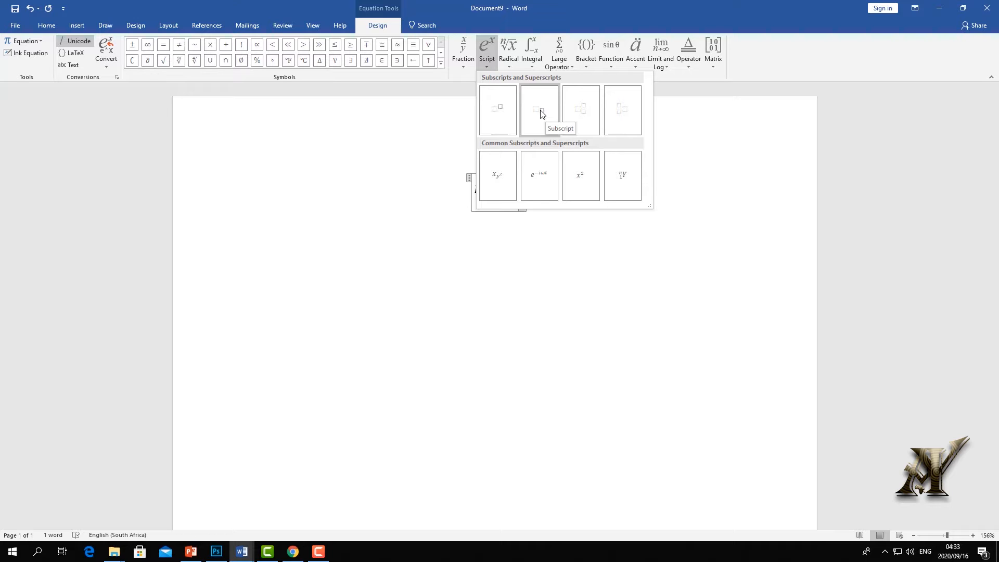
pyautogui.click(498, 110)
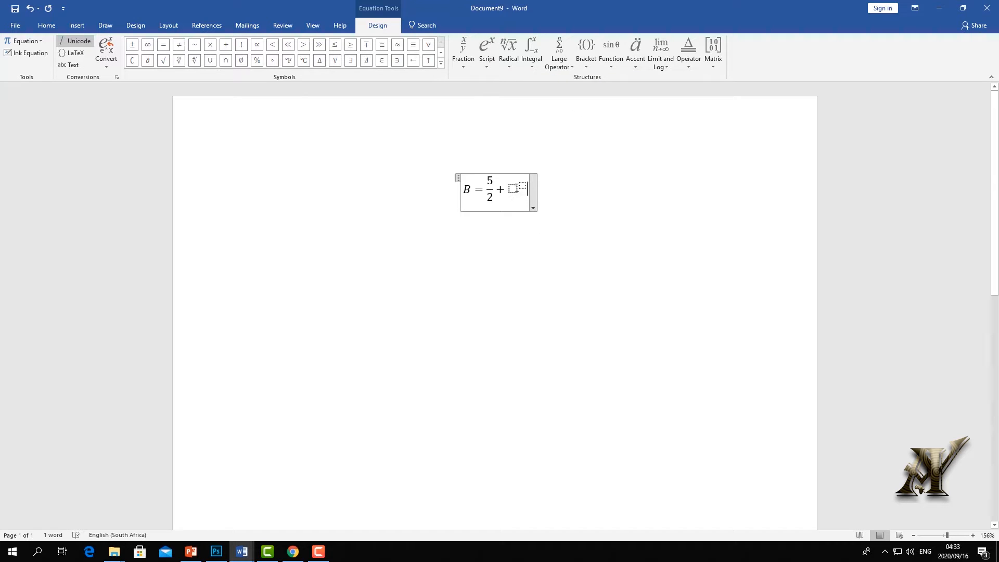
pyautogui.click(513, 189)
pyautogui.write('10')
pyautogui.click(522, 186)
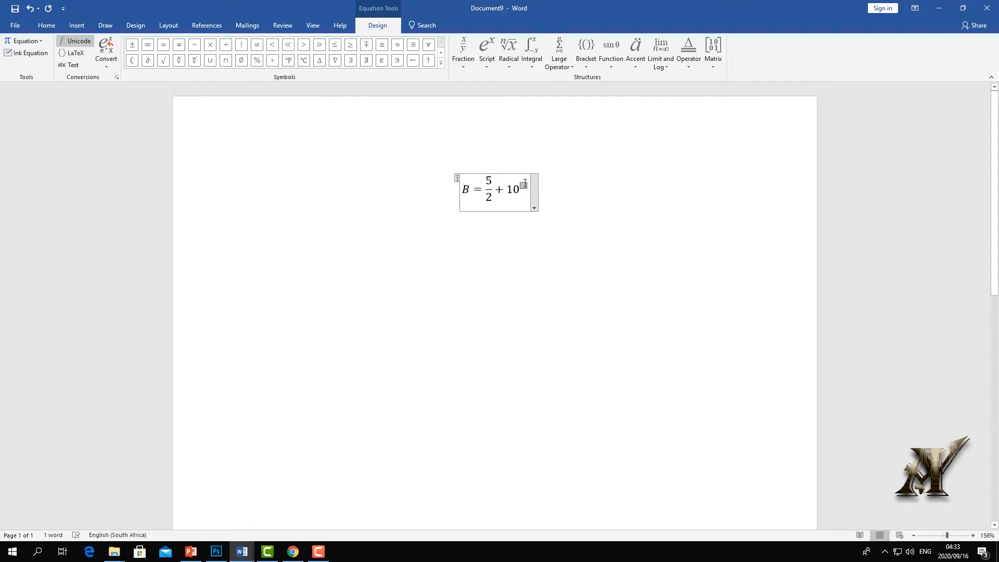
pyautogui.write('2')
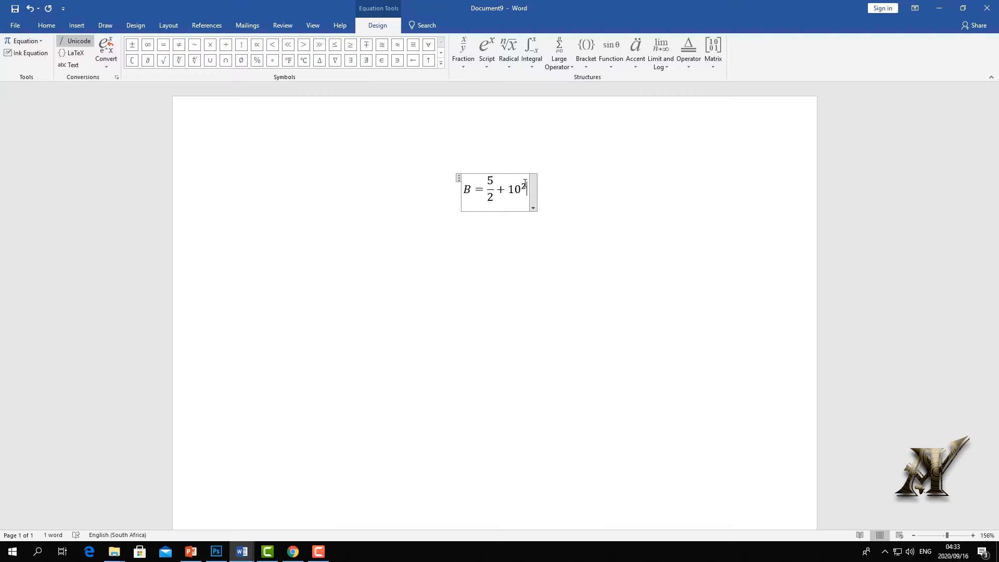
# Append a plus sign and a radical with degree 2 and the value 5 under the root.
pyautogui.press('Right')
pyautogui.write('+')
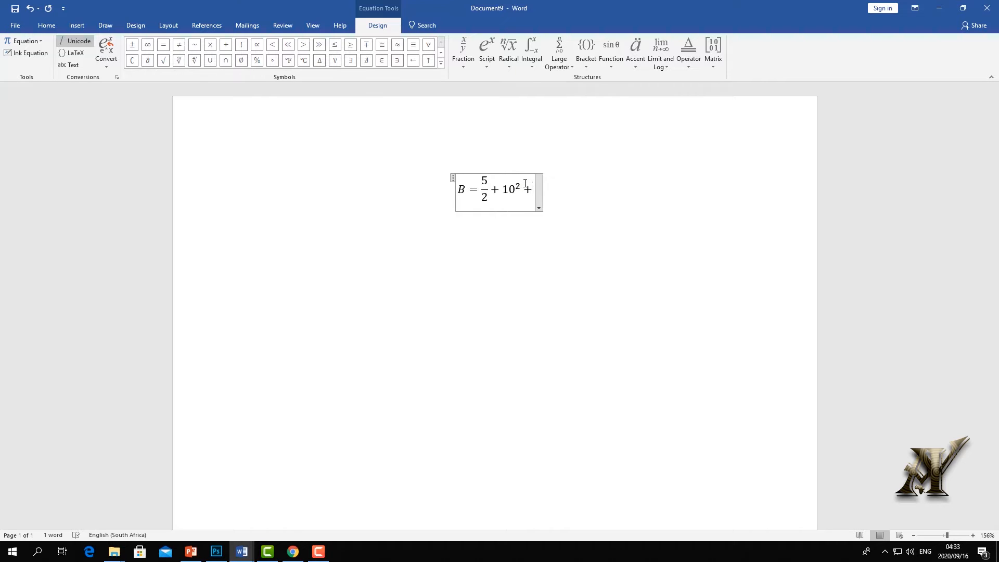
pyautogui.click(510, 68)
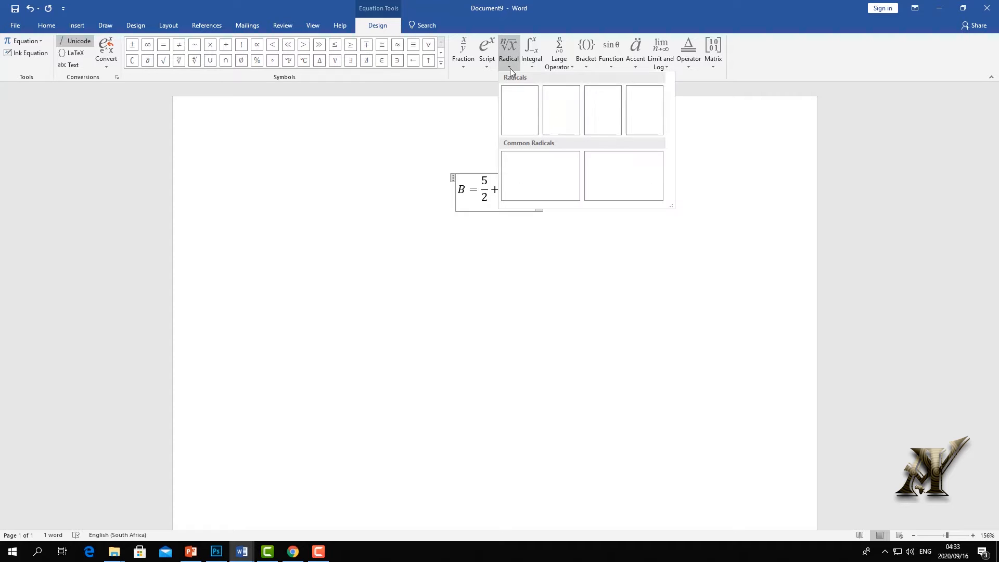
pyautogui.click(563, 110)
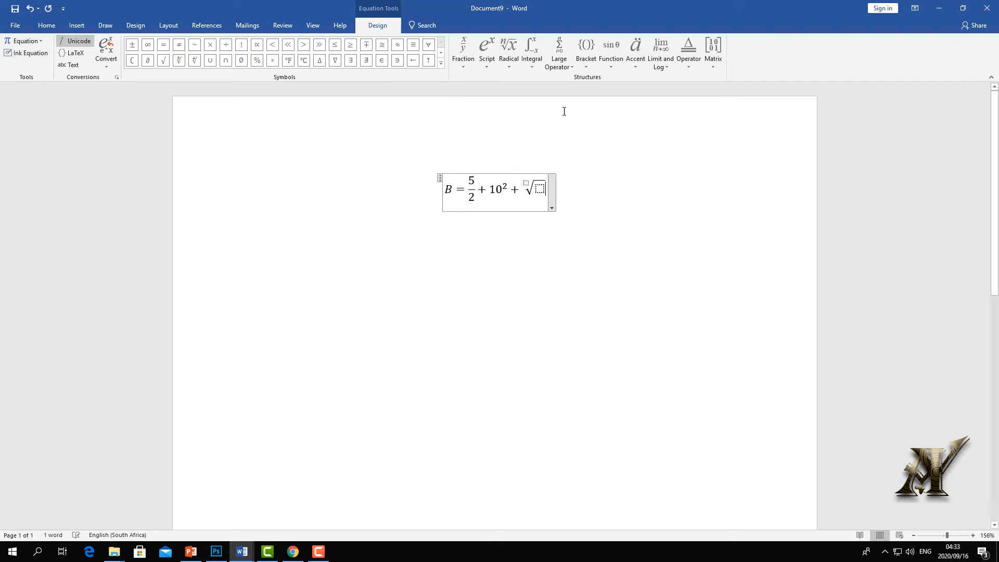
pyautogui.write('2')
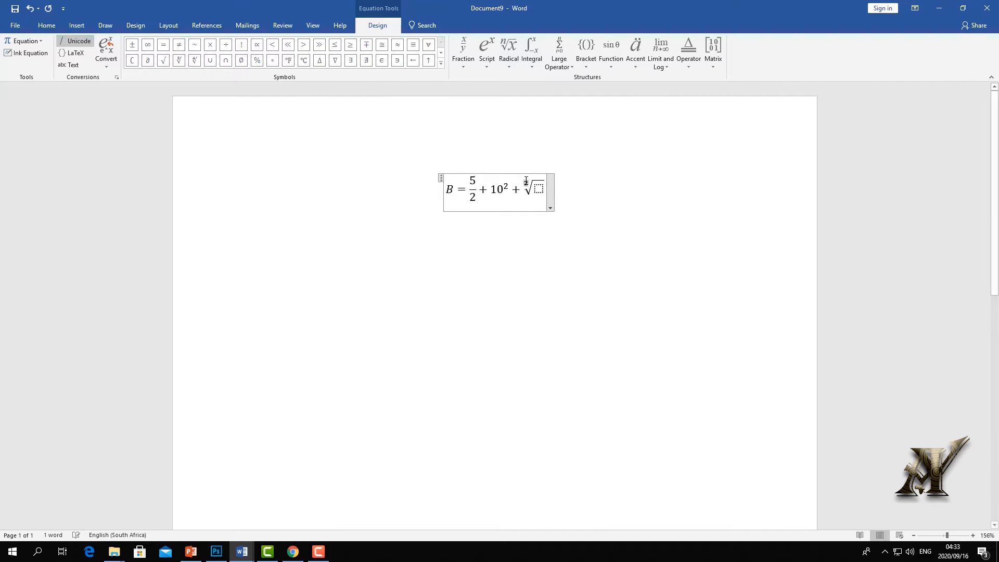
pyautogui.click(538, 193)
pyautogui.write('5')
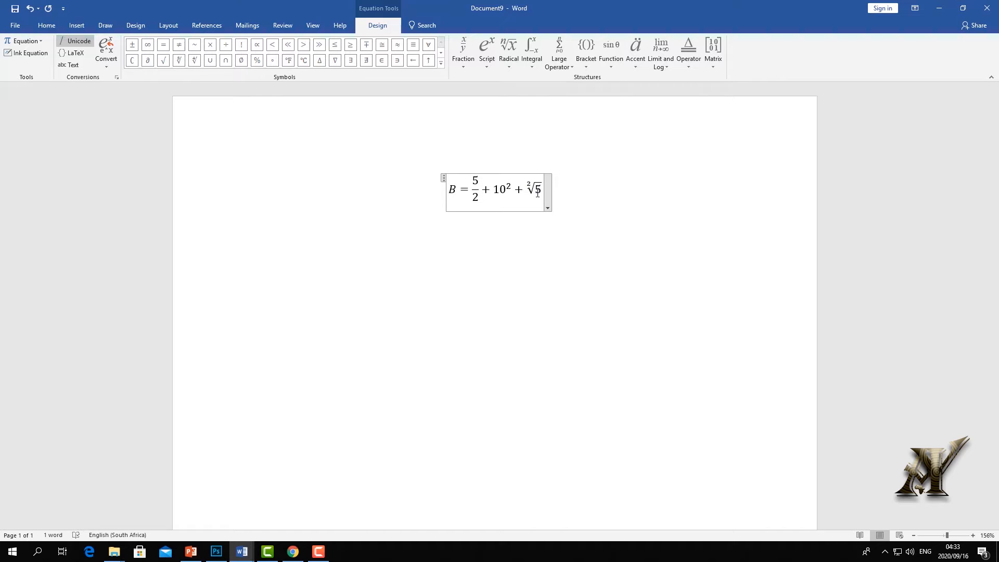
# Append a plus sign and a parentheses structure containing 20 + 10 to the end of the equation.
pyautogui.press('Right')
pyautogui.write('+')
pyautogui.click(586, 71)
pyautogui.click(596, 111)
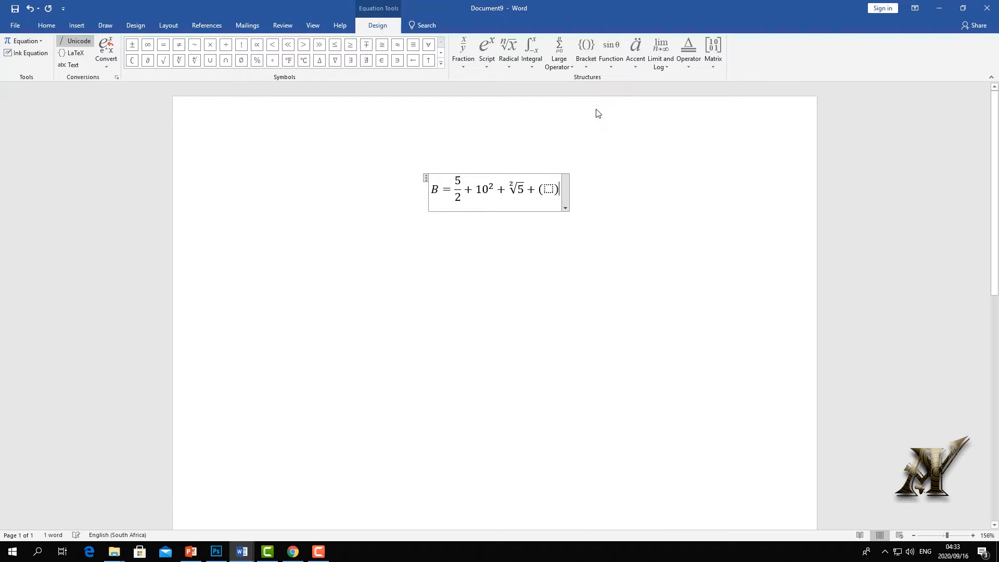
pyautogui.click(548, 189)
pyautogui.write('20 + ')
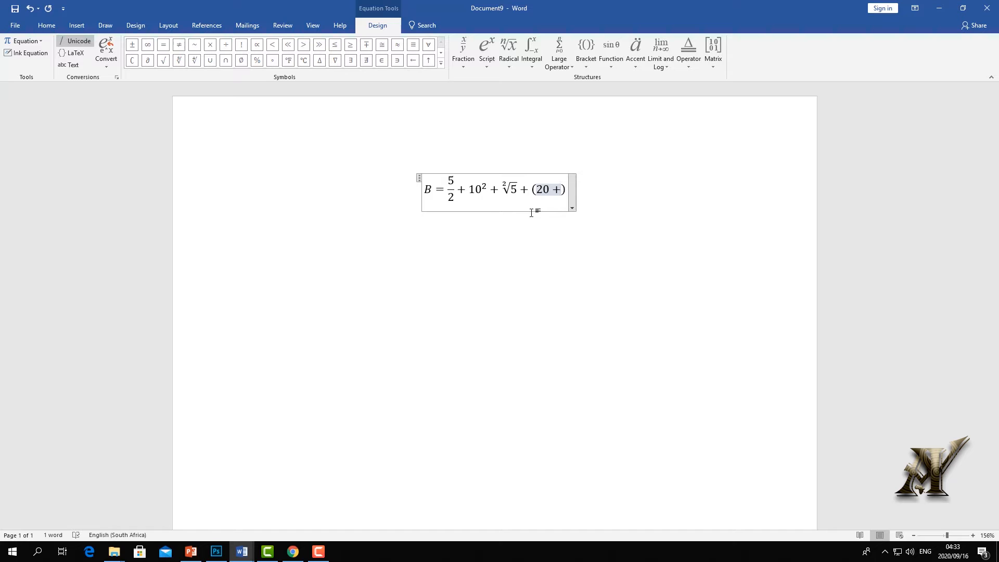
pyautogui.write('10')
pyautogui.press('Right')
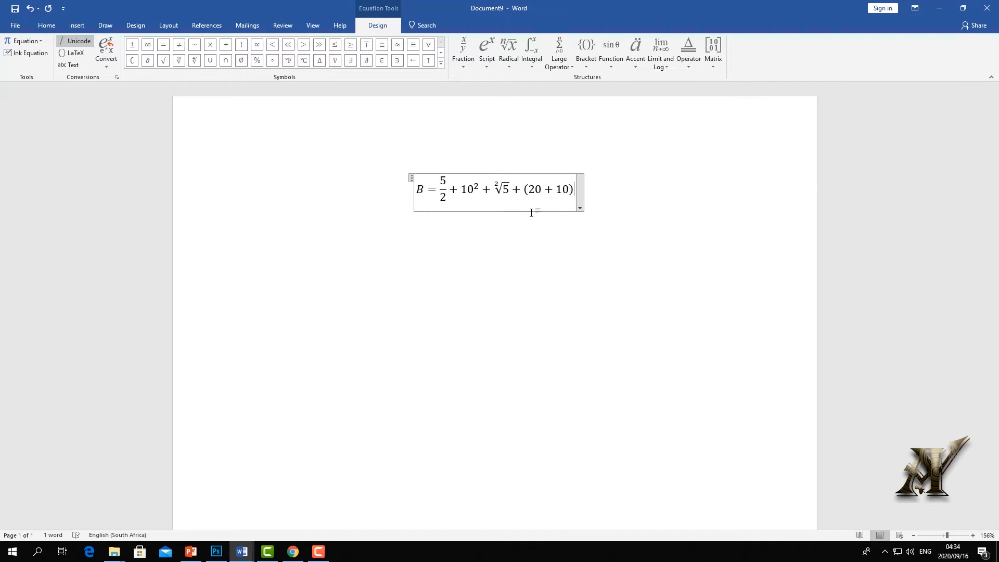
# Append a plus sign and an integral with lower limit 2 and upper limit 5 to the end of the equation.
pyautogui.click(532, 60)
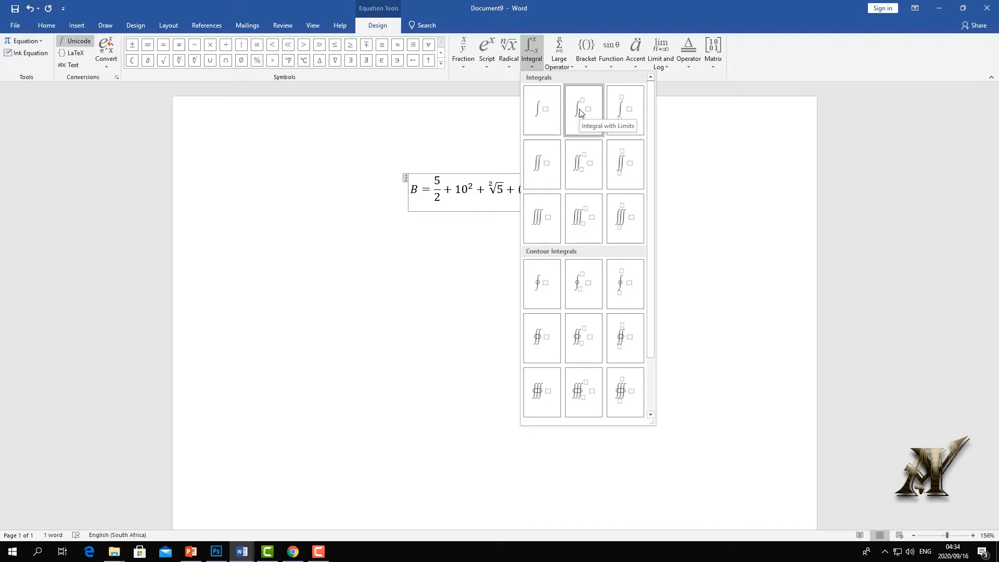
pyautogui.click(581, 113)
pyautogui.click(575, 204)
pyautogui.write('20 + 10) + ∫₂')
pyautogui.click(581, 180)
pyautogui.write('5')
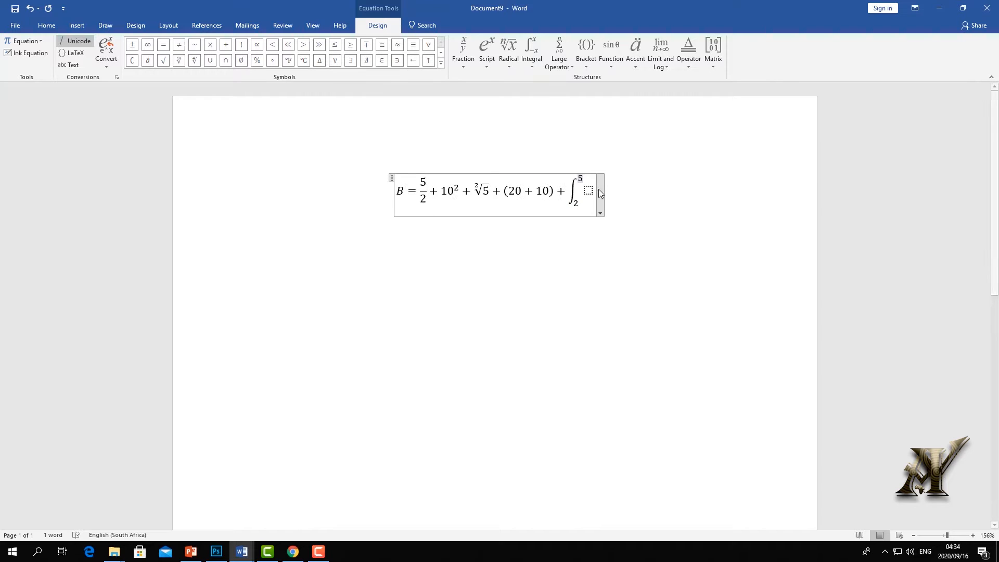
# Enter 20dx as the integrand of the new integral, with lowercase dx, and leave the equation.
pyautogui.click(581, 196)
pyautogui.write('20')
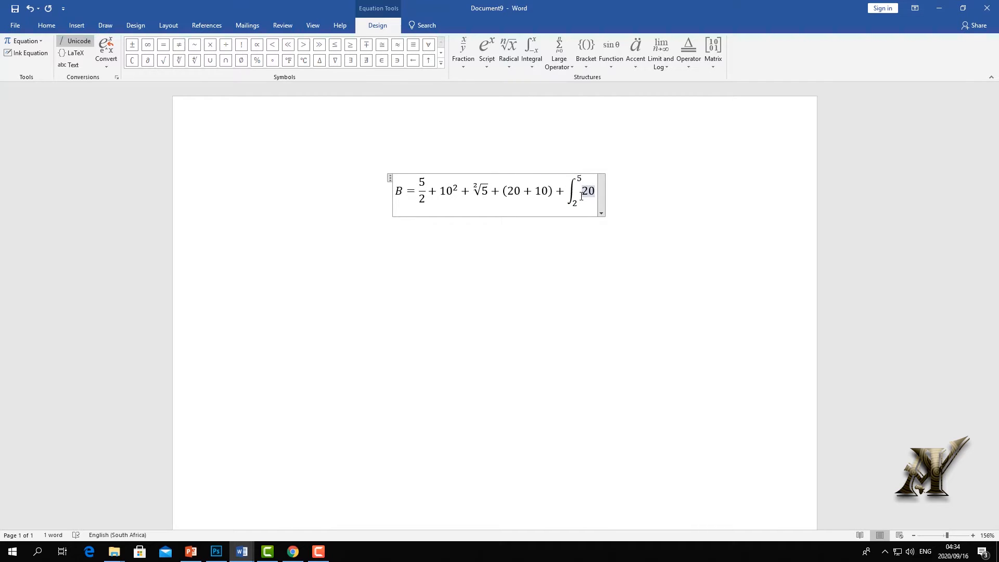
pyautogui.write('D')
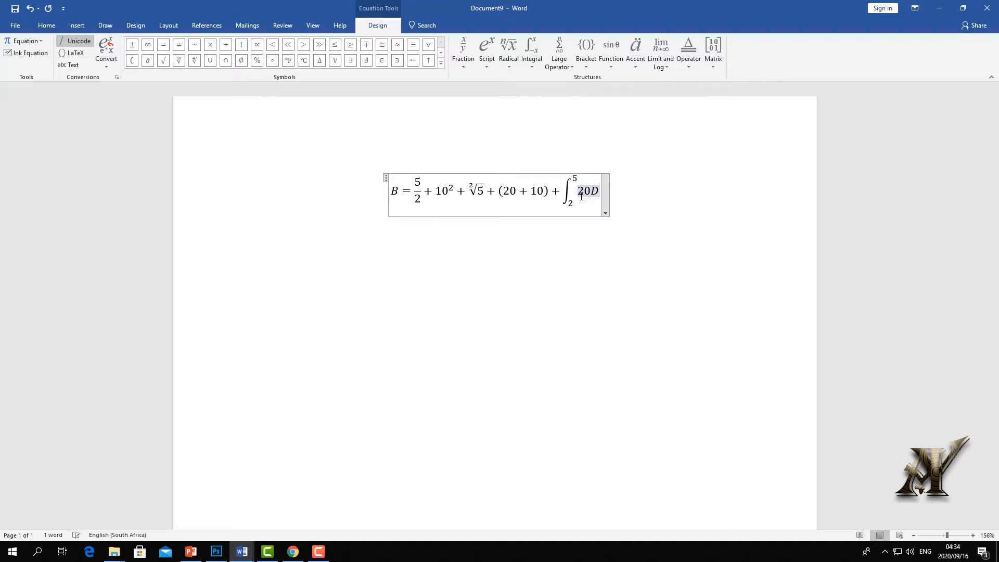
pyautogui.write('X')
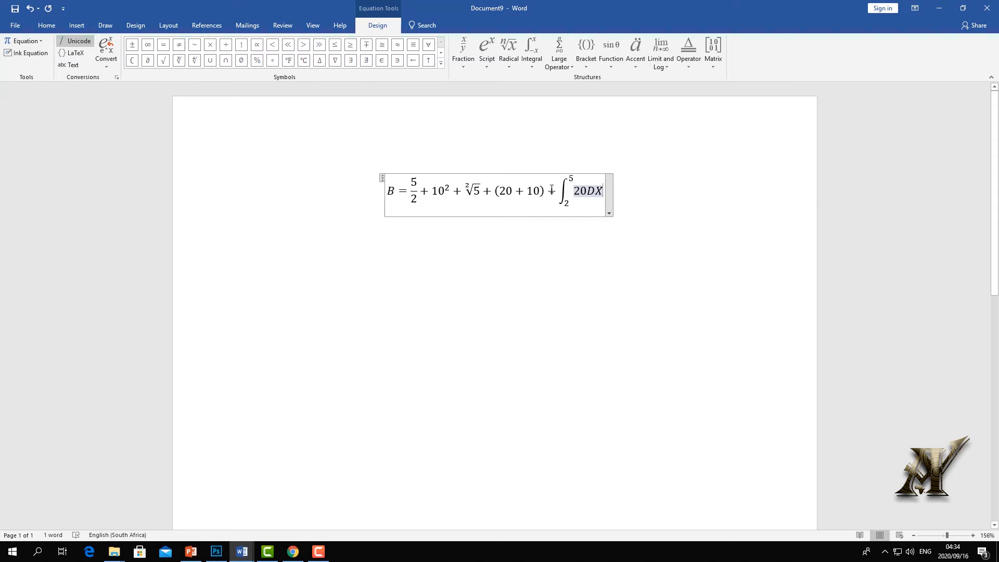
pyautogui.press('BackSpace')
pyautogui.press('BackSpace')
pyautogui.write('d')
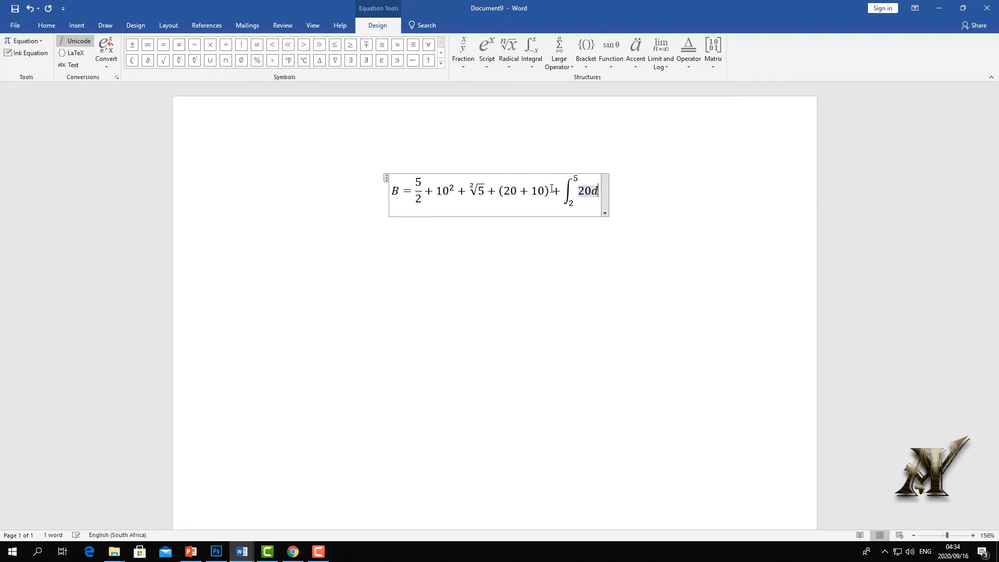
pyautogui.write('x')
pyautogui.click(560, 252)
# Copy the whole equation and paste a duplicate on the line below it.
pyautogui.moveTo(635, 208); pyautogui.dragTo(368, 187)
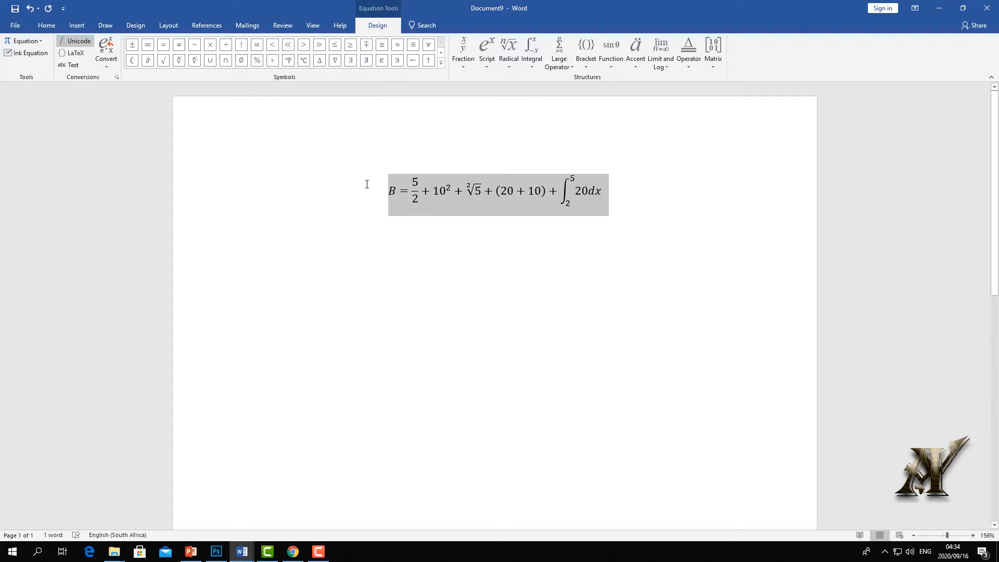
pyautogui.rightClick(404, 194)
pyautogui.click(429, 210)
pyautogui.rightClick(421, 272)
pyautogui.click(500, 248)
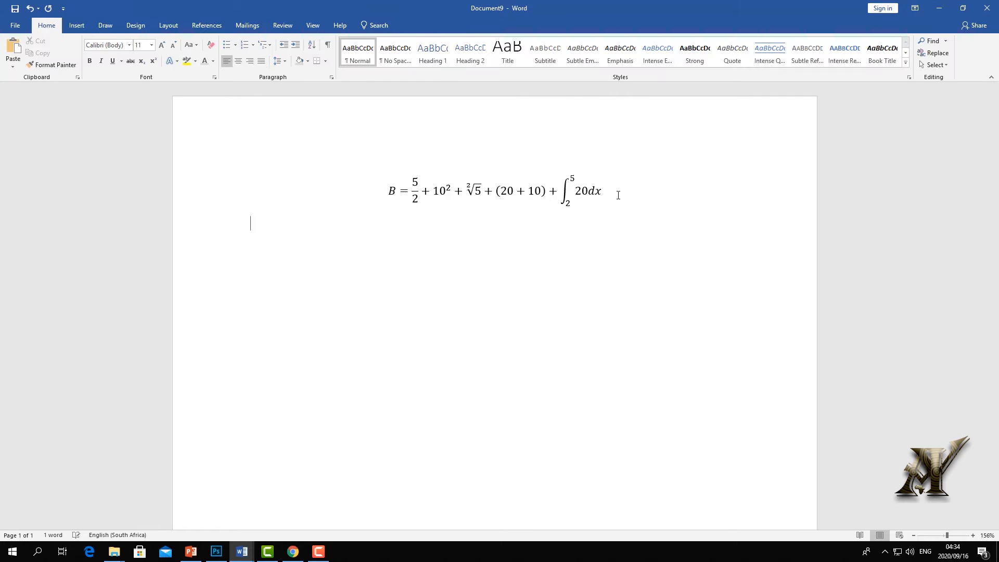
pyautogui.hotkey('ctrl', 'v')
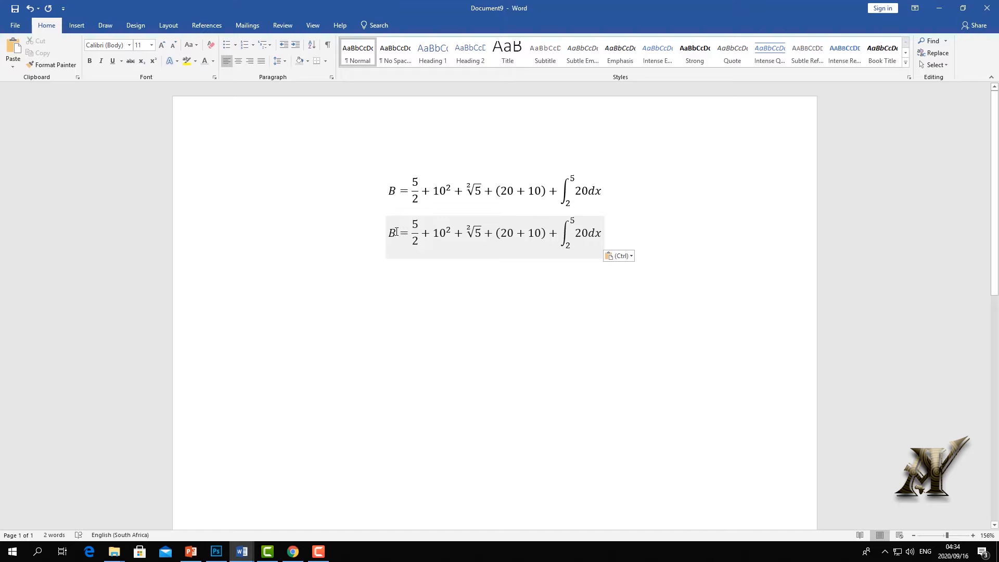
# In the duplicate equation, replace the superscript term with 100 and the bracketed sum with 30.
pyautogui.click(413, 247)
pyautogui.moveTo(418, 235); pyautogui.dragTo(415, 227)
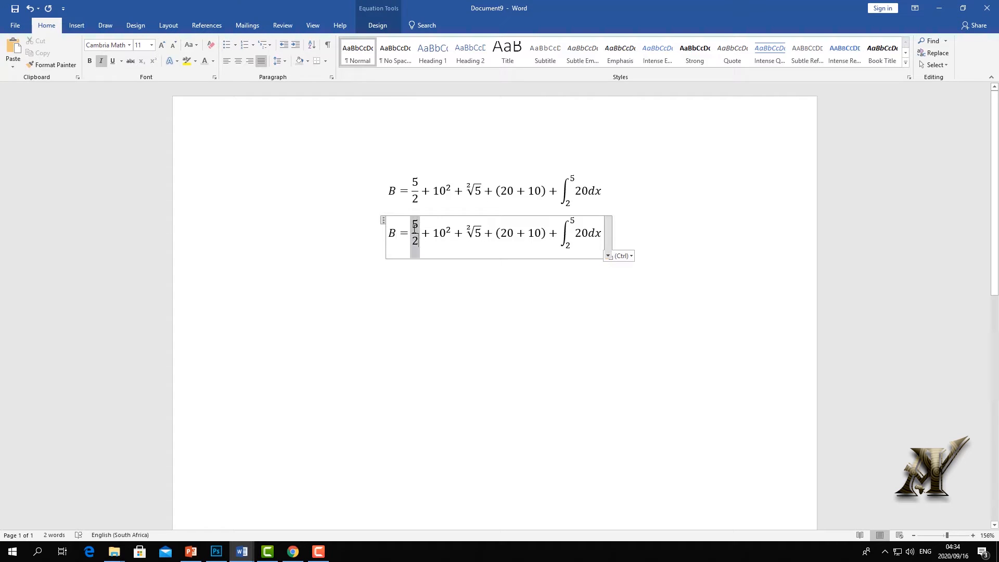
pyautogui.click(449, 230)
pyautogui.moveTo(453, 233); pyautogui.dragTo(435, 233)
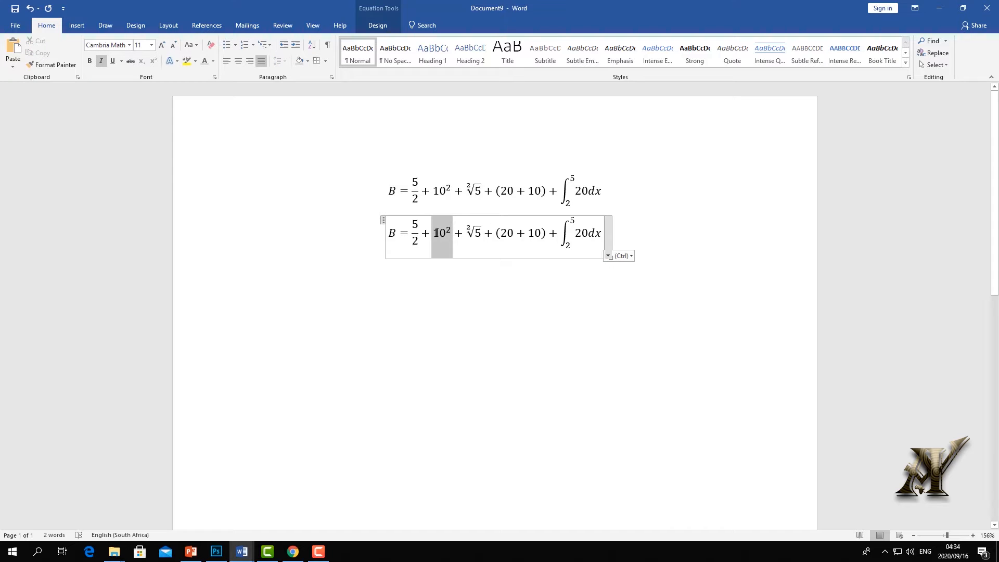
pyautogui.write('100')
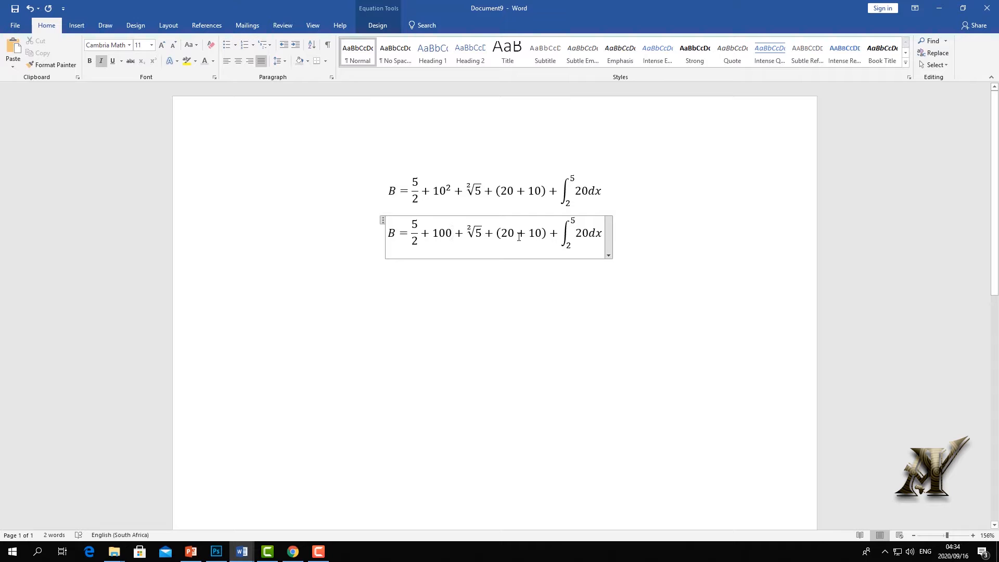
pyautogui.moveTo(542, 232); pyautogui.dragTo(535, 231)
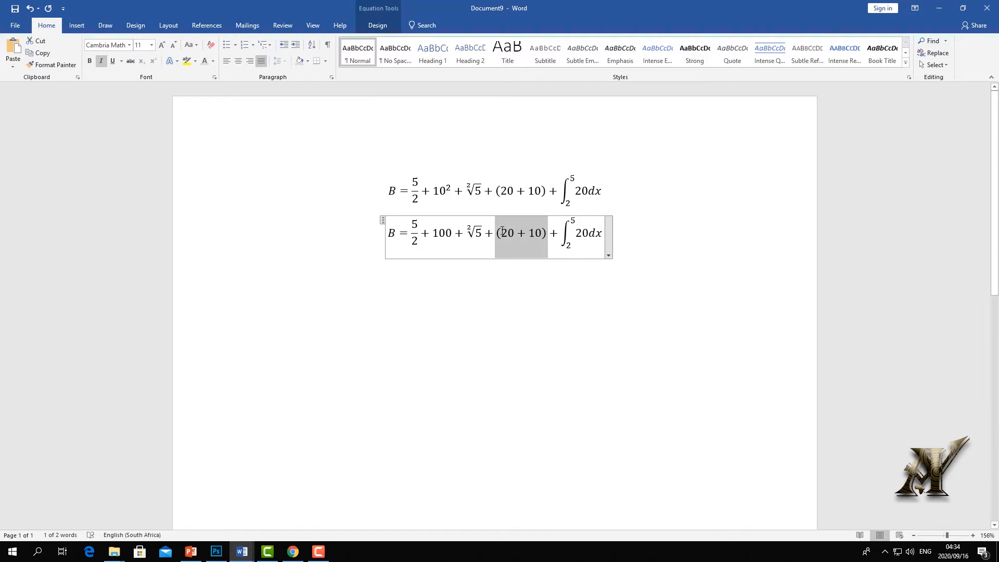
pyautogui.write('30')
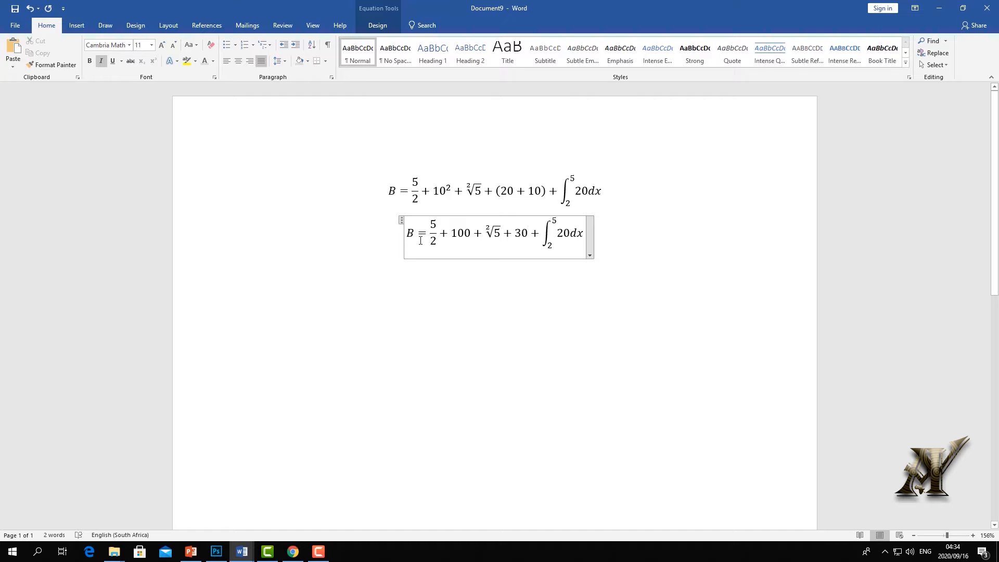
# Copy the second equation and paste it further down as a third equation.
pyautogui.moveTo(601, 237); pyautogui.dragTo(411, 234)
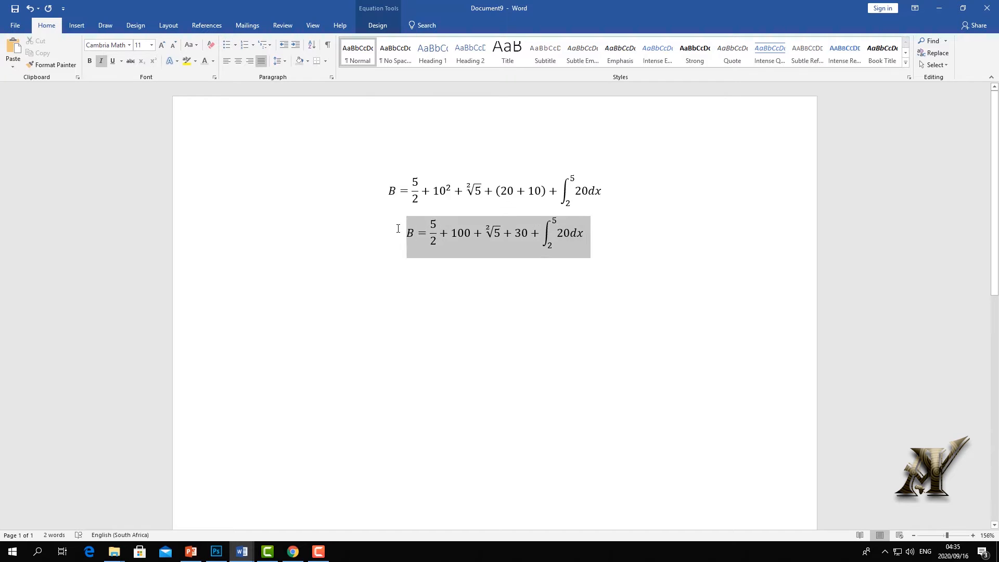
pyautogui.rightClick(426, 234)
pyautogui.click(451, 253)
pyautogui.click(453, 276)
pyautogui.rightClick(449, 283)
pyautogui.click(472, 328)
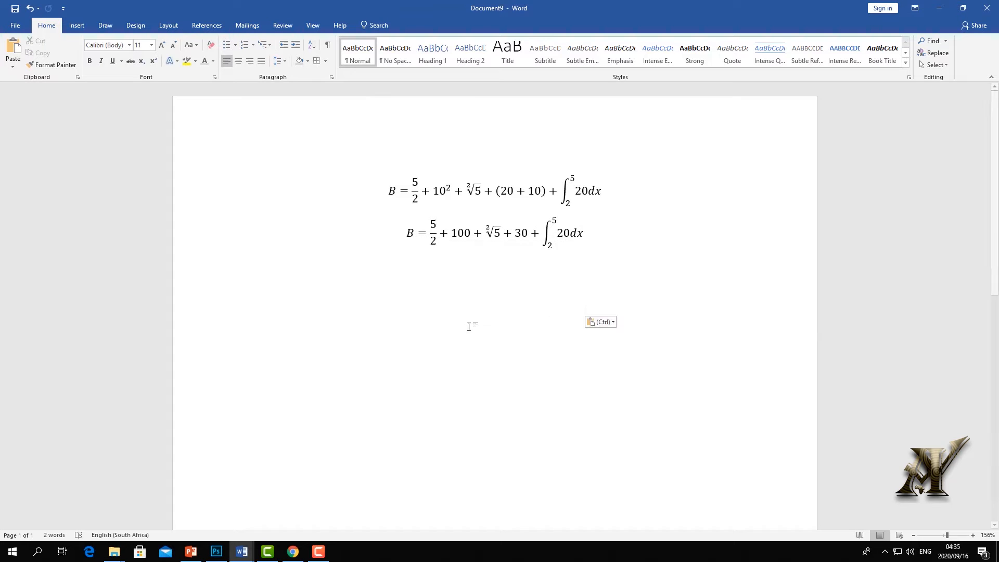
# Change the first equation's fraction numerator to 10 and replace the second equation's fraction with 5.
pyautogui.click(418, 182)
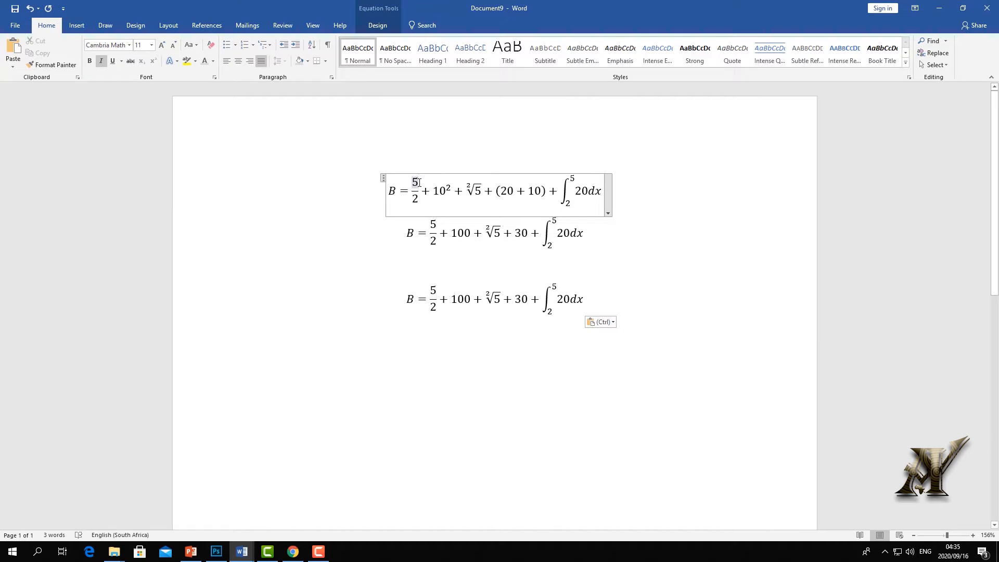
pyautogui.press('BackSpace')
pyautogui.write('10')
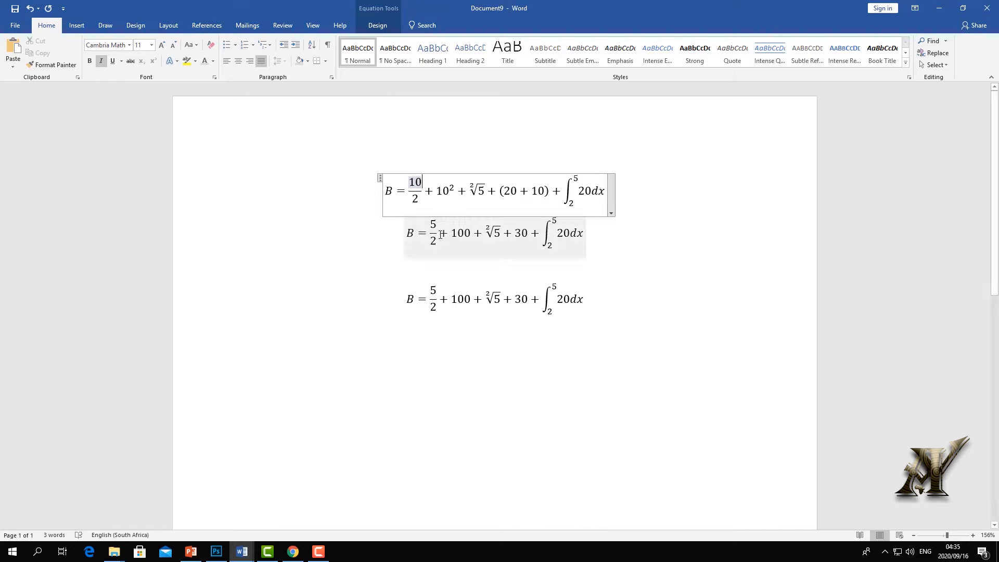
pyautogui.moveTo(436, 231); pyautogui.dragTo(431, 230)
pyautogui.write('5')
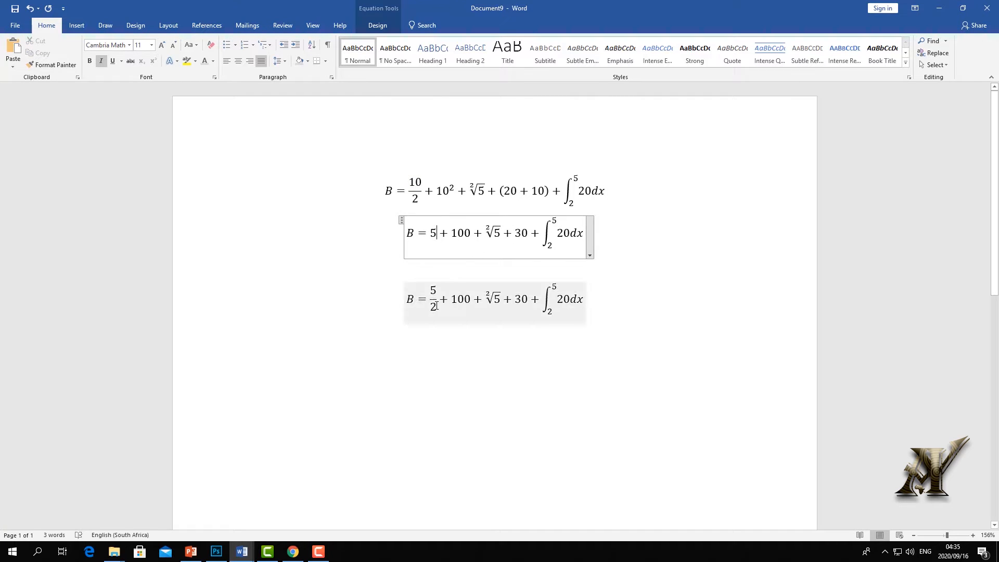
# In the third equation, replace the fraction and the 100 term with the single value 105.
pyautogui.moveTo(463, 300); pyautogui.dragTo(431, 297)
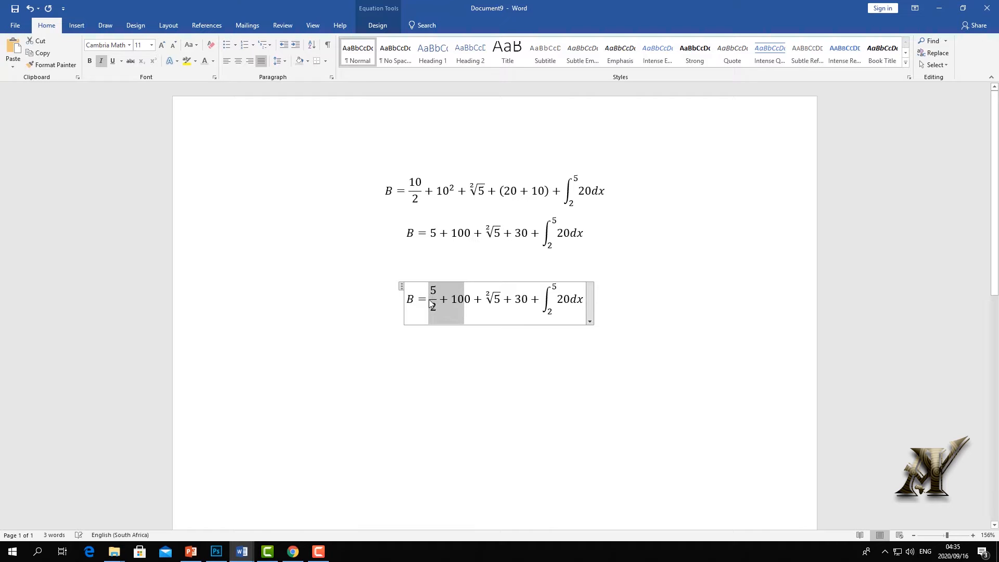
pyautogui.press('BackSpace')
pyautogui.write('105')
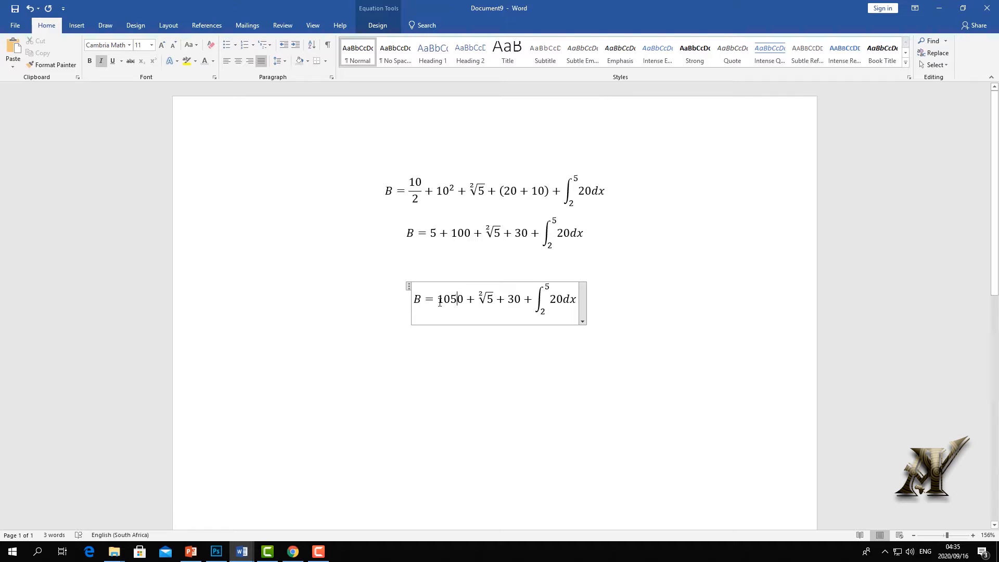
pyautogui.press('BackSpace')
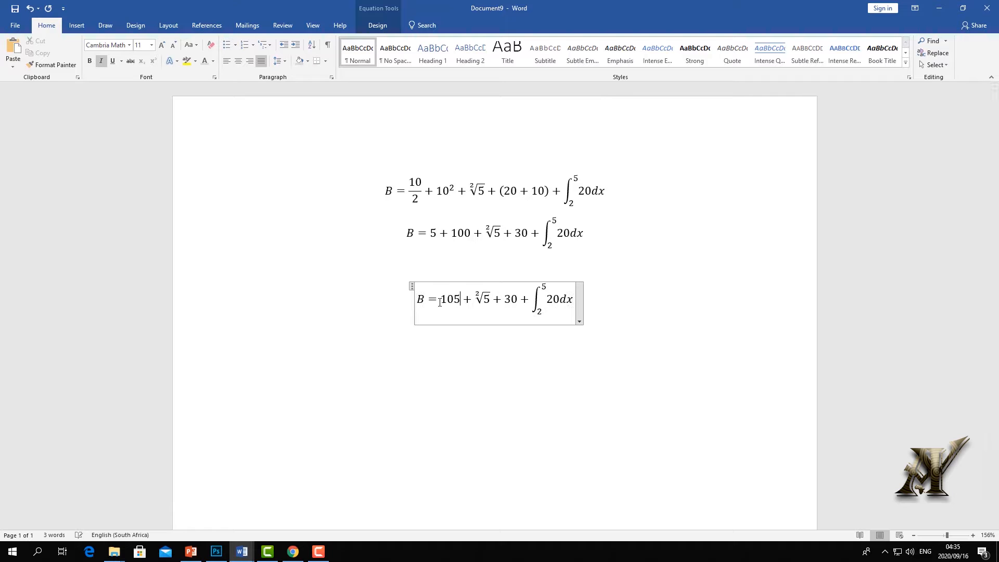
pyautogui.click(497, 233)
pyautogui.doubleClick(498, 233)
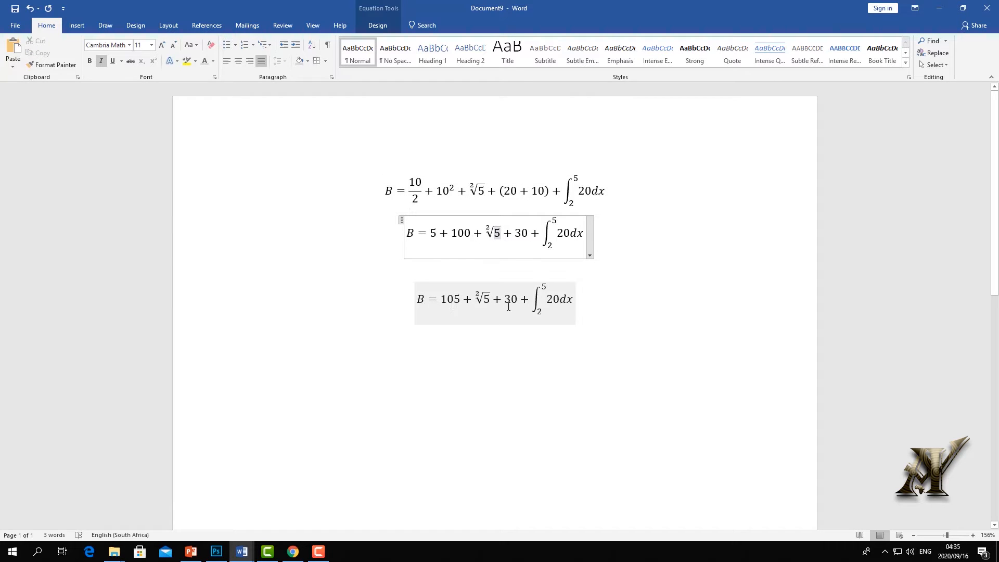
# Start a new line below the third equation and insert the built-in Area of Circle equation there.
pyautogui.click(612, 295)
pyautogui.press('Return')
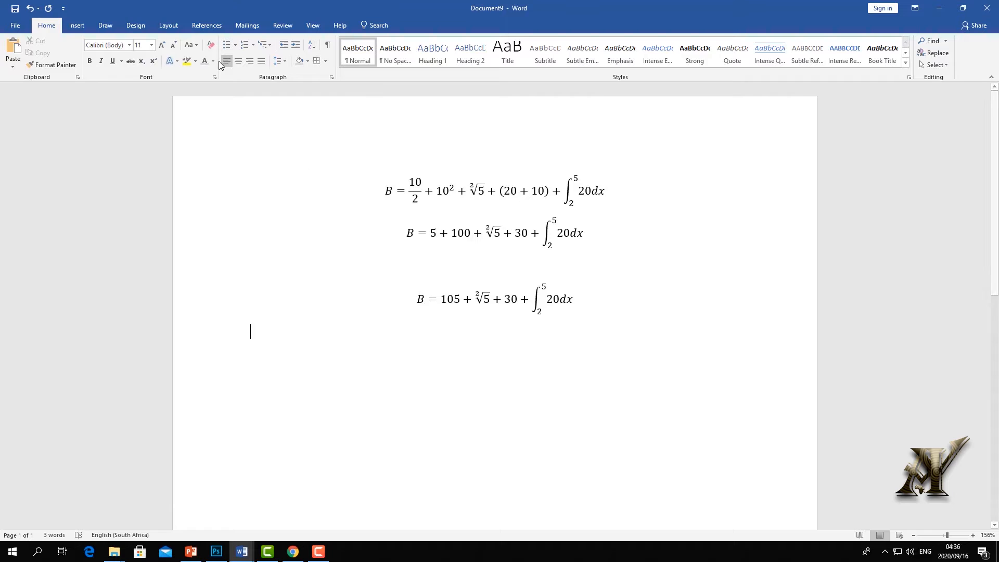
pyautogui.click(79, 27)
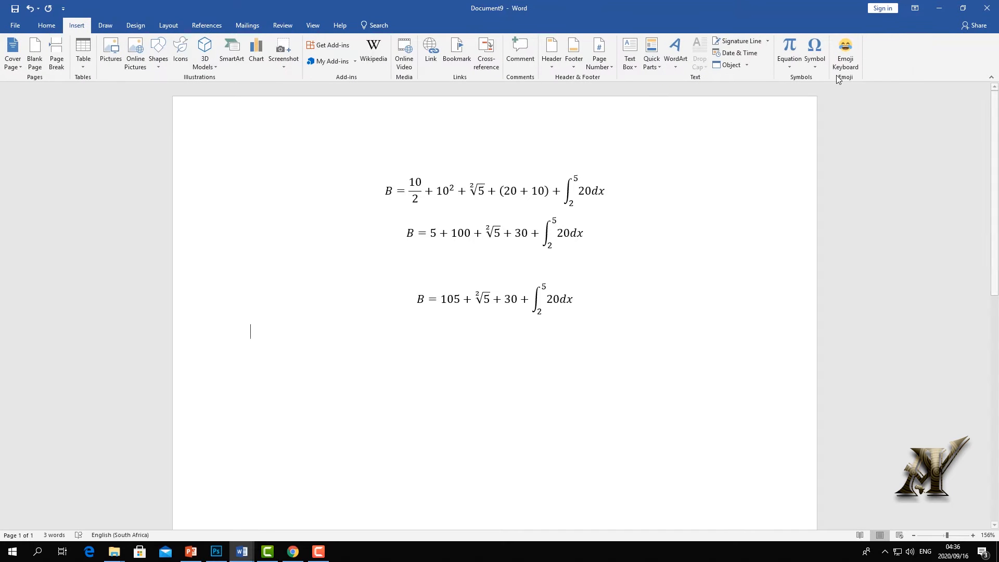
pyautogui.click(792, 67)
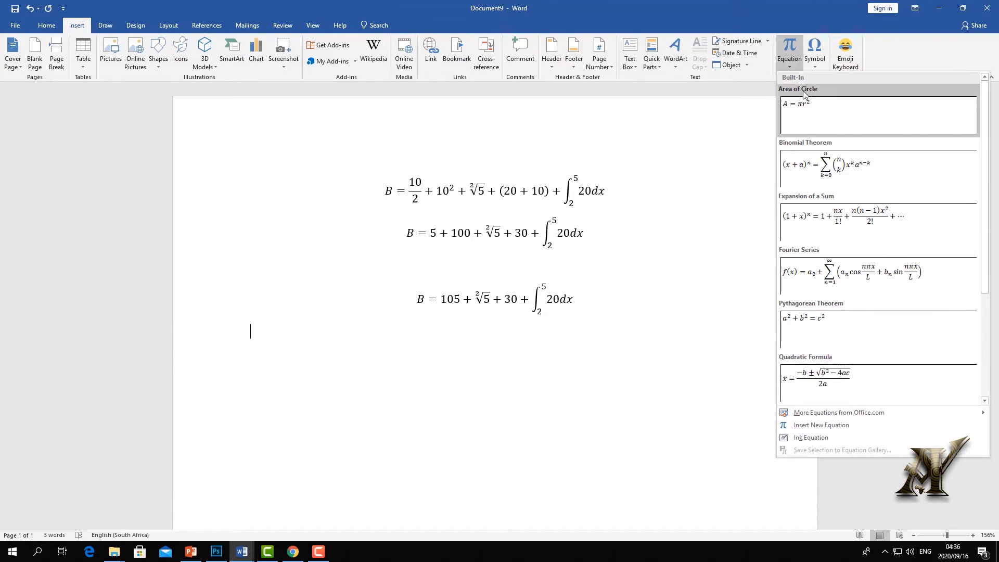
pyautogui.click(800, 107)
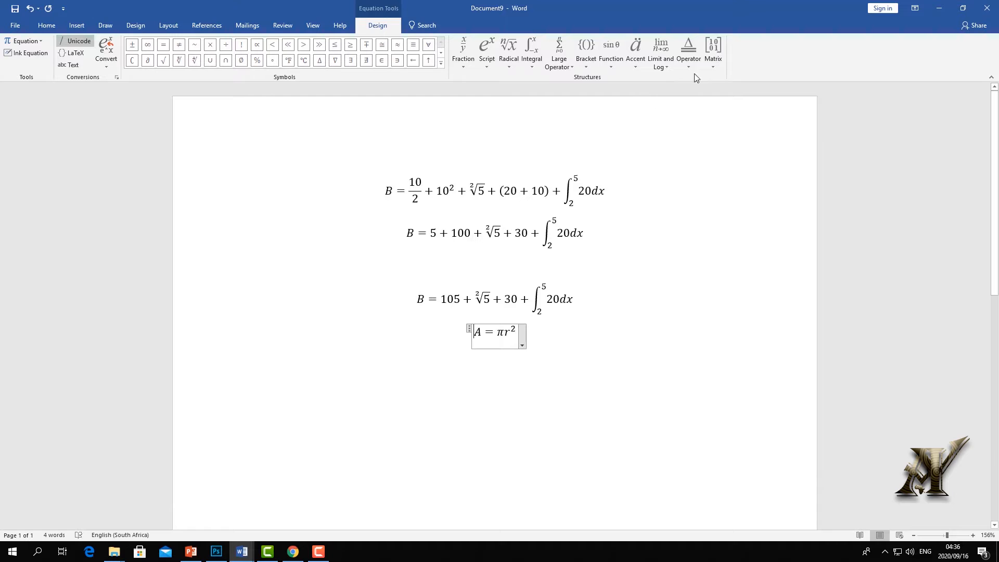
# Insert single vertical-bar brackets before the circle area formula and delete the formula, keeping only the empty brackets.
pyautogui.click(713, 64)
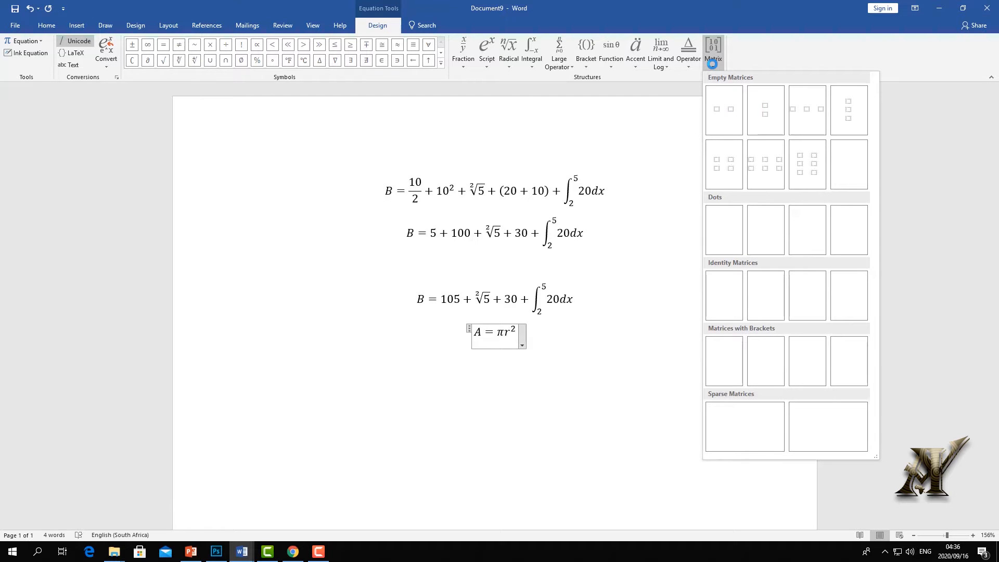
pyautogui.click(585, 54)
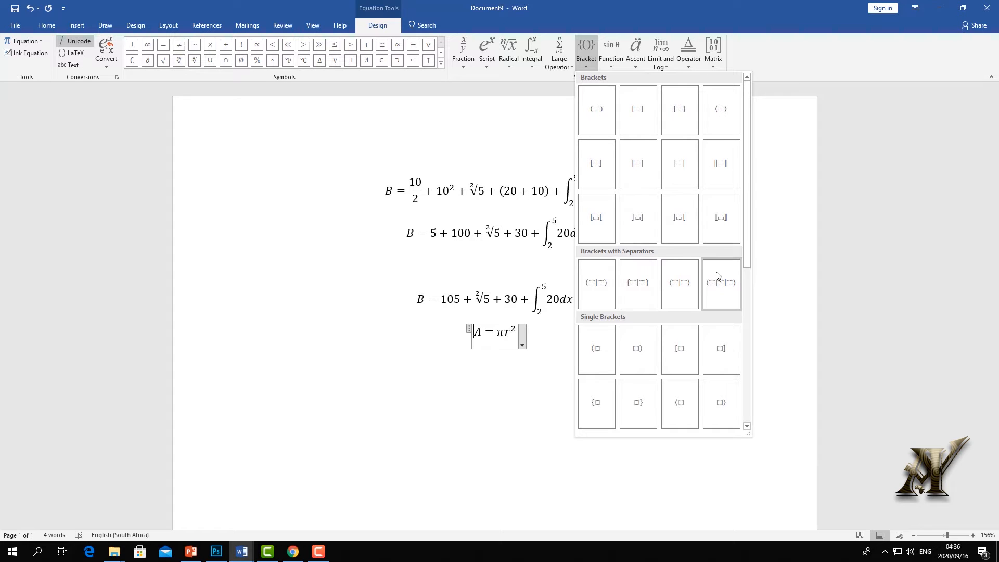
pyautogui.click(679, 165)
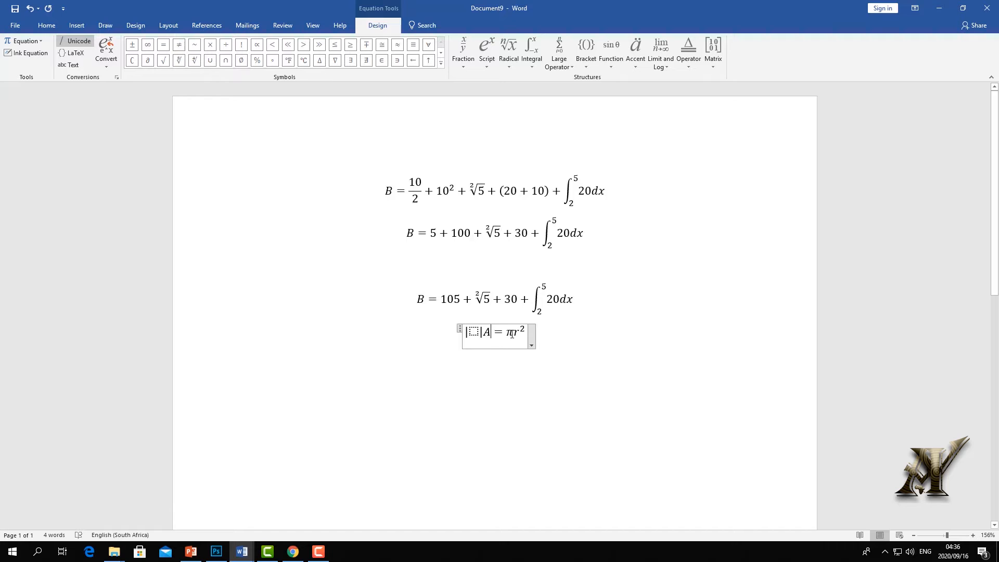
pyautogui.hotkey('shift', 'End')
pyautogui.press('BackSpace')
pyautogui.press('BackSpace')
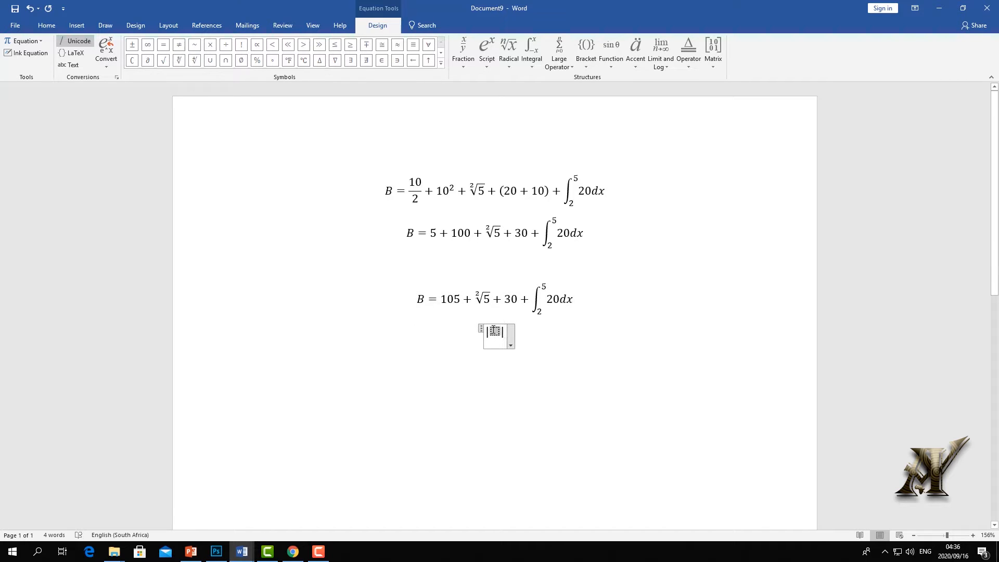
# Insert an empty 3x3 matrix inside the vertical-bar brackets.
pyautogui.click(717, 46)
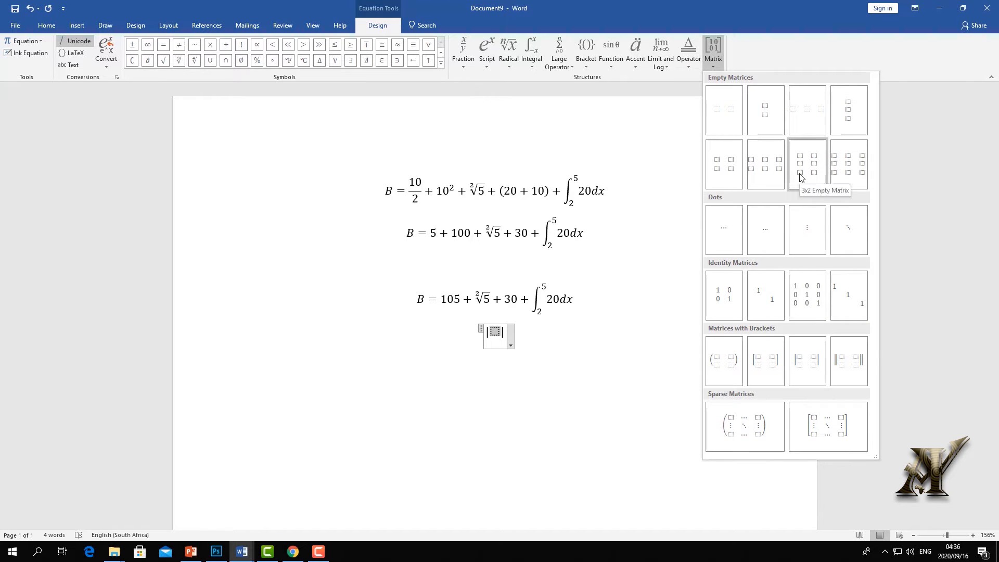
pyautogui.click(850, 164)
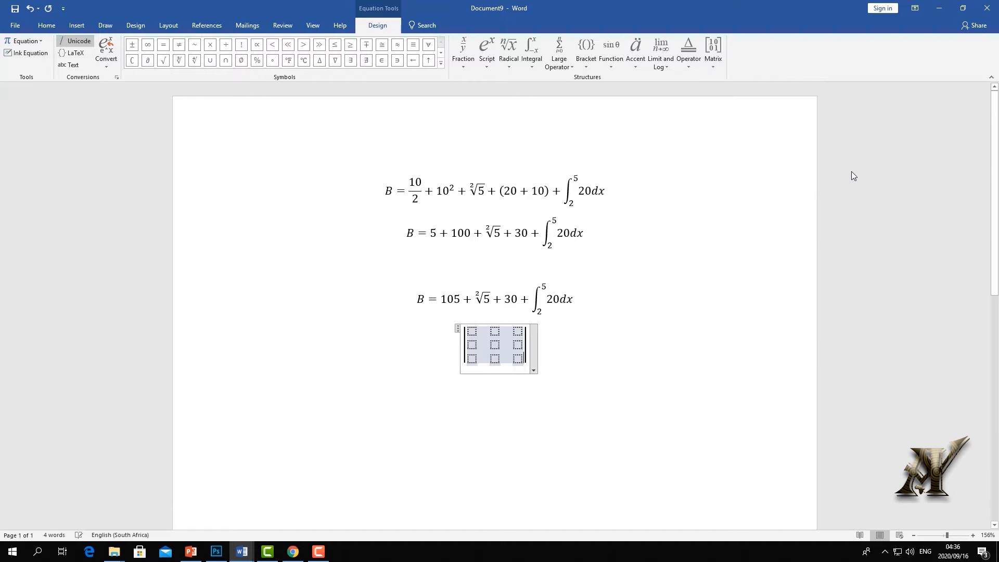
# Fill the matrix's first column with 1, 8, 3 and its second column with 2, 6, 5.
pyautogui.click(471, 331)
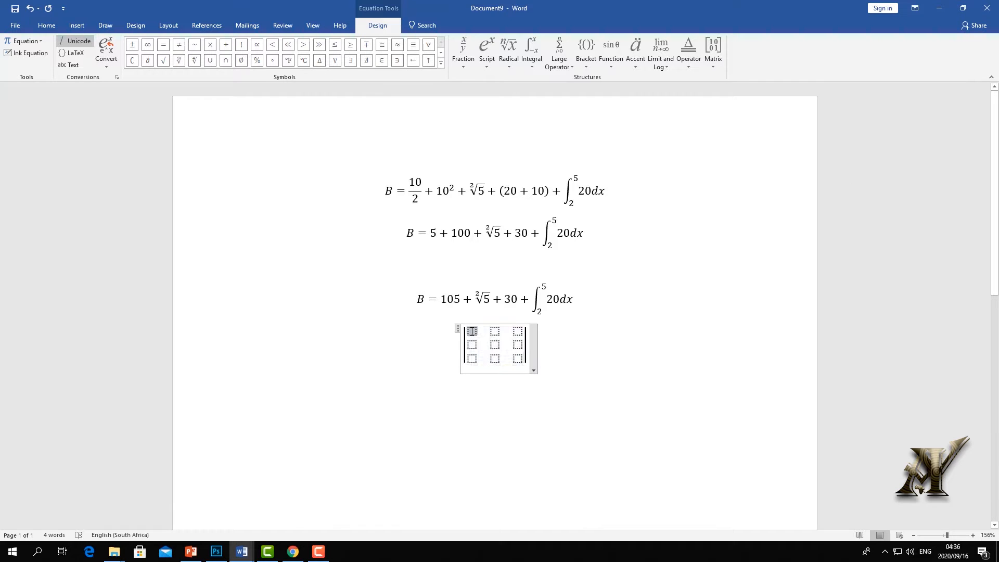
pyautogui.write('1')
pyautogui.click(494, 331)
pyautogui.write('2')
pyautogui.click(498, 346)
pyautogui.write('6')
pyautogui.click(498, 359)
pyautogui.write('5')
pyautogui.click(473, 359)
pyautogui.write('3')
pyautogui.click(475, 346)
pyautogui.write('8')
# Fill the matrix's third column with 5, 2, 5 from the first row to the last.
pyautogui.click(513, 330)
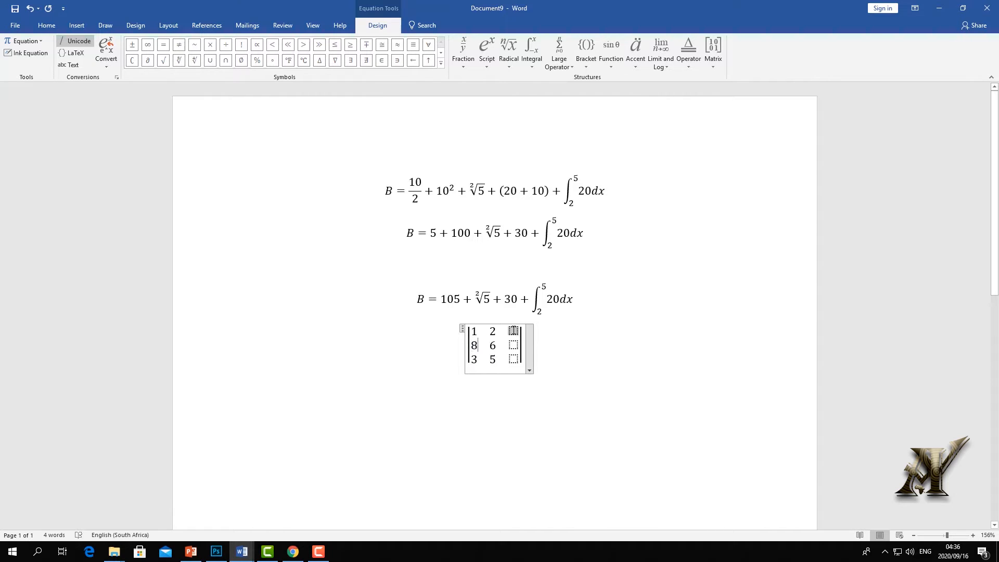
pyautogui.write('5')
pyautogui.click(513, 344)
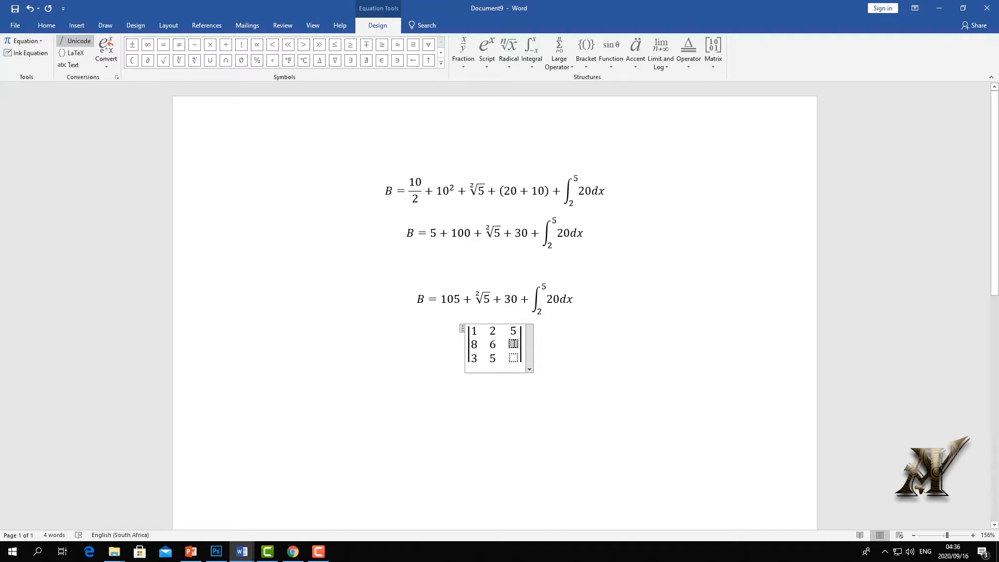
pyautogui.write('2')
pyautogui.click(513, 358)
pyautogui.write('5')
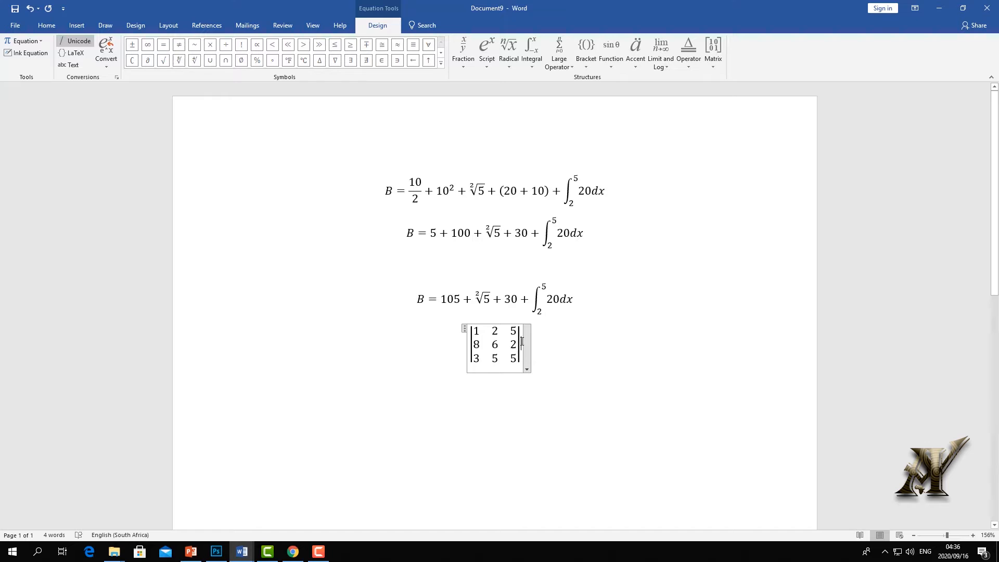
# Copy the 3x3 matrix and add a plus sign after its closing vertical bar.
pyautogui.moveTo(520, 344); pyautogui.dragTo(474, 333)
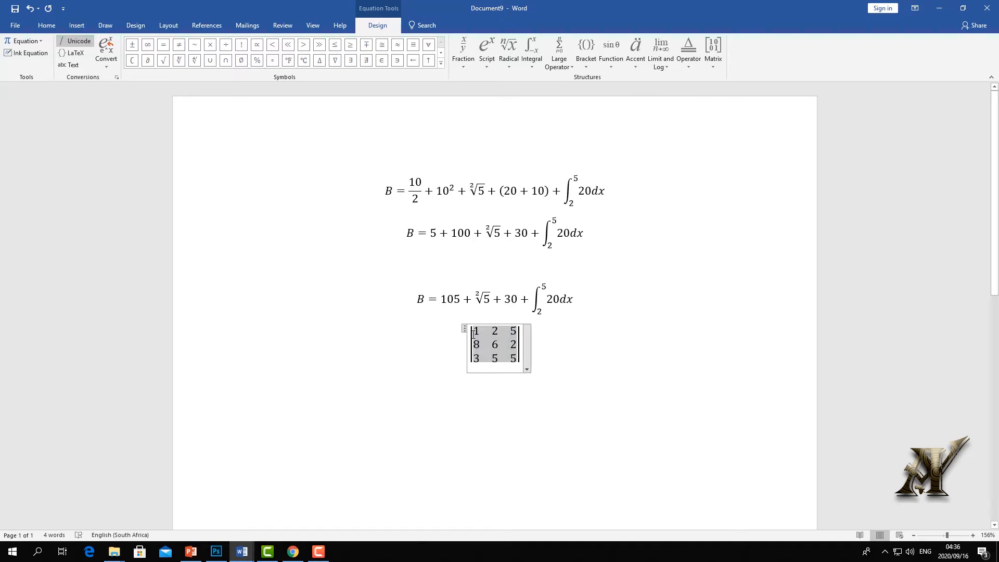
pyautogui.rightClick(484, 339)
pyautogui.click(510, 359)
pyautogui.click(520, 341)
pyautogui.write('+')
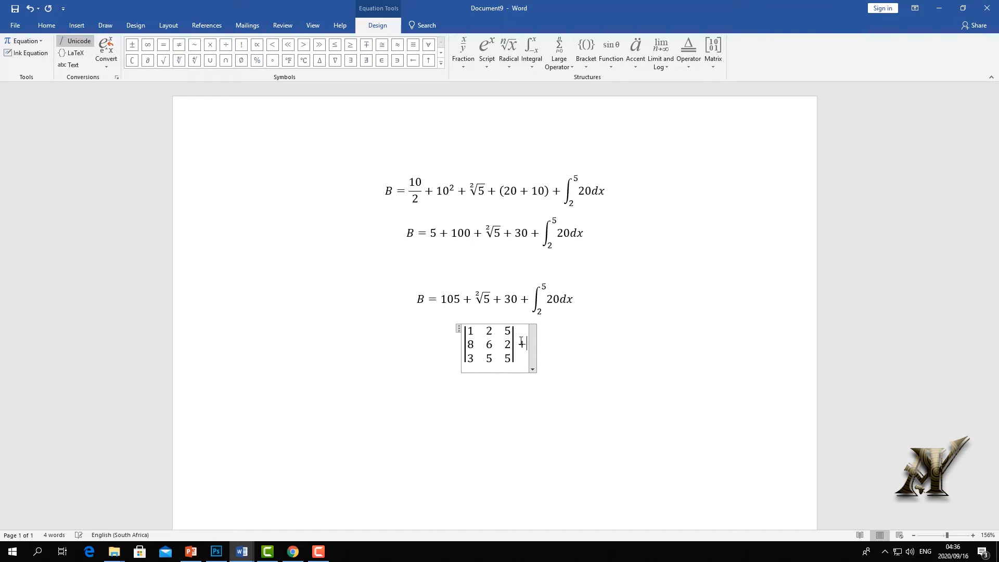
pyautogui.hotkey('ctrl', 'v')
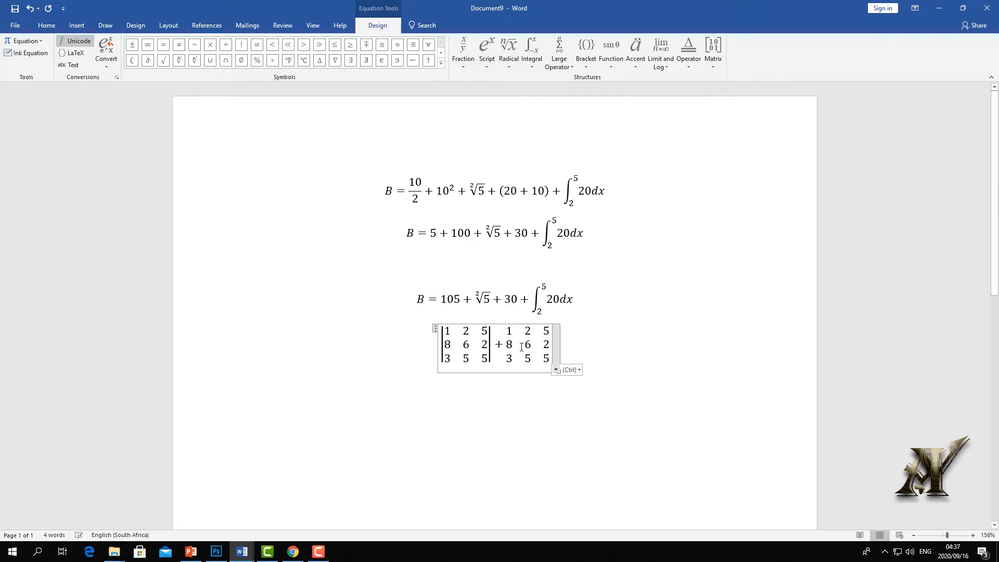
pyautogui.moveTo(548, 357); pyautogui.dragTo(522, 328)
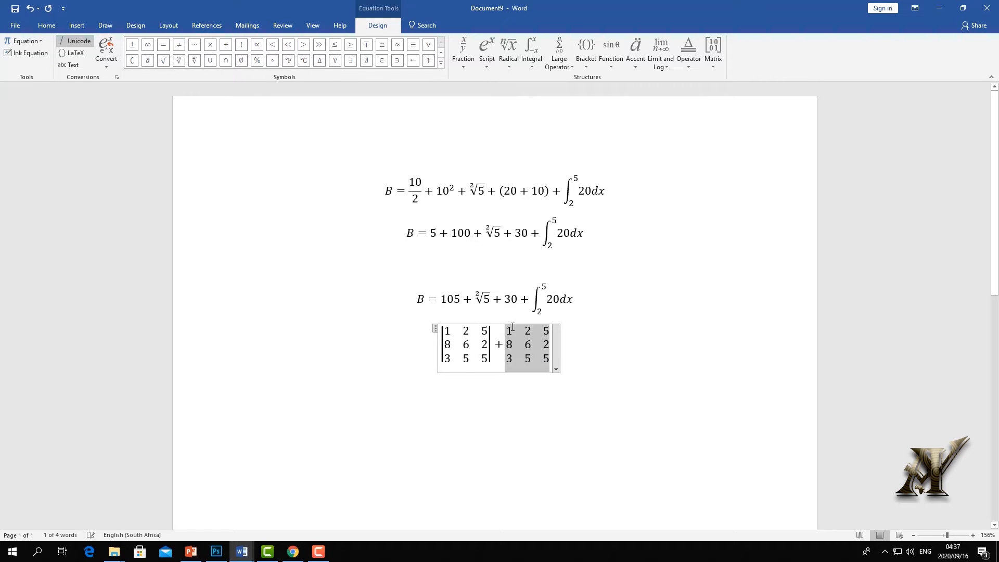
pyautogui.press('Delete')
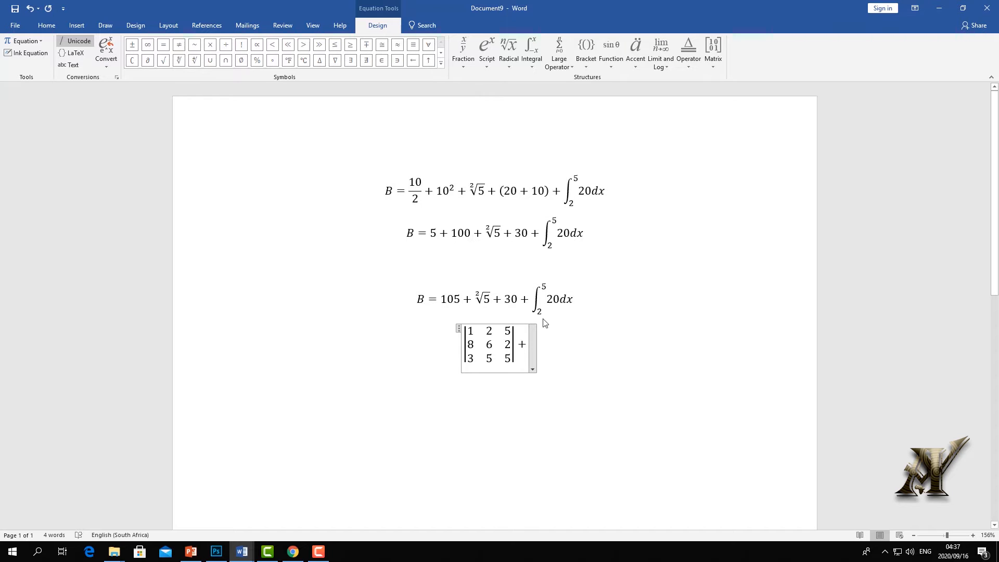
# Insert vertical-bar brackets containing an empty 2x3 matrix after the plus sign, and start the equation with x=.
pyautogui.click(585, 55)
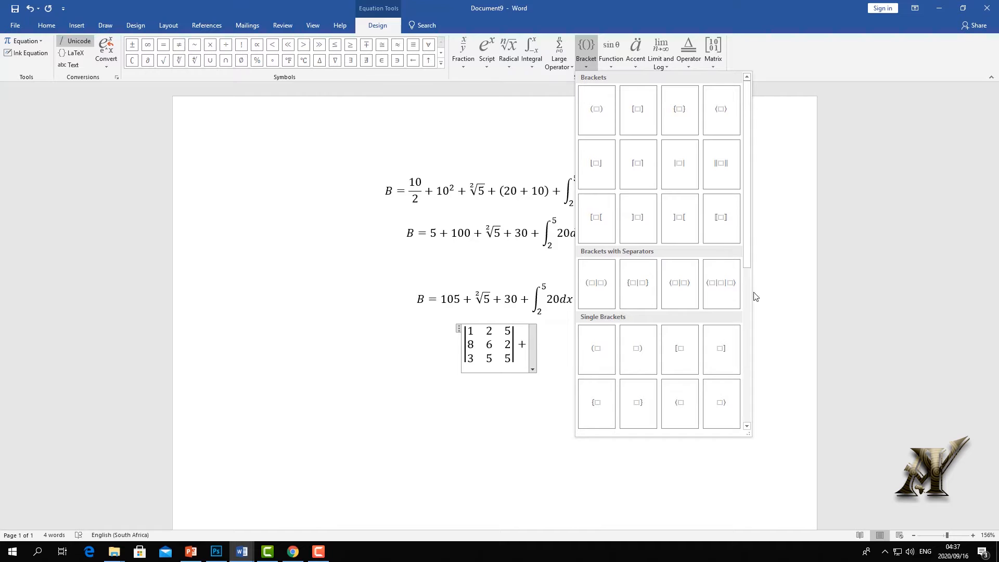
pyautogui.click(678, 165)
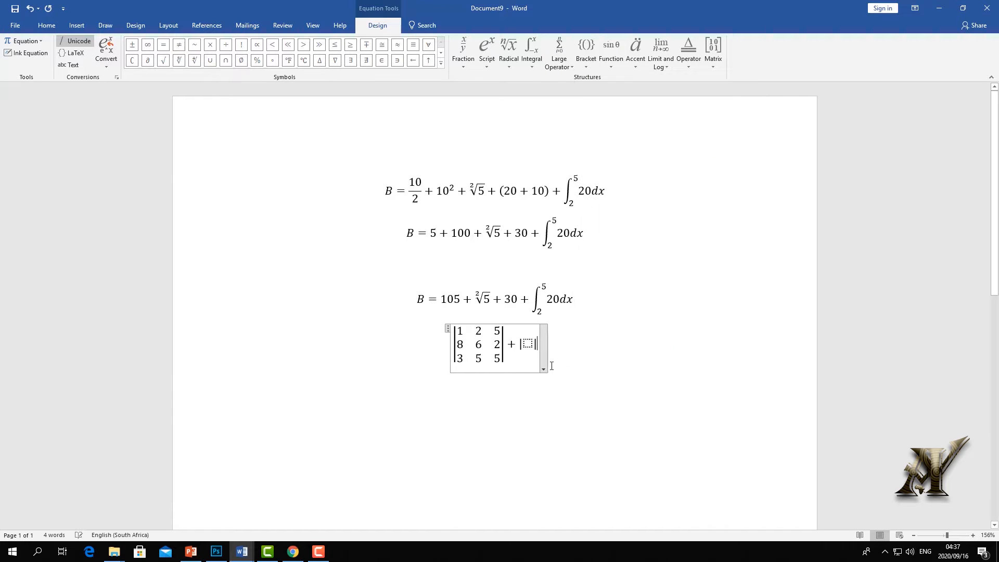
pyautogui.click(527, 343)
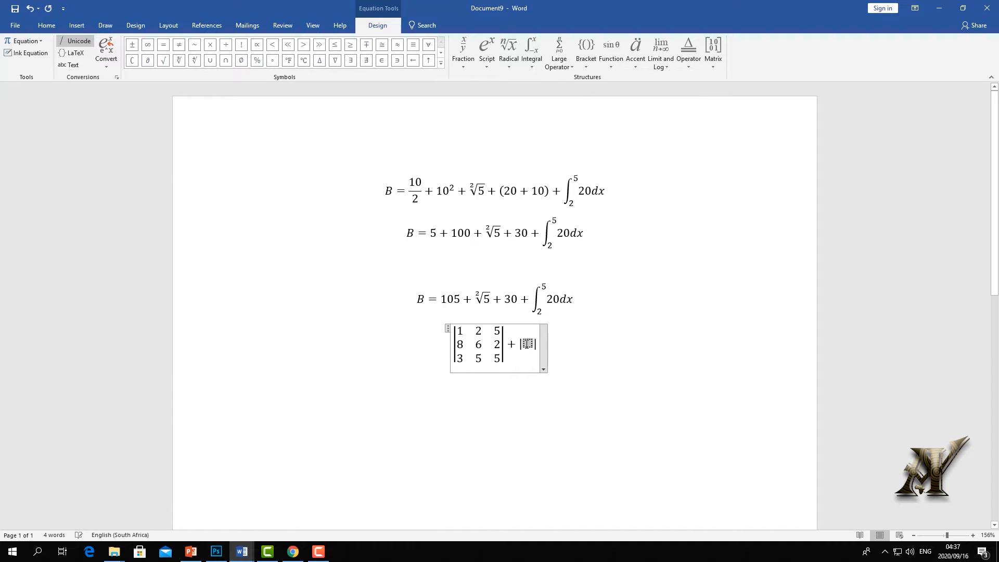
pyautogui.click(714, 68)
pyautogui.click(766, 164)
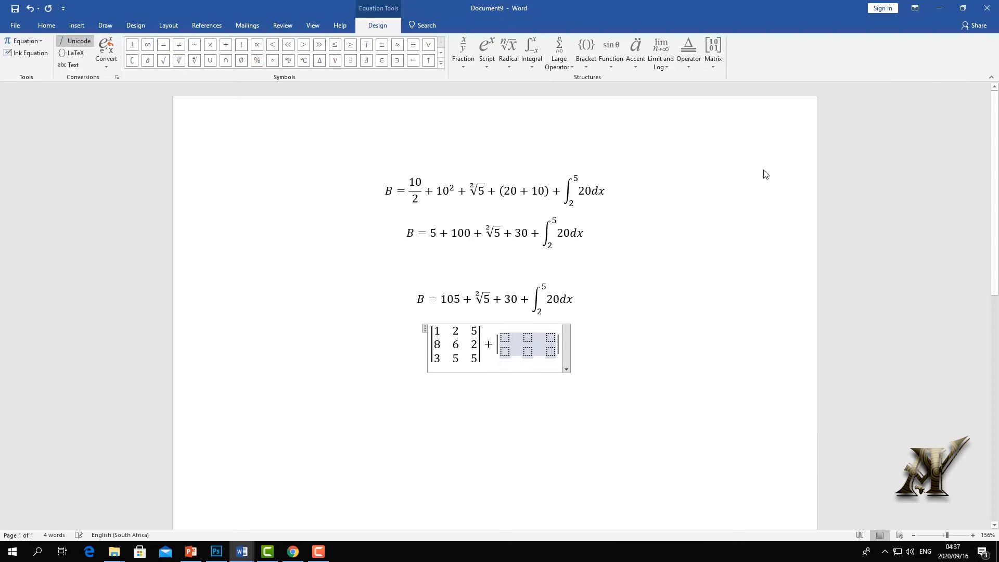
pyautogui.click(428, 345)
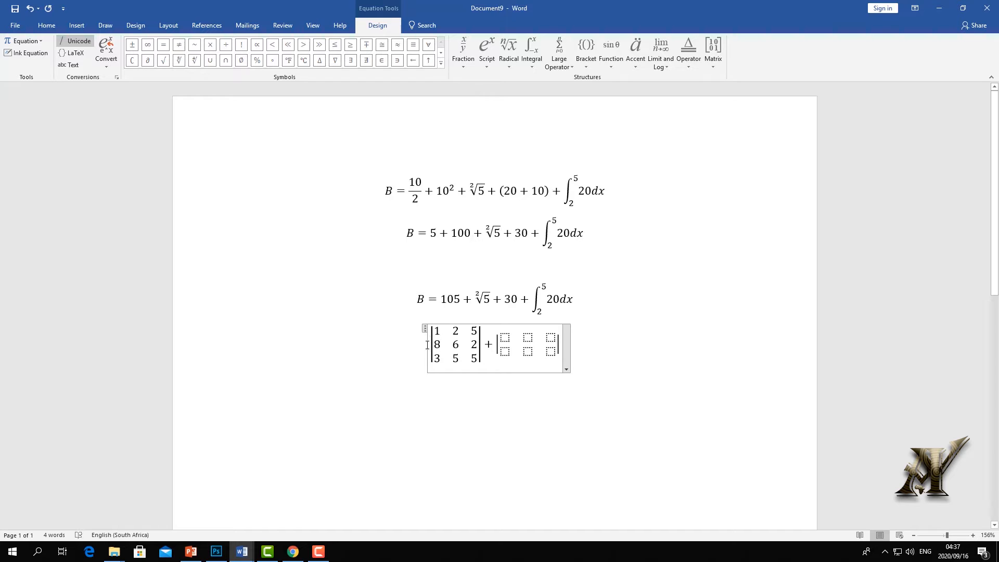
pyautogui.write('x=')
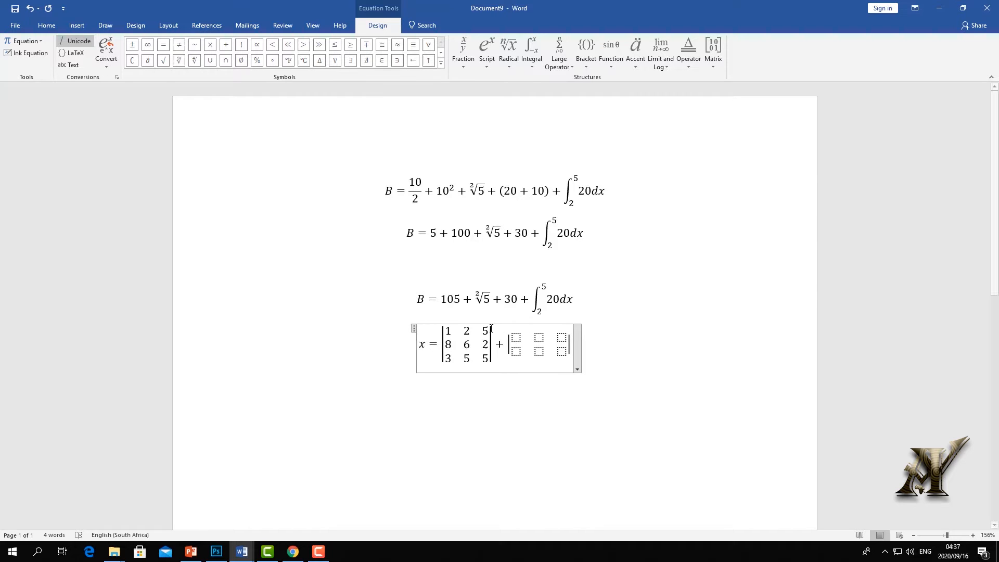
# Fill the 2x3 matrix with 2, 2, 6 in the first row and 2, 5, 2 in the second, and place the cursor after it.
pyautogui.click(516, 338)
pyautogui.write('2')
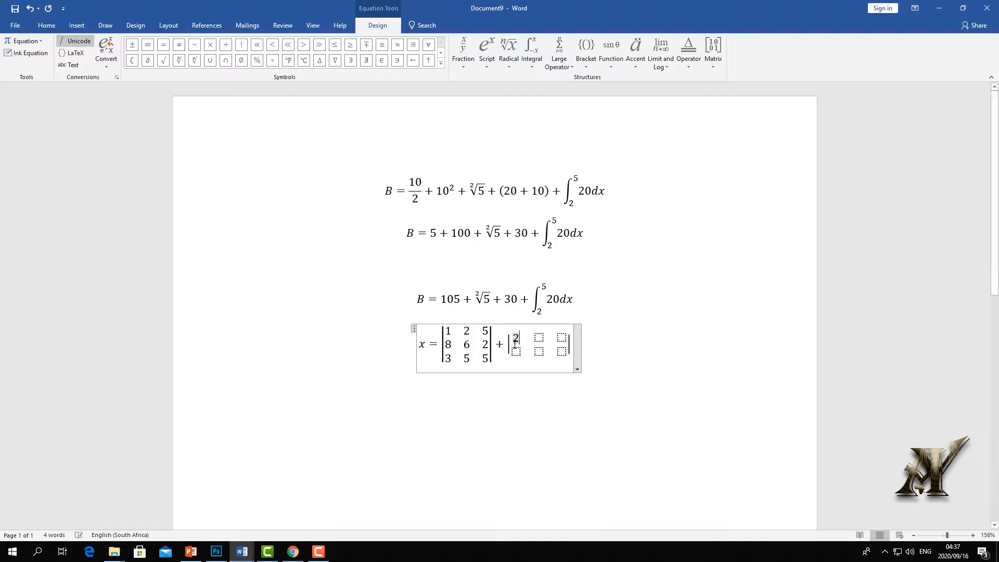
pyautogui.click(515, 351)
pyautogui.write('2')
pyautogui.click(536, 338)
pyautogui.write('2')
pyautogui.click(537, 352)
pyautogui.write('5')
pyautogui.click(559, 338)
pyautogui.write('6')
pyautogui.click(559, 351)
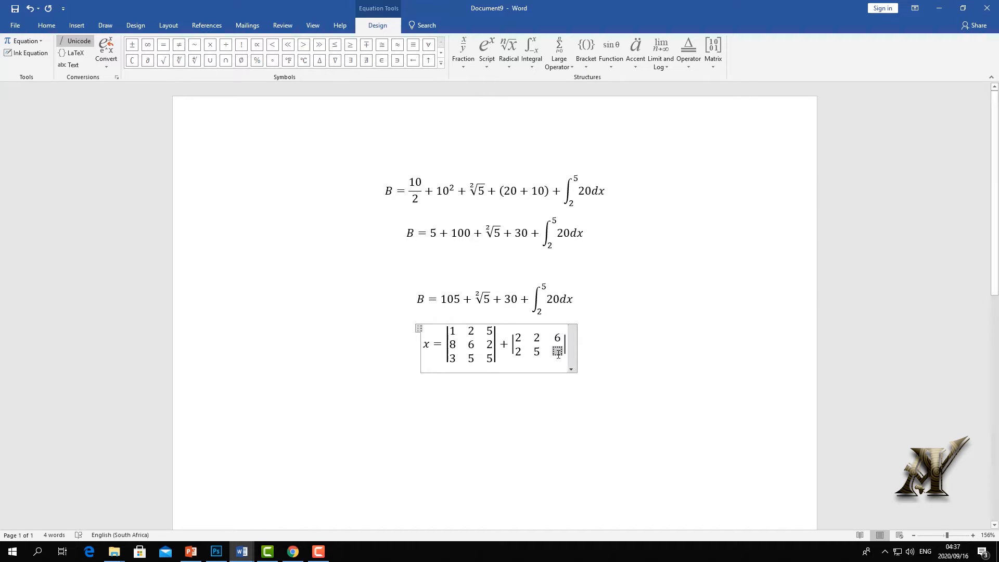
pyautogui.write('2')
pyautogui.click(631, 373)
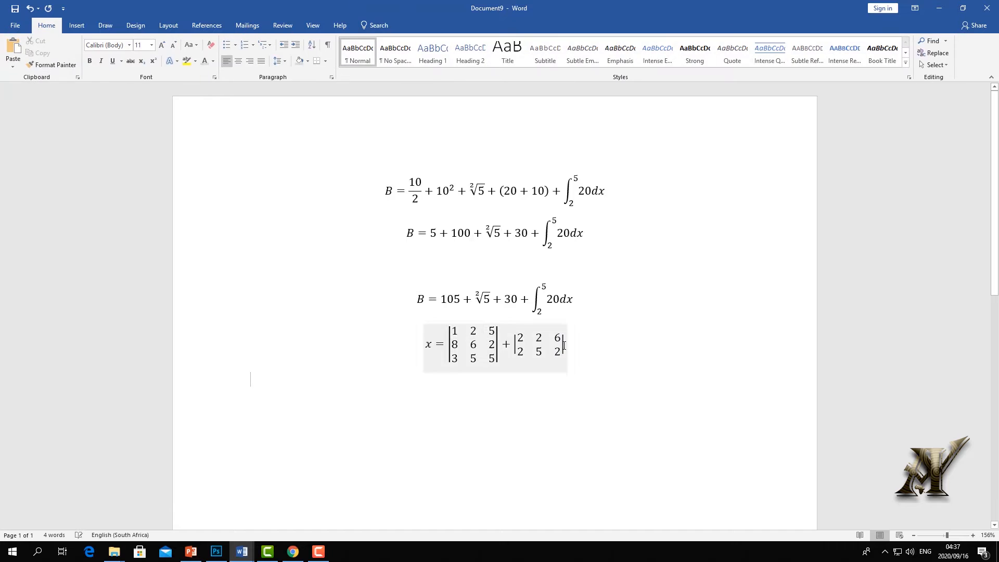
pyautogui.click(563, 346)
pyautogui.write('+')
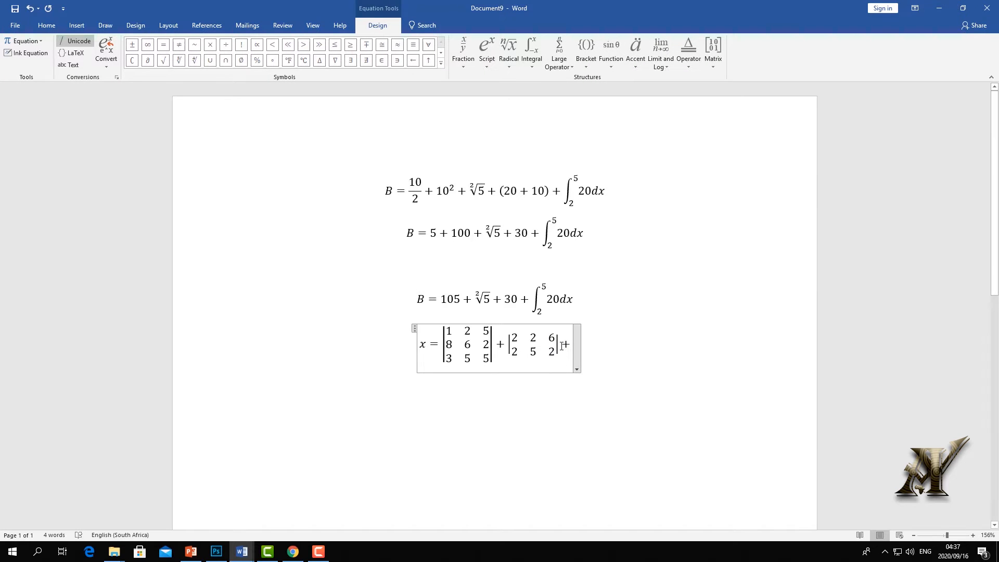
pyautogui.press('BackSpace')
pyautogui.write('x')
pyautogui.press('BackSpace')
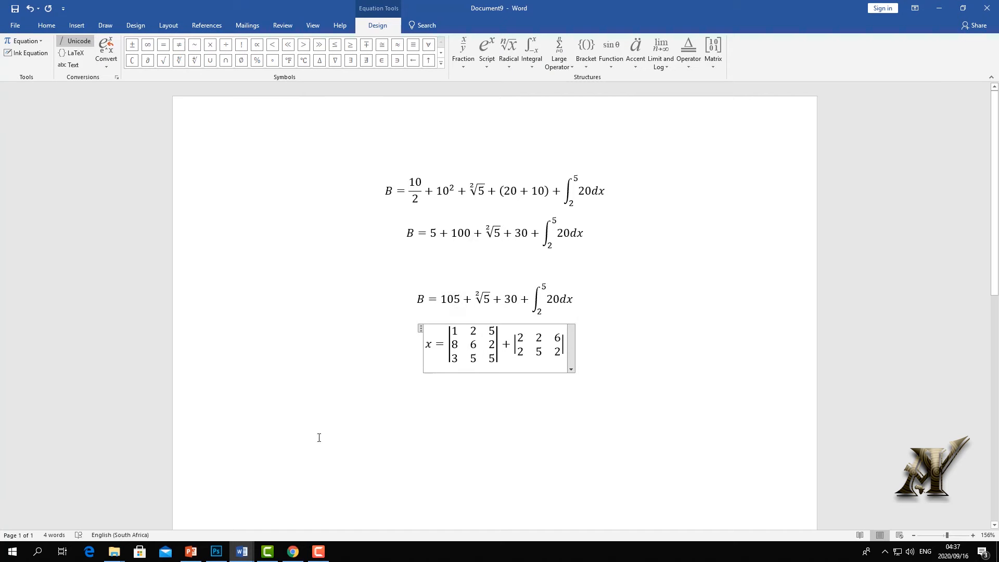
# Append a multiplication sign from the Basic Math symbols and the number 20 after the 2x3 matrix.
pyautogui.click(442, 64)
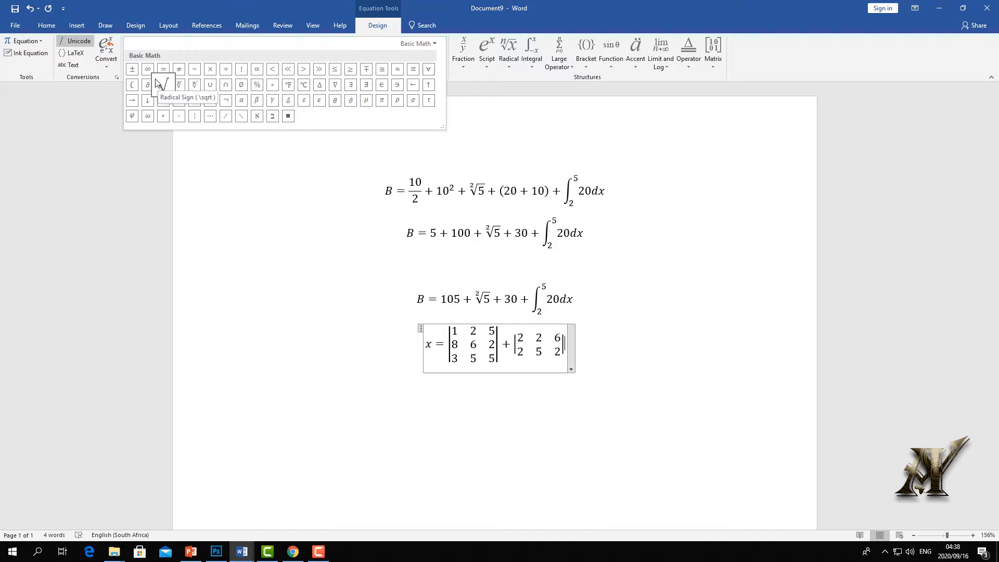
pyautogui.click(211, 69)
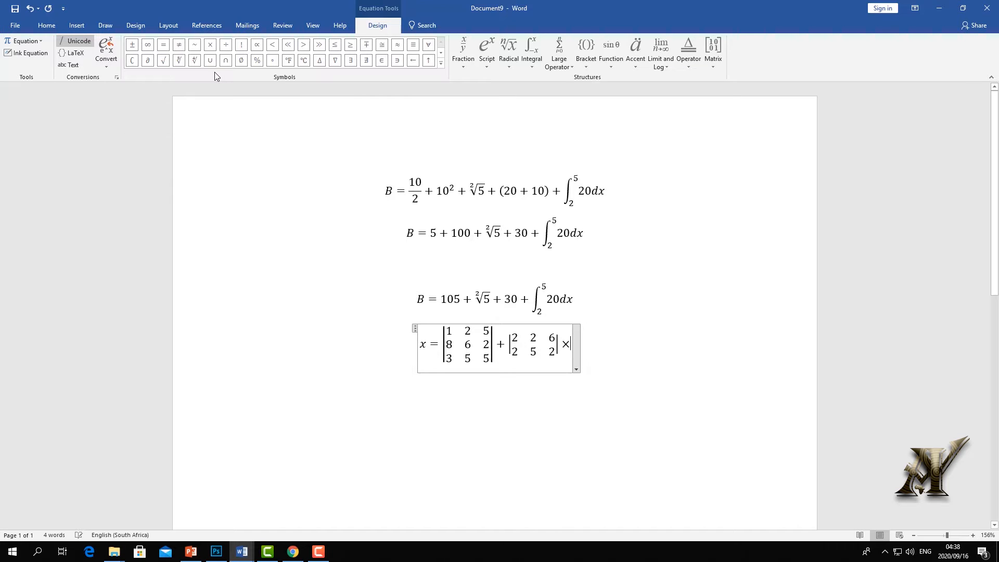
pyautogui.write('20')
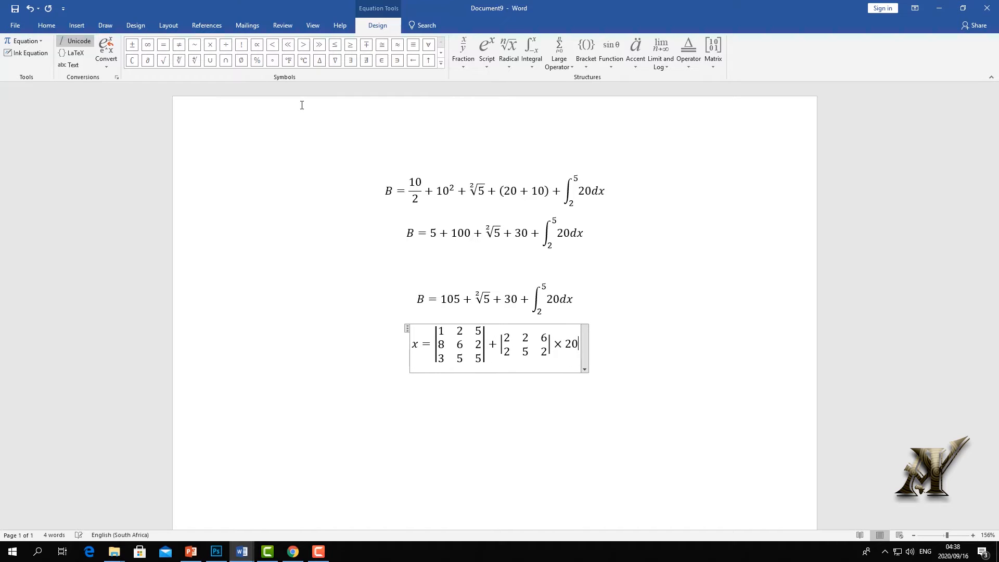
# Copy the whole matrix equation and paste it on a new line directly below the original.
pyautogui.moveTo(612, 339); pyautogui.dragTo(350, 328)
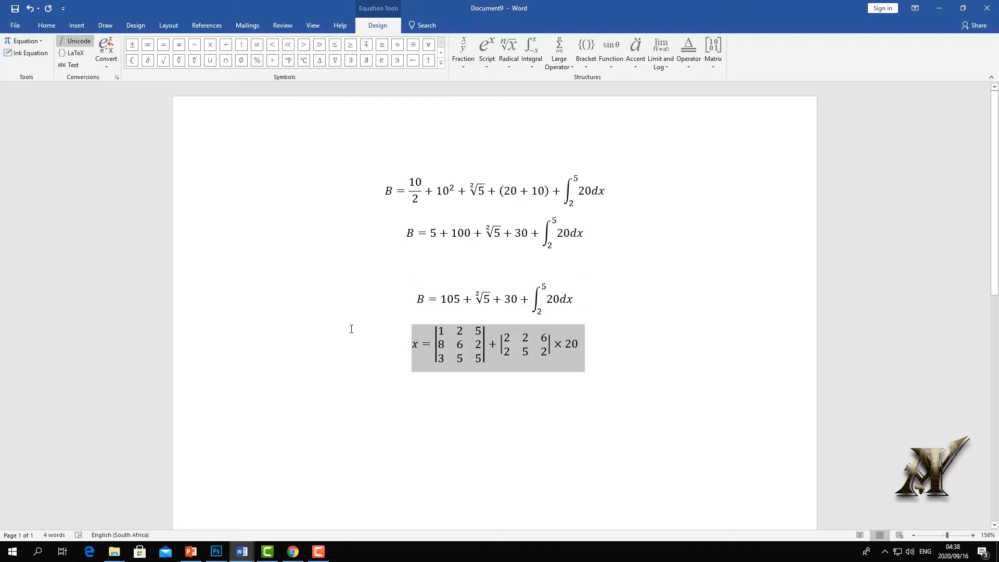
pyautogui.rightClick(437, 357)
pyautogui.click(460, 374)
pyautogui.click(604, 366)
pyautogui.press('Return')
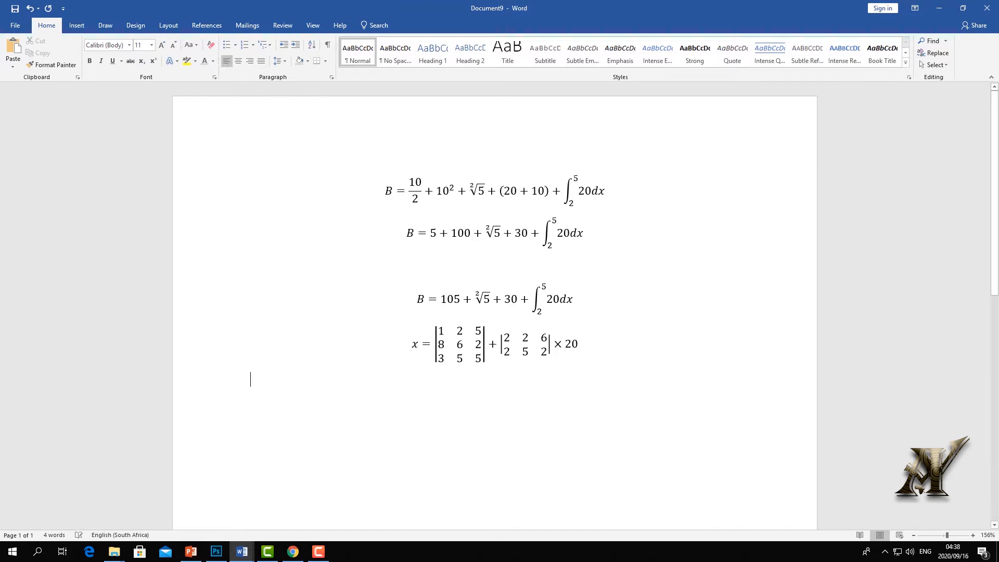
pyautogui.hotkey('ctrl', 'v')
# Add two blank lines between the third B equation and the first matrix equation.
pyautogui.press('Up')
pyautogui.click(598, 299)
pyautogui.press('Return')
pyautogui.press('Return')
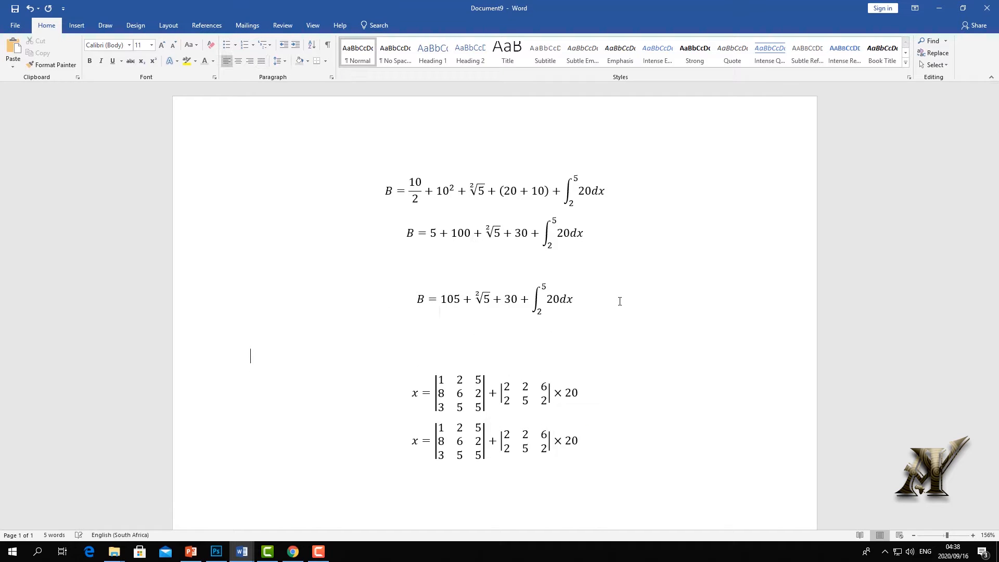
# Copy the second matrix equation and paste it on a new line below as a third one.
pyautogui.click(630, 443)
pyautogui.click(408, 441)
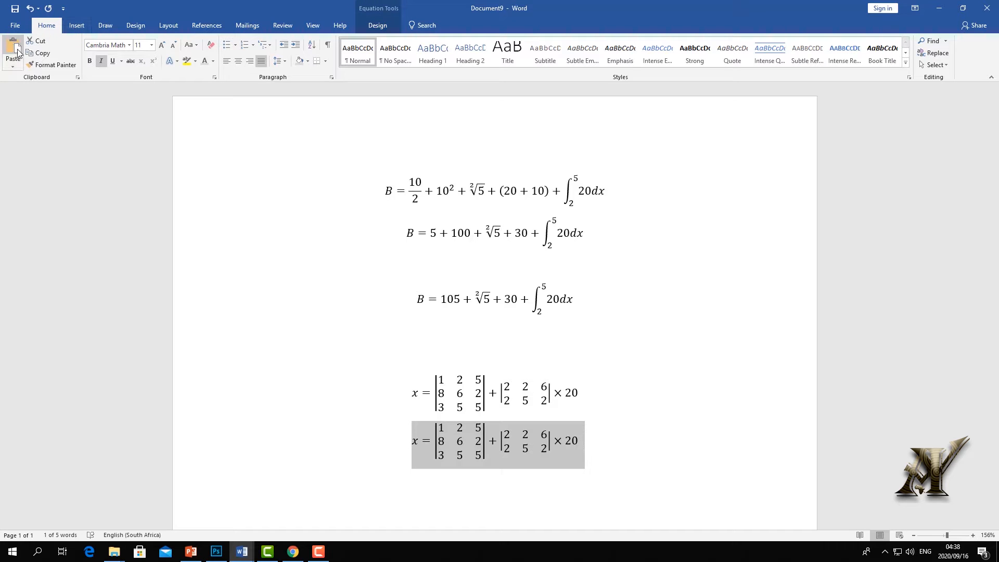
pyautogui.click(598, 445)
pyautogui.press('Return')
pyautogui.hotkey('shift', 'Home')
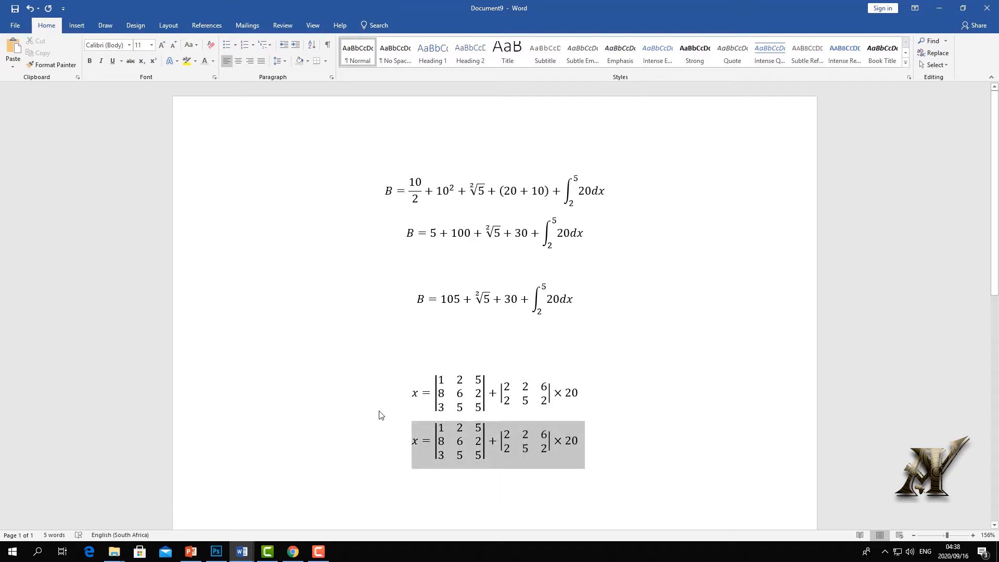
pyautogui.click(32, 54)
pyautogui.click(584, 442)
pyautogui.press('Return')
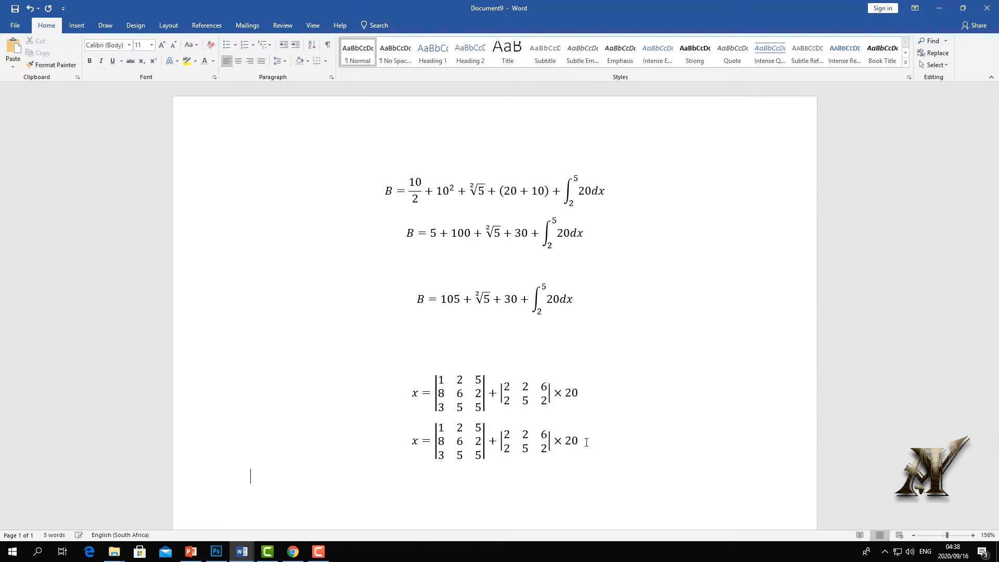
pyautogui.click(12, 52)
# Start a new equation below the third matrix equation and insert the quadratic formula from the common radicals.
pyautogui.scroll(-1, 335, 296)
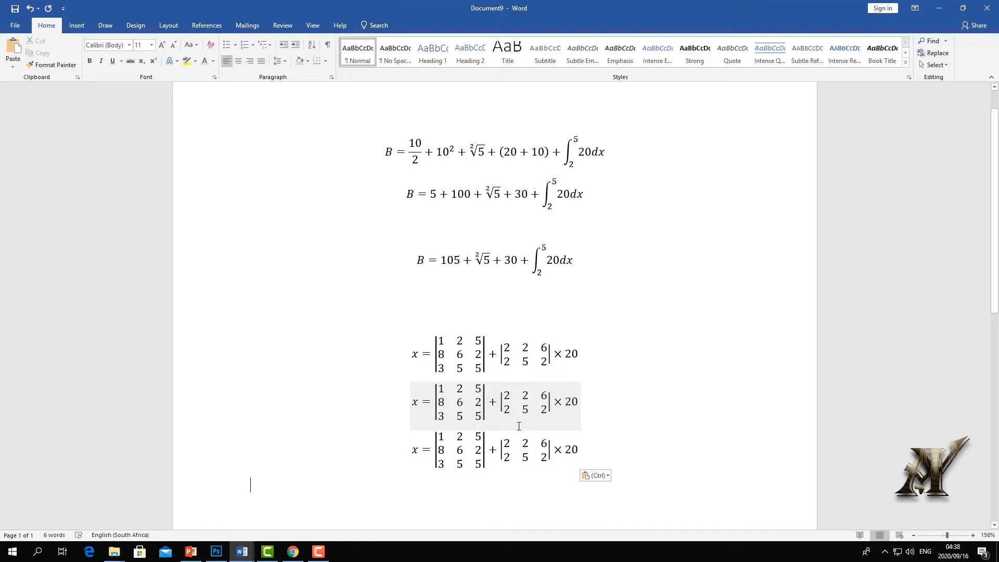
pyautogui.click(519, 376)
pyautogui.click(471, 290)
pyautogui.hotkey('alt', '=')
pyautogui.click(509, 50)
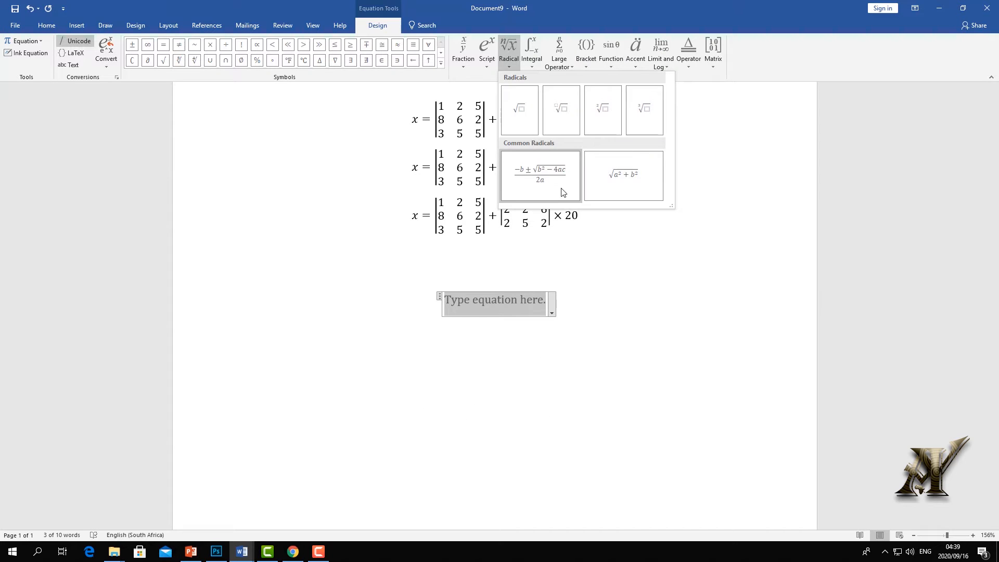
pyautogui.click(540, 176)
# Replace the b after the minus sign in the numerator with 2 and the squared b under the radical with 4.
pyautogui.click(469, 306)
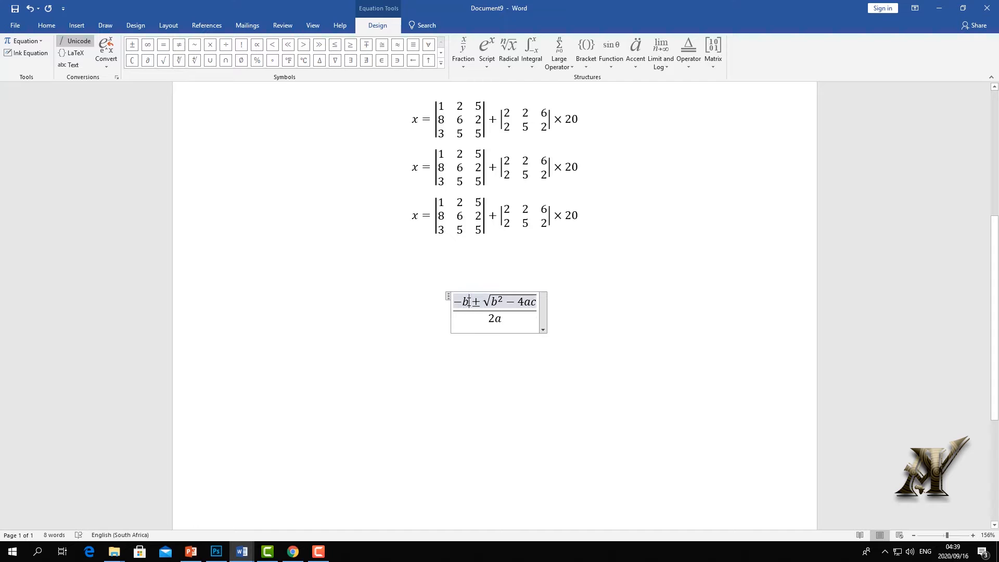
pyautogui.press('BackSpace')
pyautogui.write('2')
pyautogui.click(495, 303)
pyautogui.press('BackSpace')
pyautogui.write('4')
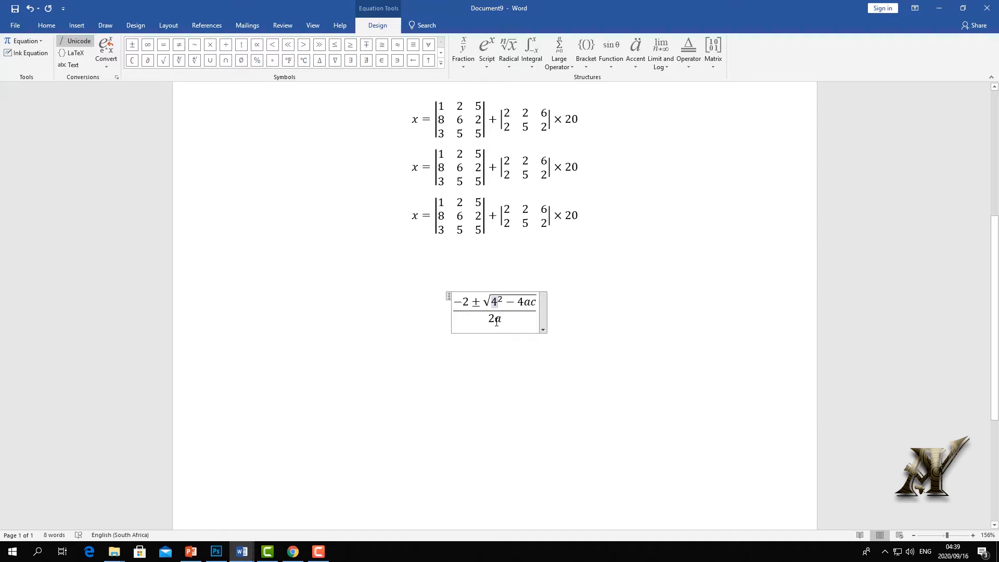
# Add an equals sign after the quadratic formula fraction and replace ac under the radical with (2 × 4).
pyautogui.click(536, 316)
pyautogui.write('=')
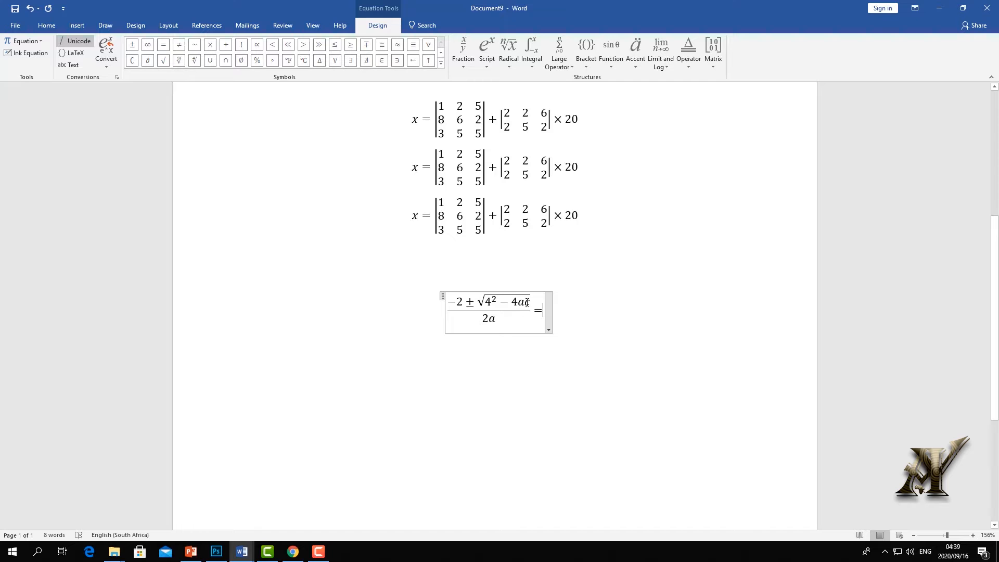
pyautogui.doubleClick(527, 302)
pyautogui.hotkey('ctrl', 'z')
pyautogui.hotkey('ctrl', 'z')
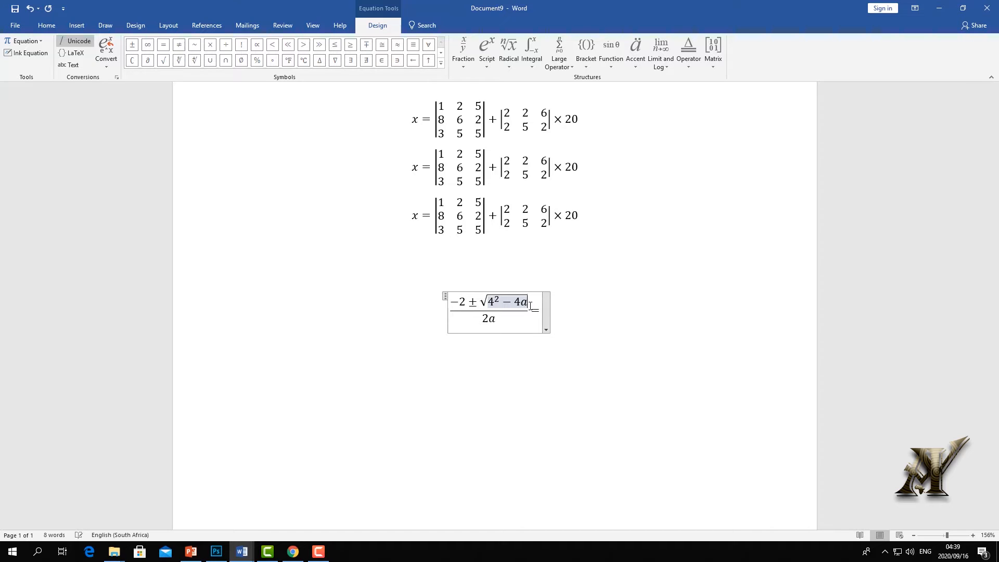
pyautogui.hotkey('ctrl', 'z')
pyautogui.hotkey('ctrl', 'z')
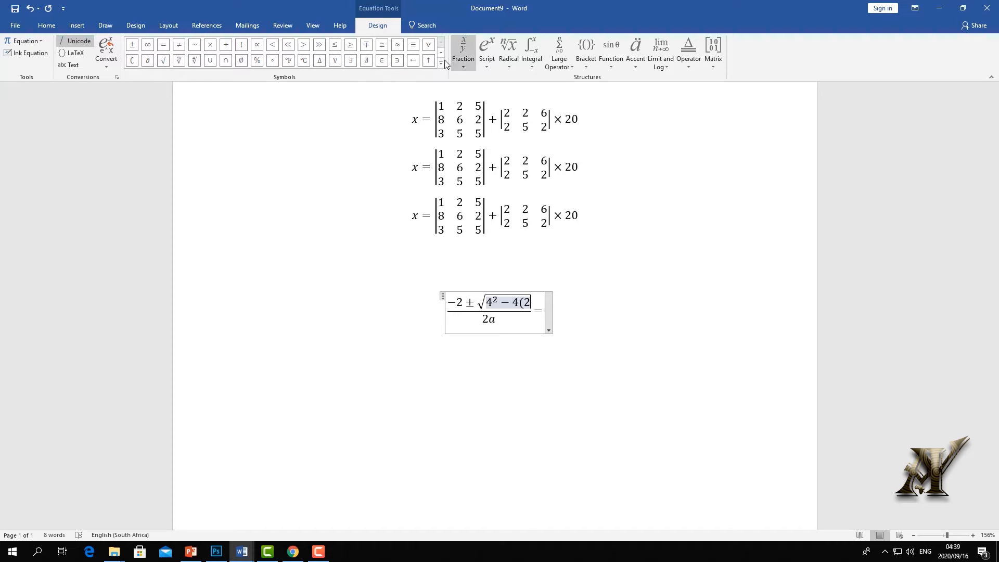
pyautogui.click(211, 44)
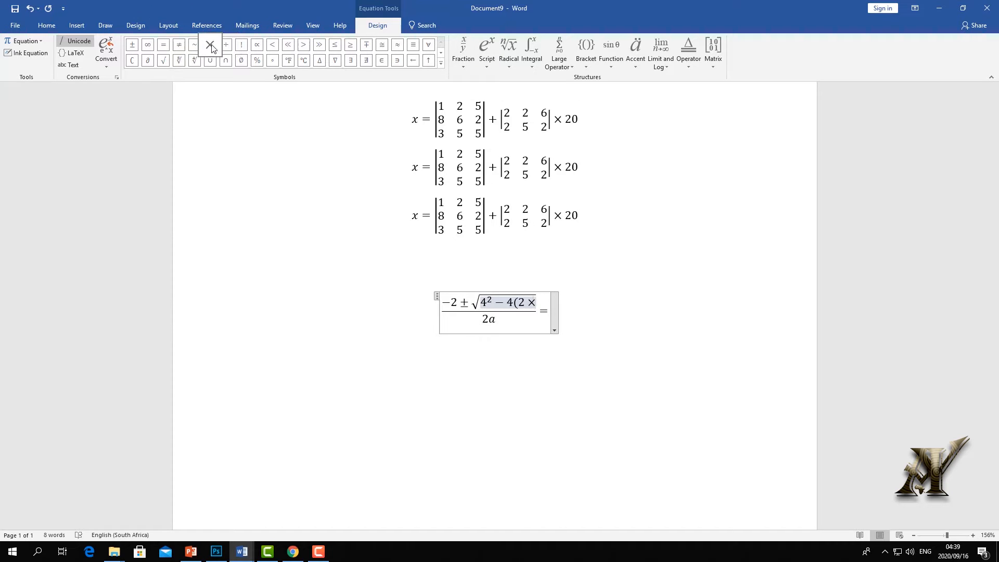
pyautogui.write('4)')
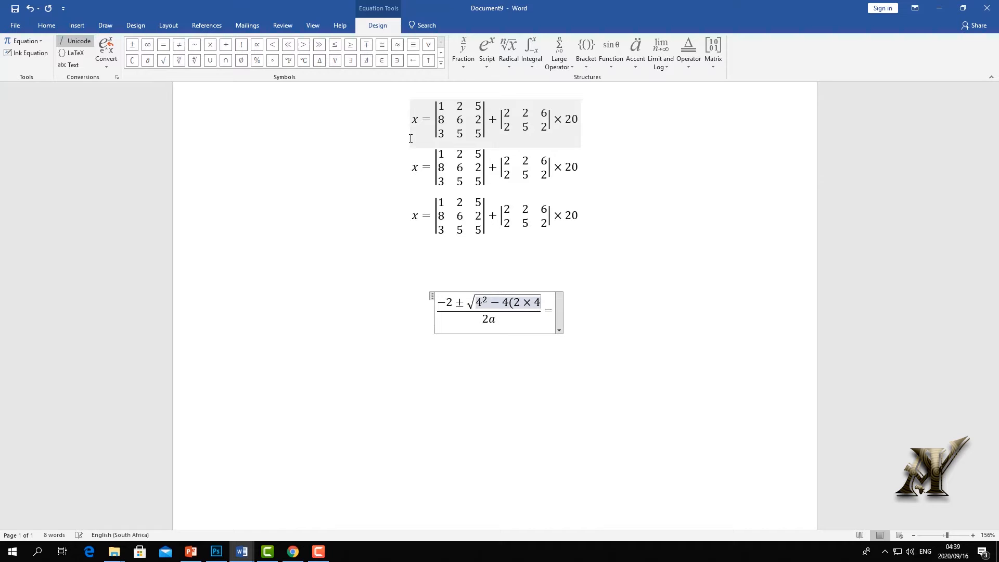
# Replace the a in the formula's denominator with (2).
pyautogui.click(496, 321)
pyautogui.press('BackSpace')
pyautogui.write('(2)')
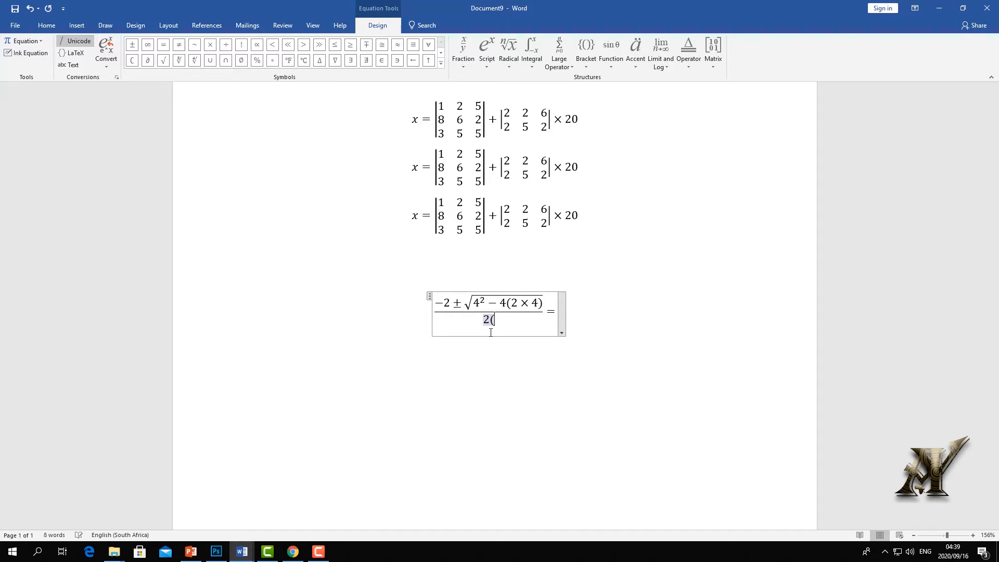
pyautogui.click(554, 310)
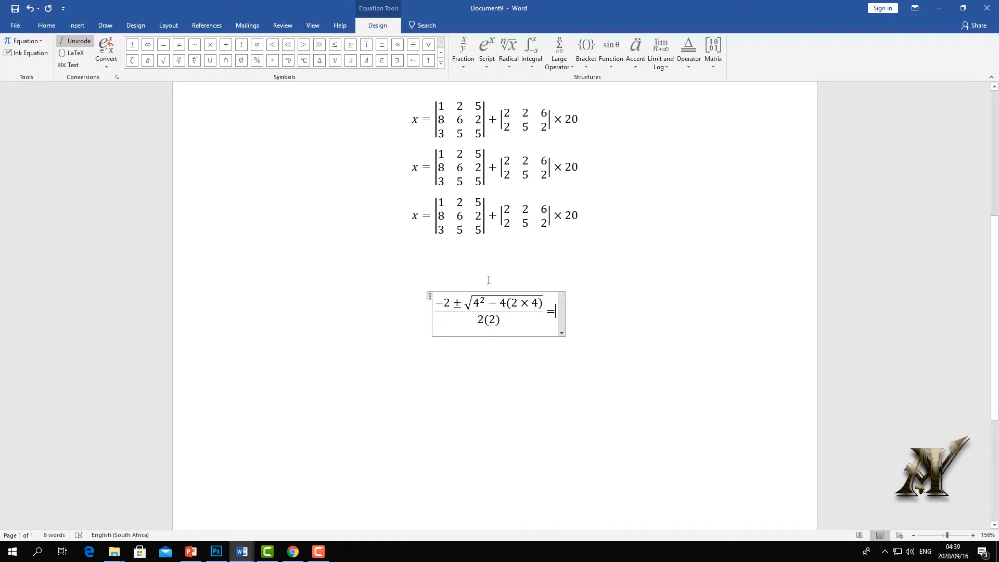
# Copy the whole fraction and paste it after the equals sign.
pyautogui.moveTo(519, 318); pyautogui.dragTo(454, 302)
pyautogui.rightClick(456, 301)
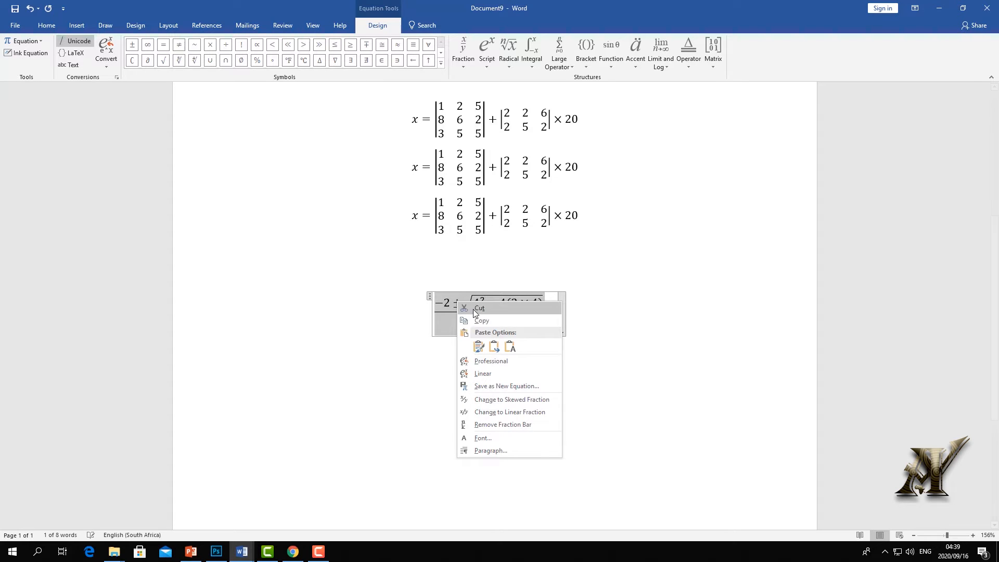
pyautogui.click(481, 325)
pyautogui.click(557, 311)
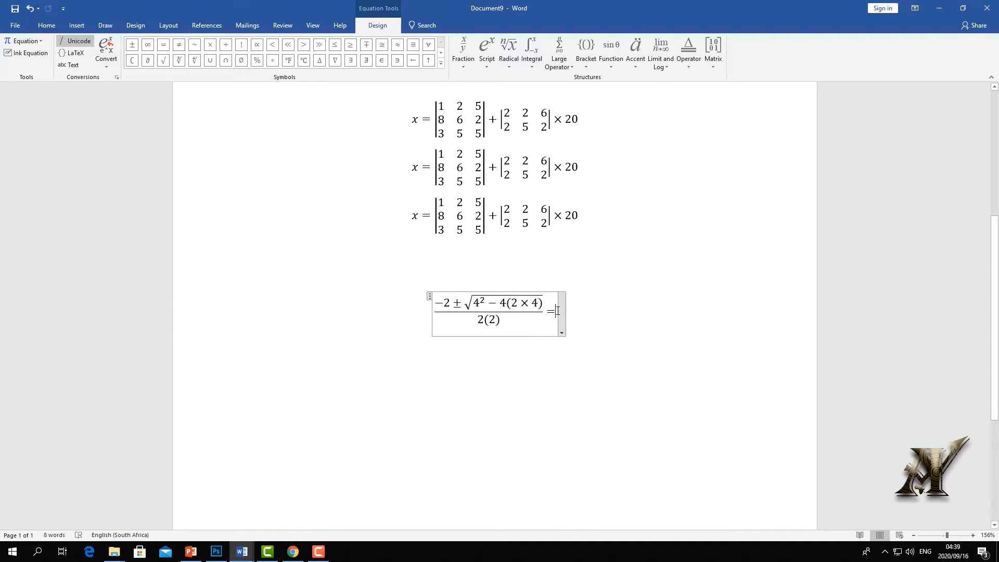
pyautogui.hotkey('ctrl', 'v')
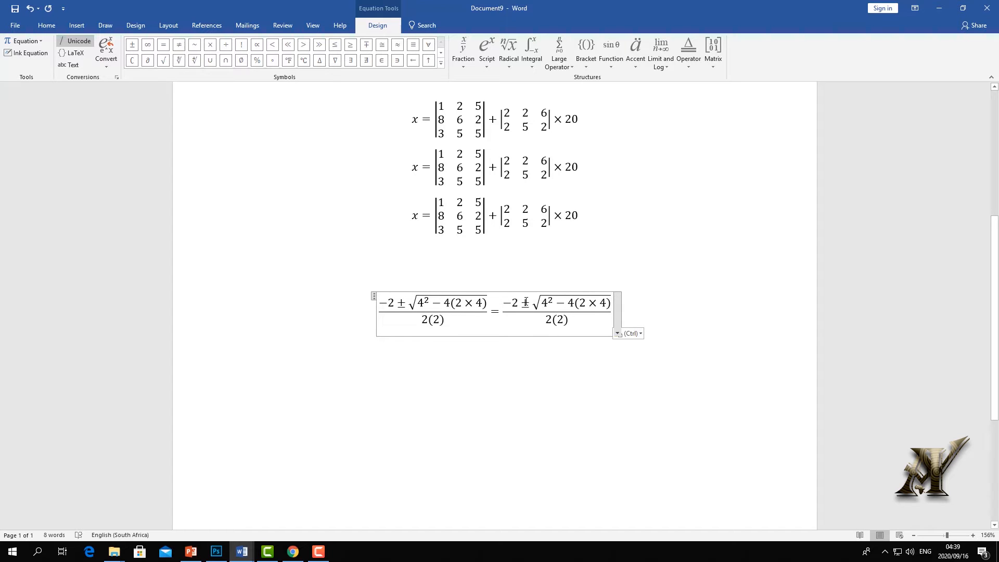
# Simplify the second fraction to 16 − 32 under the radical and 4 in the denominator.
pyautogui.moveTo(552, 302); pyautogui.dragTo(540, 309)
pyautogui.write('16')
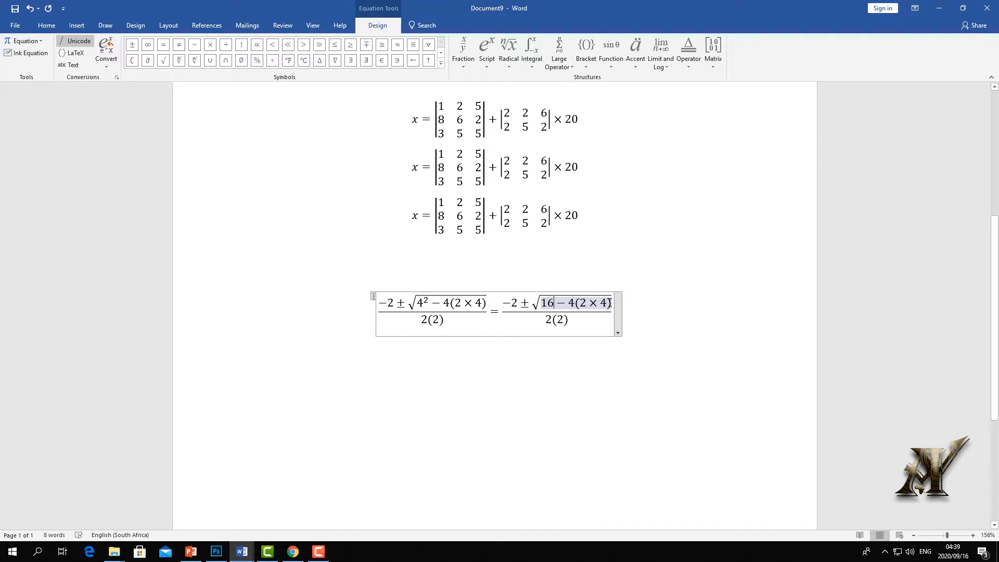
pyautogui.moveTo(571, 303); pyautogui.dragTo(612, 304)
pyautogui.write('1')
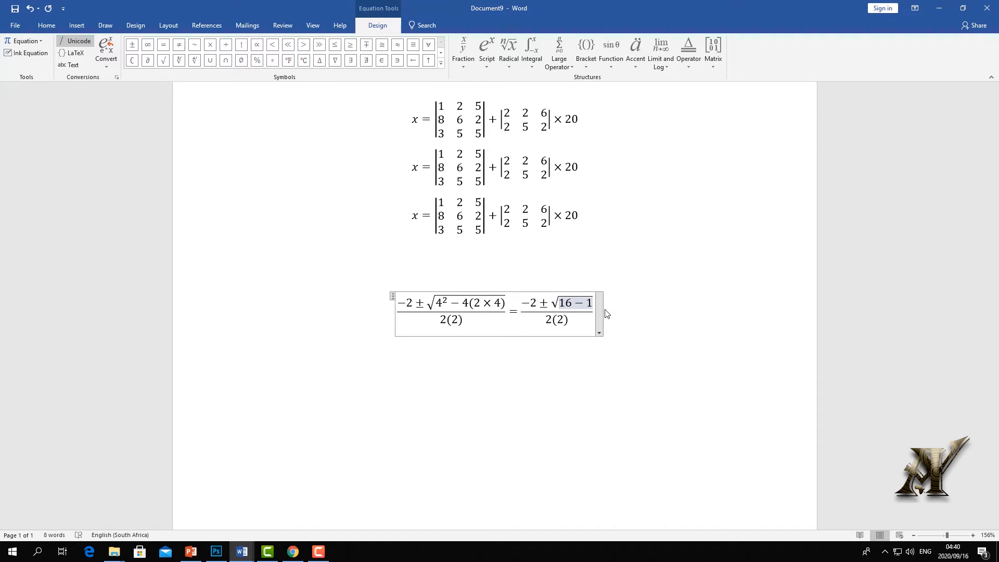
pyautogui.press('BackSpace')
pyautogui.write('32')
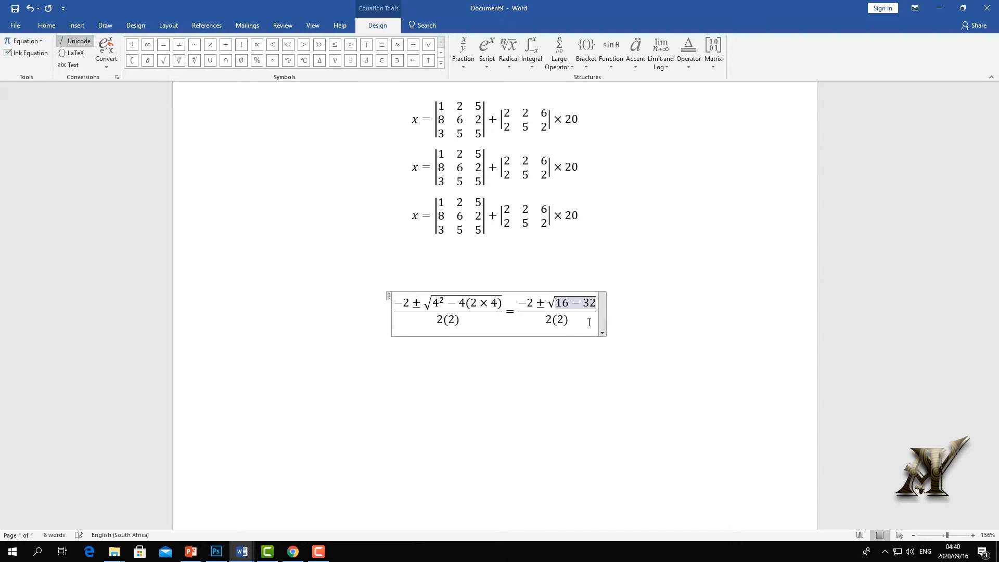
pyautogui.moveTo(572, 322); pyautogui.dragTo(542, 319)
pyautogui.write('4')
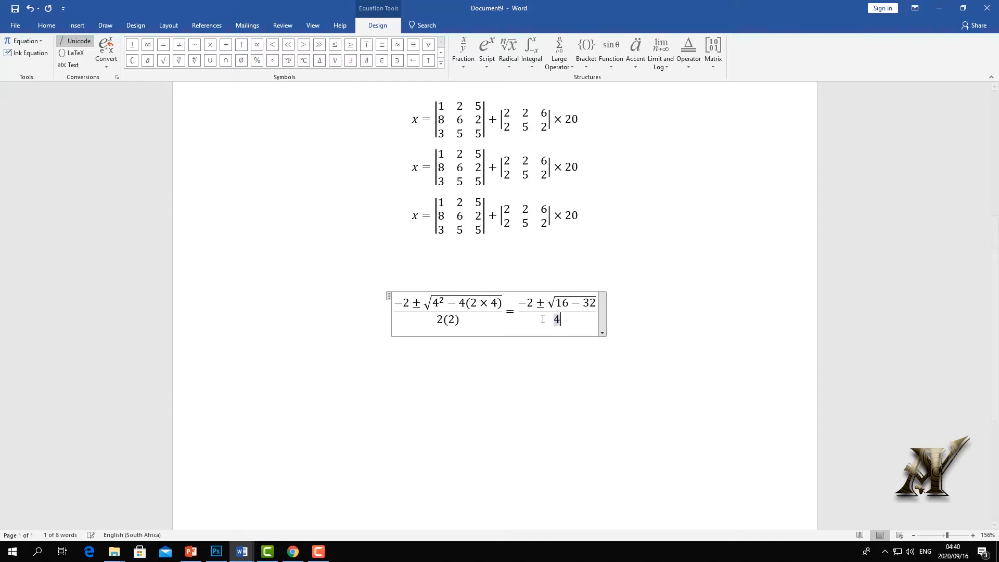
# Add an equals sign after the second fraction, then copy that fraction with its equals sign and paste it at the end.
pyautogui.click(598, 310)
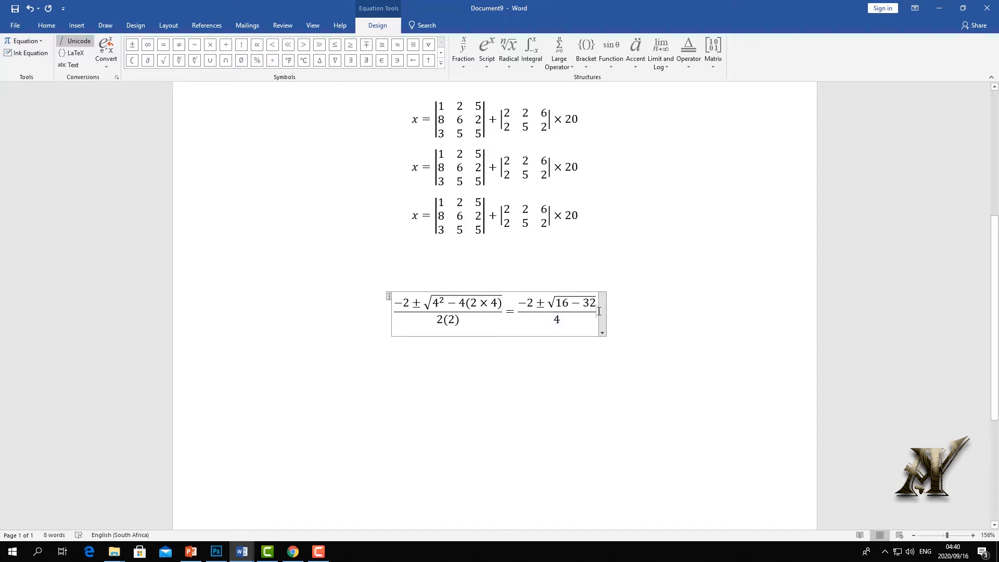
pyautogui.write('=')
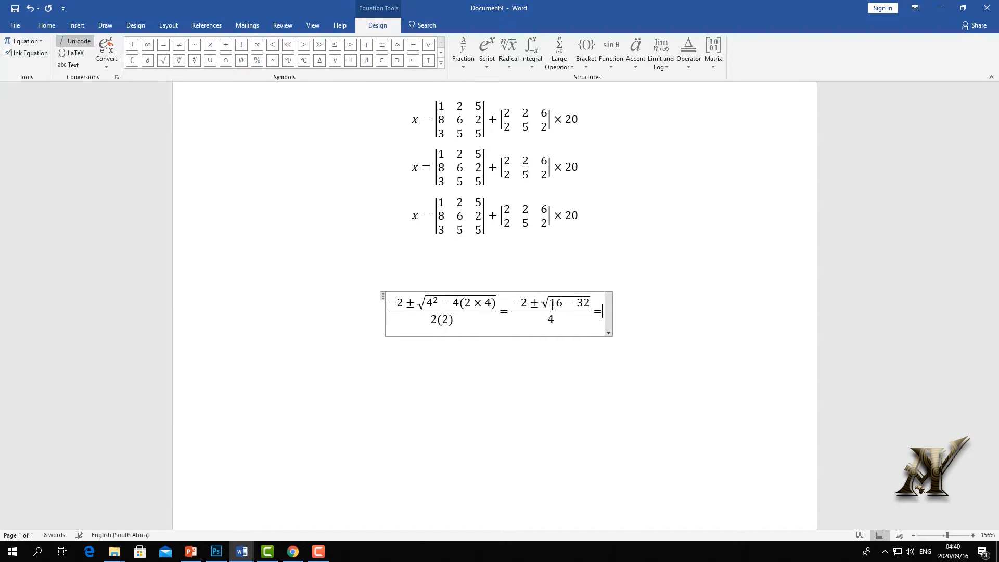
pyautogui.moveTo(548, 313); pyautogui.dragTo(530, 301)
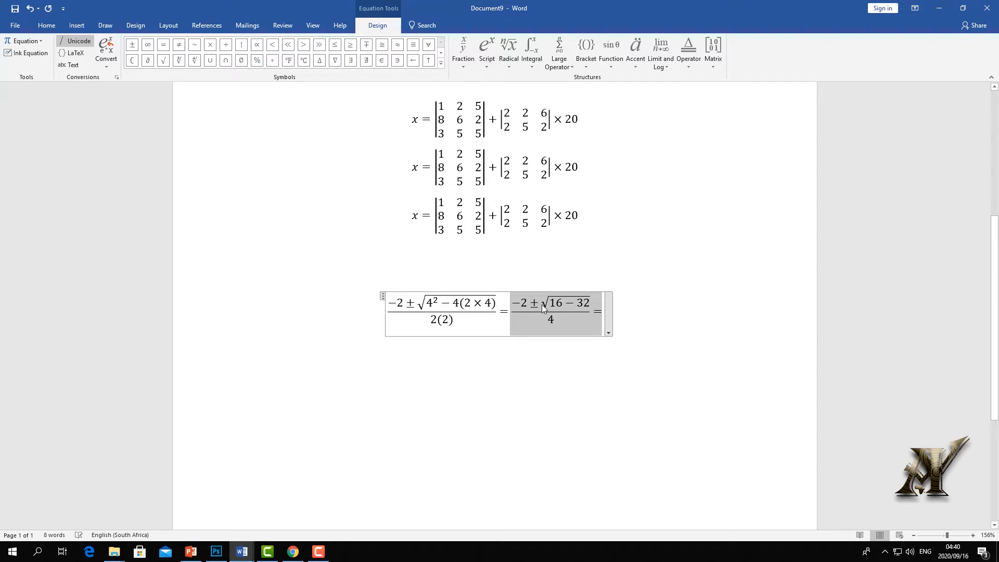
pyautogui.rightClick(541, 308)
pyautogui.click(570, 326)
pyautogui.click(598, 310)
pyautogui.hotkey('ctrl', 'v')
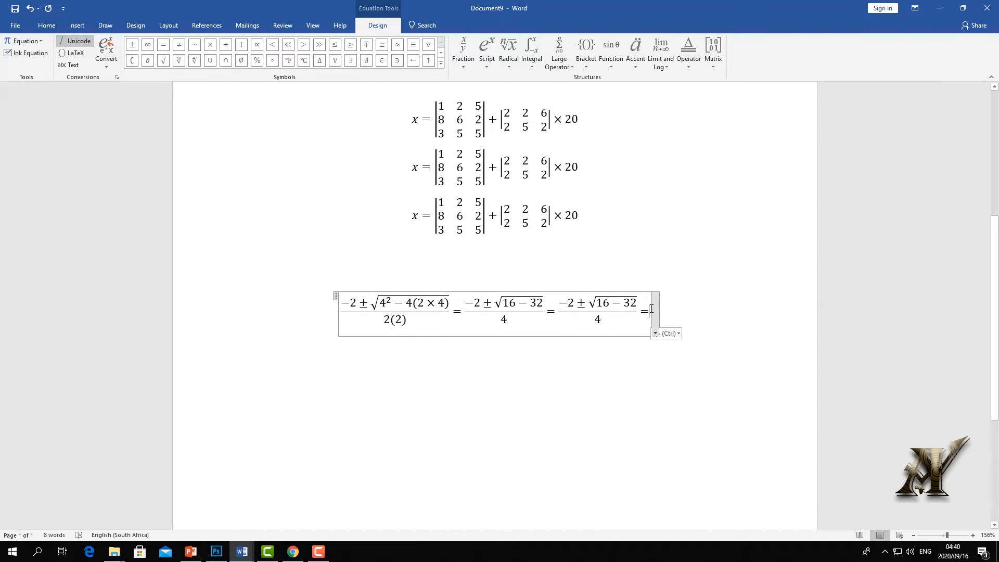
# Cut the second and third fractions with their equals signs and paste them on a new line below the first fraction.
pyautogui.moveTo(572, 302); pyautogui.dragTo(554, 307)
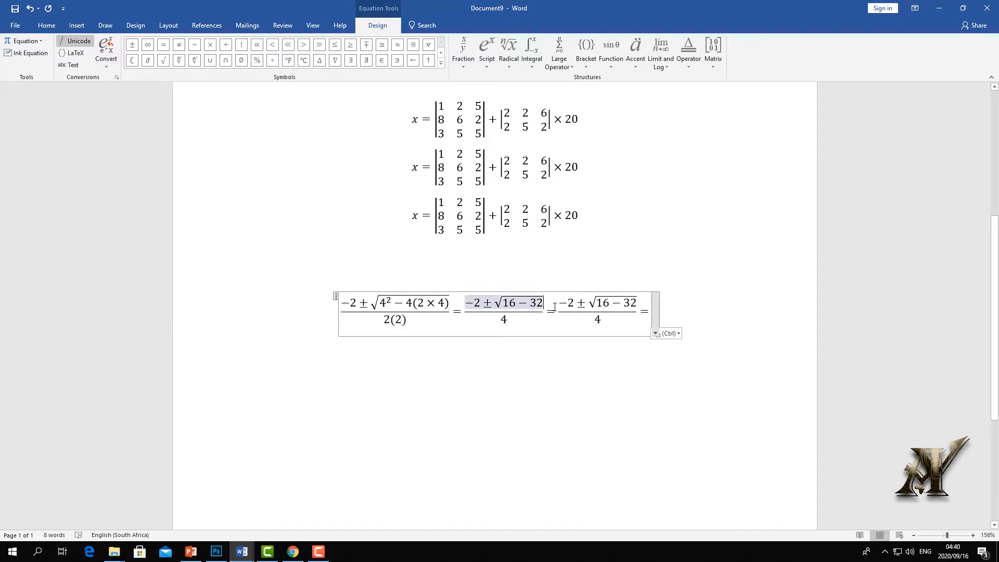
pyautogui.click(554, 307)
pyautogui.moveTo(465, 304); pyautogui.dragTo(685, 314)
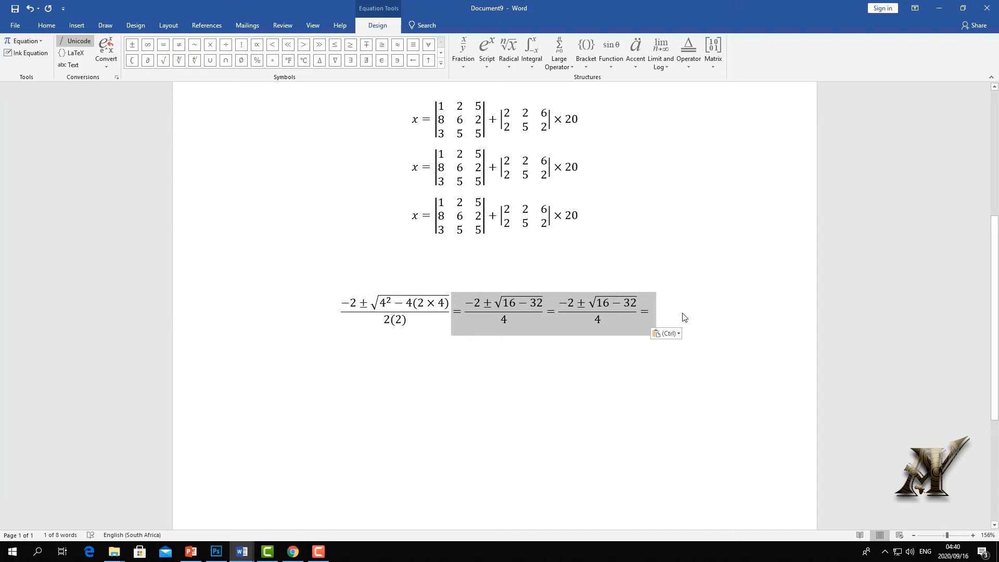
pyautogui.press('ctrl')
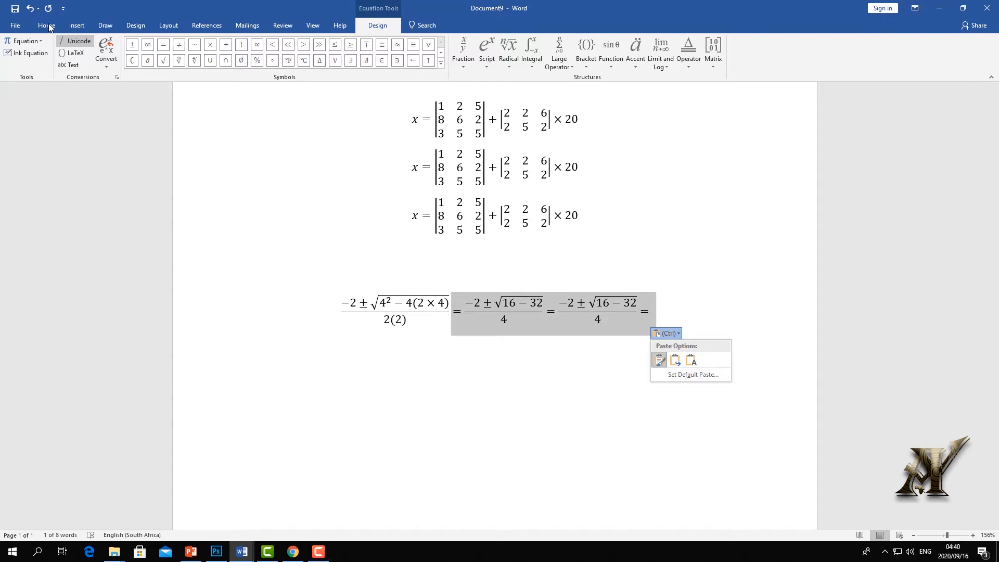
pyautogui.click(73, 26)
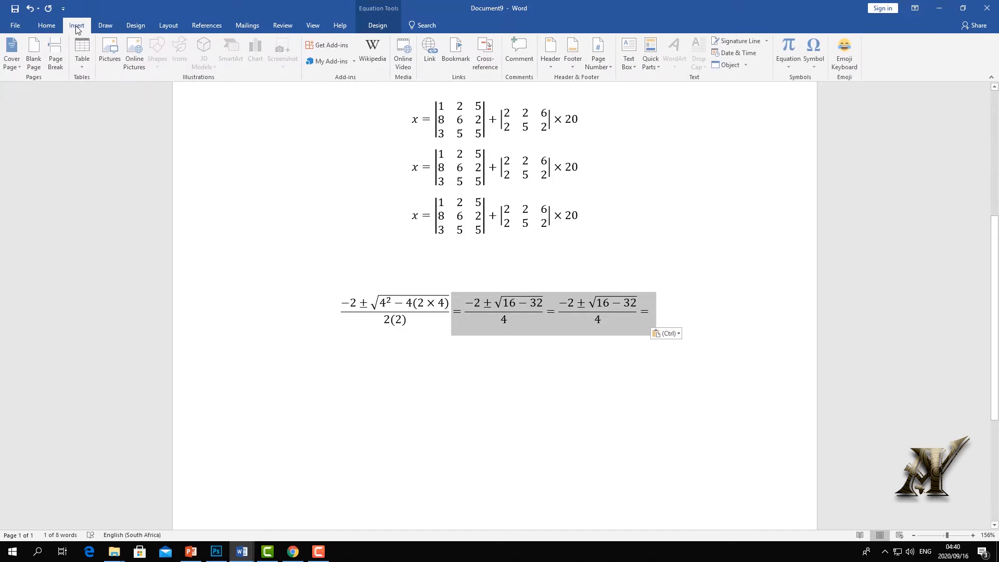
pyautogui.click(47, 26)
pyautogui.click(37, 40)
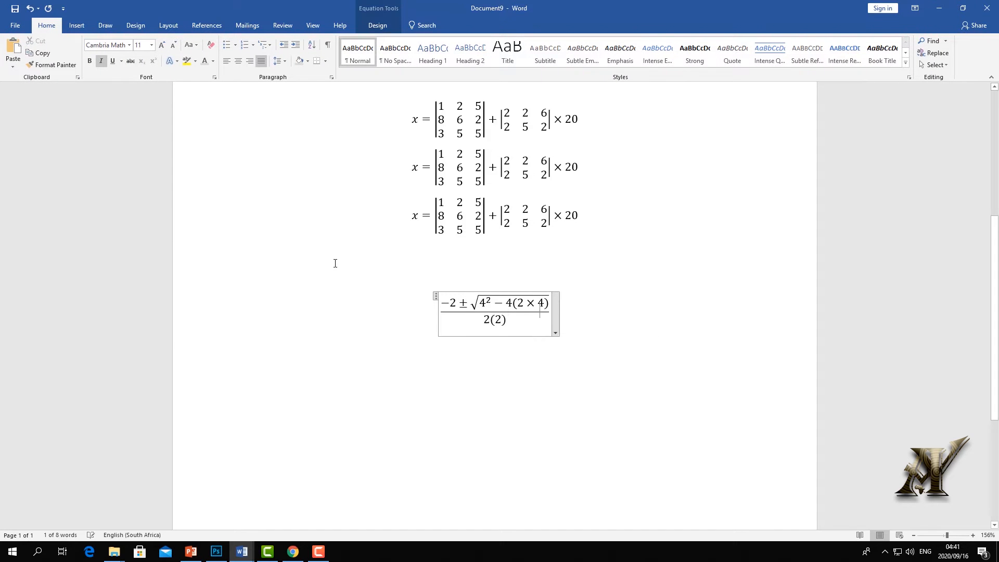
pyautogui.click(593, 344)
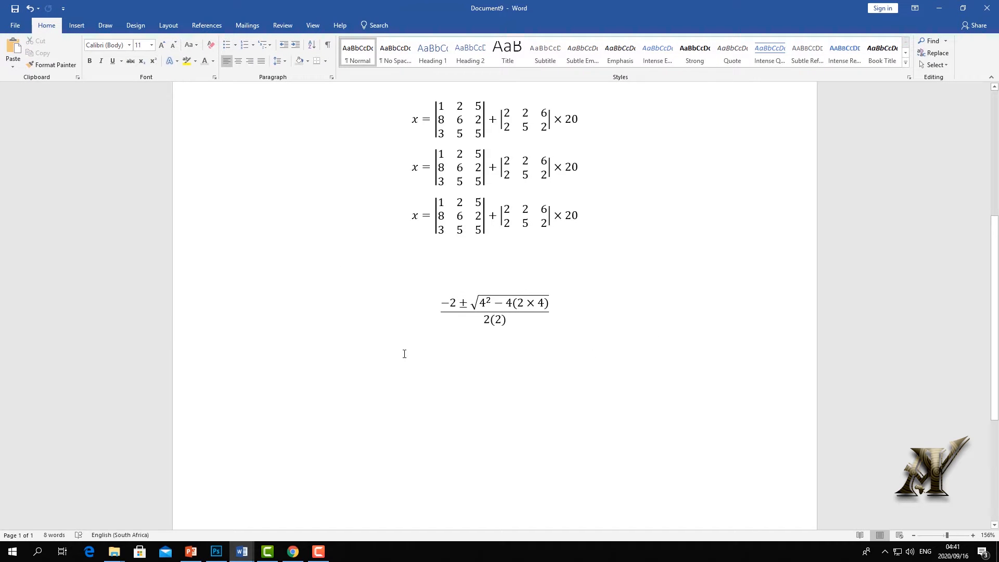
pyautogui.click(13, 50)
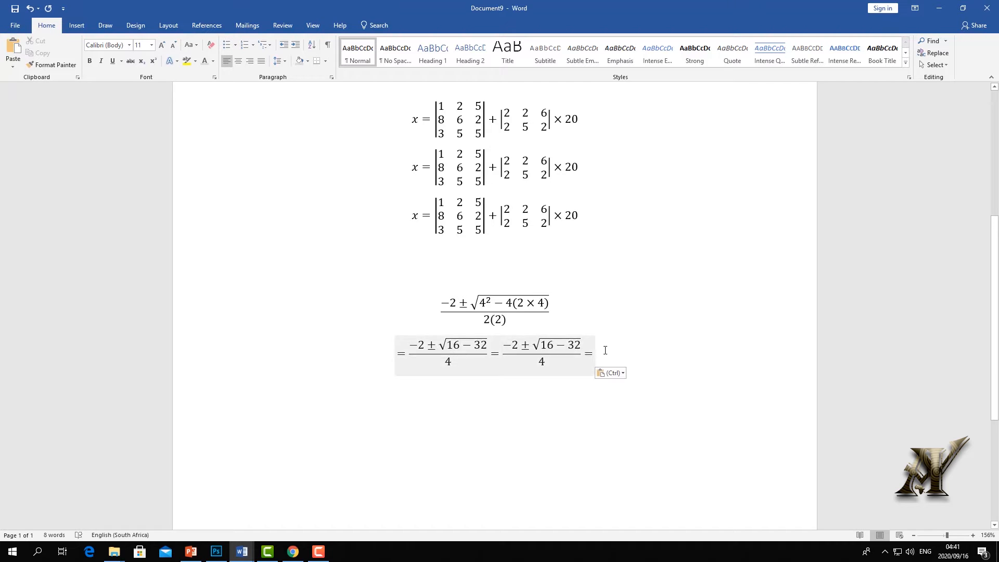
# Cut the last fraction with its two equals signs and paste it on its own line below the other fractions.
pyautogui.moveTo(605, 350); pyautogui.dragTo(509, 352)
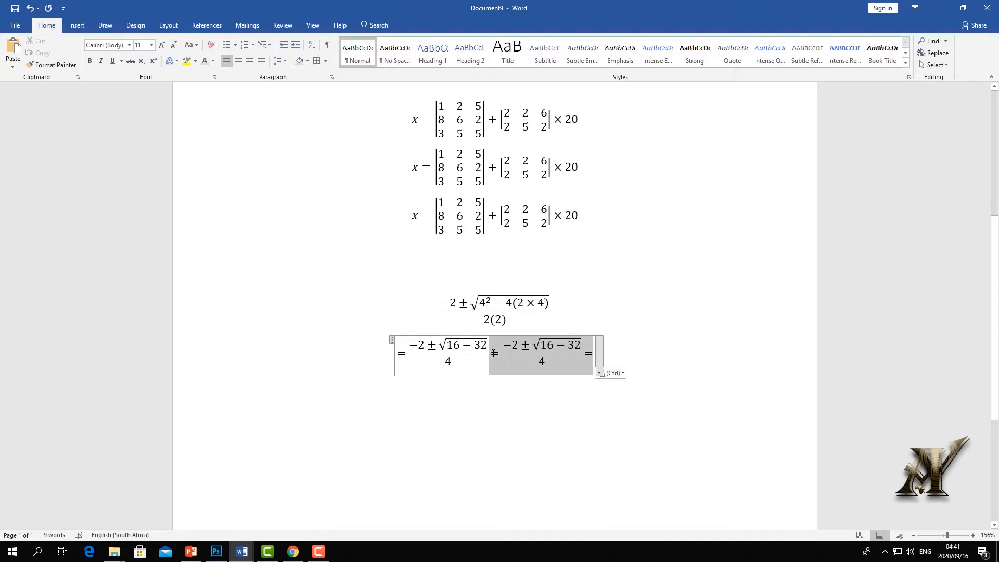
pyautogui.press('Delete')
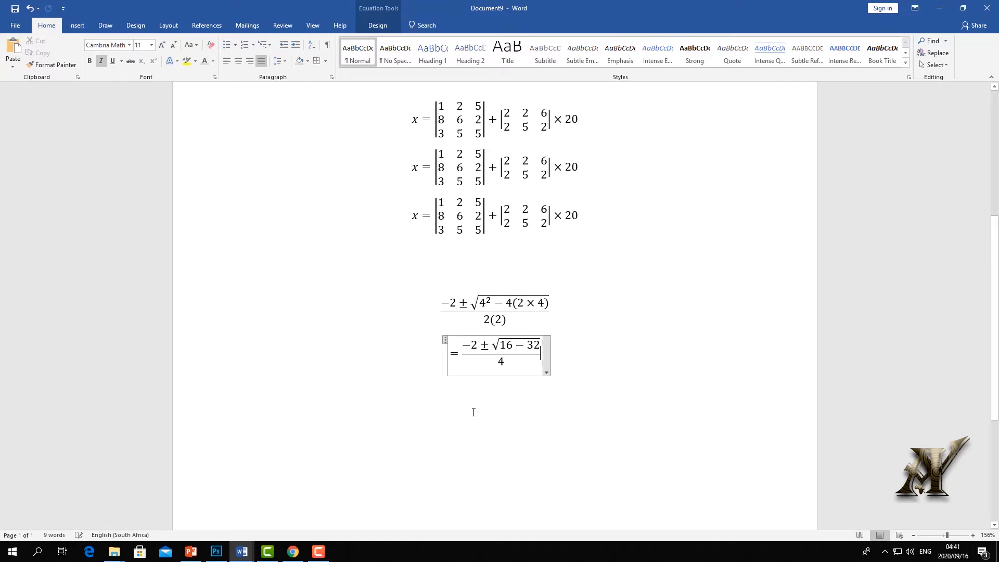
pyautogui.click(471, 409)
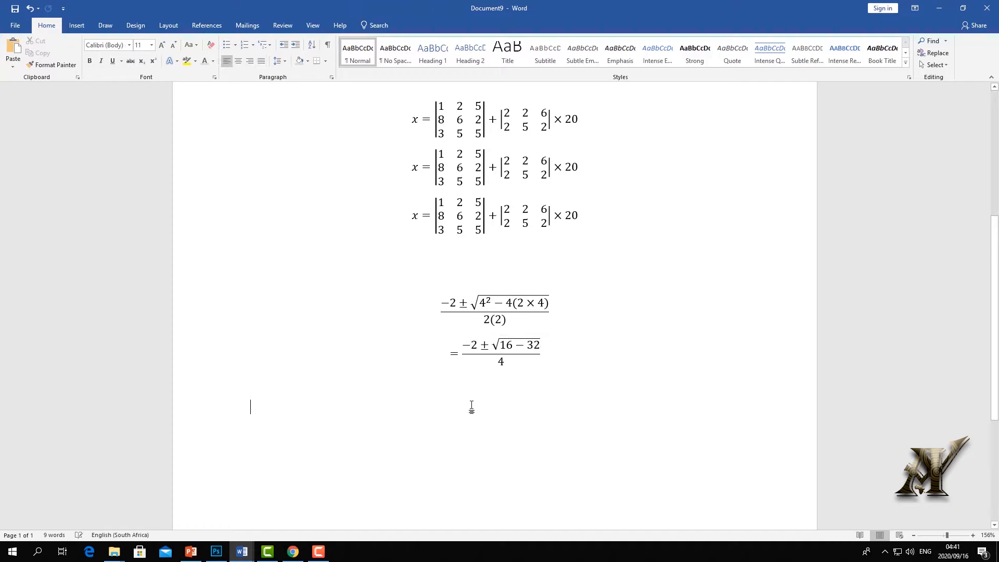
pyautogui.click(13, 51)
pyautogui.scroll(5, 504, 352)
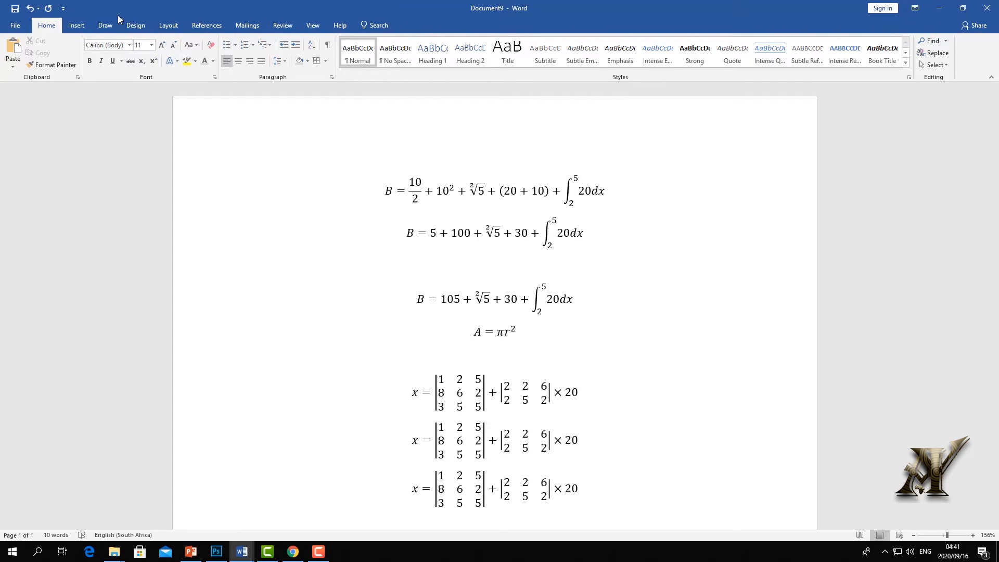
pyautogui.click(77, 25)
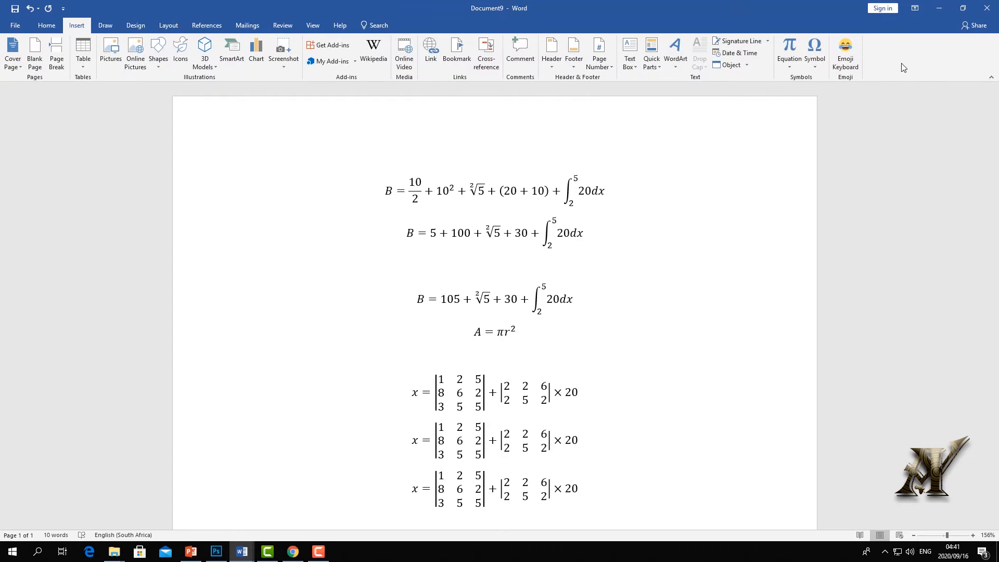
pyautogui.click(815, 66)
pyautogui.scroll(-8, 725, 216)
pyautogui.click(392, 113)
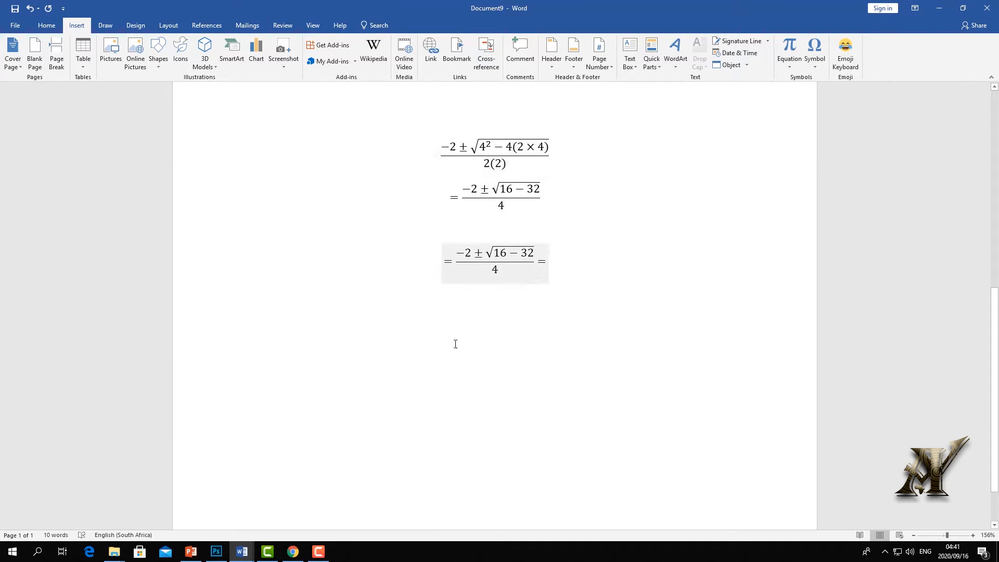
# Switch to the Document6 window and place the cursor at the end of the résumé paragraph.
pyautogui.click(241, 552)
pyautogui.click(190, 511)
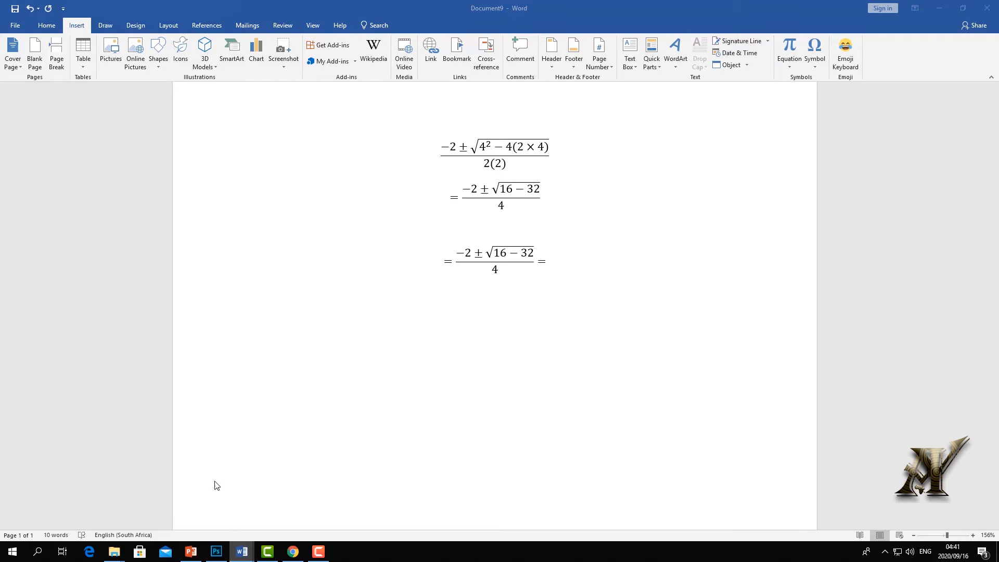
pyautogui.click(241, 550)
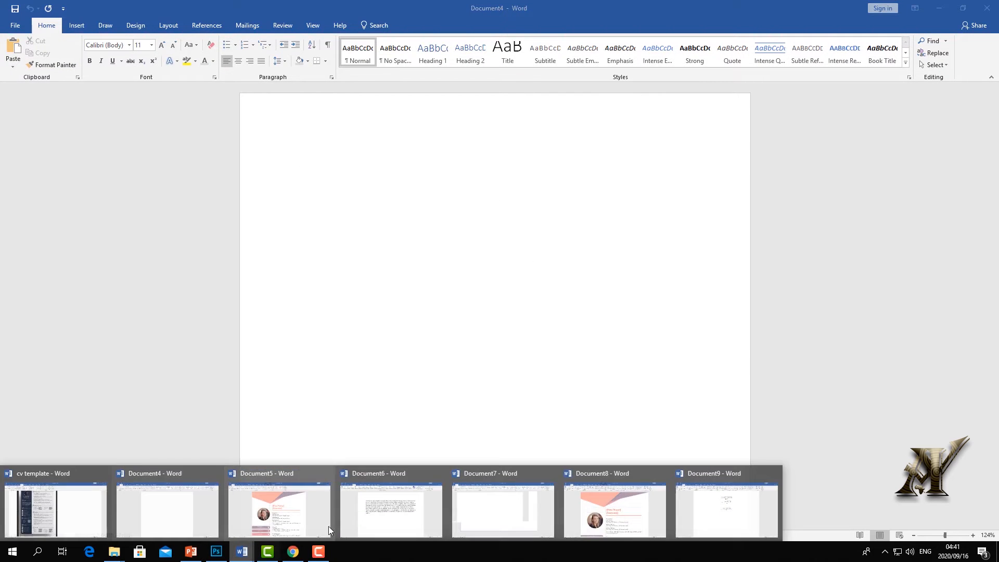
pyautogui.click(399, 514)
pyautogui.click(390, 311)
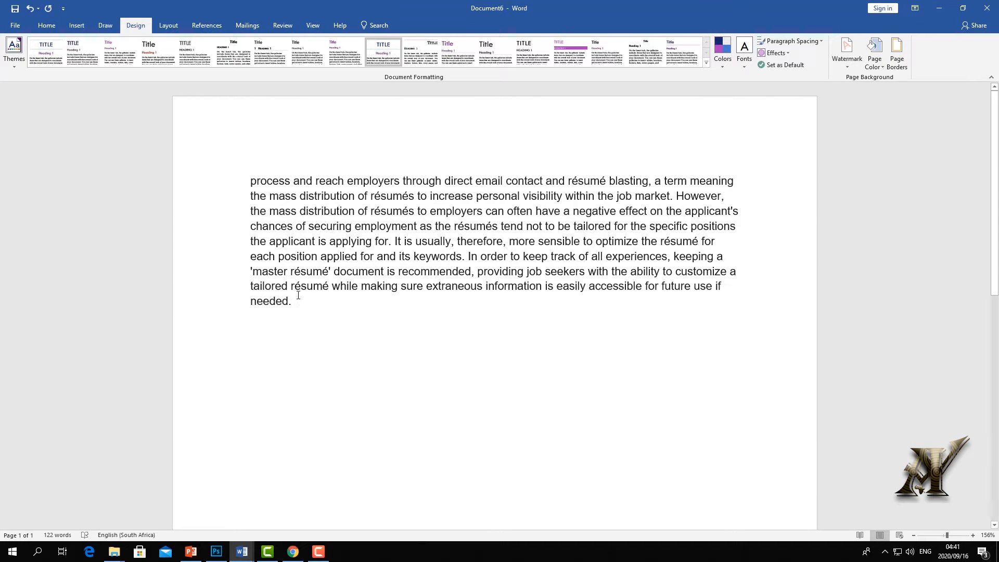
pyautogui.moveTo(299, 286); pyautogui.dragTo(296, 283)
pyautogui.click(392, 329)
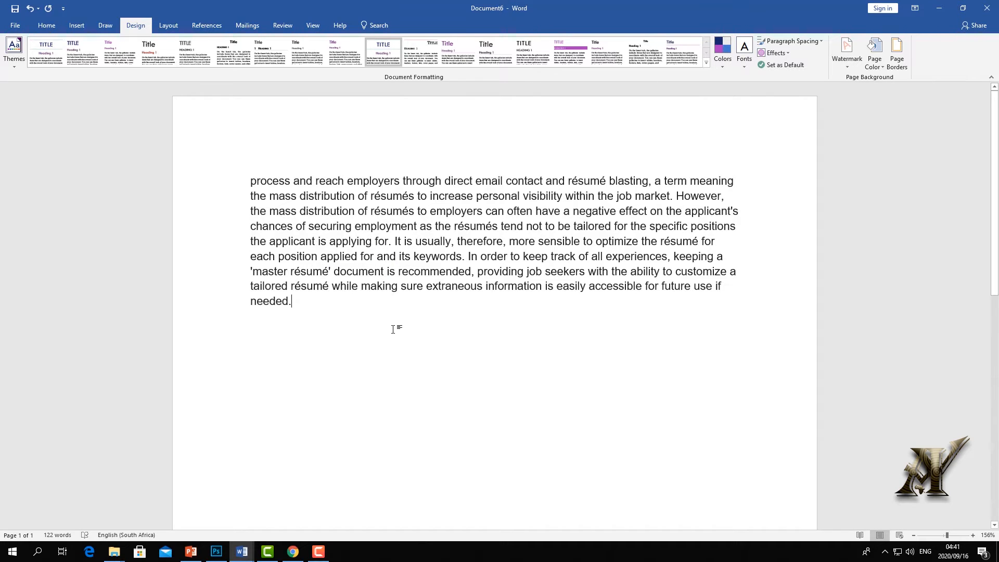
# Start a new word with the letter "r" after the paragraph's last sentence.
pyautogui.click(948, 535)
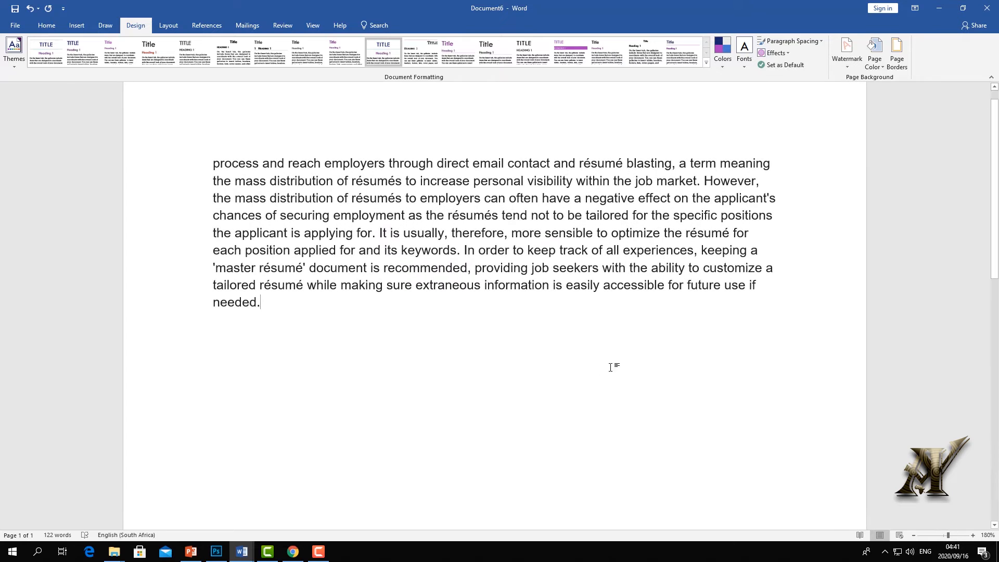
pyautogui.click(952, 535)
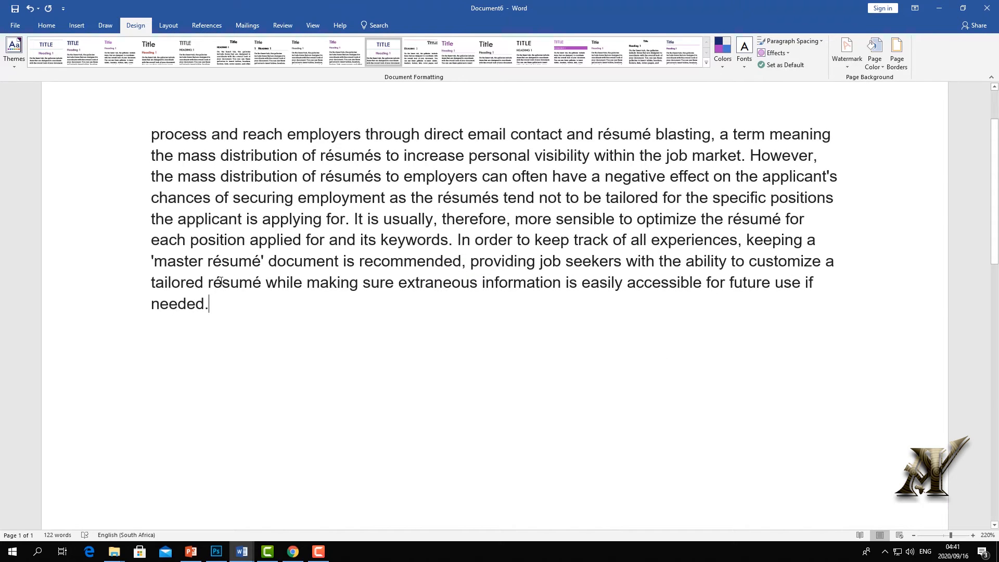
pyautogui.moveTo(222, 281); pyautogui.dragTo(216, 281)
pyautogui.click(219, 299)
pyautogui.write('r')
pyautogui.press('BackSpace')
pyautogui.write('r')
# Insert the symbol é from the ASCII (decimal) character set directly after the "r".
pyautogui.click(73, 24)
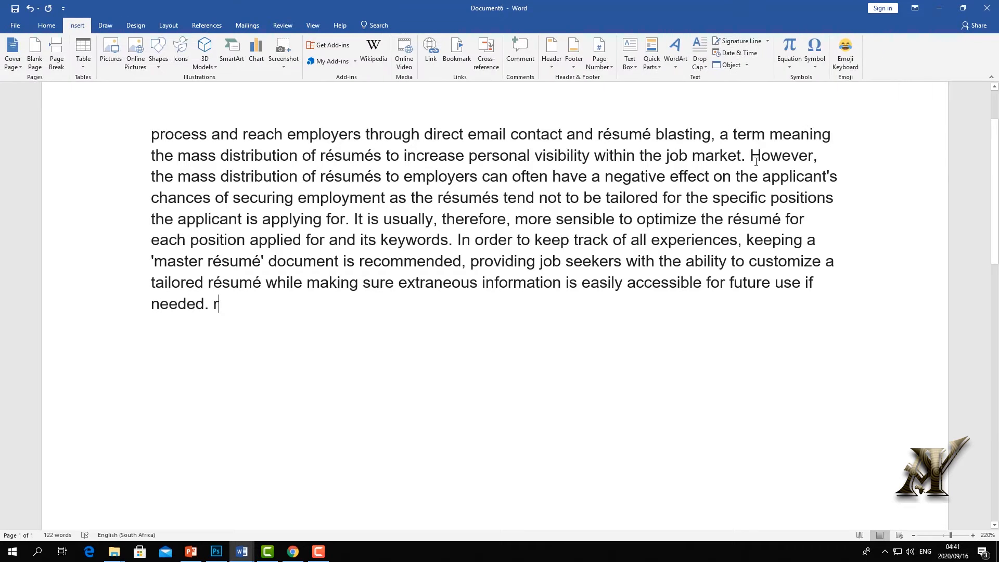
pyautogui.click(815, 66)
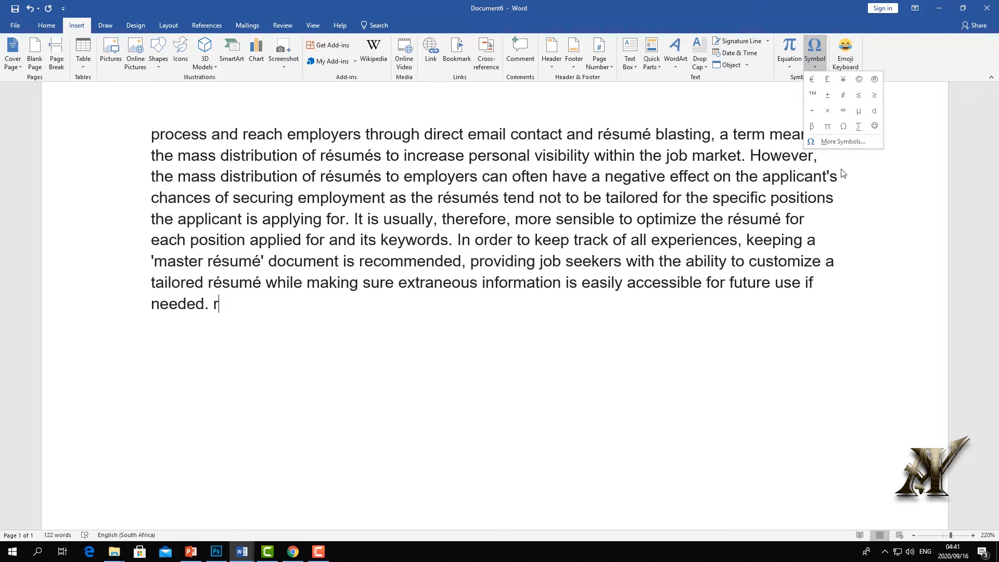
pyautogui.click(843, 142)
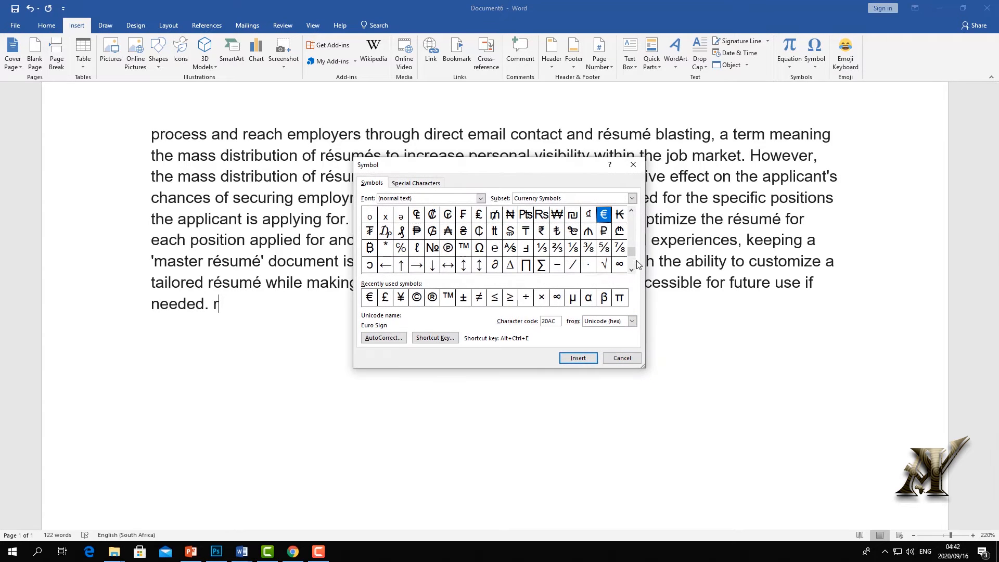
pyautogui.moveTo(635, 248); pyautogui.dragTo(631, 224)
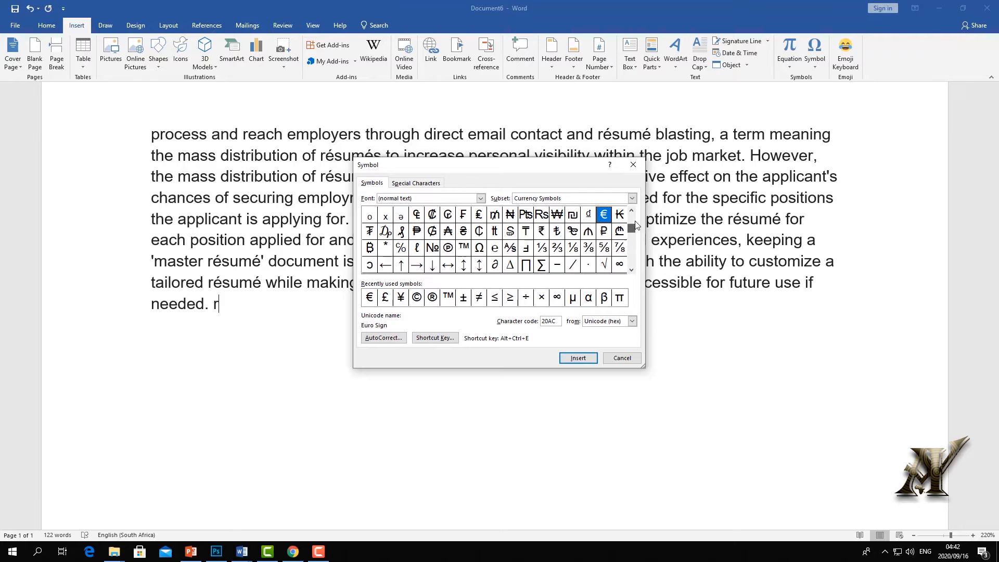
pyautogui.click(633, 322)
pyautogui.click(606, 337)
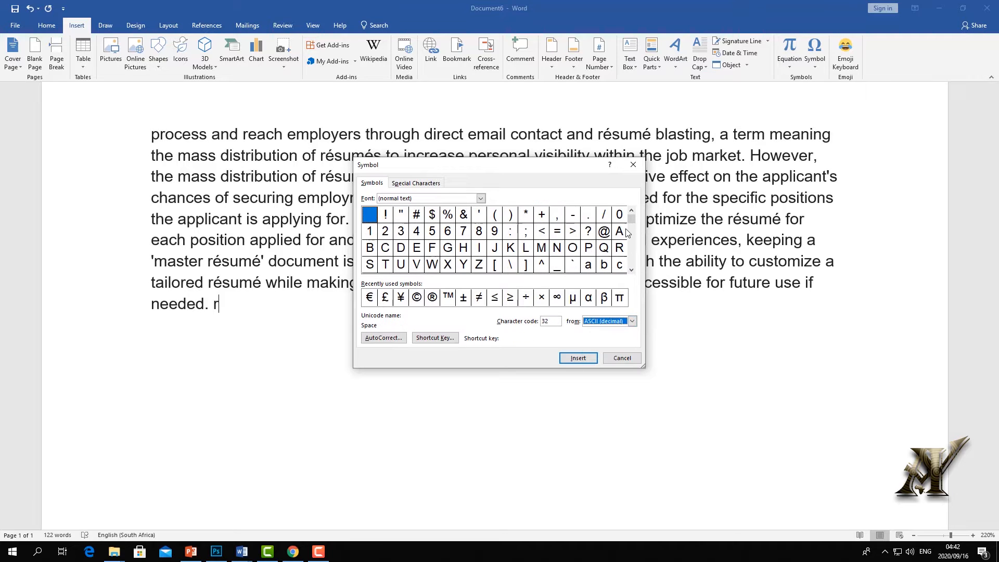
pyautogui.moveTo(629, 218); pyautogui.dragTo(629, 258)
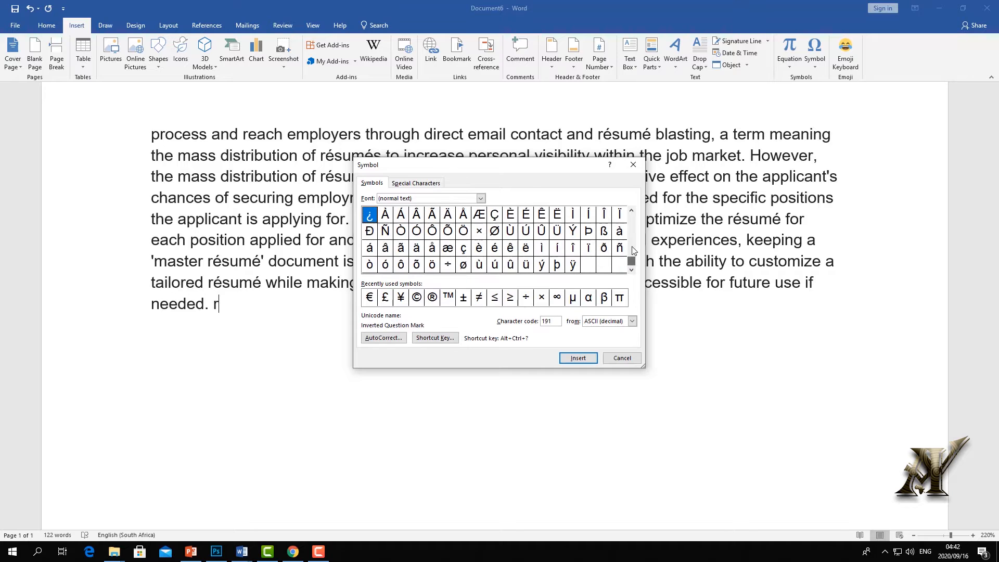
pyautogui.click(495, 248)
pyautogui.click(585, 359)
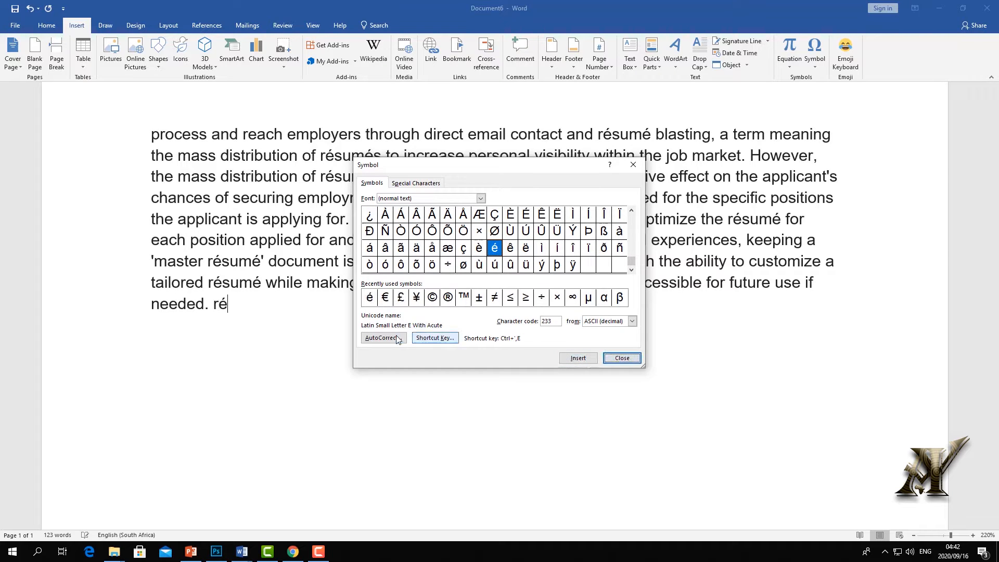
pyautogui.press('Tab')
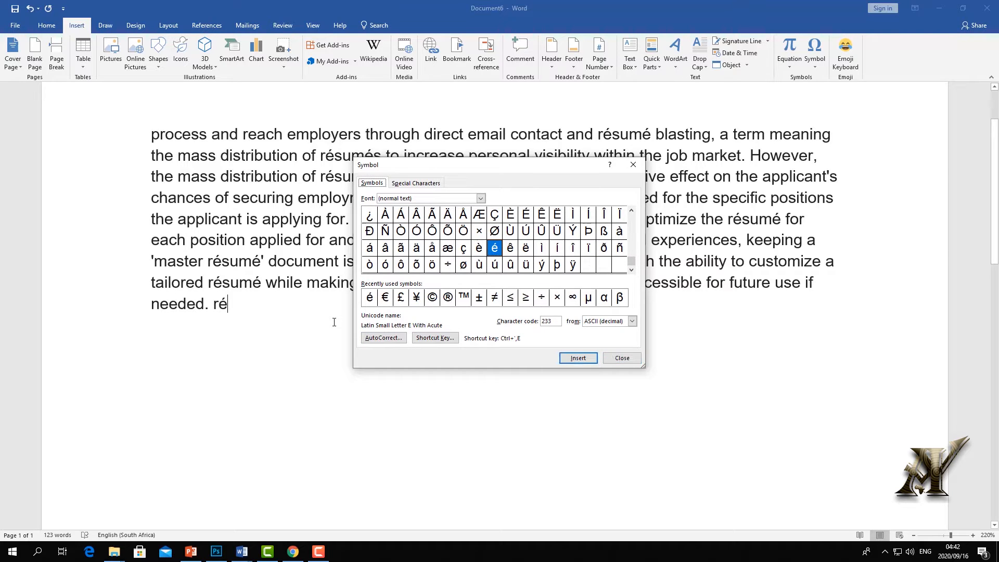
pyautogui.click(633, 164)
# Complete the word "résumé" by adding "sum" and inserting the symbol é at its end.
pyautogui.write('sum')
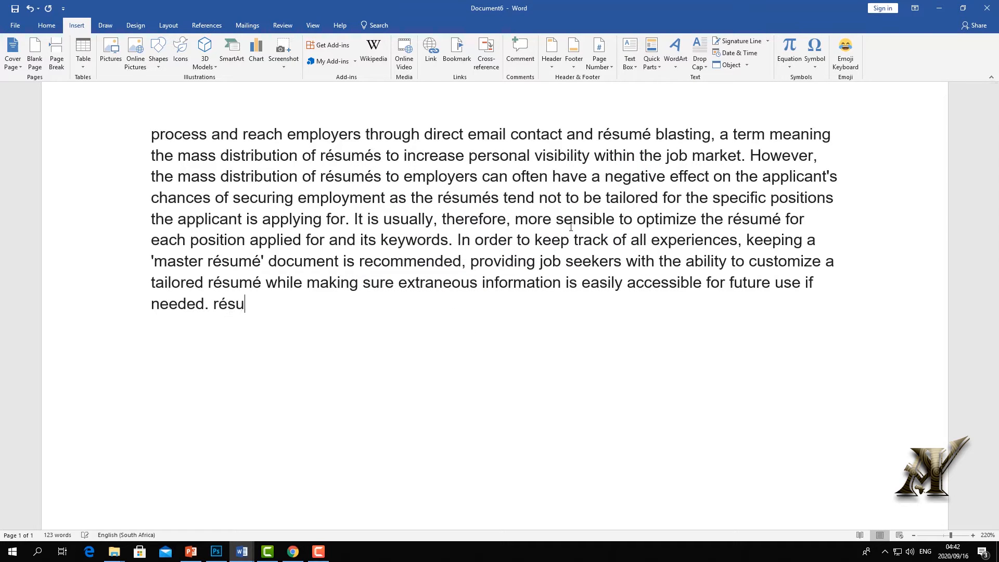
pyautogui.click(815, 60)
pyautogui.click(835, 141)
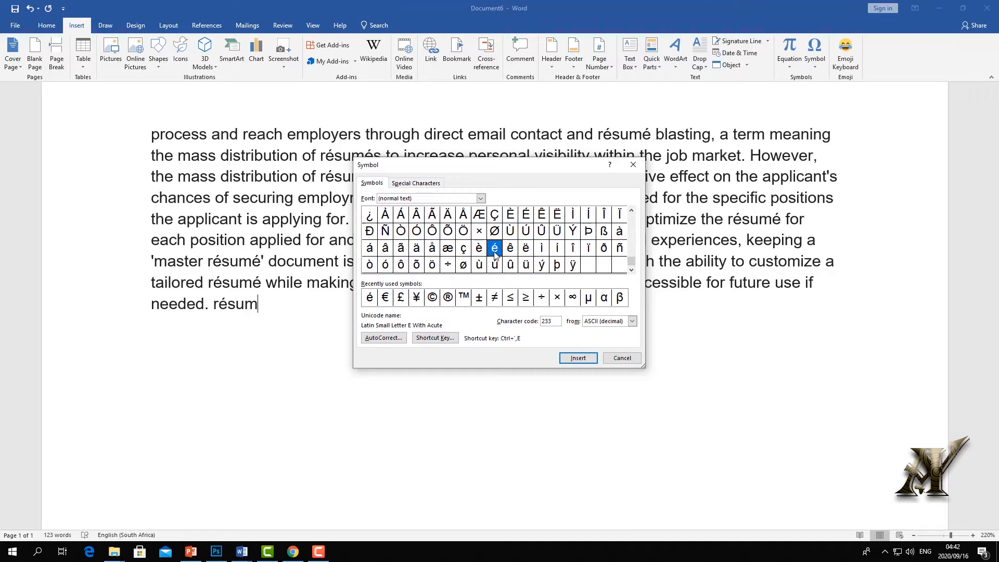
pyautogui.click(578, 357)
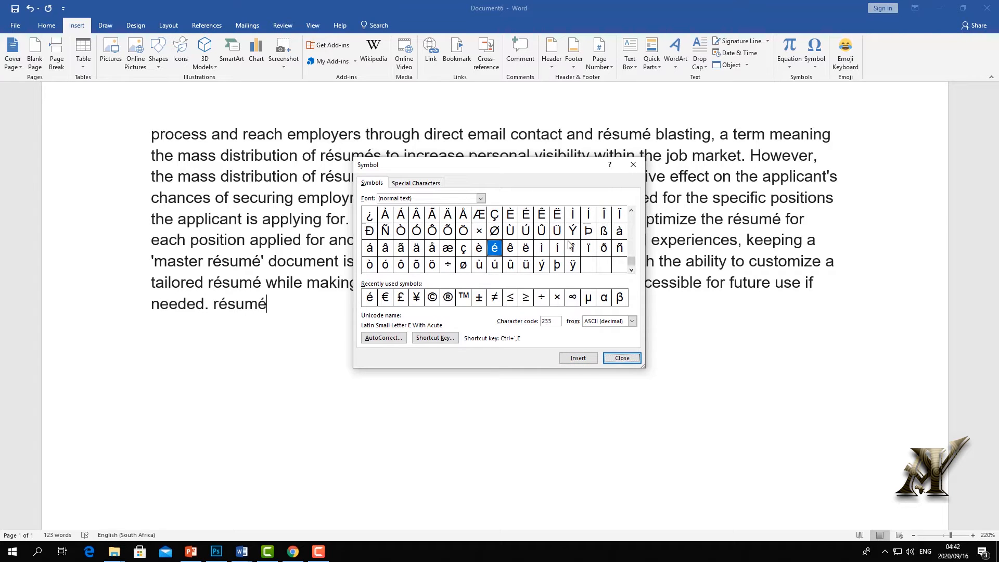
# Look through the plain letters in the symbol grid without inserting any, and close the Symbol dialog.
pyautogui.moveTo(634, 268); pyautogui.dragTo(633, 229)
pyautogui.click(433, 250)
pyautogui.click(448, 232)
pyautogui.click(492, 246)
pyautogui.click(544, 262)
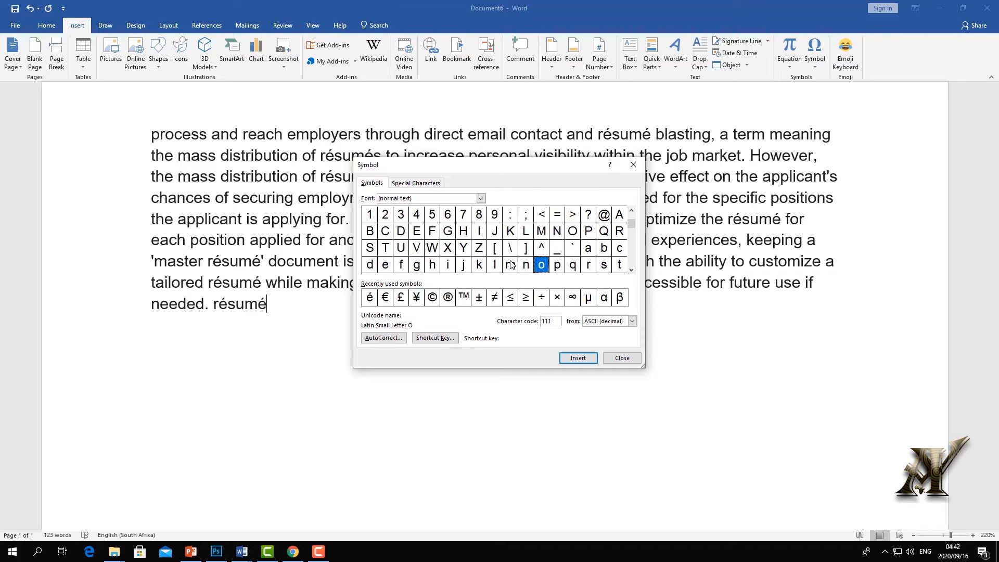
pyautogui.click(632, 167)
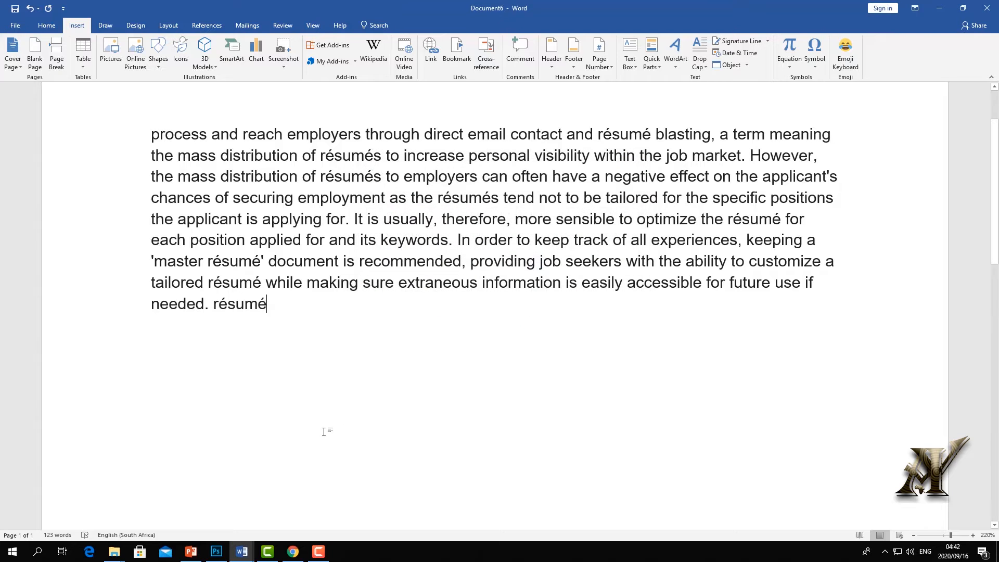
# Write "needed" two lines below the paragraph, inserting its first "d" as a symbol after "nee".
pyautogui.press('Return')
pyautogui.press('Return')
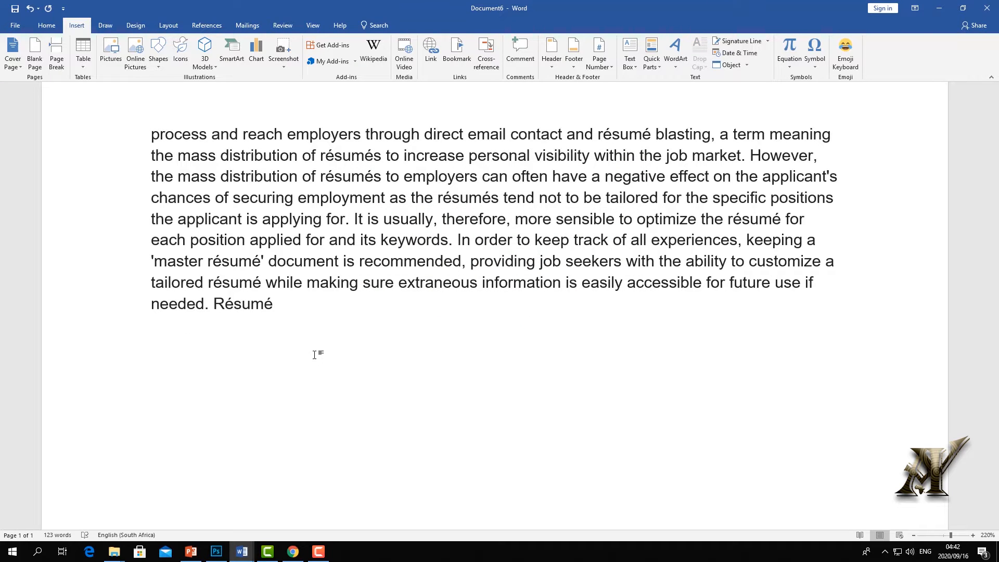
pyautogui.write('nee')
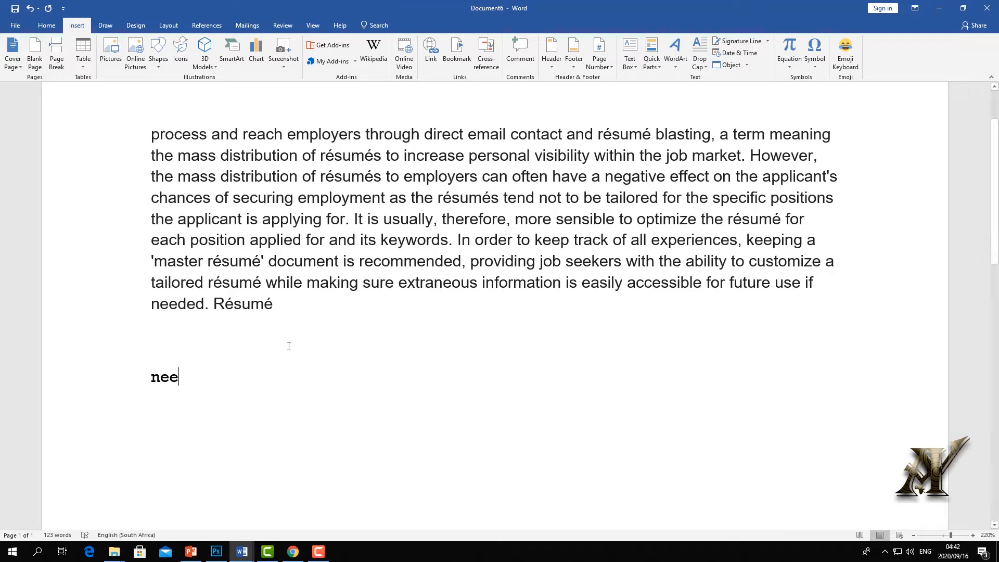
pyautogui.click(815, 52)
pyautogui.click(842, 145)
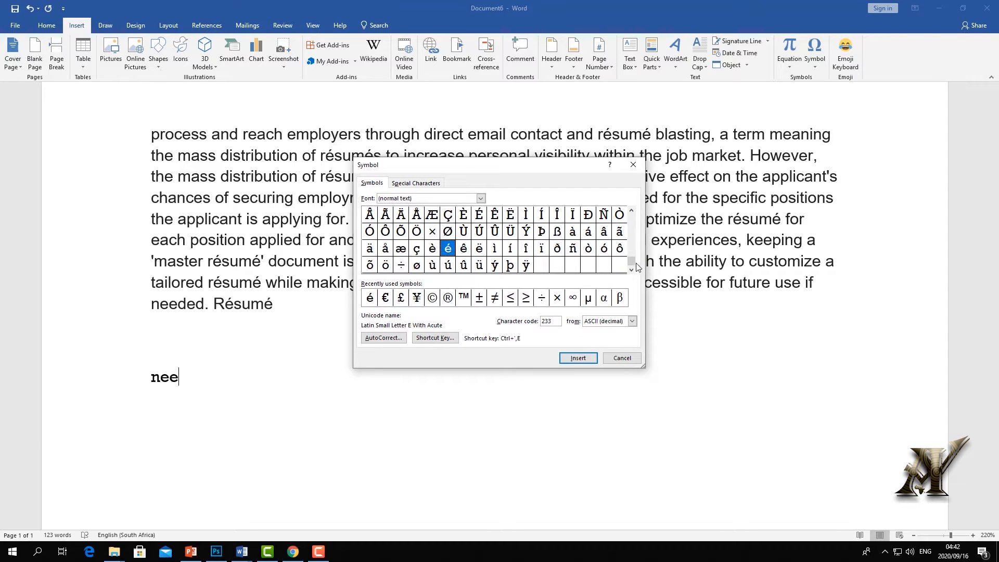
pyautogui.moveTo(631, 260); pyautogui.dragTo(631, 229)
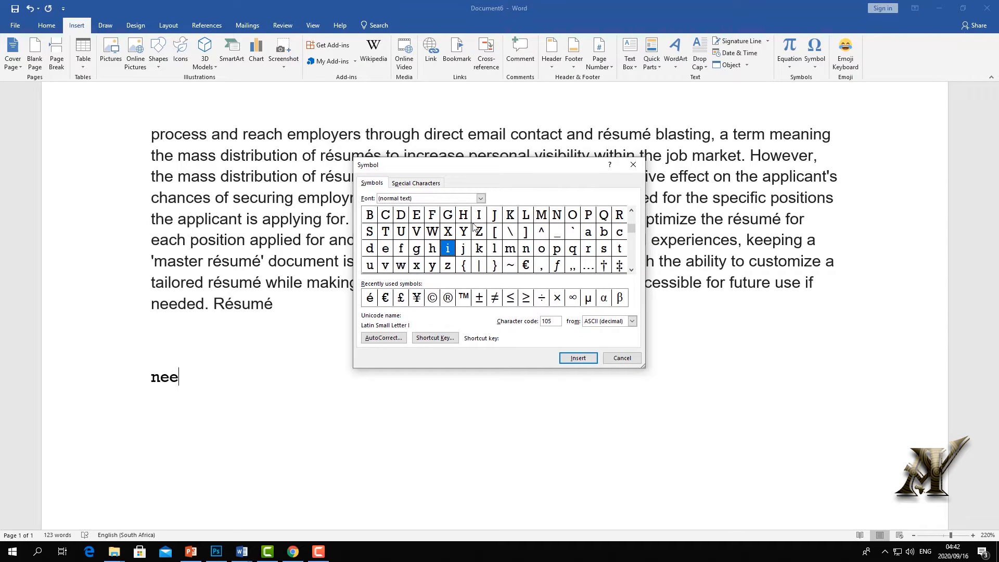
pyautogui.click(369, 248)
pyautogui.click(578, 358)
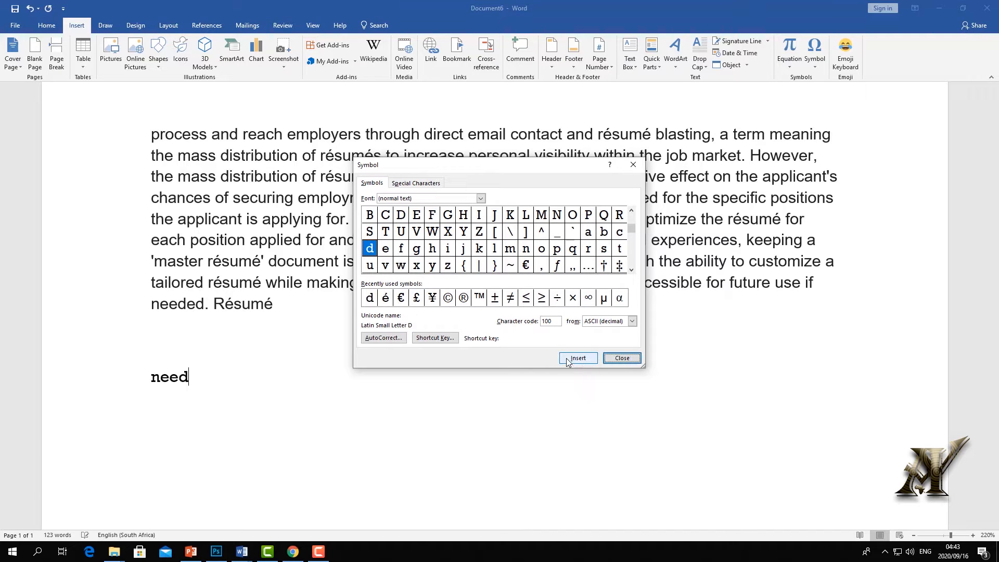
pyautogui.click(632, 165)
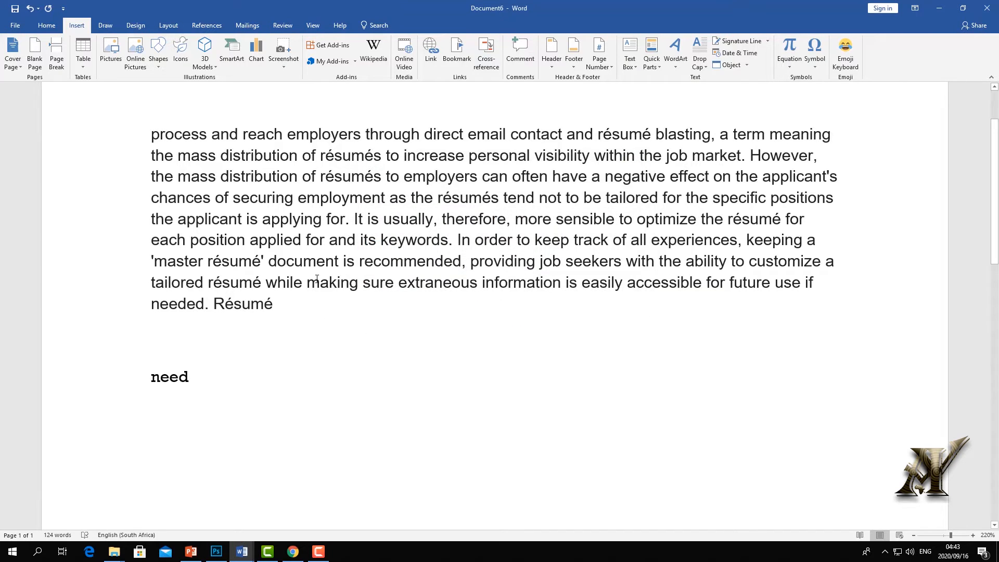
pyautogui.write('ed')
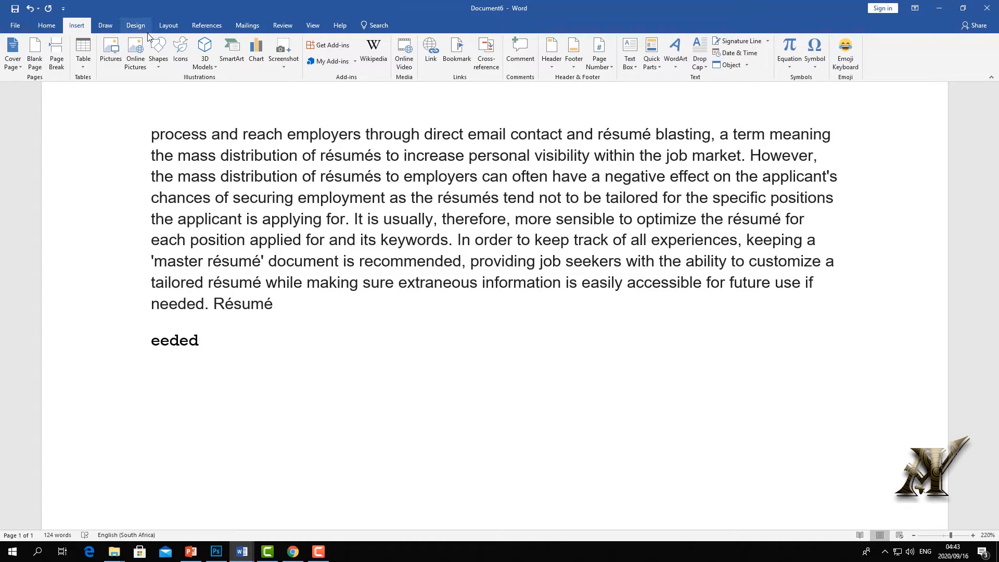
# Remove the word "needed" and the blank lines below the paragraph.
pyautogui.click(142, 26)
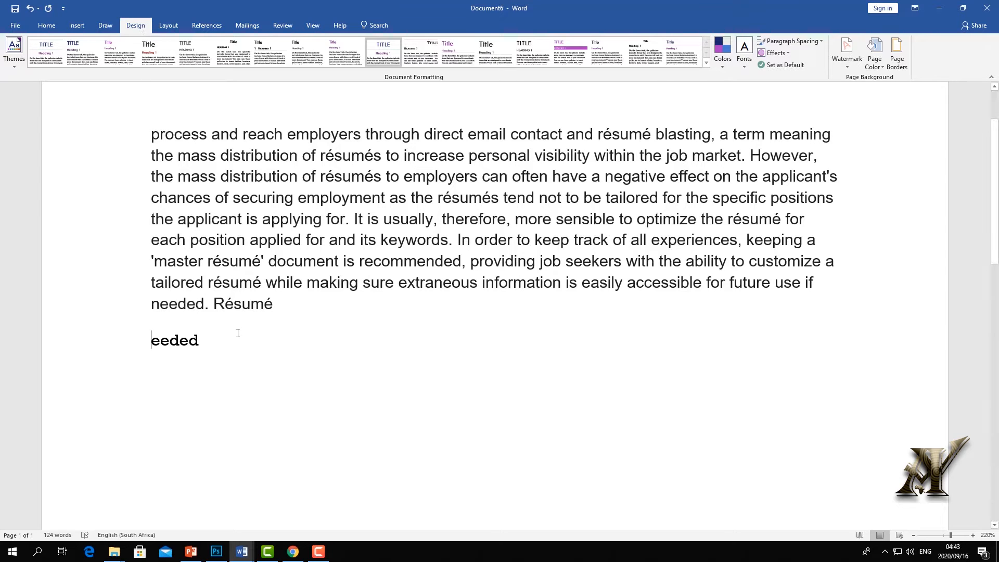
pyautogui.hotkey('ctrl', 'z')
pyautogui.press('BackSpace')
# Select the whole document, apply the Ion Boardroom theme and try the first style set.
pyautogui.click(14, 68)
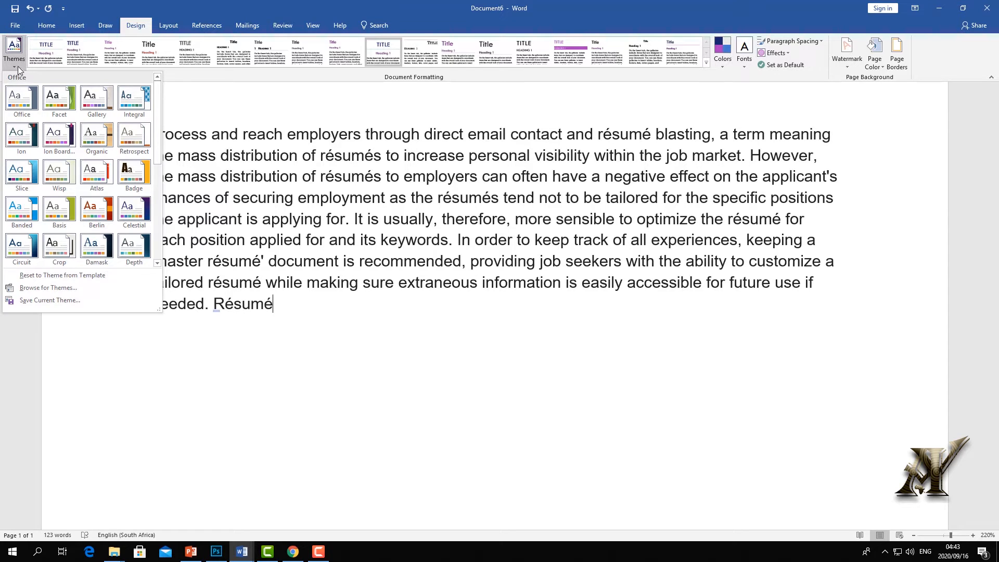
pyautogui.click(17, 66)
pyautogui.hotkey('ctrl', 'a')
pyautogui.click(17, 67)
pyautogui.click(59, 156)
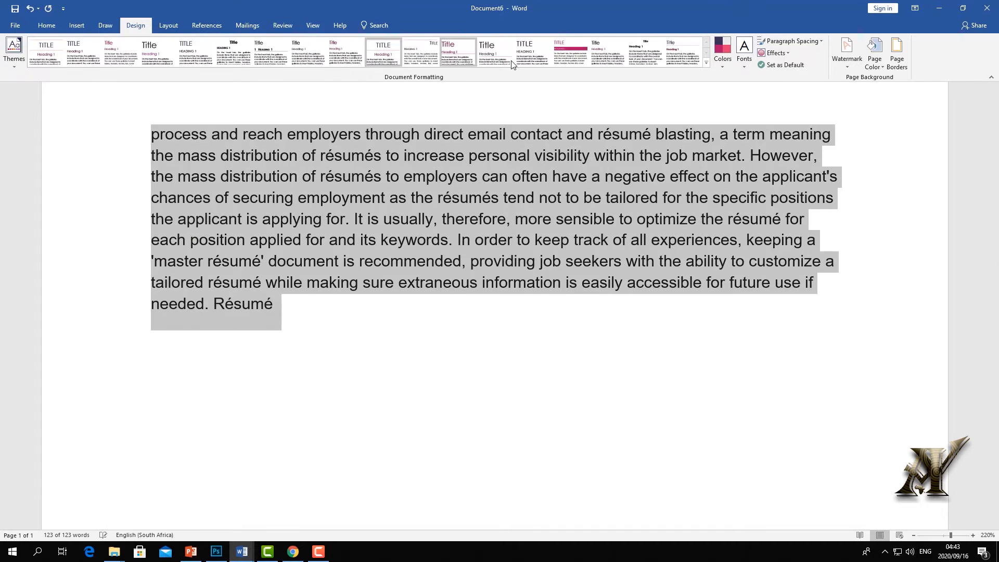
pyautogui.click(35, 57)
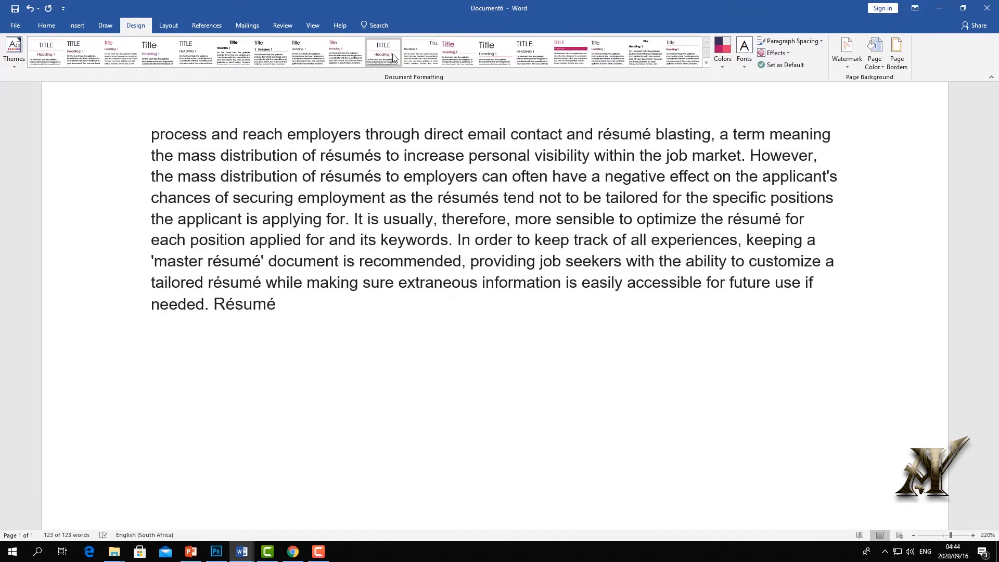
# Paste a copy of the paragraph's last four lines, from "each position applied for" to "Résumé", below the paragraph.
pyautogui.click(358, 331)
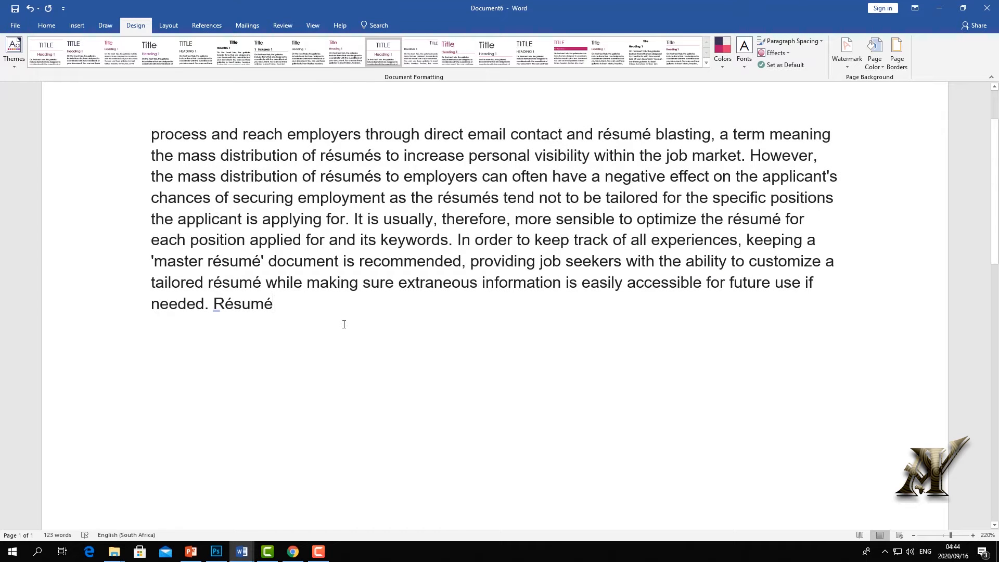
pyautogui.write("each position applied for and its keywords. In order to keep track of all experiences, keeping a 'master résumé' document is recommended, providing job seekers with the ability to customize a tailored résumé while making sure extraneous information is easily accessible for future use if needed. Résumé")
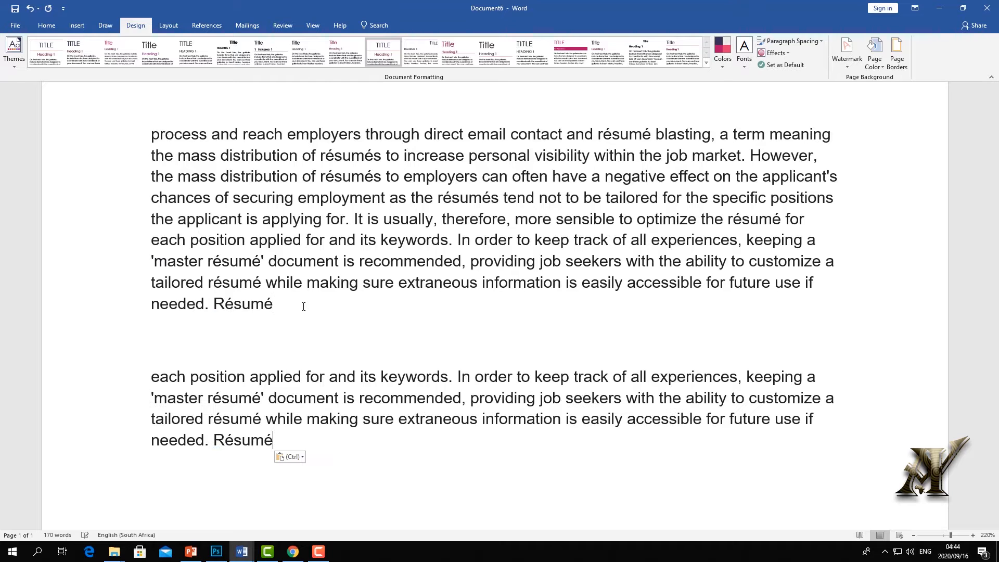
# Format the first paragraph in Arial with a font size of 10.
pyautogui.moveTo(260, 317); pyautogui.dragTo(262, 104)
pyautogui.click(47, 25)
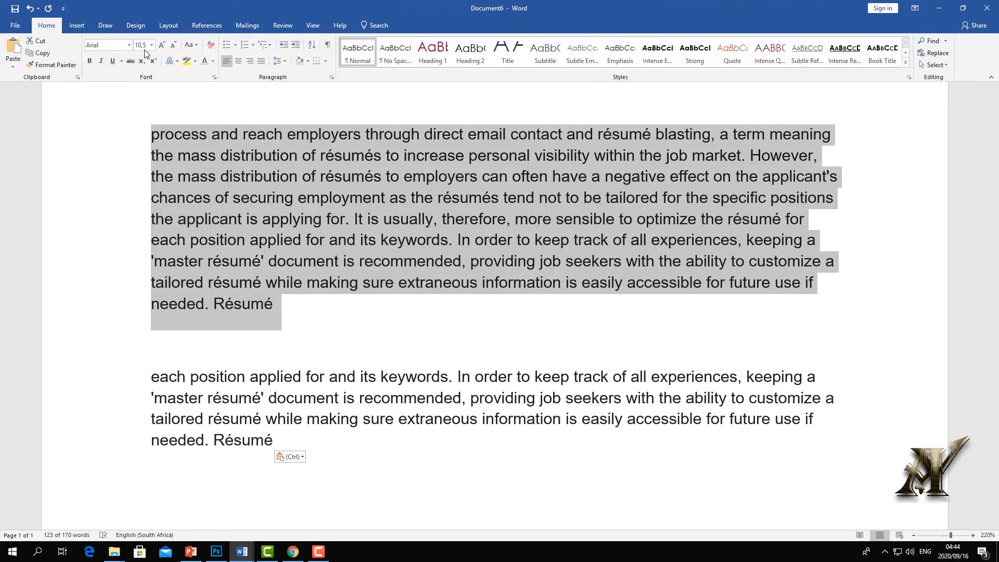
pyautogui.click(130, 45)
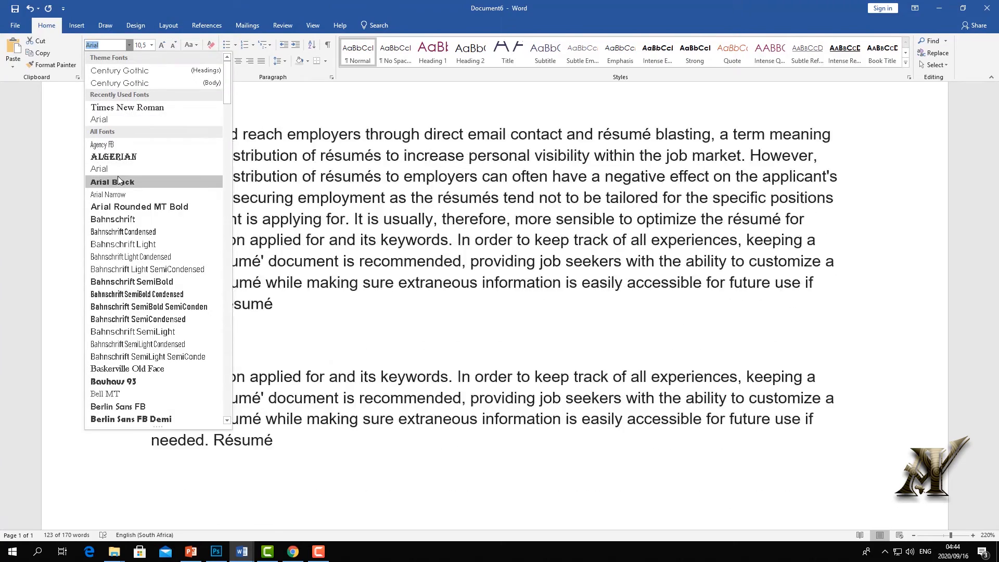
pyautogui.click(121, 125)
pyautogui.click(151, 44)
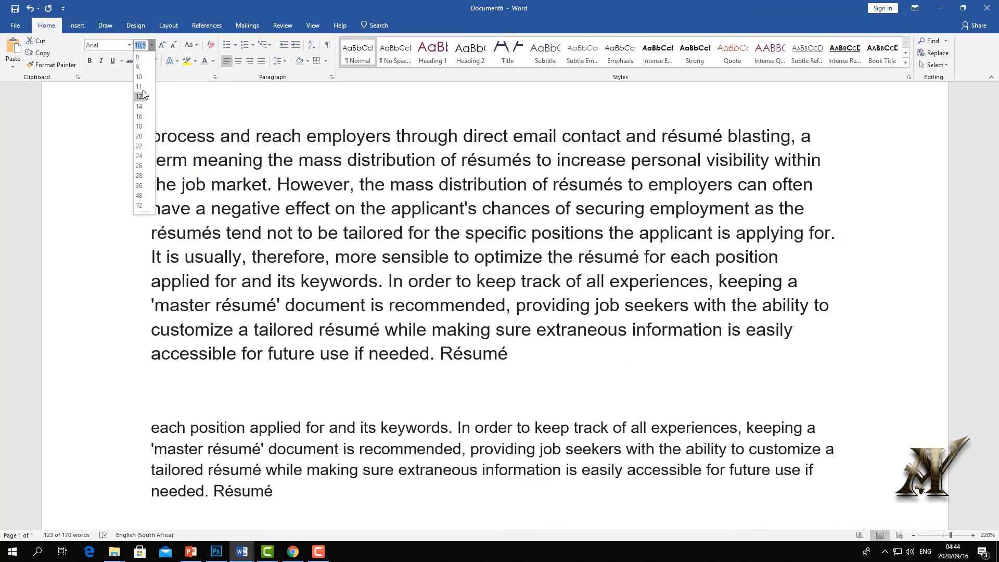
pyautogui.press('Escape')
pyautogui.write('10')
pyautogui.press('Return')
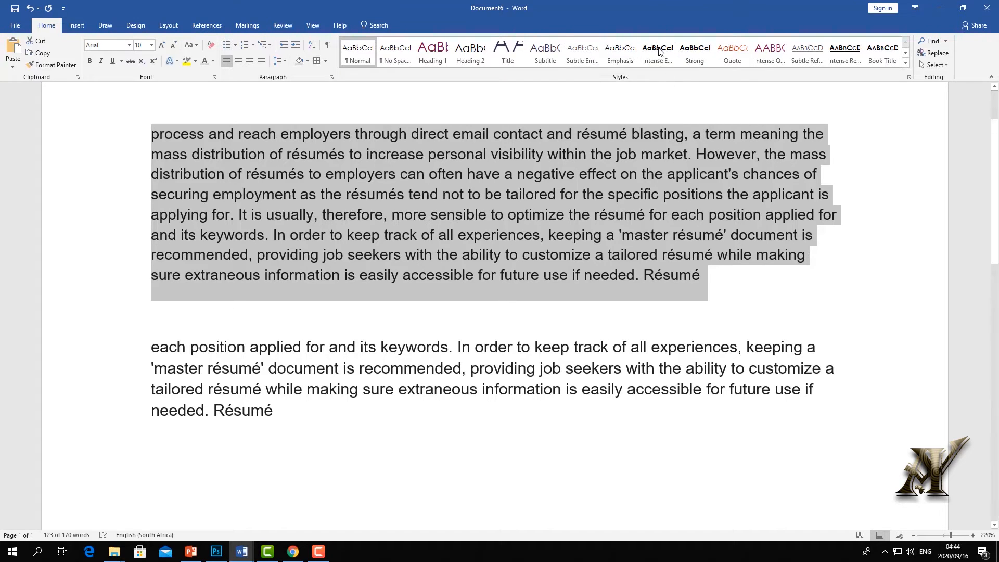
# Reset the document to the default style set.
pyautogui.click(135, 26)
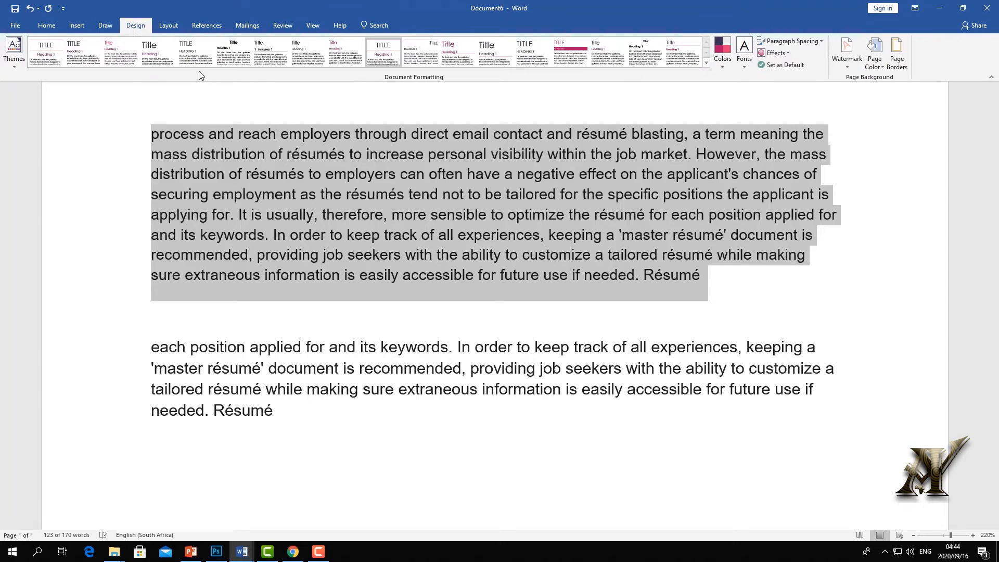
pyautogui.click(706, 63)
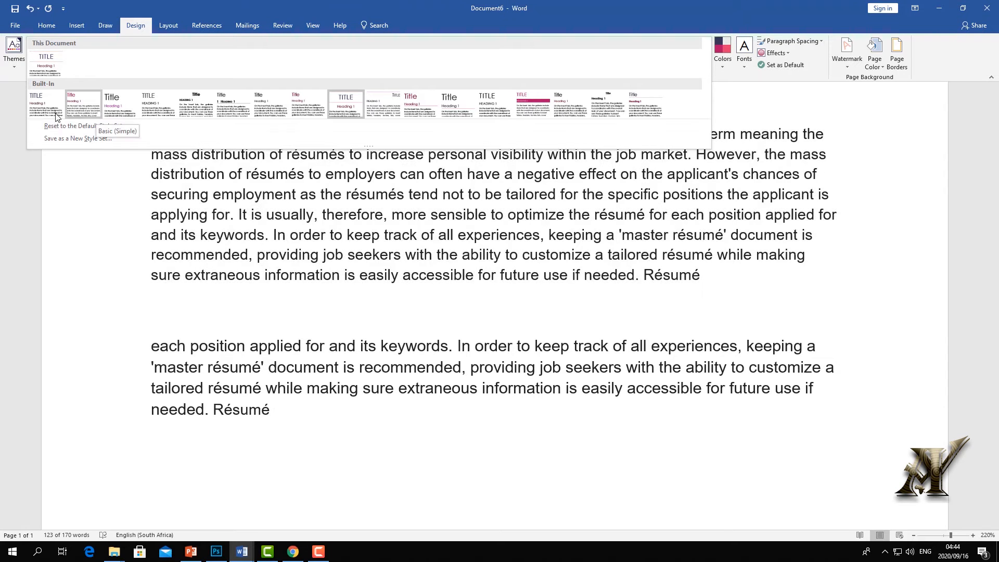
pyautogui.click(73, 126)
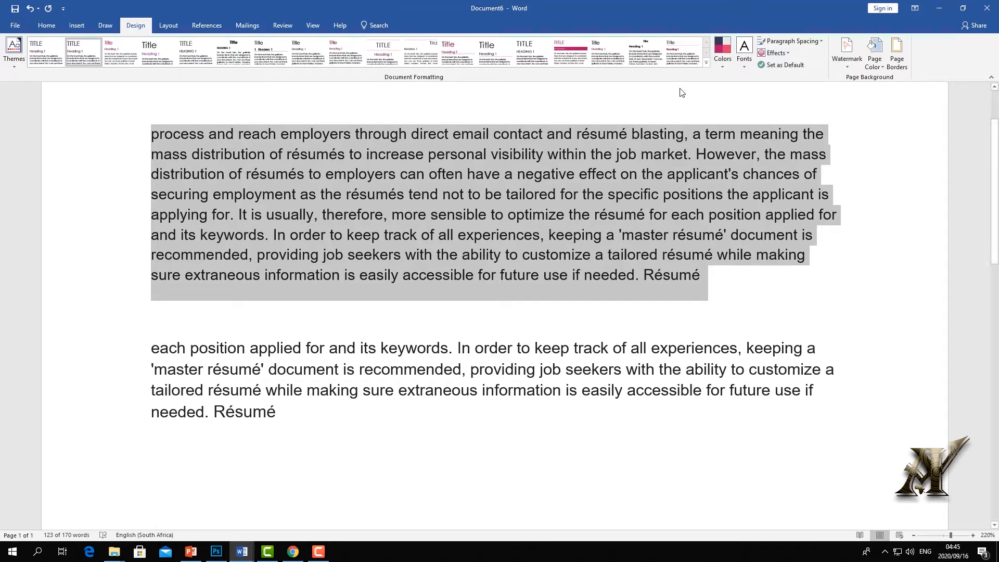
# Select the first paragraph and set the document's theme fonts to Arial.
pyautogui.click(707, 62)
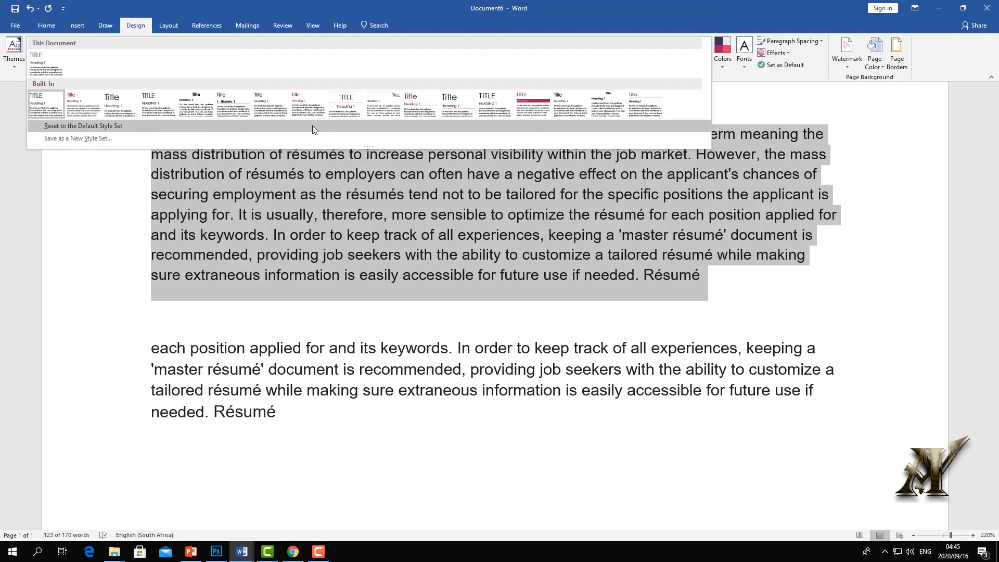
pyautogui.click(632, 201)
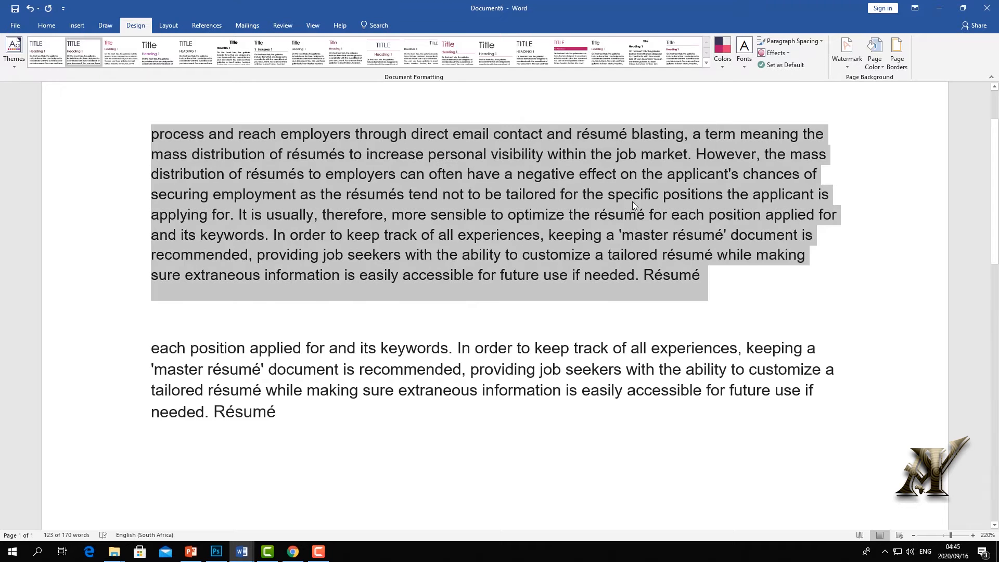
pyautogui.moveTo(724, 276); pyautogui.dragTo(147, 129)
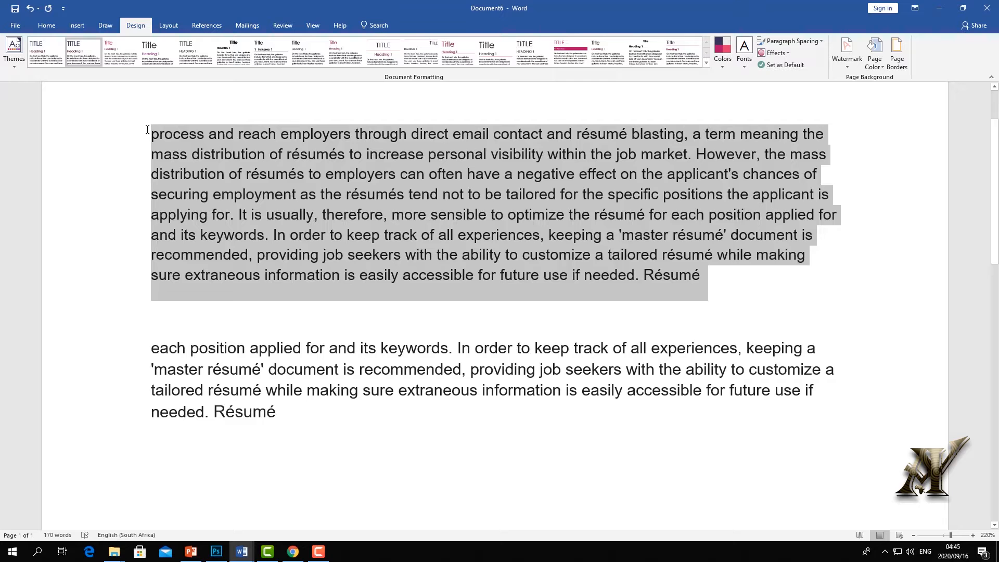
pyautogui.click(742, 70)
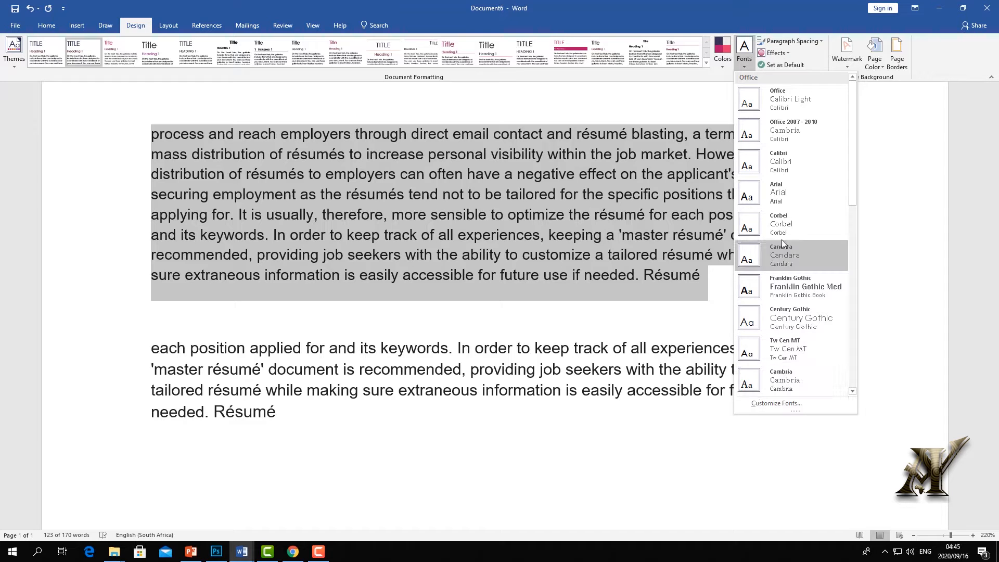
pyautogui.click(779, 198)
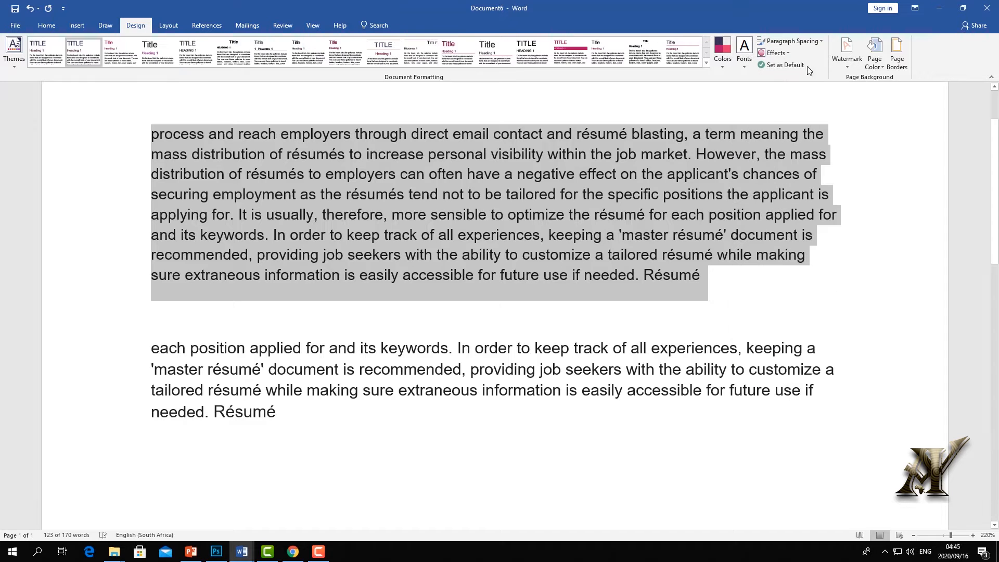
# Set the paragraph spacing to Tight, and try the Inset theme effects before switching to Office effects.
pyautogui.click(818, 44)
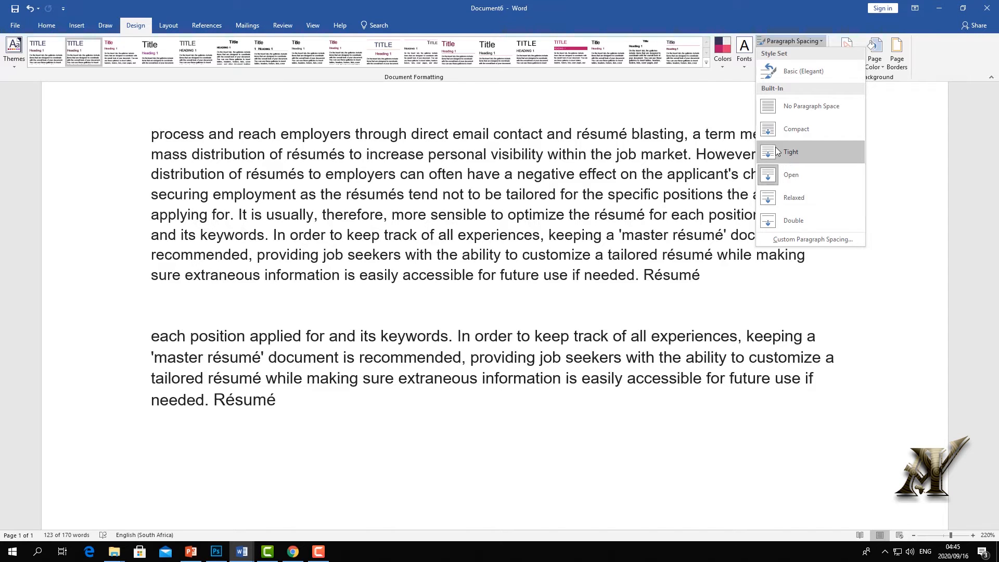
pyautogui.click(788, 152)
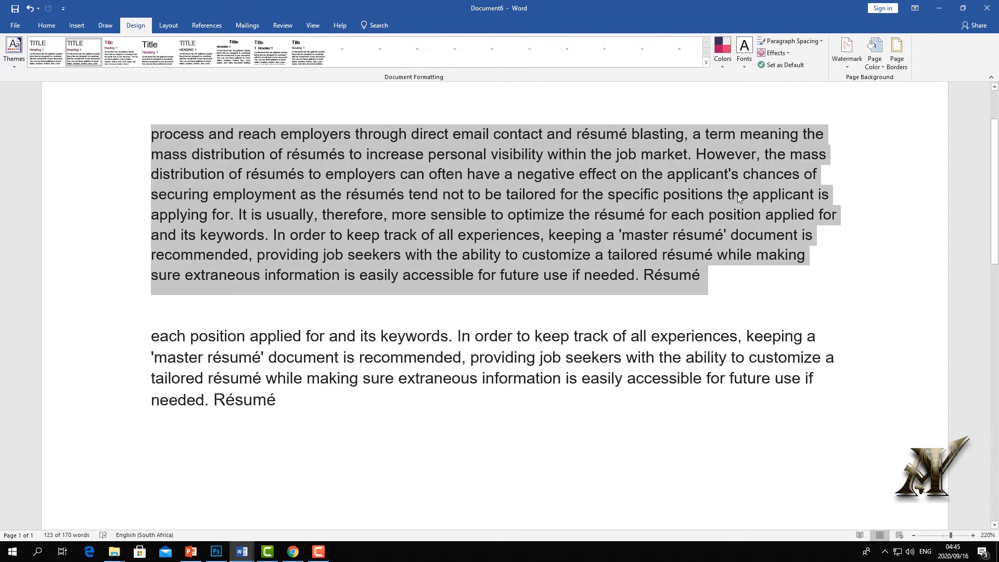
pyautogui.click(775, 52)
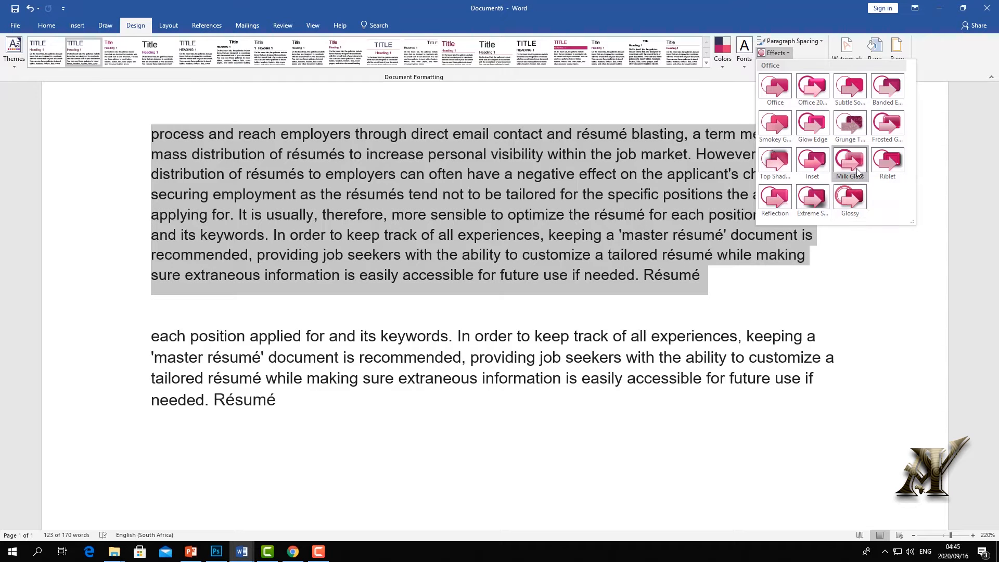
pyautogui.click(812, 162)
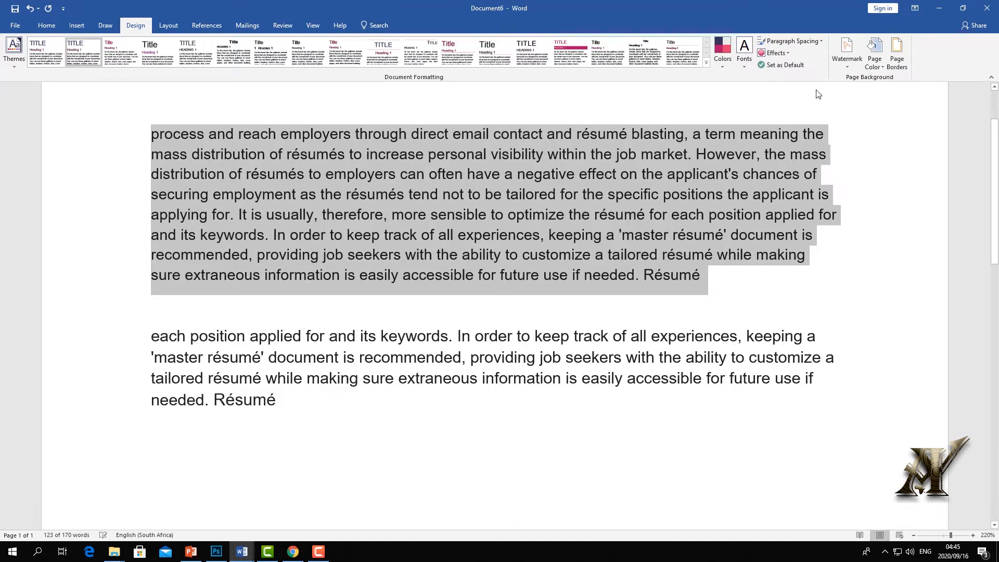
pyautogui.click(783, 52)
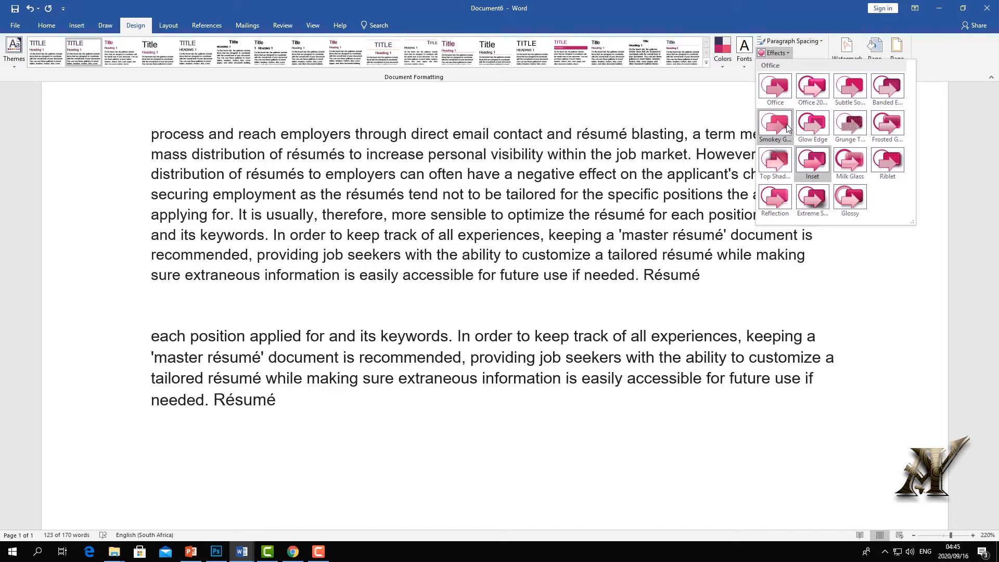
pyautogui.click(779, 95)
# Set the document's theme colors to Red Violet.
pyautogui.click(743, 66)
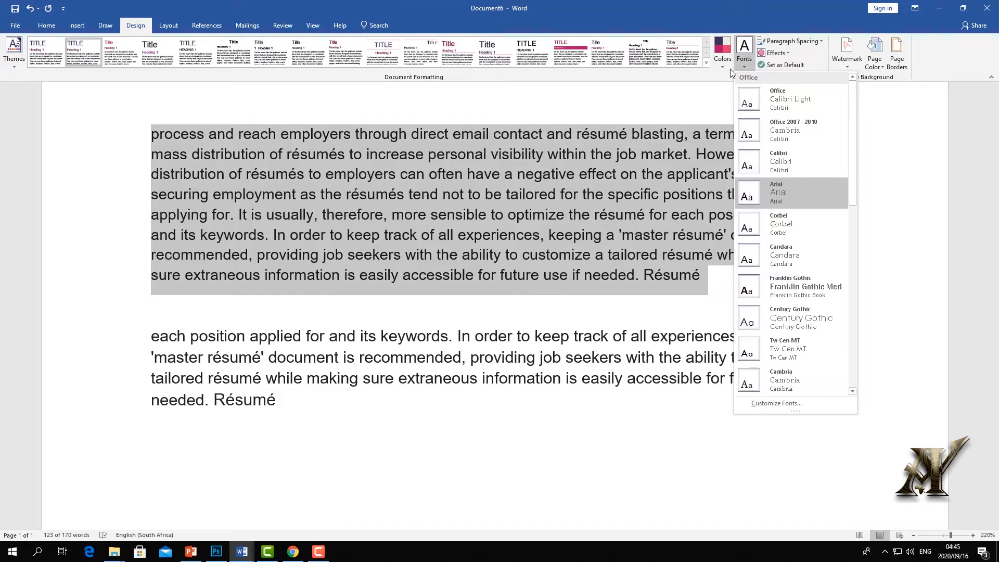
pyautogui.click(723, 65)
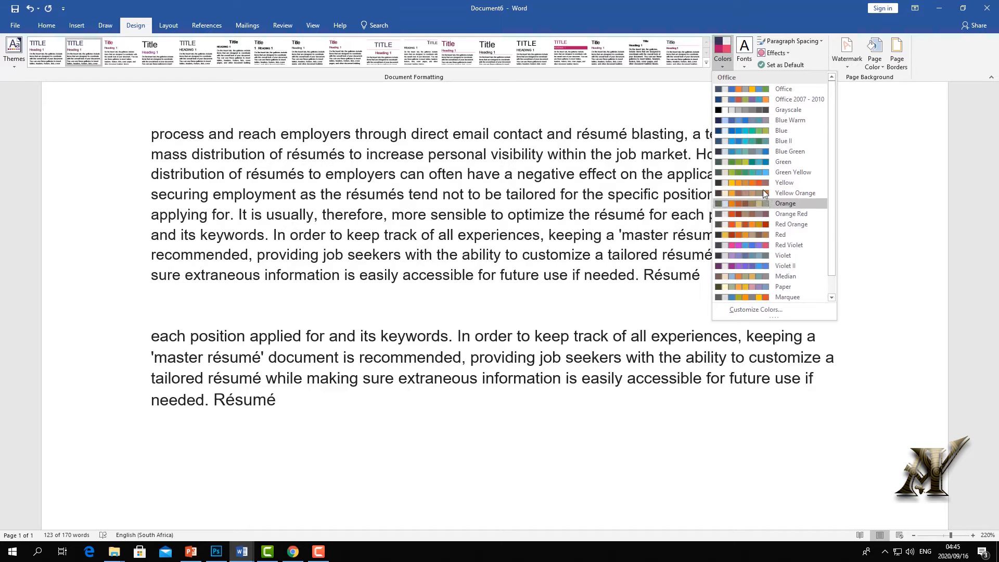
pyautogui.click(751, 244)
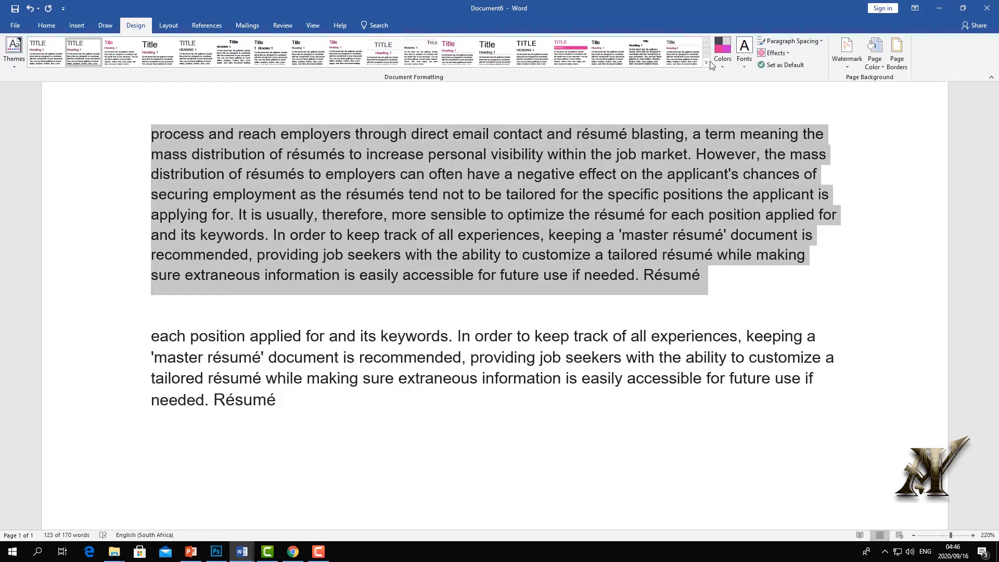
# Save the current formatting as a new style set named "bob" in the QuickStyles folder.
pyautogui.click(708, 63)
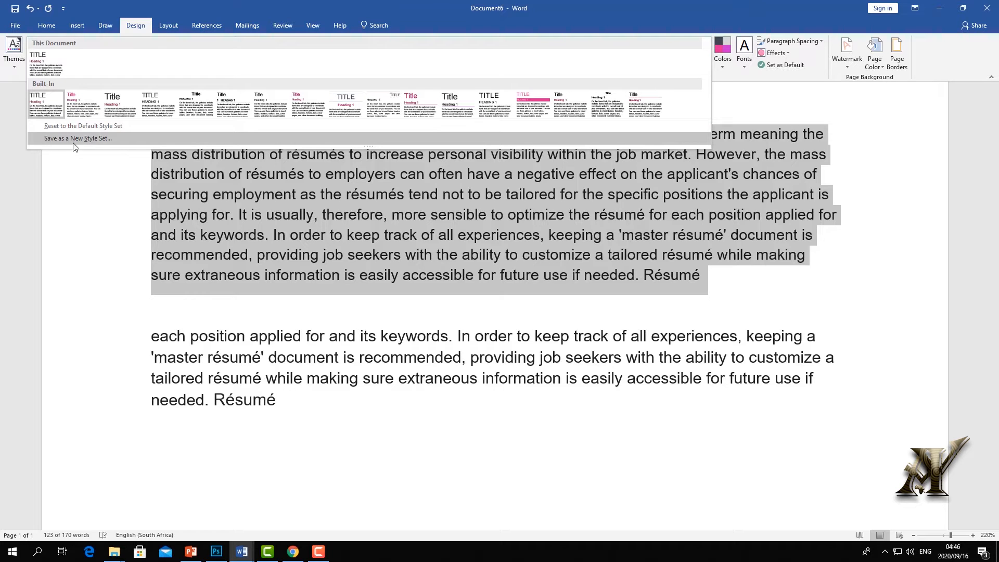
pyautogui.click(109, 139)
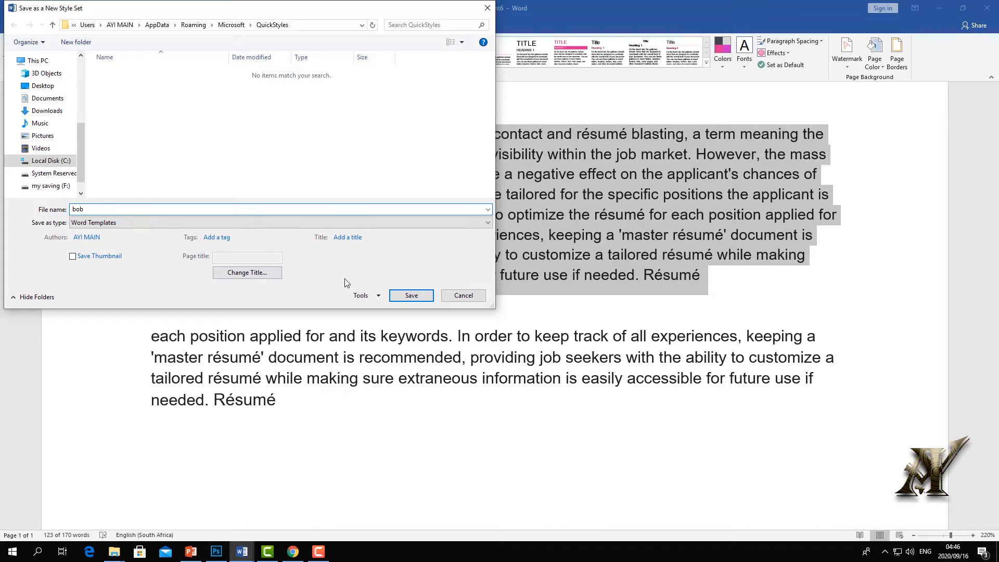
pyautogui.click(411, 295)
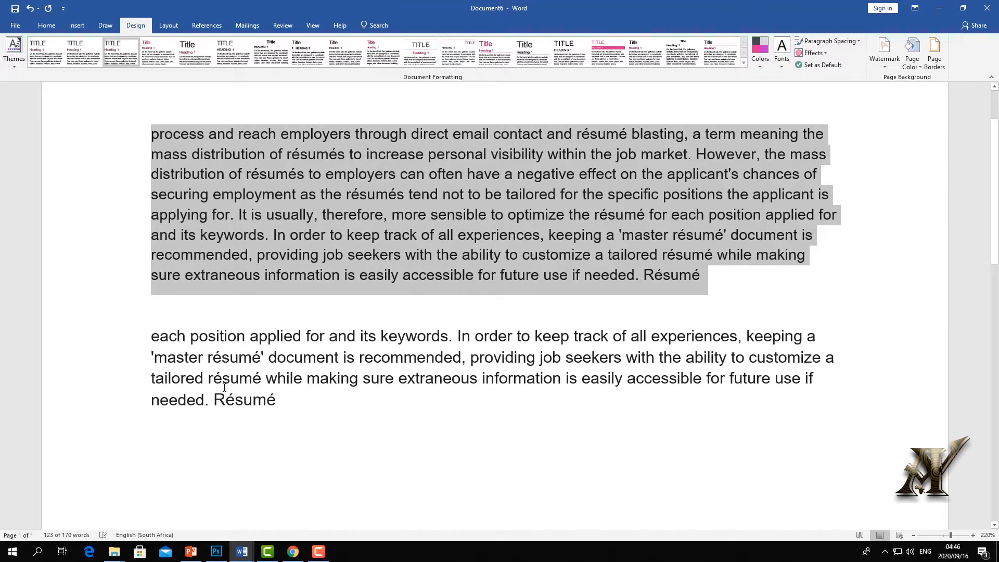
# Select the second paragraph, starting "each position applied for", and change its font to a condensed sans-serif.
pyautogui.click(260, 415)
pyautogui.moveTo(284, 411); pyautogui.dragTo(148, 346)
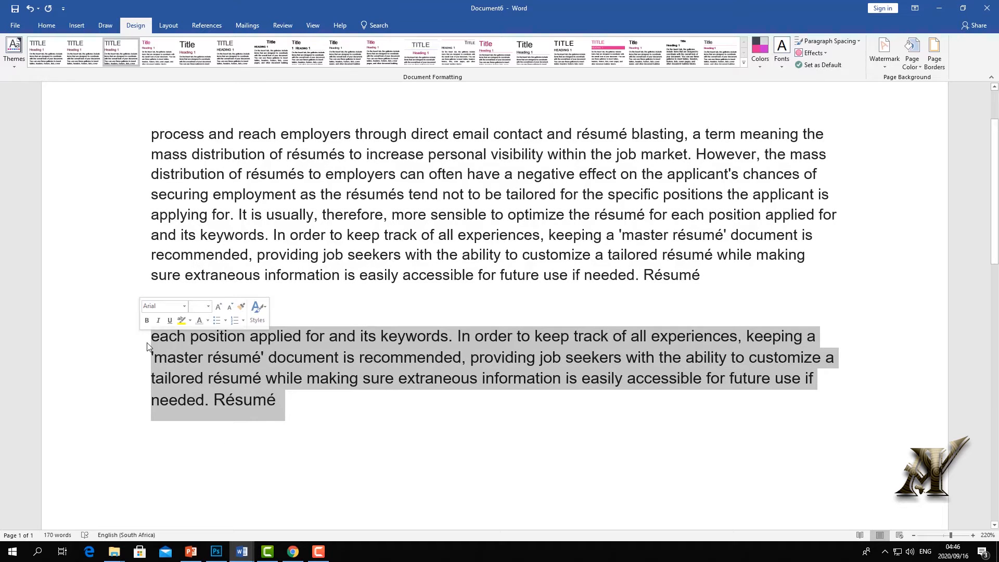
pyautogui.click(48, 26)
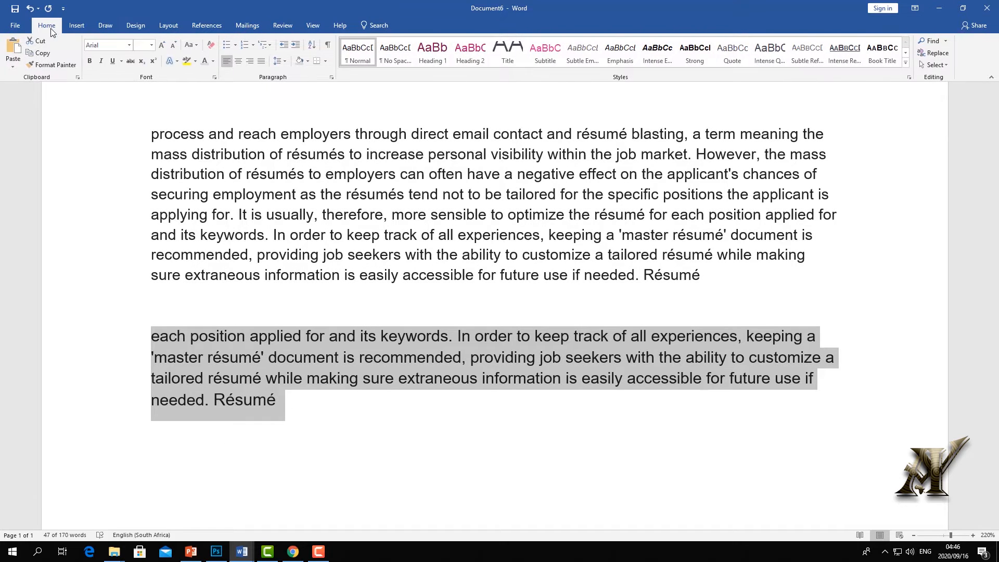
pyautogui.click(129, 46)
pyautogui.click(120, 229)
# Select the second paragraph and the blank line above it, and apply the saved custom style set.
pyautogui.click(136, 25)
pyautogui.moveTo(682, 394); pyautogui.dragTo(156, 312)
pyautogui.click(743, 62)
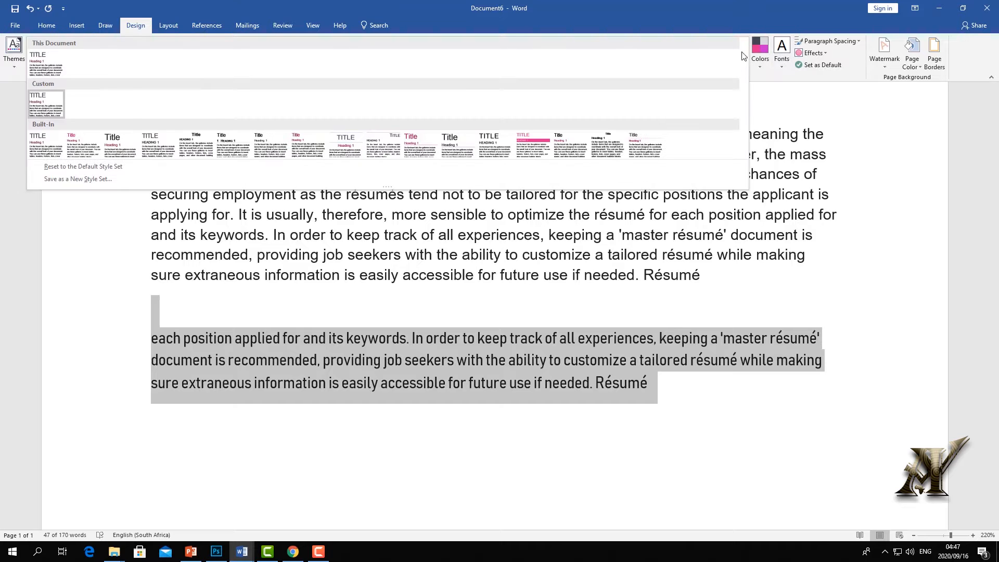
pyautogui.click(48, 106)
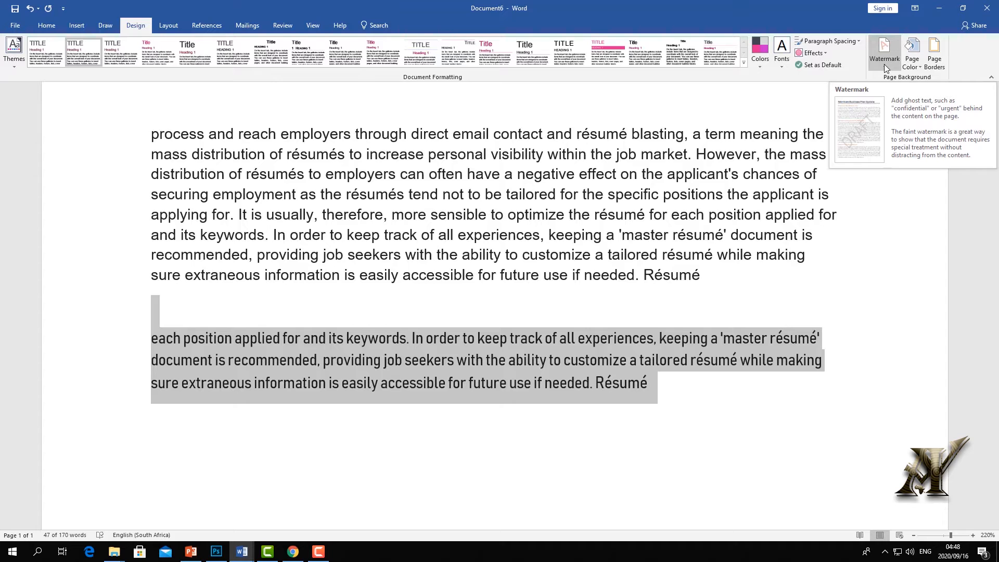
# Add the CONFIDENTIAL 1 watermark to the page and replace it with the DRAFT 1 watermark.
pyautogui.click(764, 265)
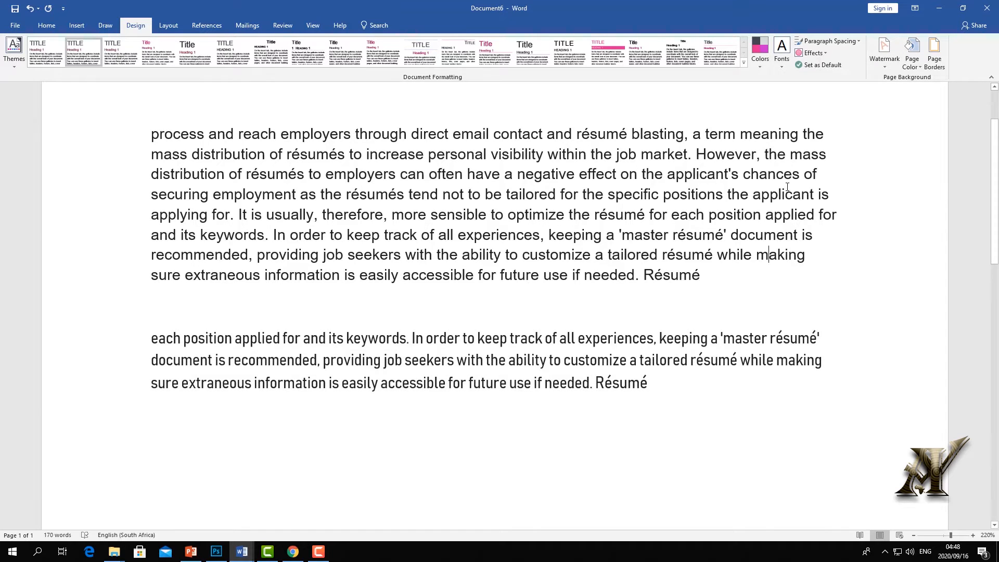
pyautogui.scroll(3, 786, 187)
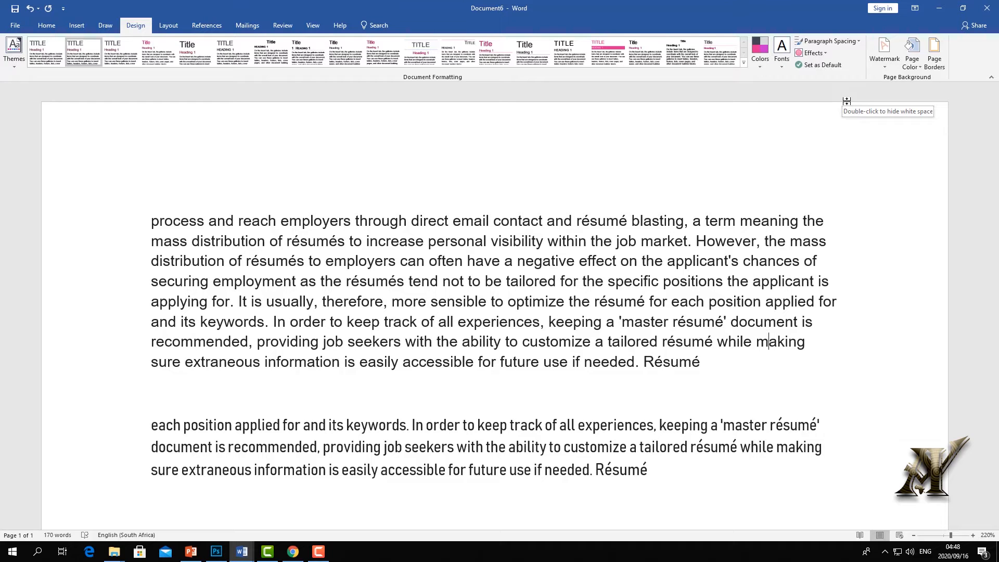
pyautogui.click(883, 64)
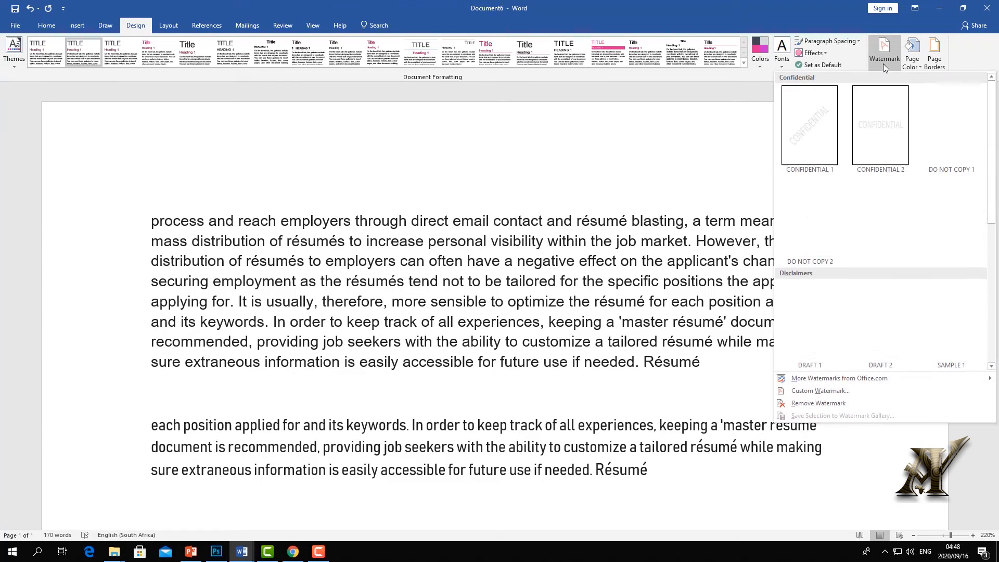
pyautogui.click(829, 125)
pyautogui.scroll(-6, 826, 156)
pyautogui.scroll(-3, 819, 156)
pyautogui.scroll(4, 775, 180)
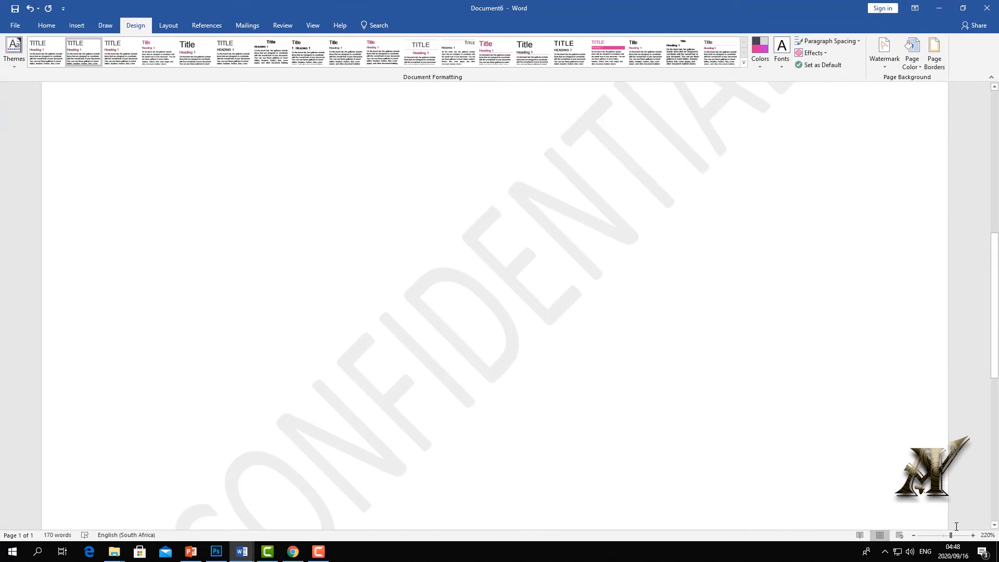
pyautogui.moveTo(951, 535); pyautogui.dragTo(935, 539)
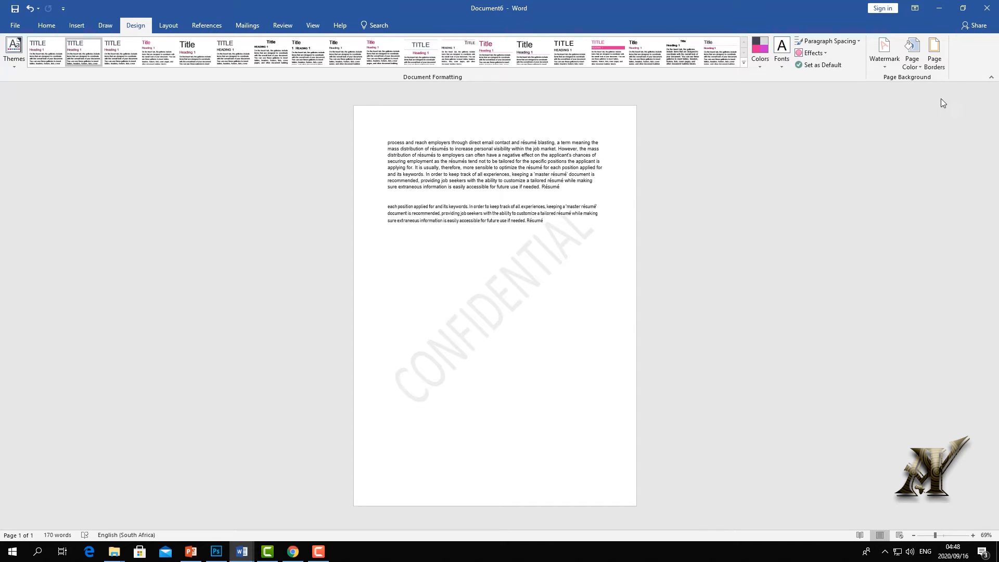
pyautogui.click(885, 64)
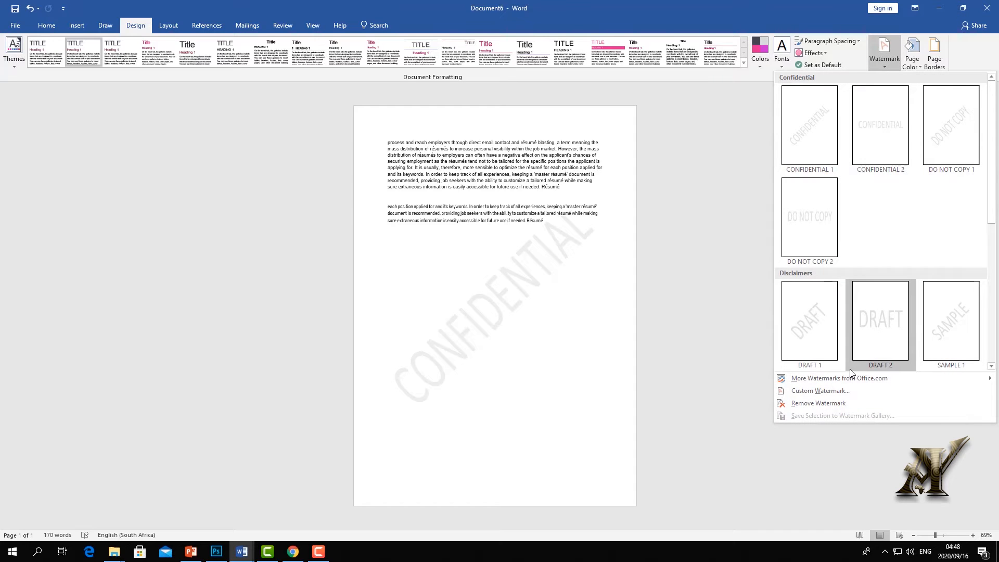
pyautogui.click(814, 323)
# Set up a custom watermark as a picture watermark and load logo.jpg from the Desktop's logo folder.
pyautogui.click(884, 65)
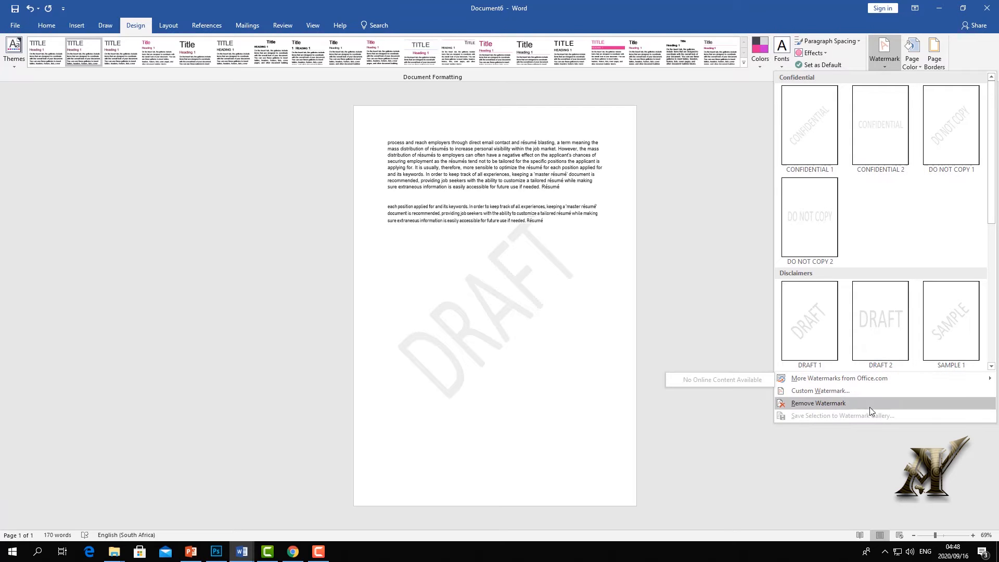
pyautogui.click(838, 389)
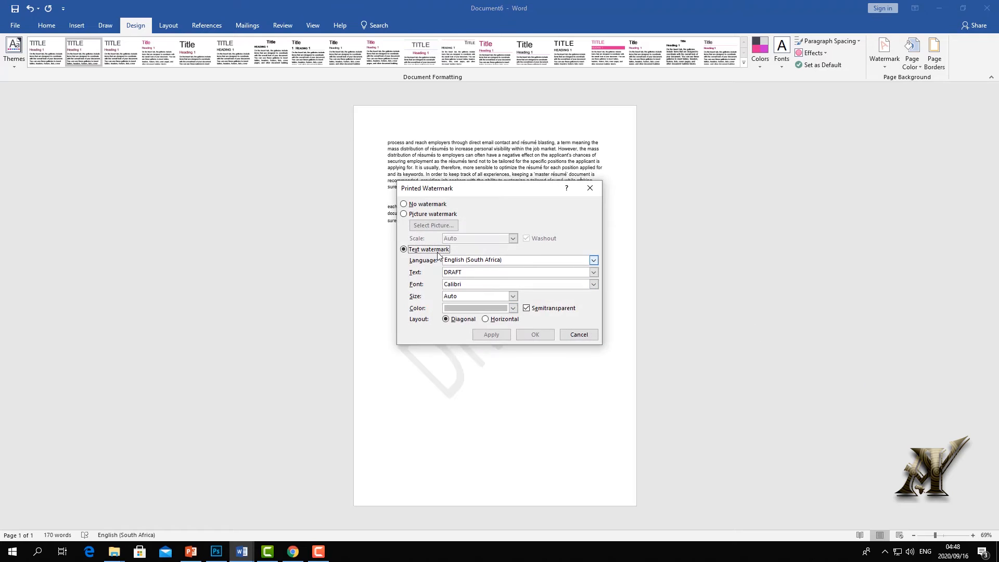
pyautogui.click(405, 215)
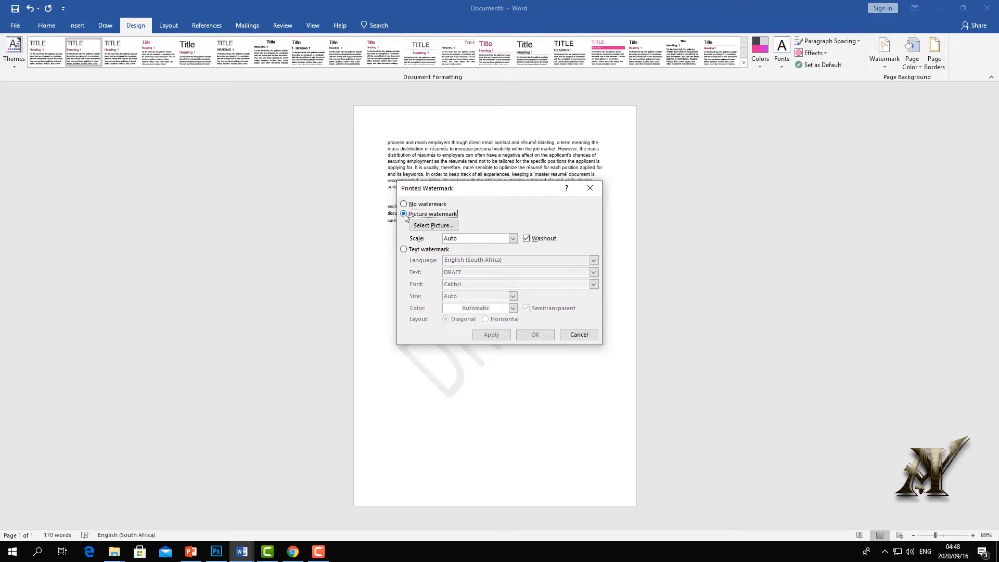
pyautogui.click(433, 227)
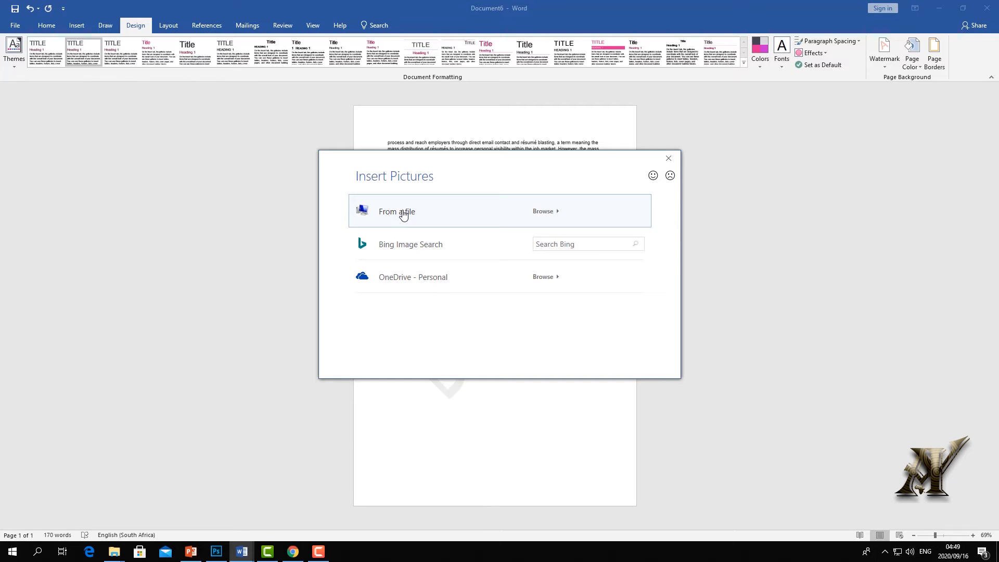
pyautogui.click(403, 215)
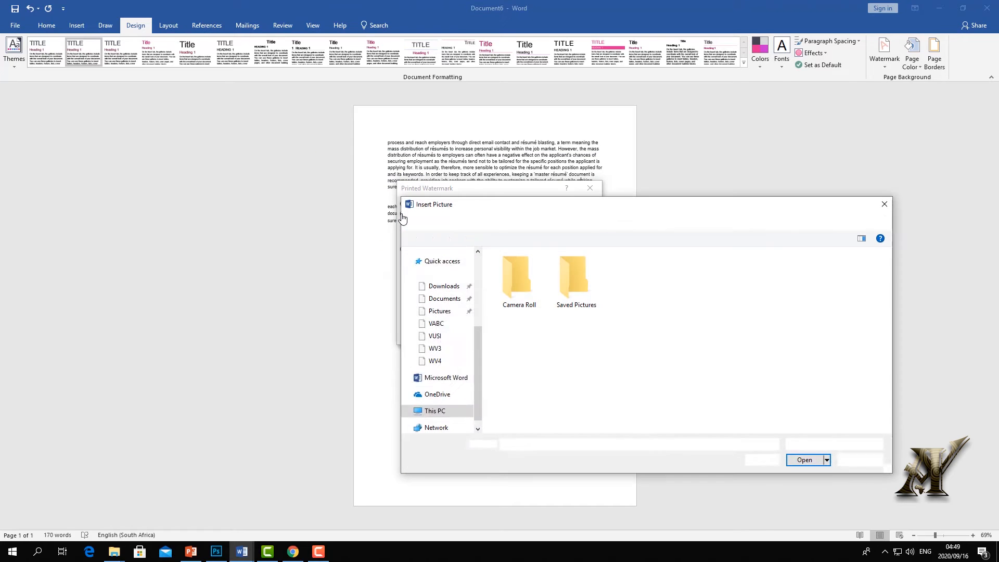
pyautogui.scroll(-1, 480, 357)
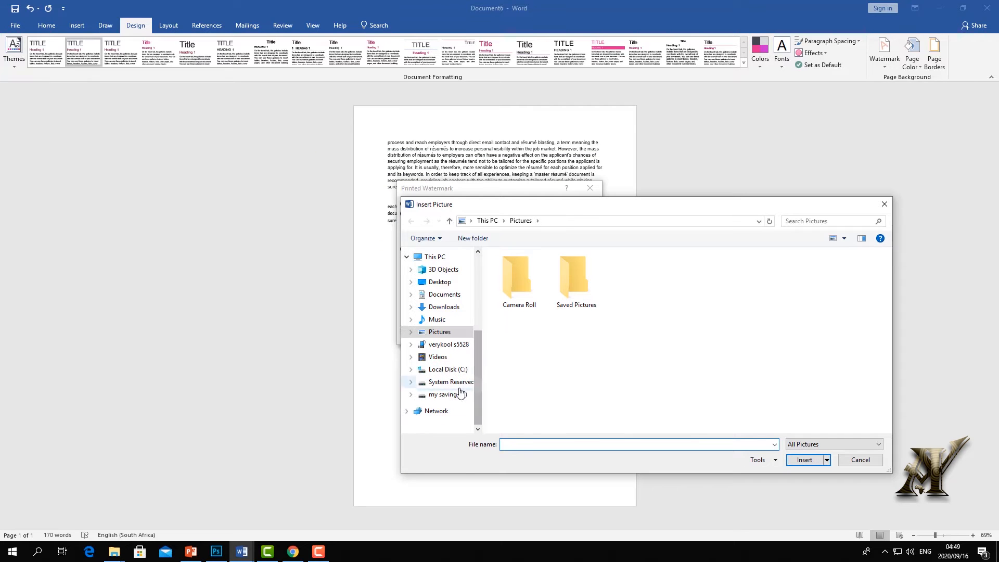
pyautogui.click(438, 284)
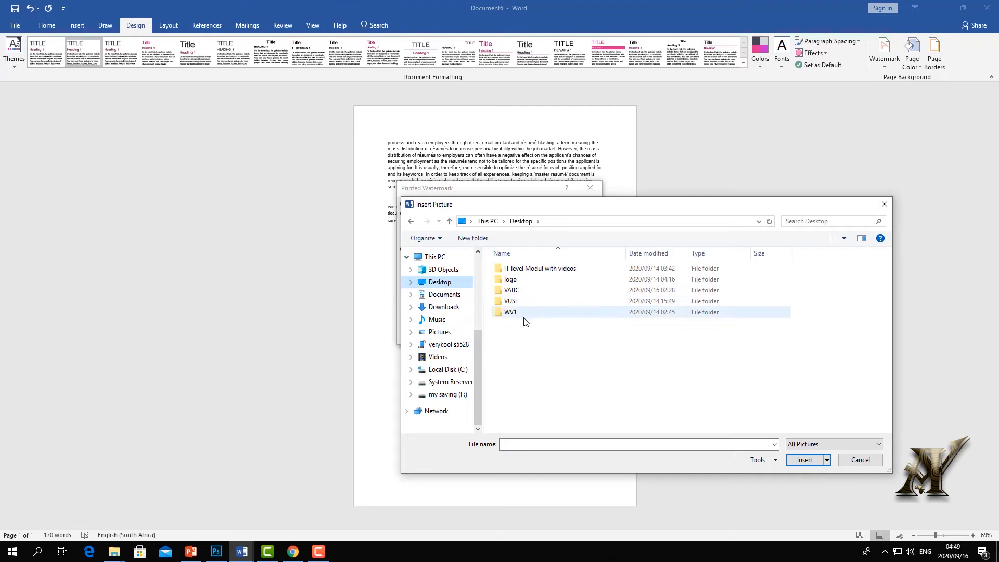
pyautogui.click(509, 281)
pyautogui.doubleClick(509, 281)
pyautogui.click(502, 284)
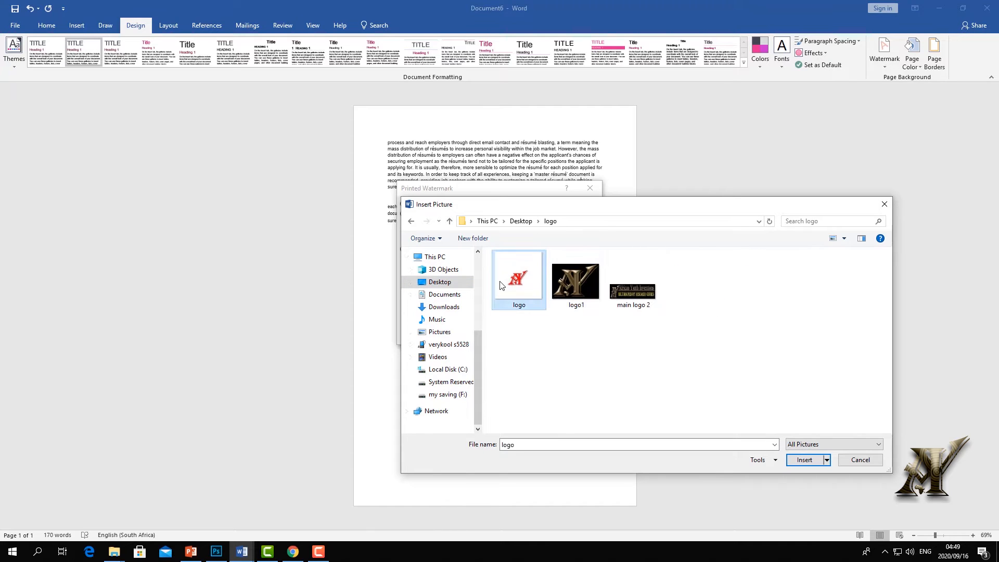
pyautogui.click(804, 460)
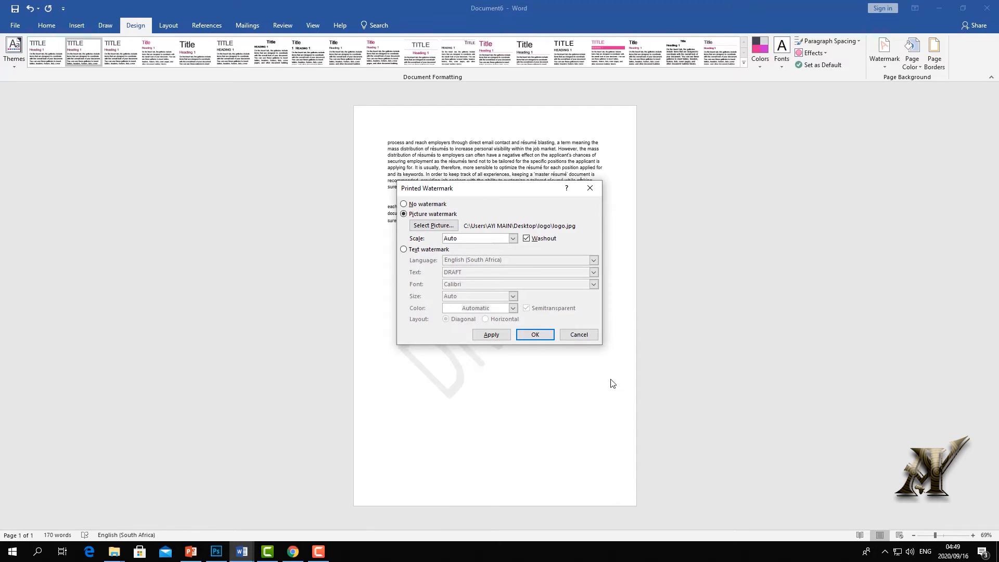
# Apply the logo.jpg picture watermark with washout, and check the picture sources offered for replacing it.
pyautogui.click(535, 335)
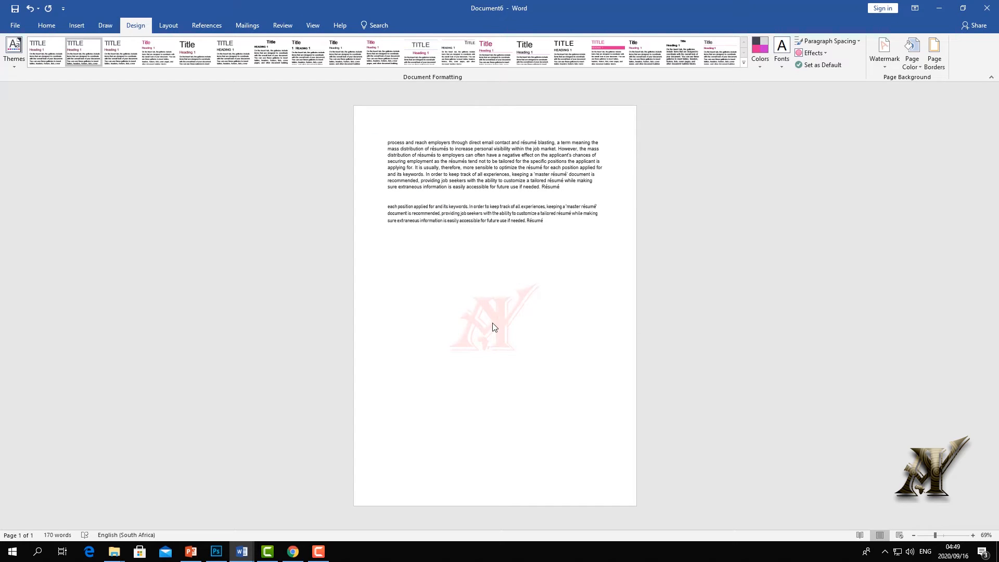
pyautogui.click(886, 62)
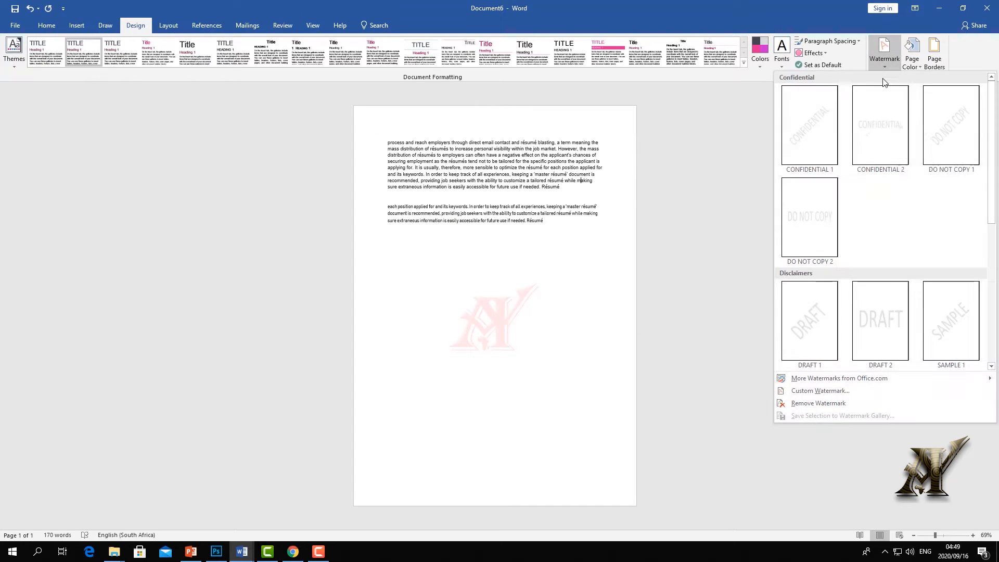
pyautogui.click(819, 391)
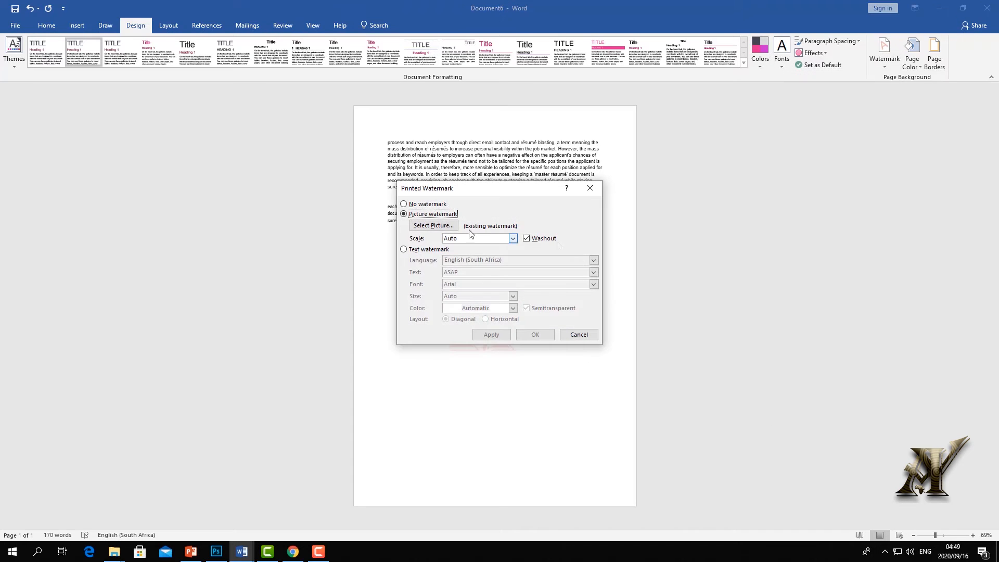
pyautogui.click(419, 227)
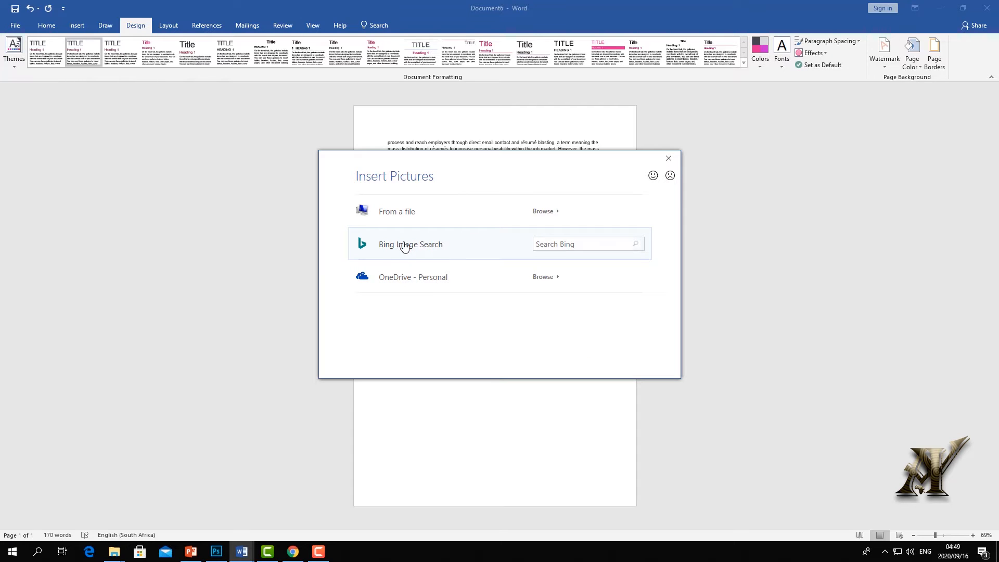
pyautogui.click(405, 247)
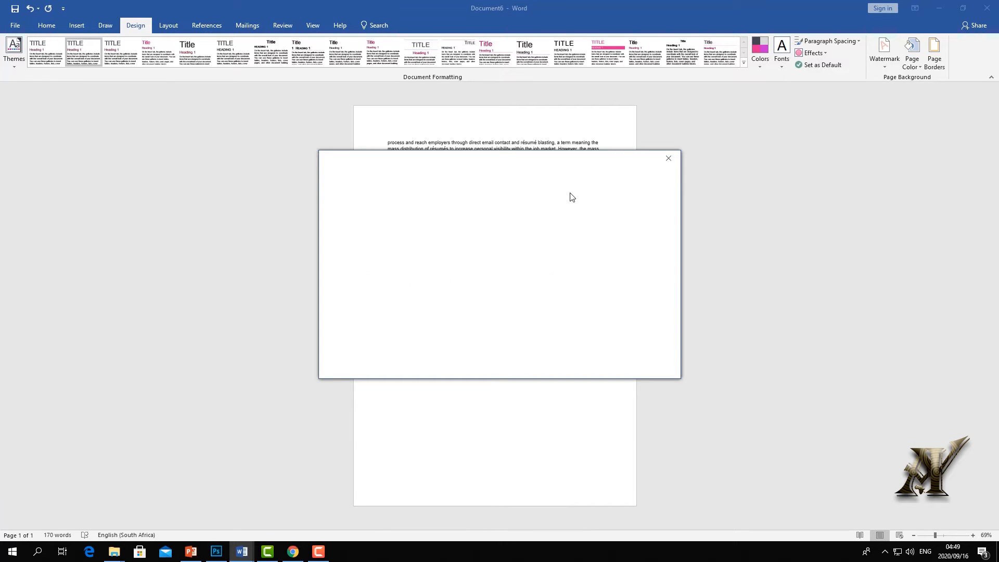
pyautogui.click(668, 160)
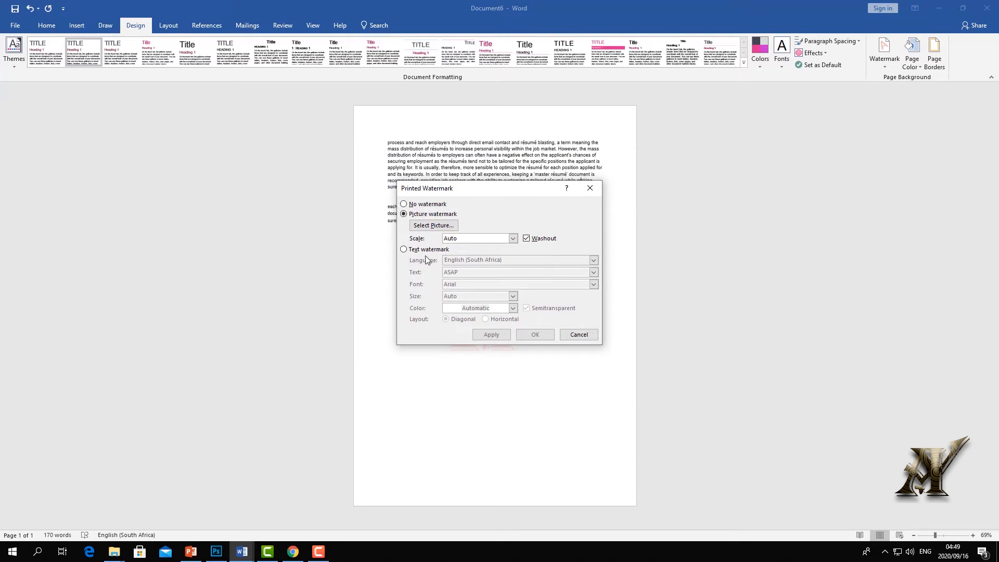
# Switch the custom watermark to a text watermark and browse its available languages, keeping English (South Africa).
pyautogui.click(404, 249)
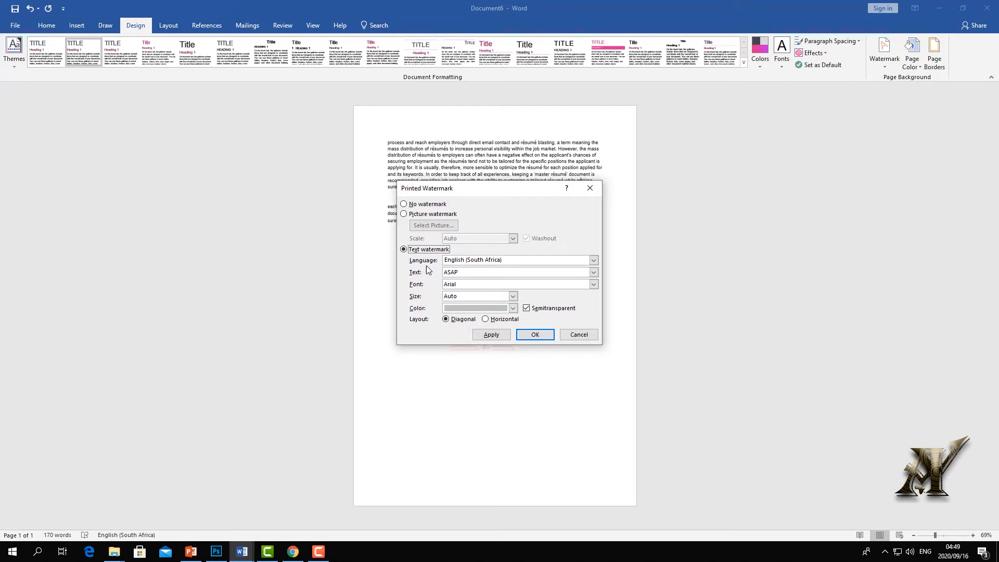
pyautogui.click(593, 260)
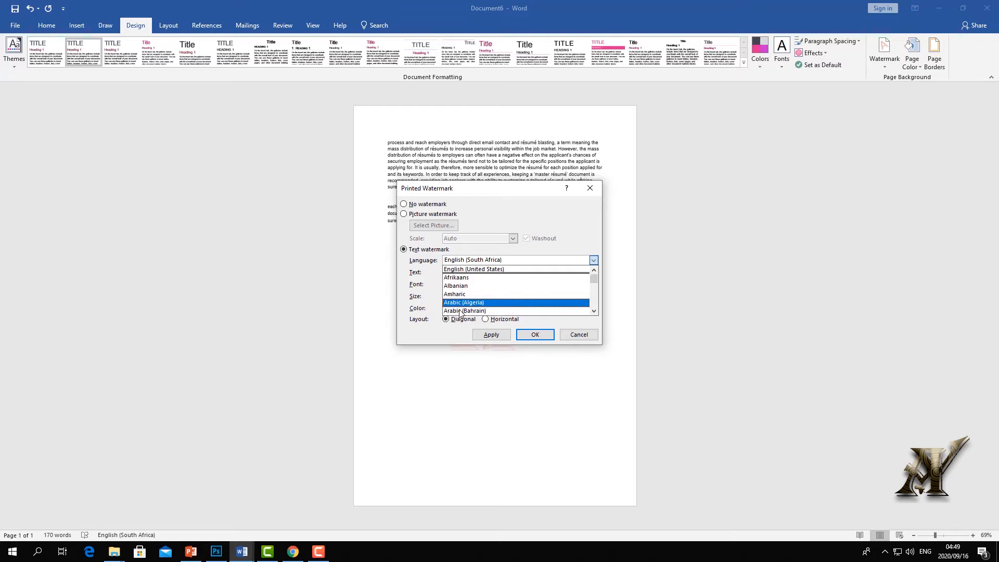
pyautogui.scroll(-2, 462, 311)
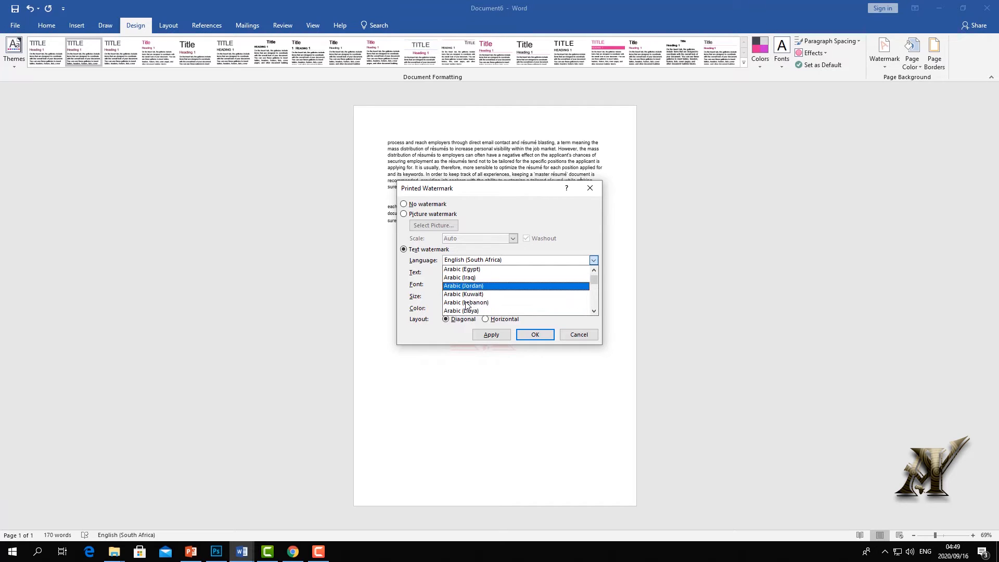
pyautogui.scroll(-2, 471, 302)
pyautogui.scroll(-2, 476, 297)
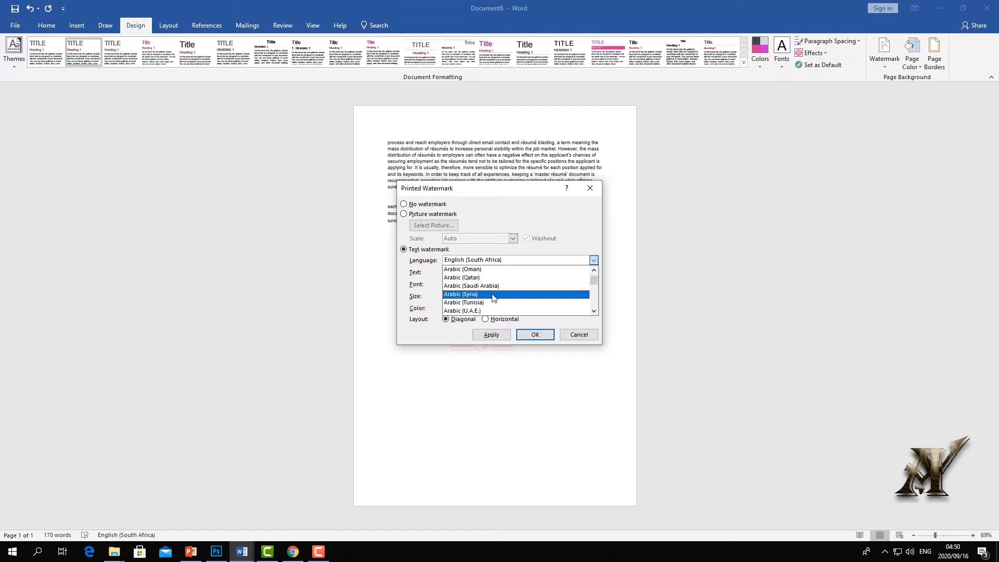
pyautogui.scroll(5, 489, 292)
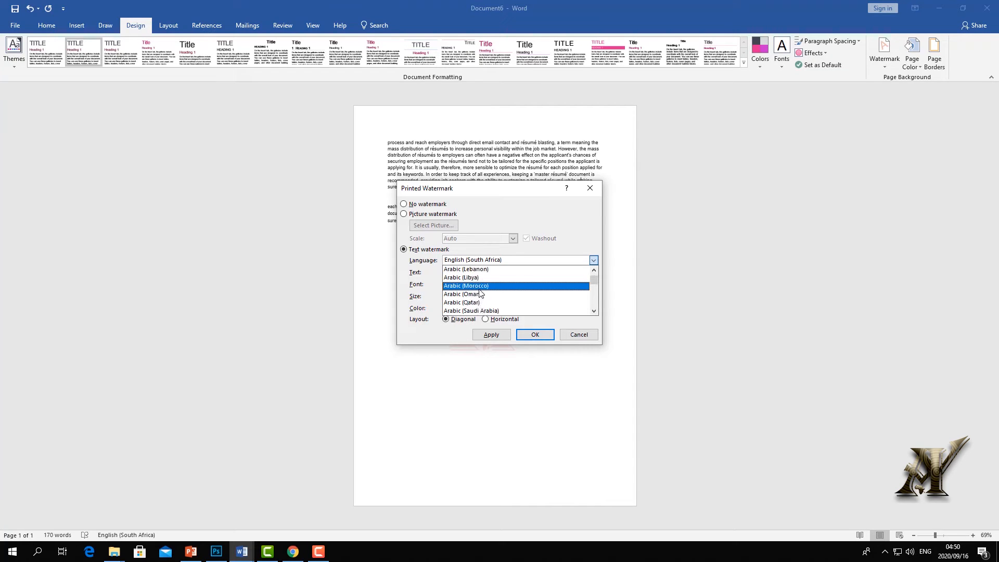
pyautogui.click(417, 274)
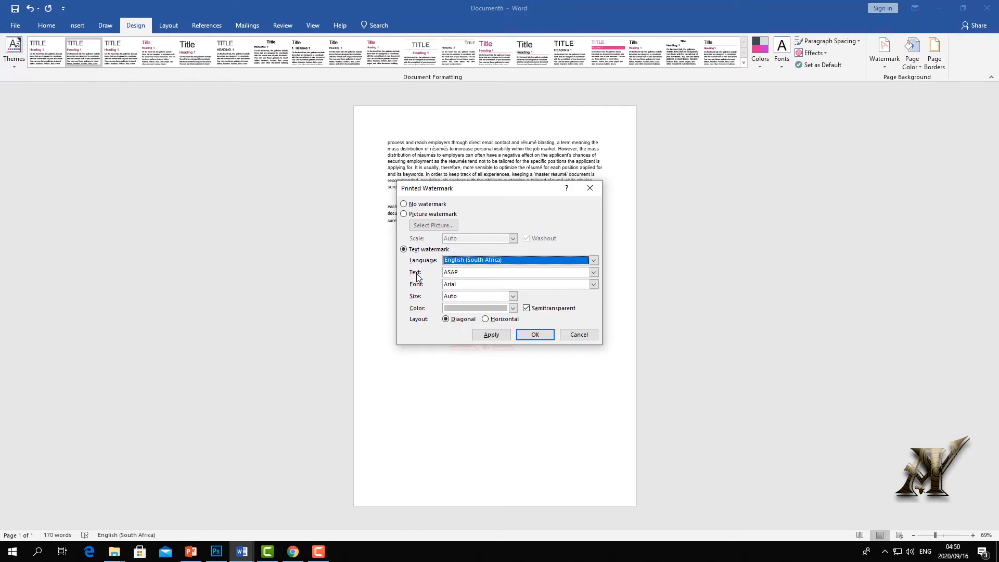
# Replace the ASAP watermark text with a person's first name and apply it to the page.
pyautogui.press('Tab')
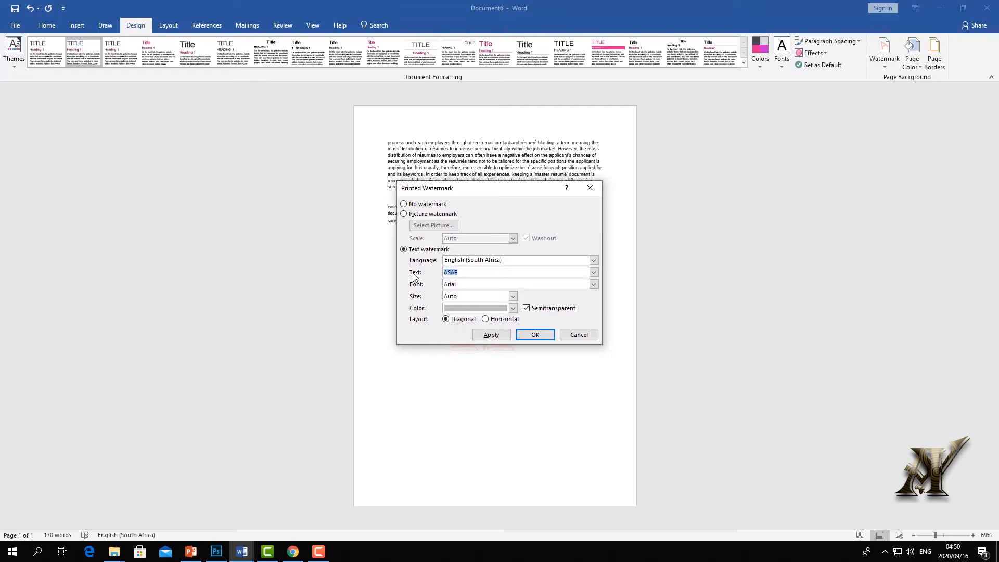
pyautogui.press('BackSpace')
pyautogui.write('loukomb')
pyautogui.press('BackSpace')
pyautogui.press('BackSpace')
pyautogui.press('BackSpace')
pyautogui.press('BackSpace')
pyautogui.press('BackSpace')
pyautogui.press('BackSpace')
pyautogui.press('BackSpace')
pyautogui.write('em')
pyautogui.click(534, 335)
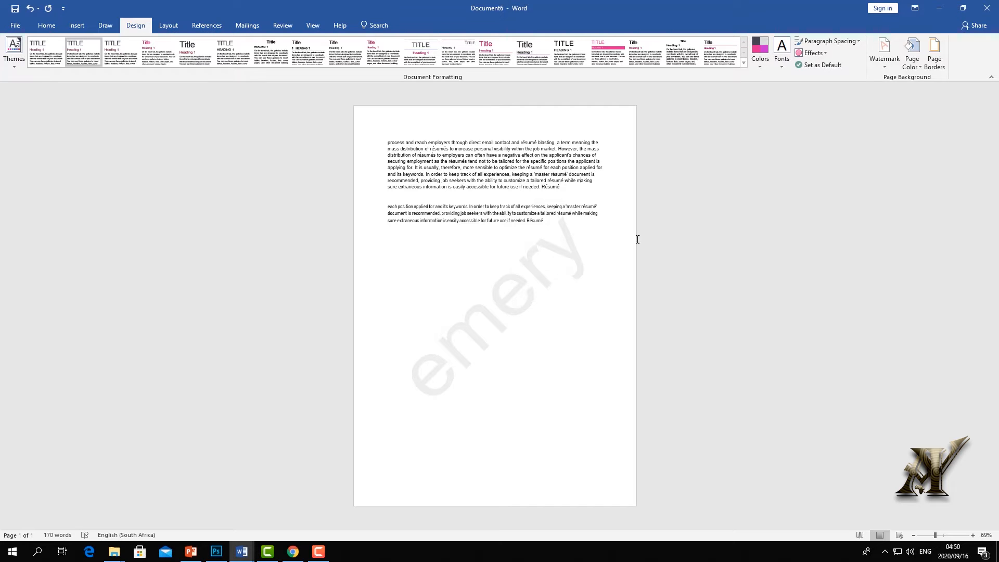
# Set the text watermark's font to Bell MT and its color to standard red, and apply both changes.
pyautogui.click(885, 65)
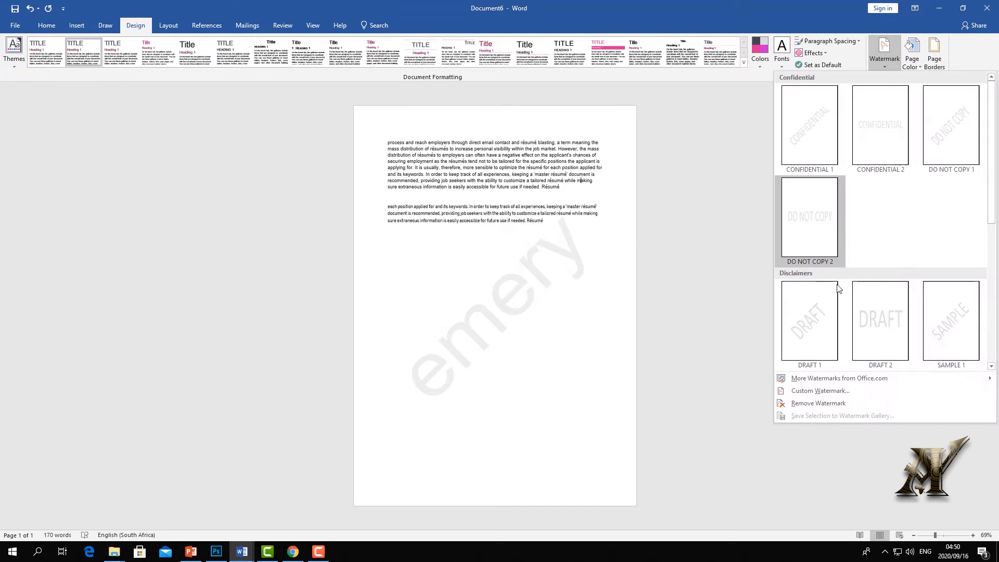
pyautogui.click(816, 390)
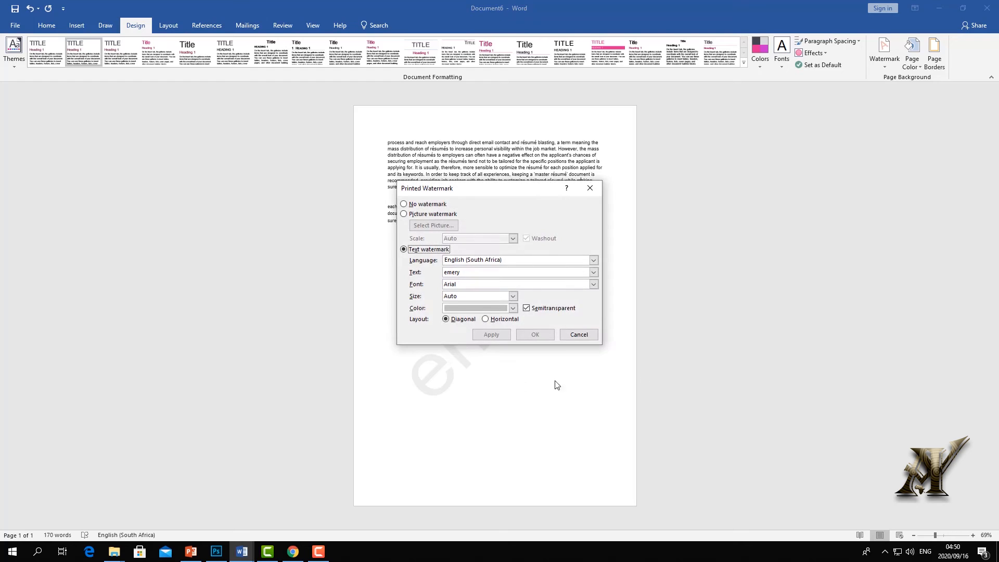
pyautogui.click(598, 284)
pyautogui.click(594, 284)
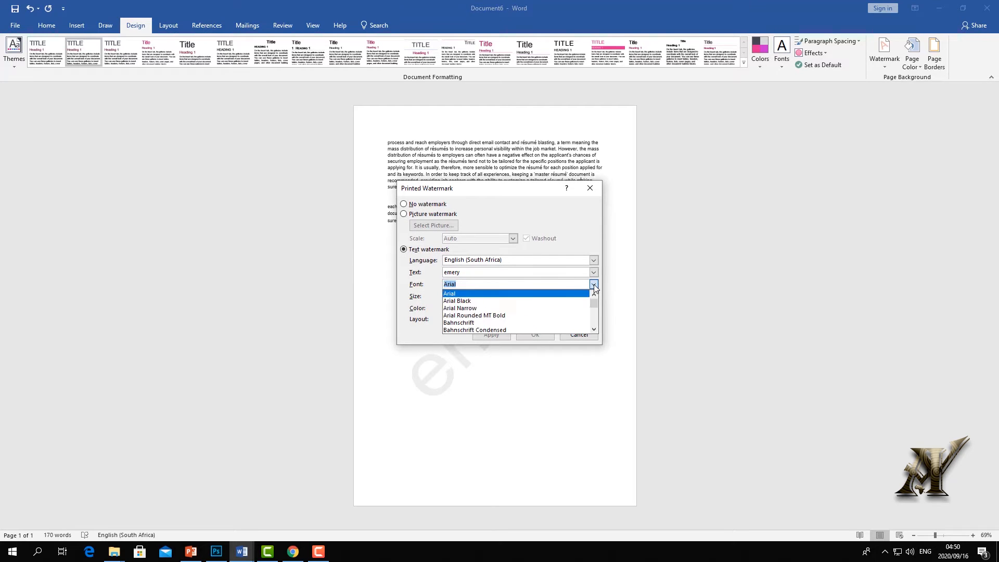
pyautogui.scroll(-5, 465, 315)
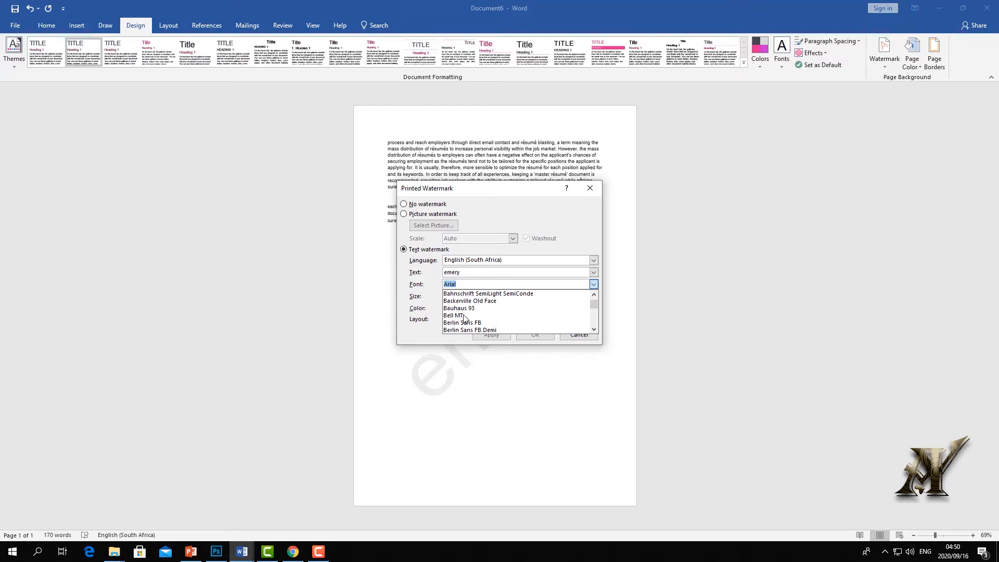
pyautogui.click(466, 316)
pyautogui.click(513, 309)
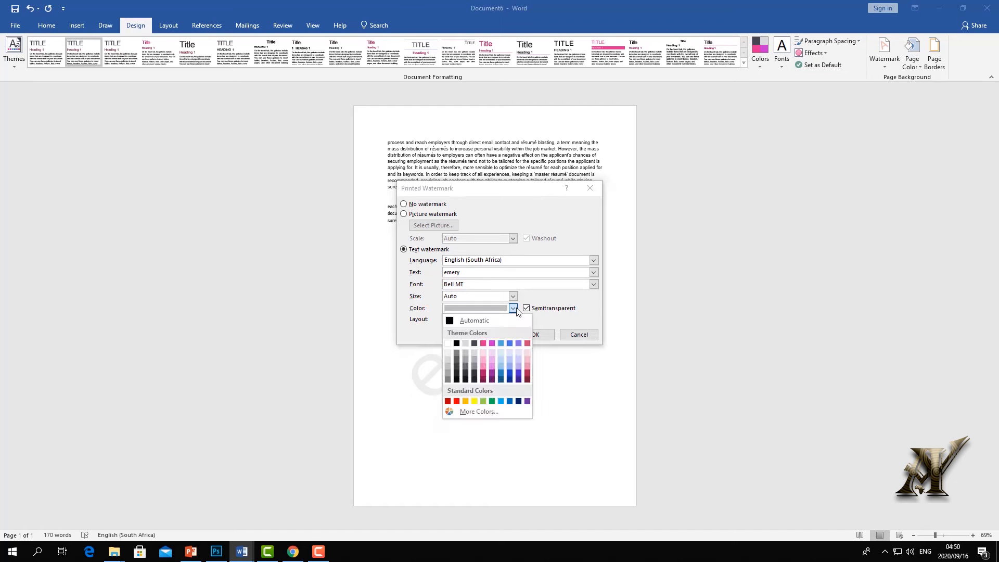
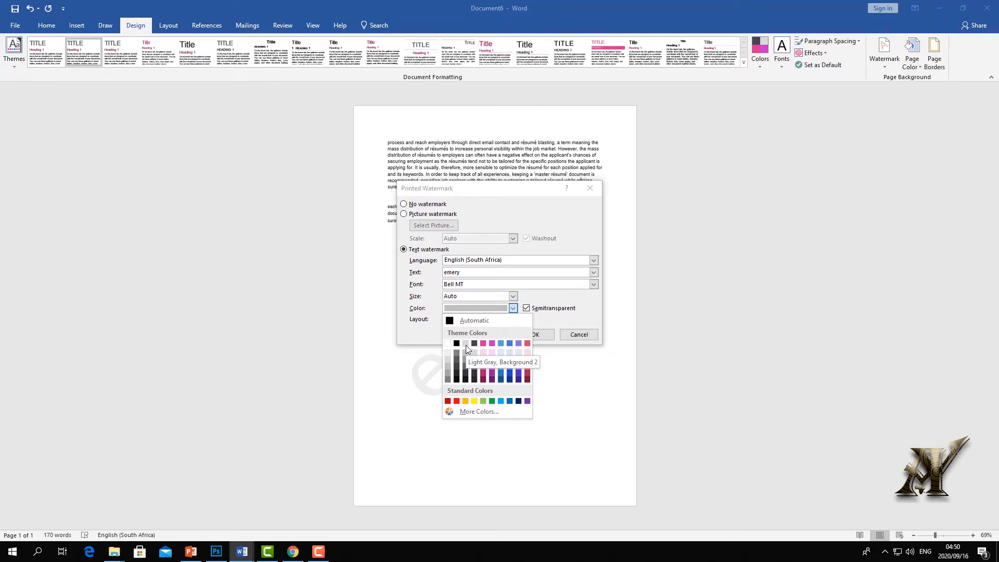
pyautogui.click(456, 401)
pyautogui.click(491, 334)
pyautogui.press('Escape')
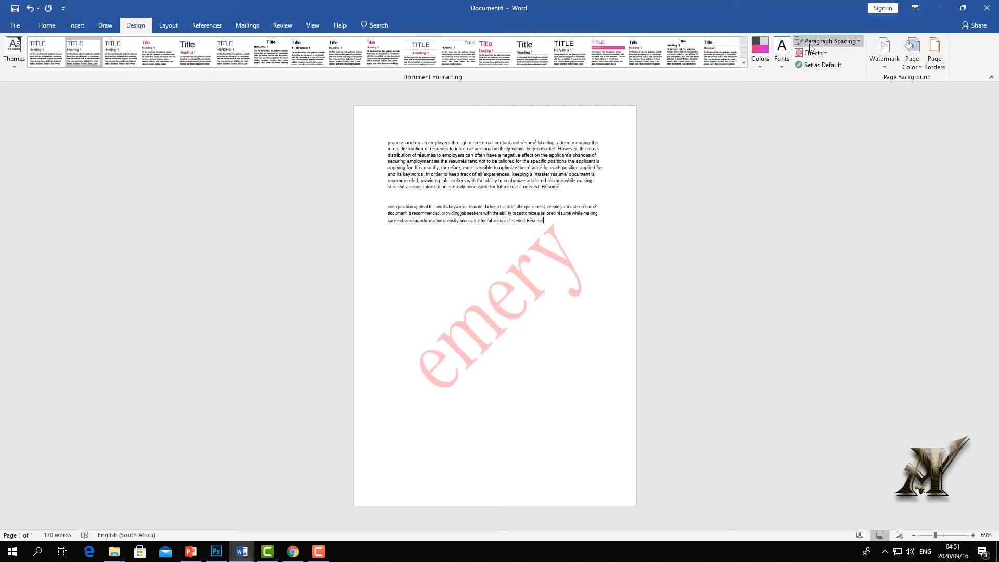
# Change the text watermark's color to light gray and its size to 48, and apply the changes.
pyautogui.click(884, 65)
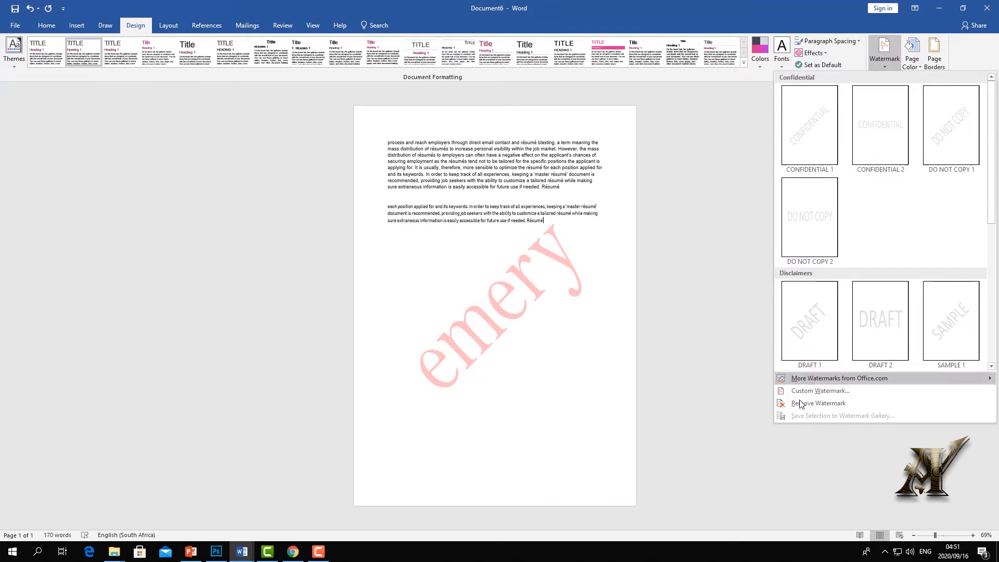
pyautogui.click(815, 391)
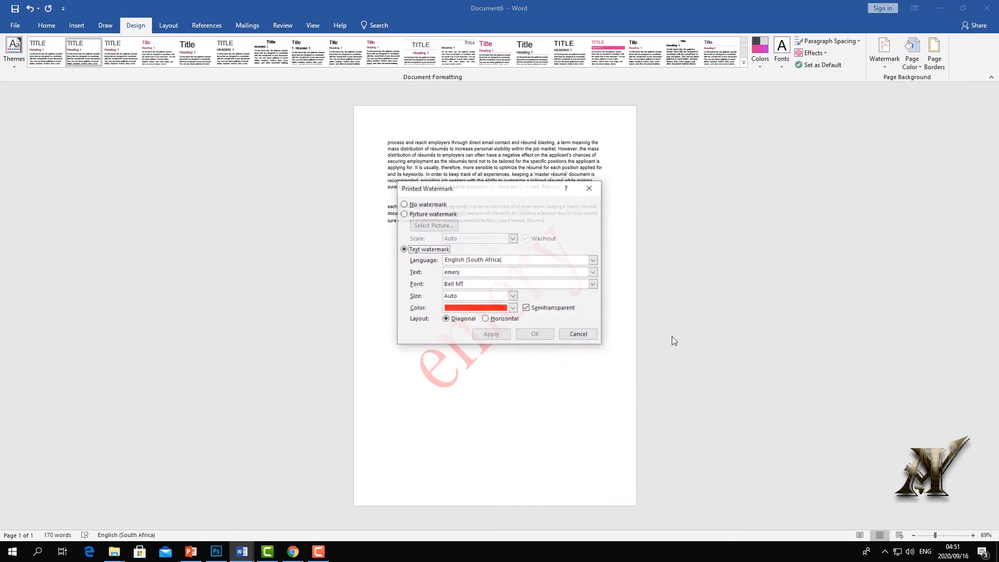
pyautogui.click(510, 308)
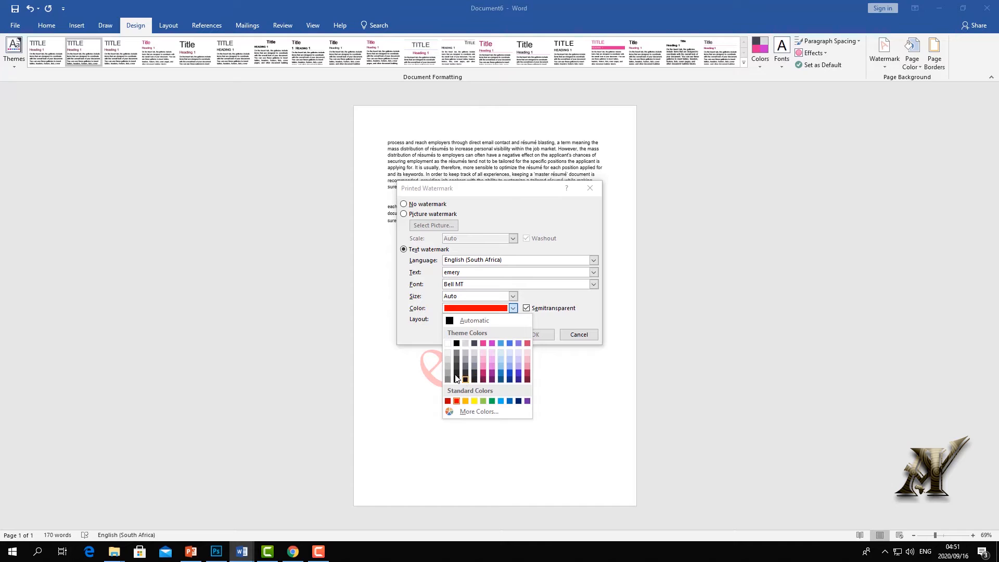
pyautogui.click(447, 367)
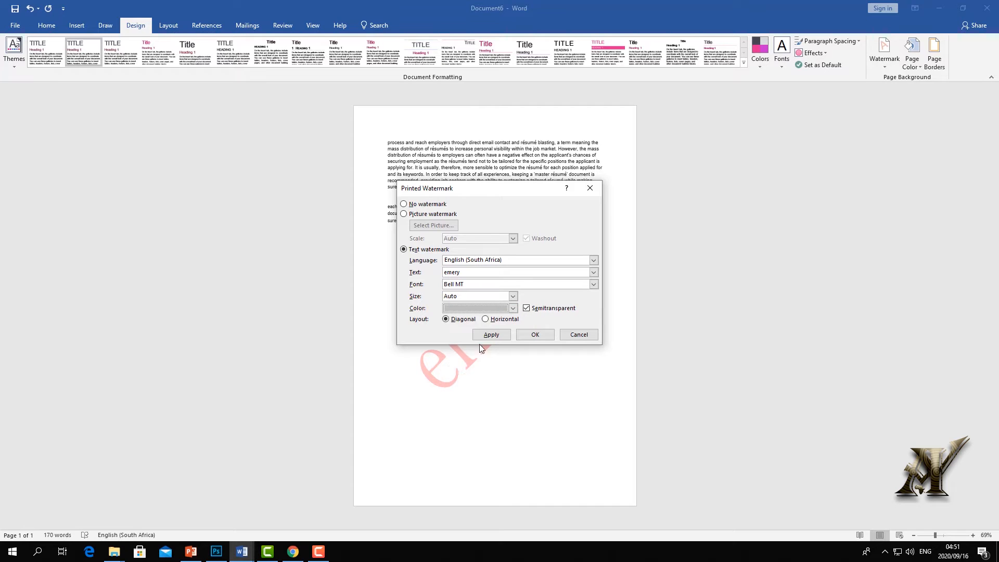
pyautogui.click(513, 296)
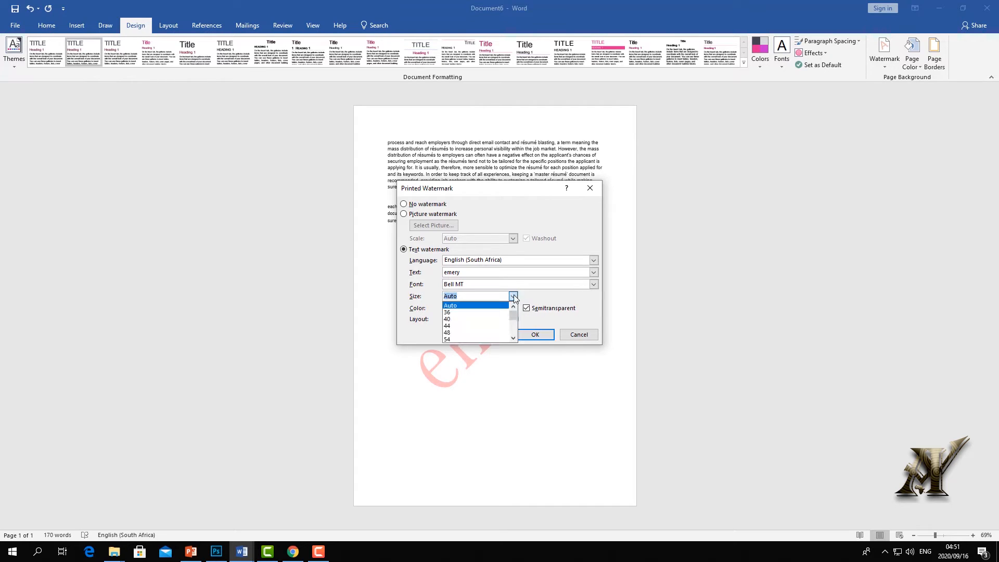
pyautogui.click(454, 332)
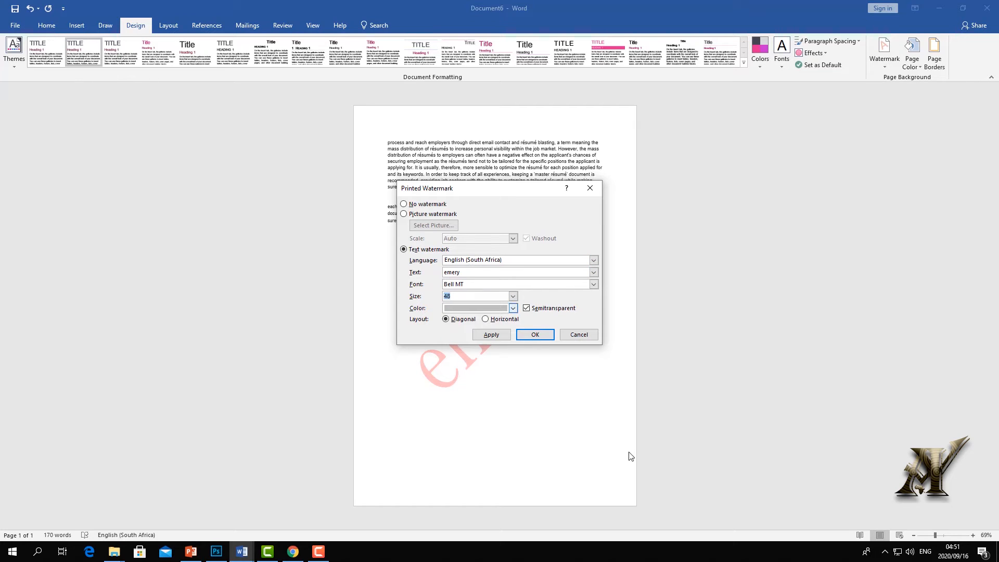
pyautogui.click(491, 335)
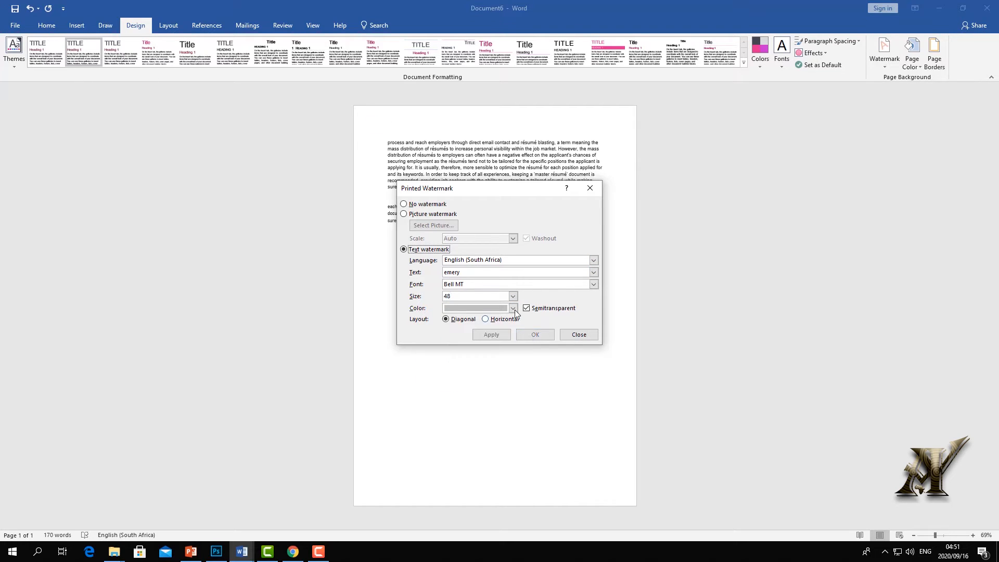
# Change the text watermark's color to a darker gray, apply it and close the watermark settings.
pyautogui.click(514, 309)
pyautogui.click(447, 378)
pyautogui.click(491, 334)
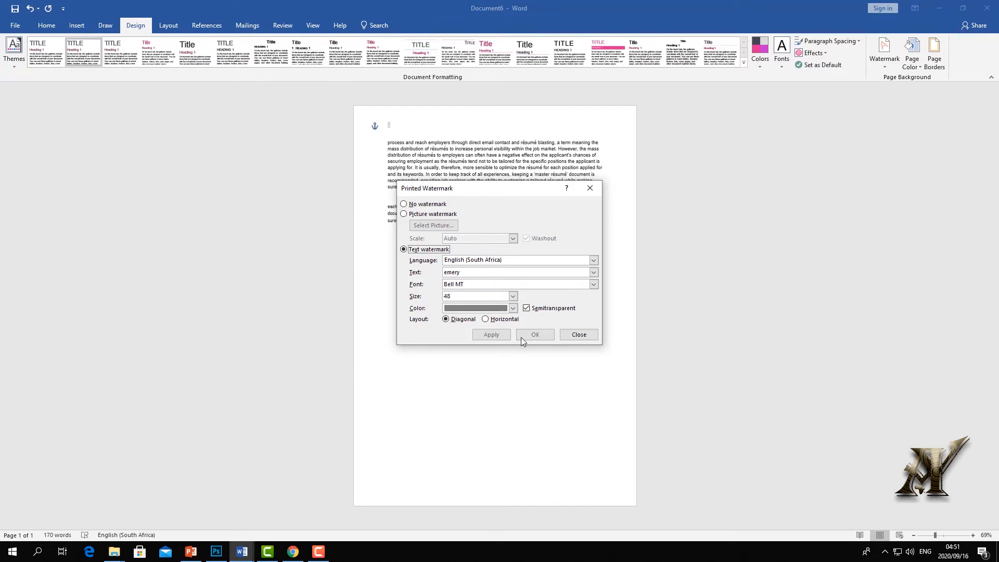
pyautogui.click(582, 188)
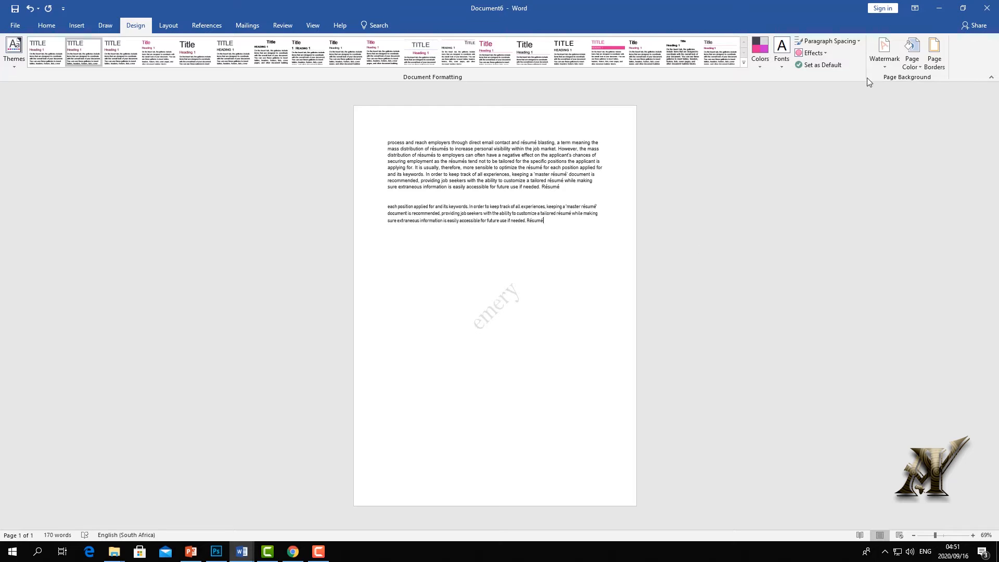
# Remove the watermark from the page and set the page color to standard purple.
pyautogui.click(885, 66)
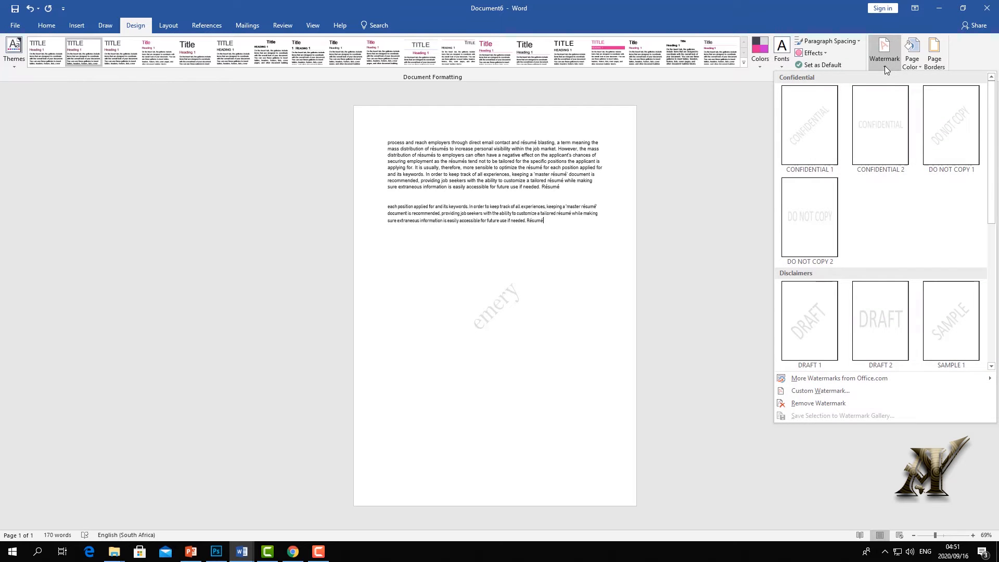
pyautogui.click(834, 403)
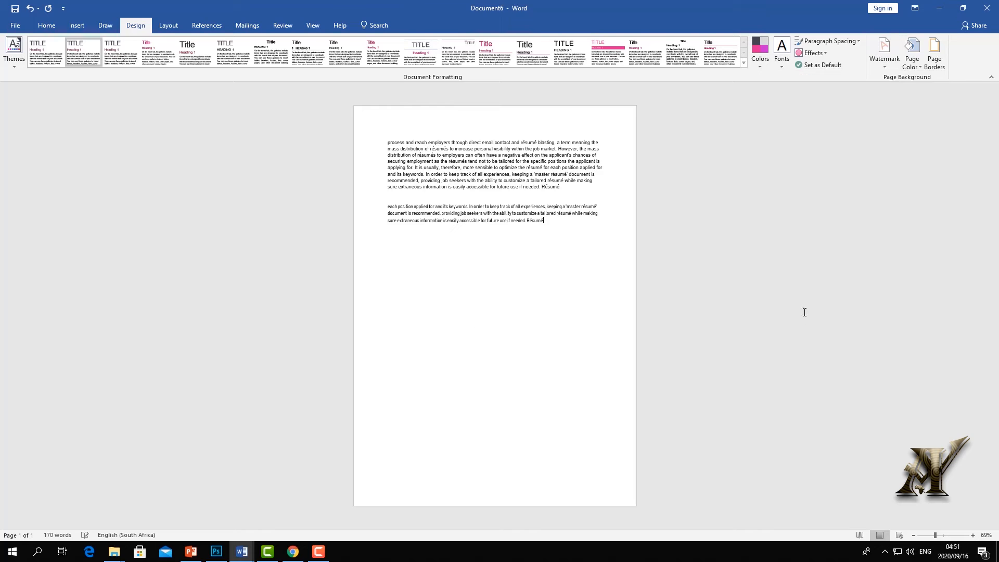
pyautogui.click(919, 71)
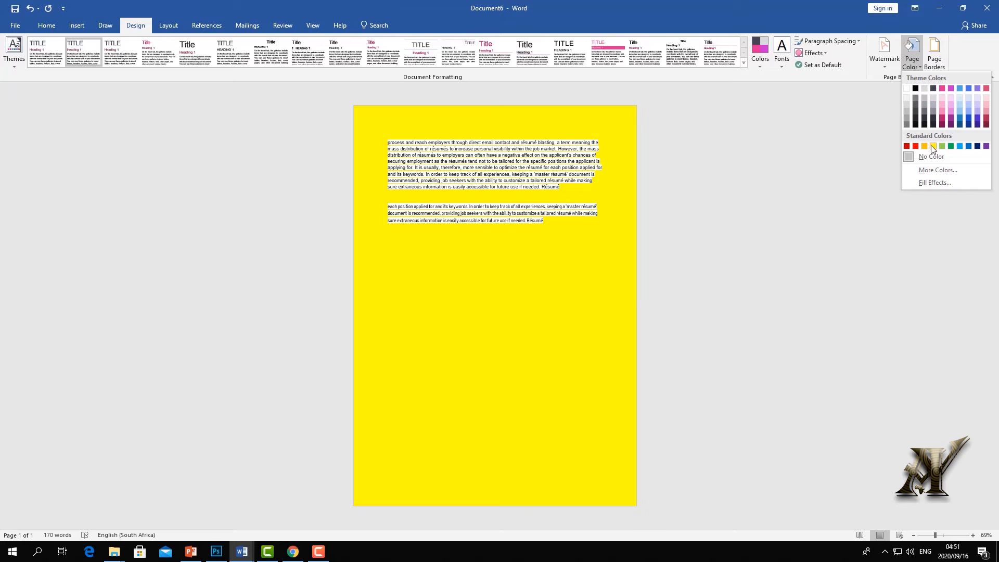
pyautogui.click(986, 147)
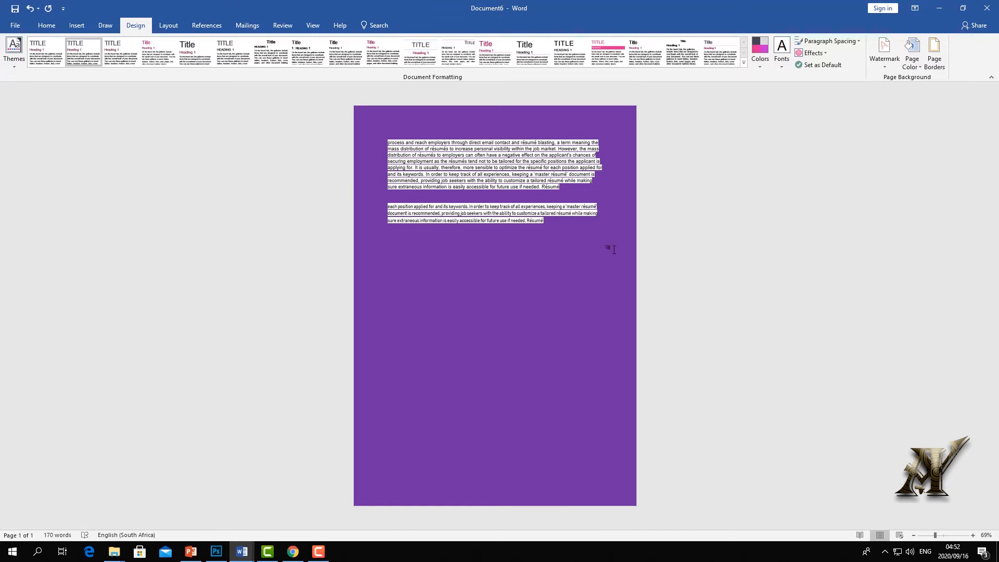
# Insert a blank page after the end of the résumé text and enter a run of repeated a's on it.
pyautogui.moveTo(569, 241); pyautogui.dragTo(373, 135)
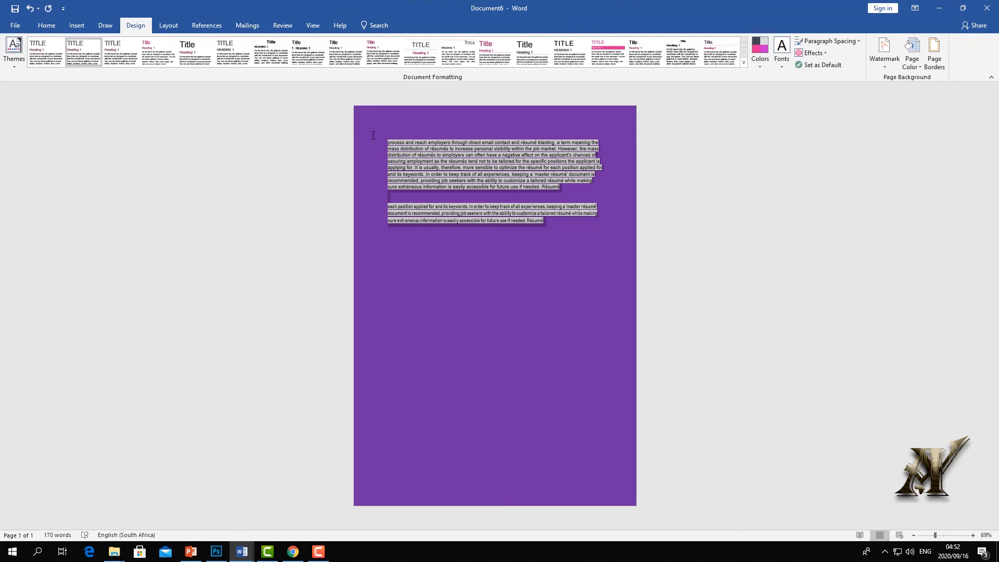
pyautogui.click(551, 224)
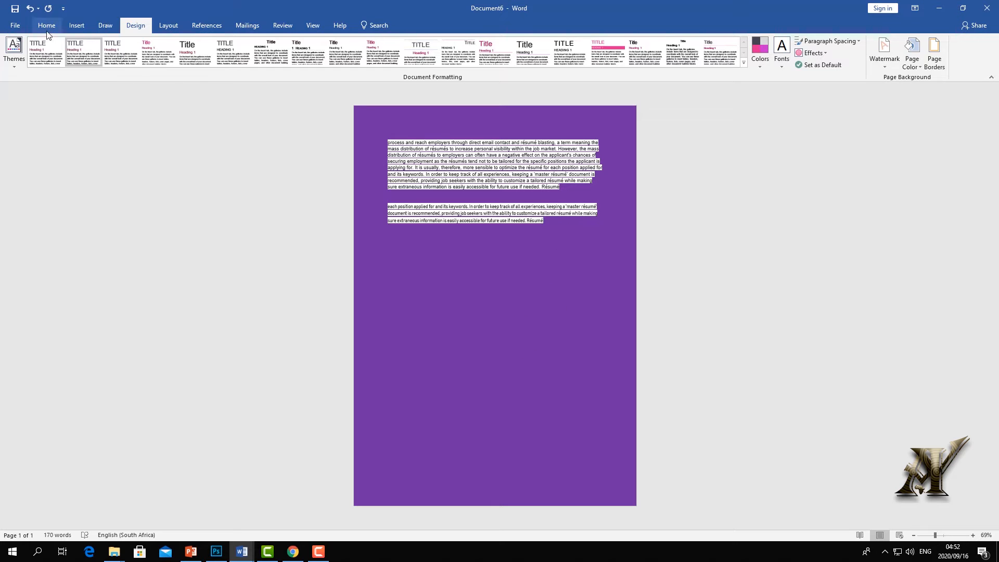
pyautogui.click(76, 25)
pyautogui.click(36, 57)
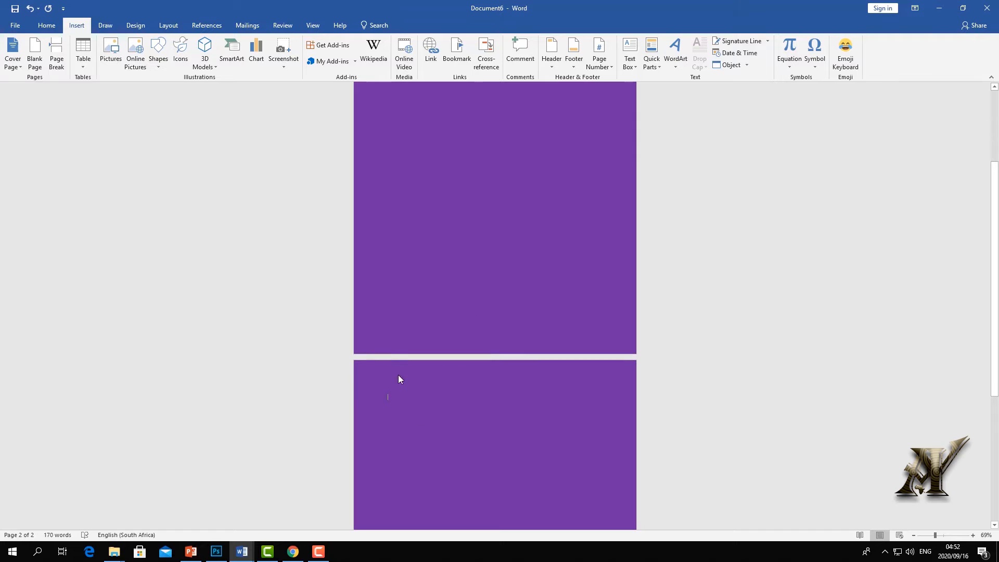
pyautogui.write('aaaaaaaaaaaaaaaaaaaaaaaaaaaaaa')
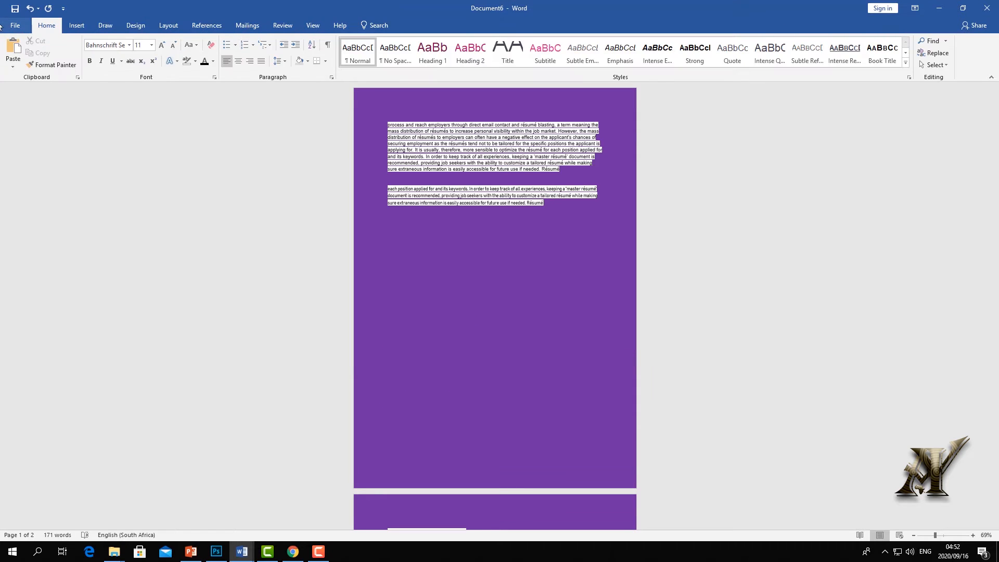
# Remove the page color from the document by setting it to No Color.
pyautogui.click(133, 24)
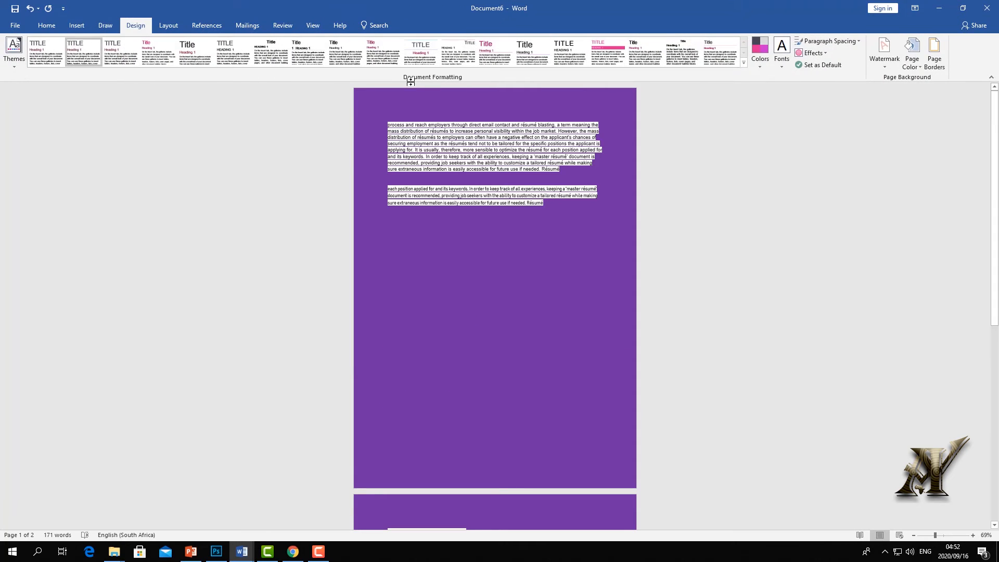
pyautogui.click(911, 52)
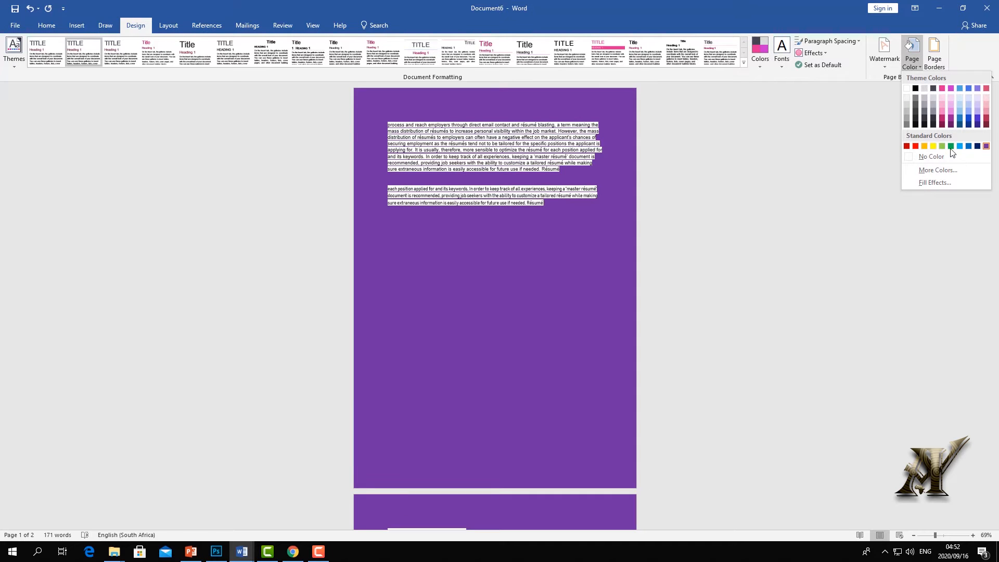
pyautogui.click(948, 157)
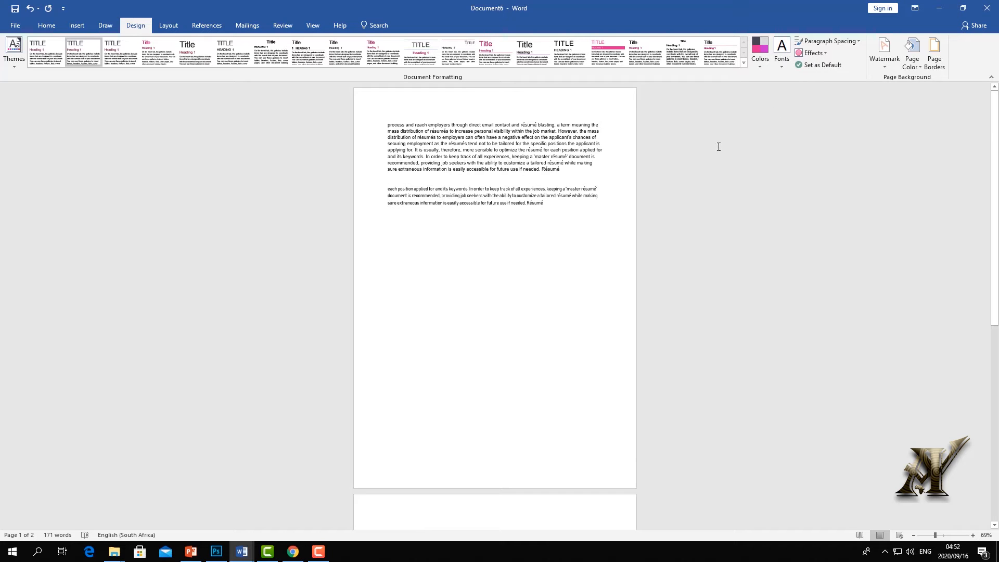
# Add 3 pt triple-line page borders along the top and bottom edges of the whole document.
pyautogui.click(934, 67)
pyautogui.moveTo(460, 165); pyautogui.dragTo(698, 166)
pyautogui.moveTo(732, 216)
pyautogui.mouseDown()
pyautogui.moveTo(735, 257)
pyautogui.moveTo(732, 238)
pyautogui.mouseUp()
pyautogui.click(712, 236)
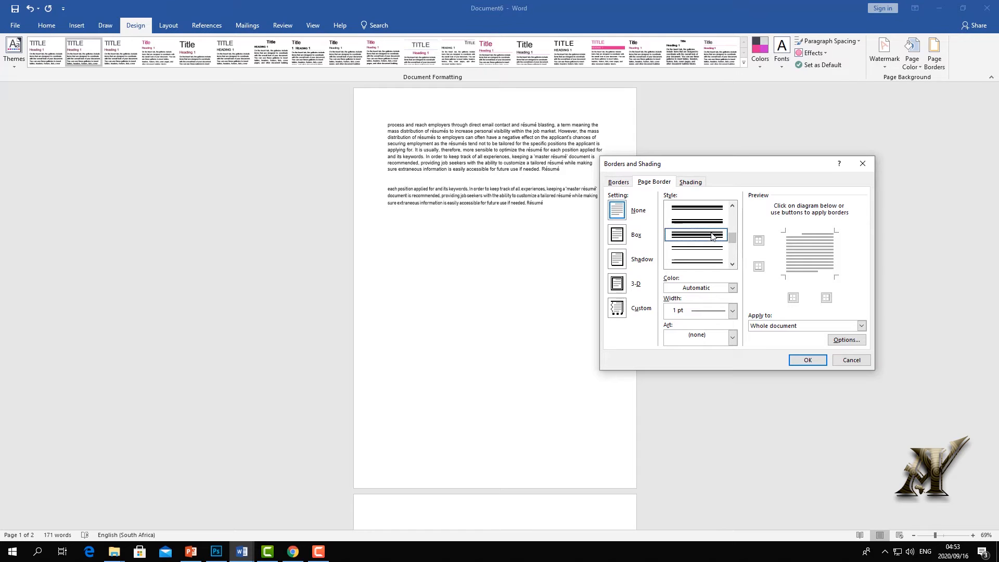
pyautogui.click(794, 260)
pyautogui.click(831, 256)
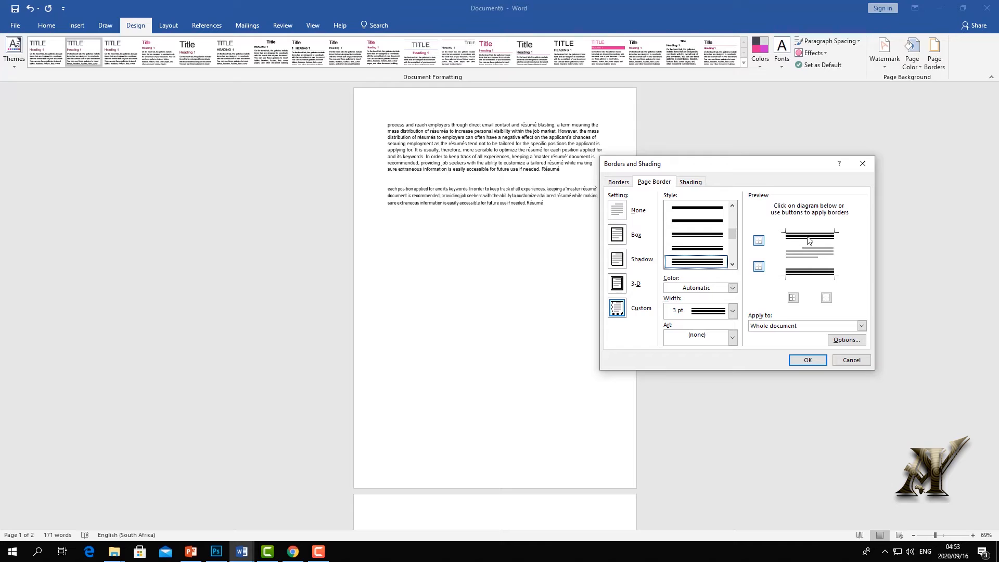
pyautogui.click(808, 360)
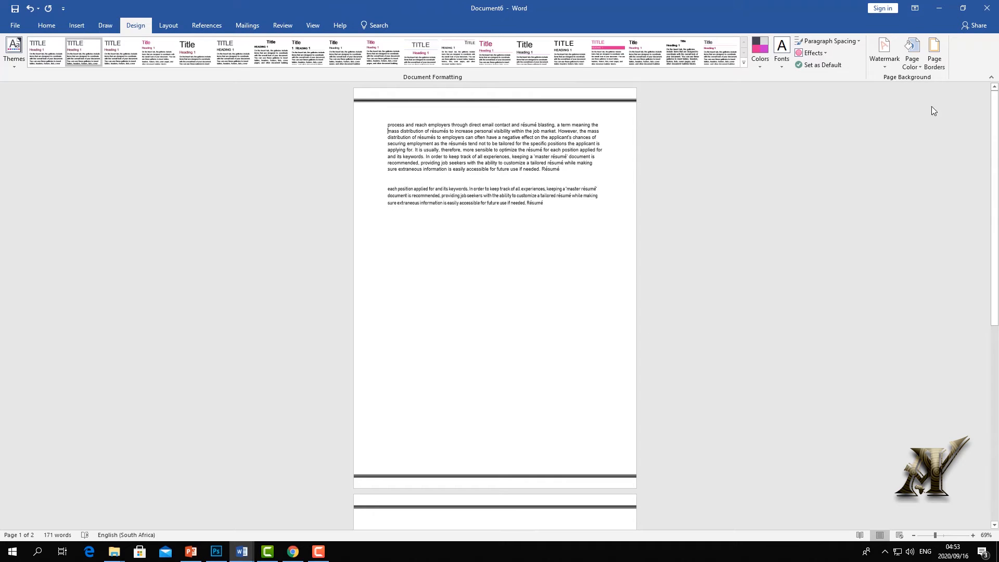
# Add a ½ pt solid left page border and a 3 pt triple-line right page border to the whole document.
pyautogui.click(935, 52)
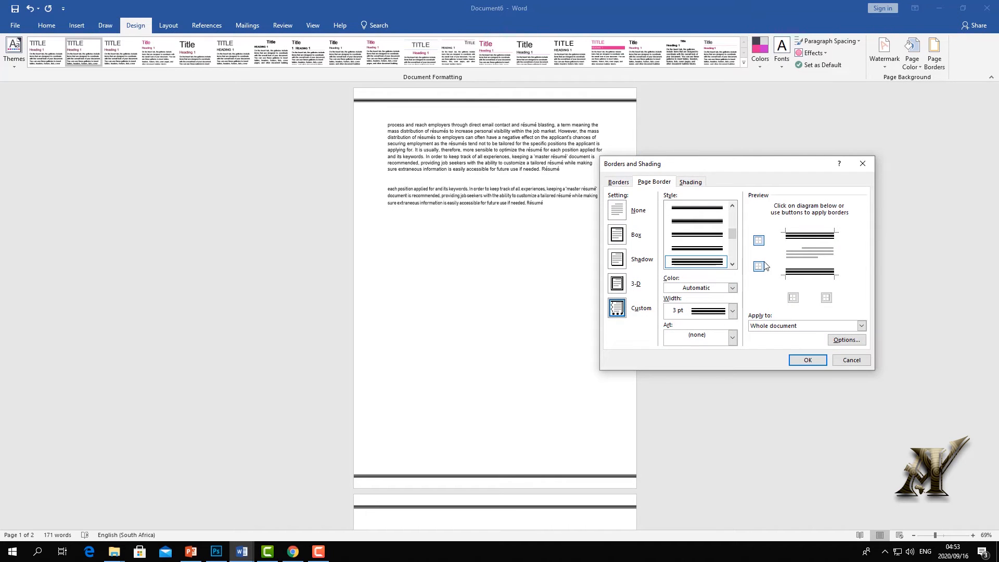
pyautogui.click(781, 255)
pyautogui.click(789, 255)
pyautogui.scroll(4, 732, 236)
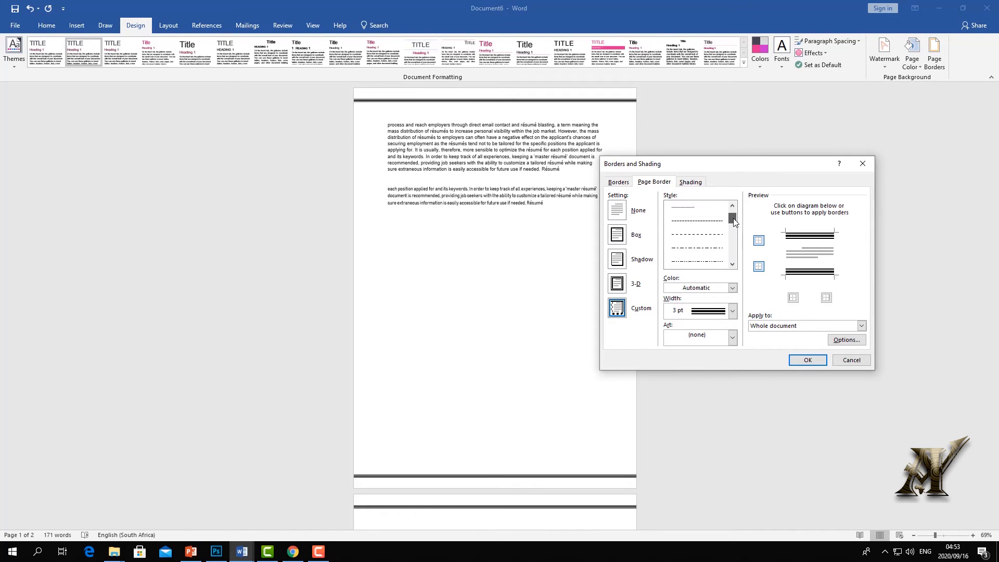
pyautogui.click(703, 208)
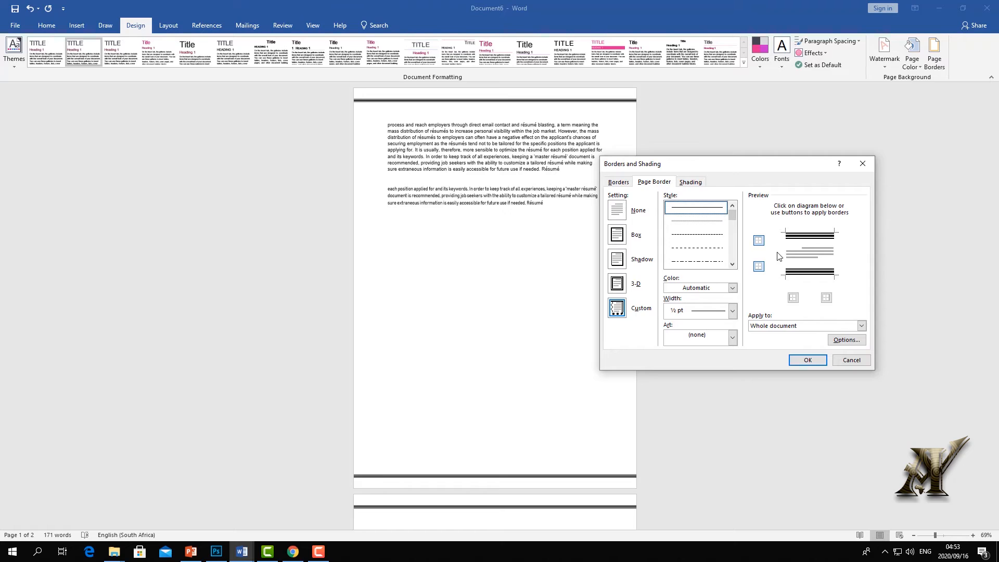
pyautogui.click(784, 254)
pyautogui.moveTo(735, 213); pyautogui.dragTo(734, 232)
pyautogui.click(713, 238)
pyautogui.click(835, 255)
pyautogui.click(807, 360)
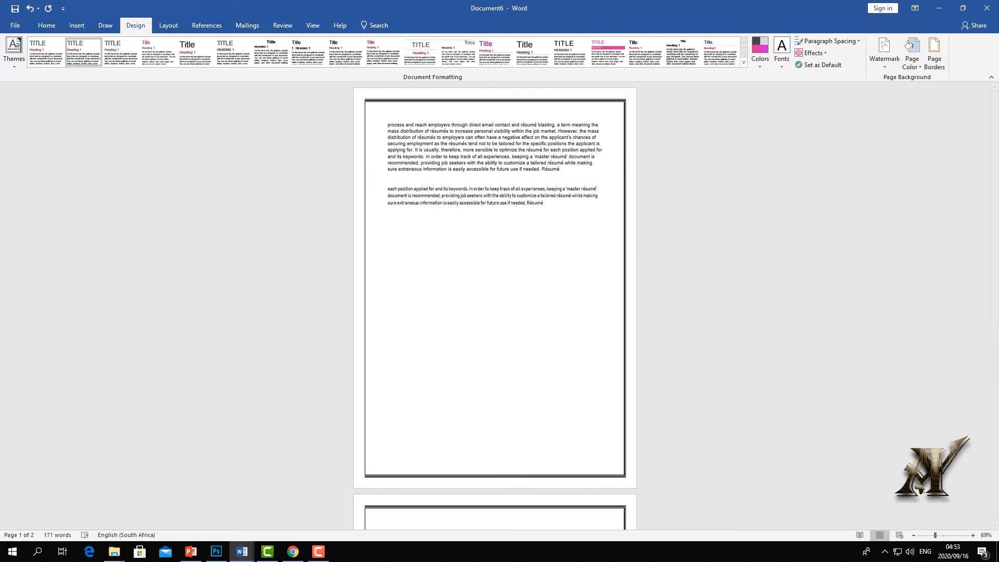
# Change the top and bottom page borders to double wavy lines and the left and right ones to single wavy lines.
pyautogui.click(934, 52)
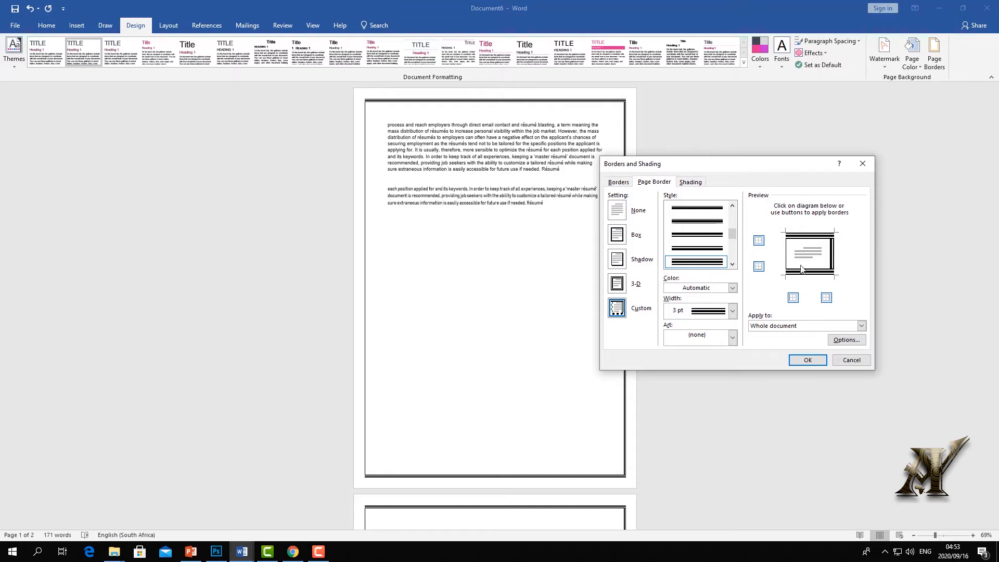
pyautogui.moveTo(732, 234)
pyautogui.mouseDown()
pyautogui.moveTo(736, 214)
pyautogui.moveTo(734, 242)
pyautogui.moveTo(732, 231)
pyautogui.moveTo(728, 245)
pyautogui.moveTo(699, 252)
pyautogui.mouseUp()
pyautogui.click(700, 252)
pyautogui.click(818, 235)
pyautogui.click(815, 274)
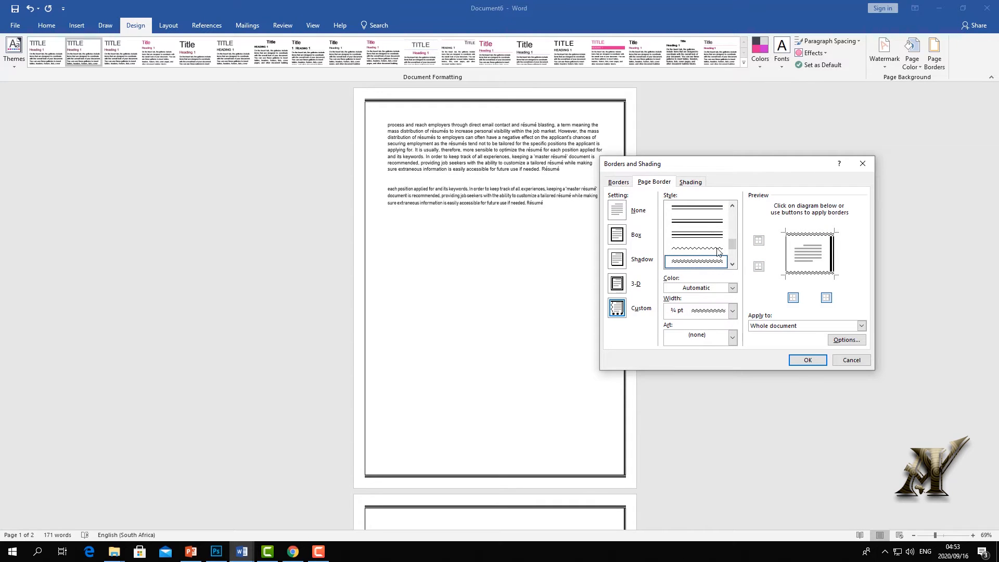
pyautogui.click(721, 251)
pyautogui.click(787, 253)
pyautogui.click(833, 254)
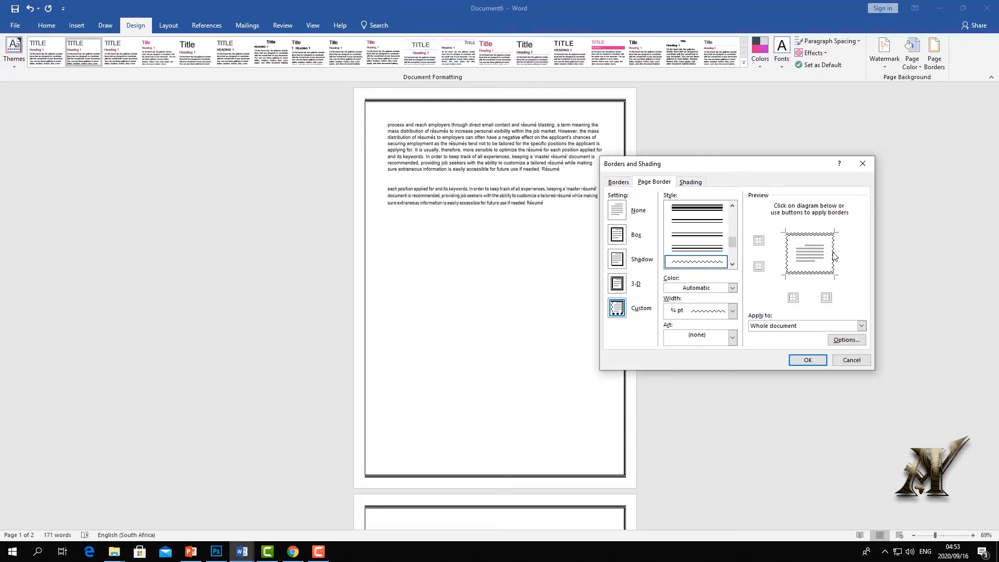
pyautogui.click(808, 360)
# Apply a ¾ pt double wavy page border in the pink theme color to all four sides of the page.
pyautogui.moveTo(935, 535); pyautogui.dragTo(941, 536)
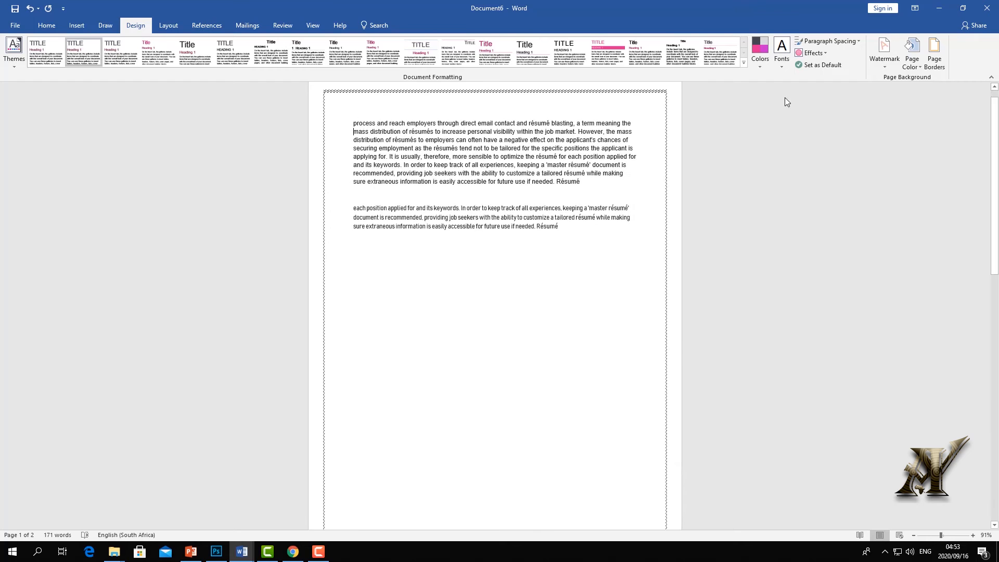
pyautogui.click(936, 70)
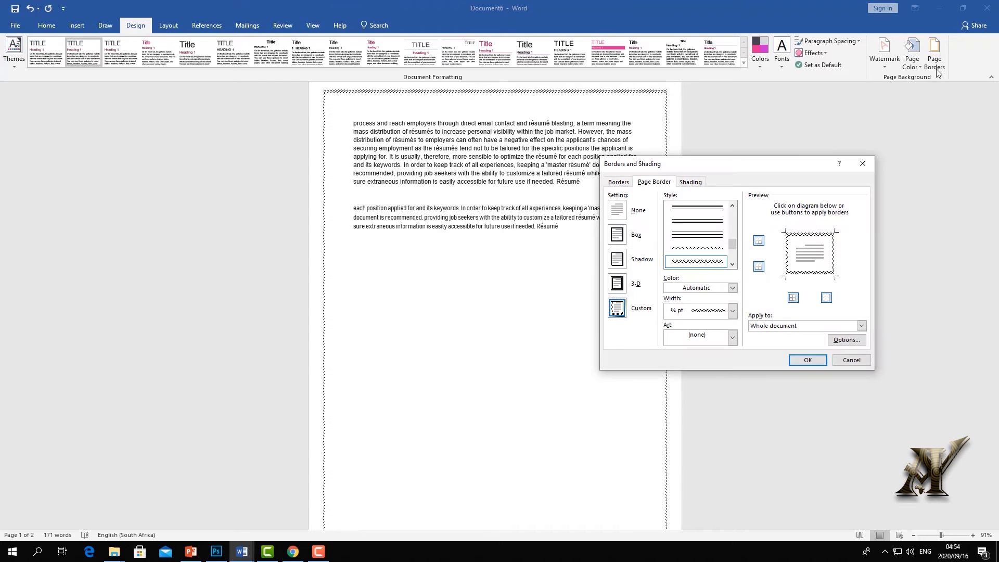
pyautogui.click(733, 311)
pyautogui.click(709, 328)
pyautogui.click(732, 288)
pyautogui.click(704, 358)
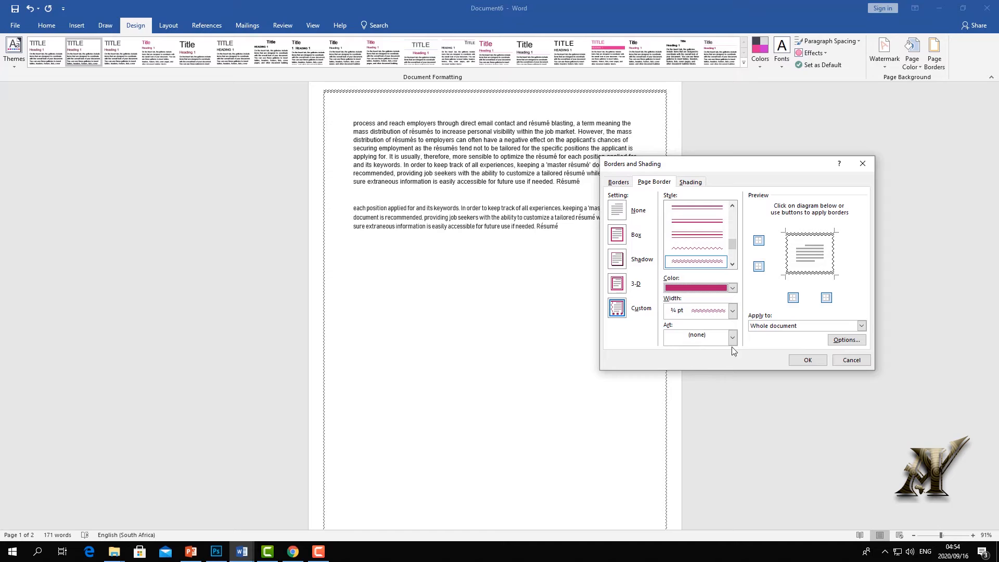
pyautogui.click(787, 248)
pyautogui.click(806, 235)
pyautogui.click(831, 250)
pyautogui.click(810, 273)
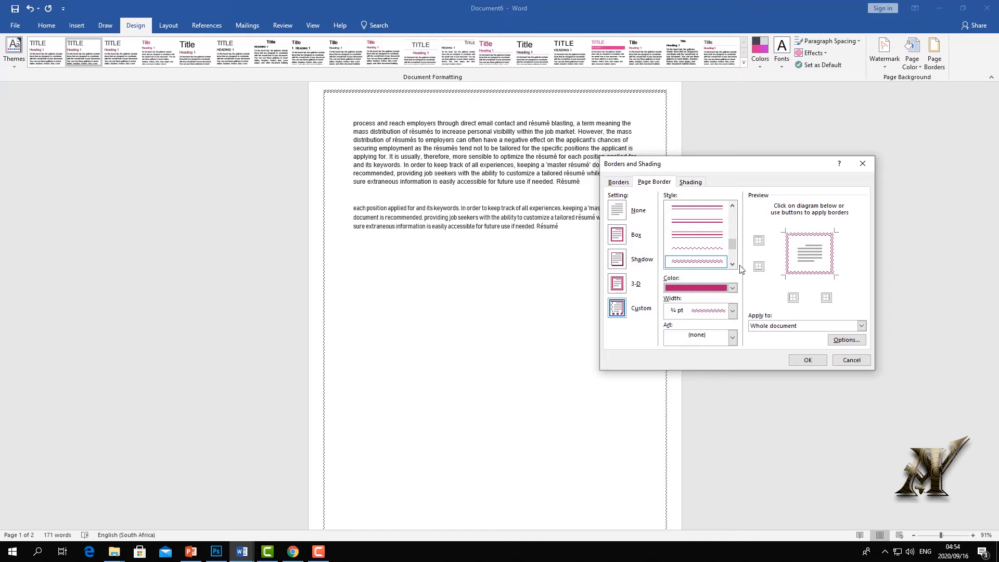
pyautogui.click(813, 359)
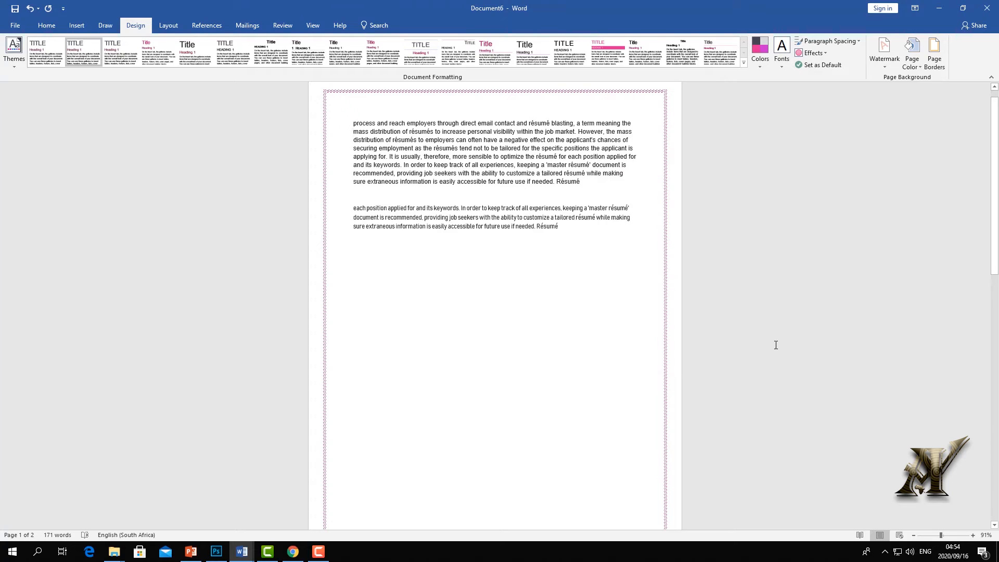
# Try the red apple art as page border, and apply the candy corn art border instead.
pyautogui.click(934, 52)
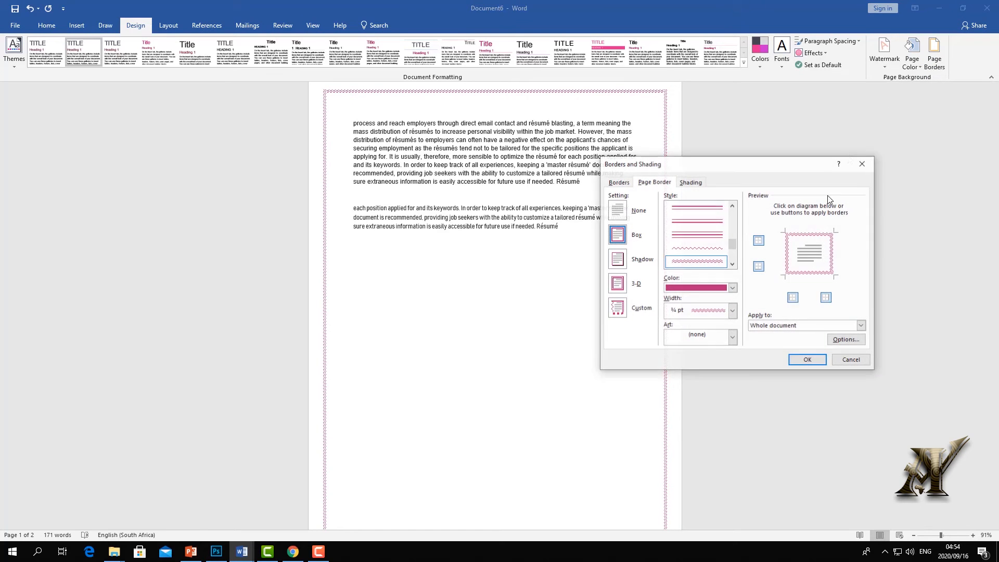
pyautogui.click(730, 337)
pyautogui.click(718, 368)
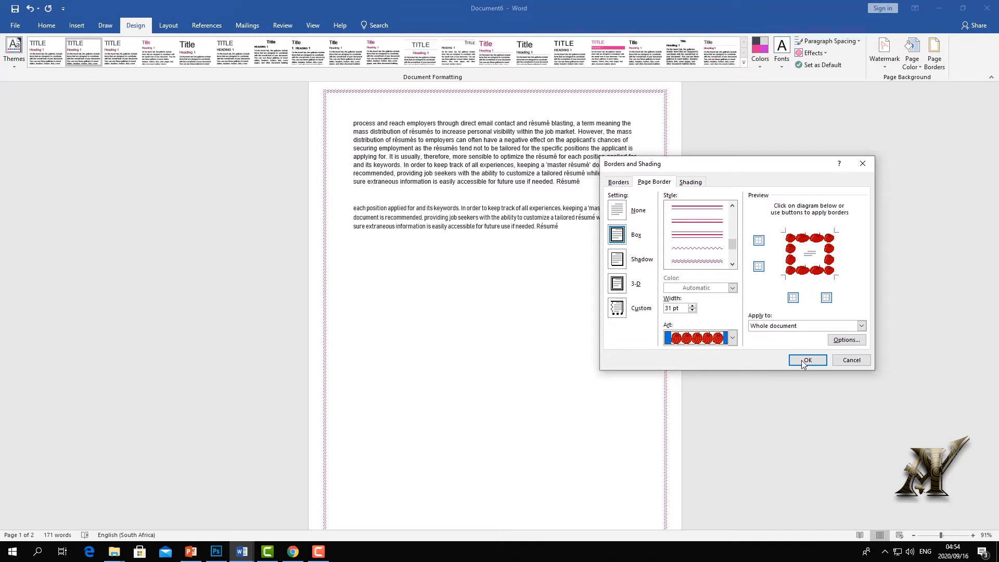
pyautogui.click(733, 338)
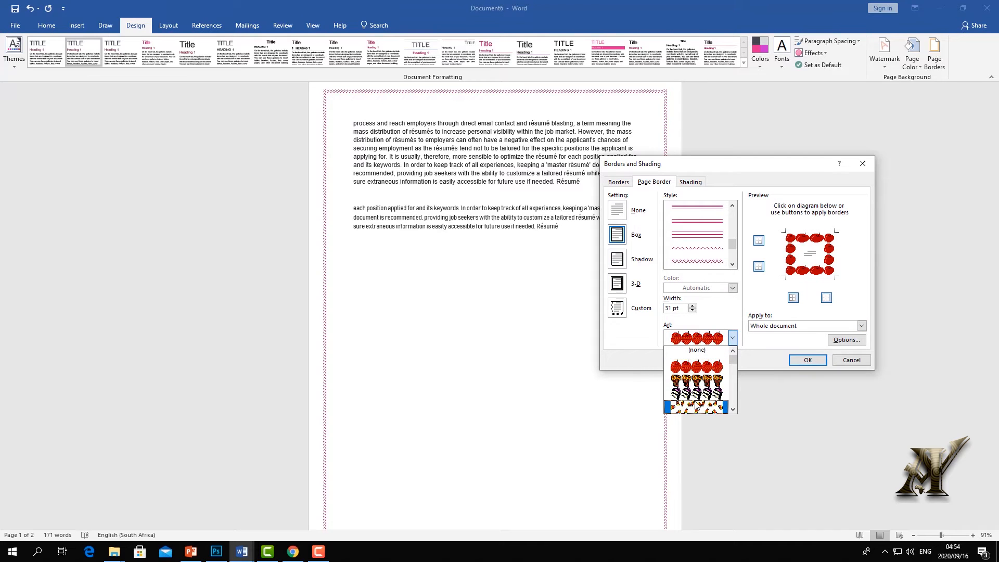
pyautogui.click(698, 406)
pyautogui.click(807, 360)
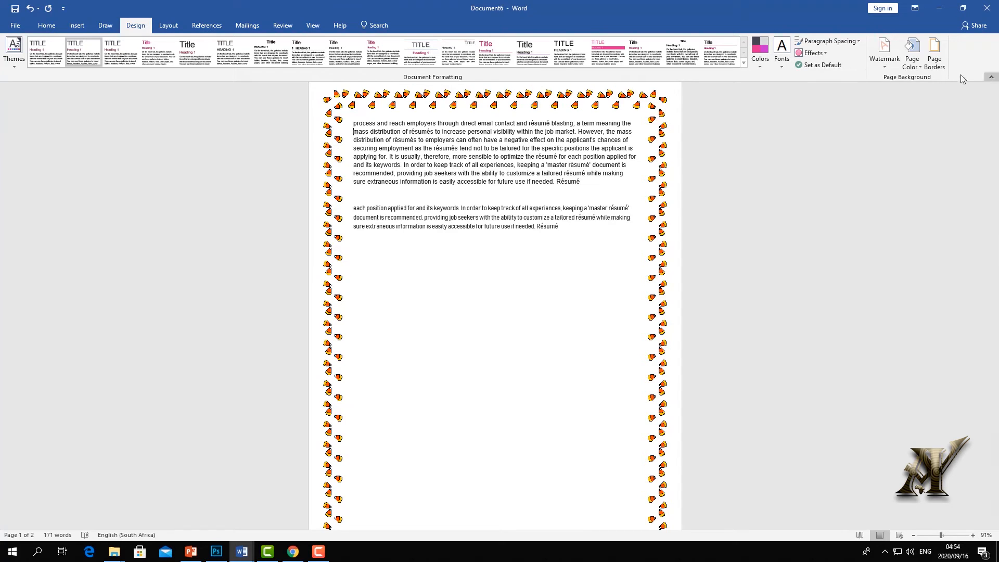
# Remove the art page border from all four sides of the page.
pyautogui.click(935, 55)
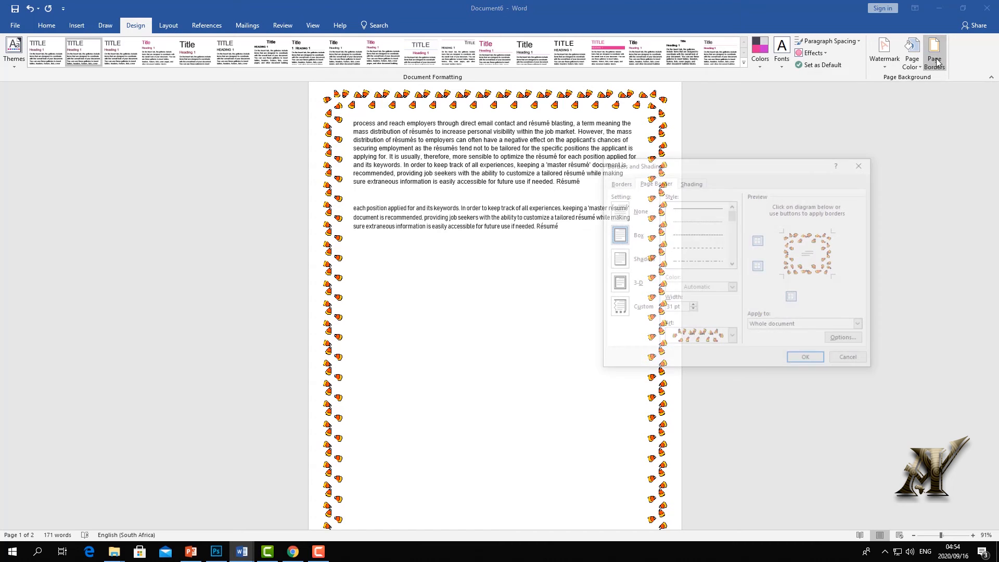
pyautogui.click(809, 273)
pyautogui.click(787, 255)
pyautogui.click(810, 236)
pyautogui.click(832, 262)
pyautogui.click(807, 359)
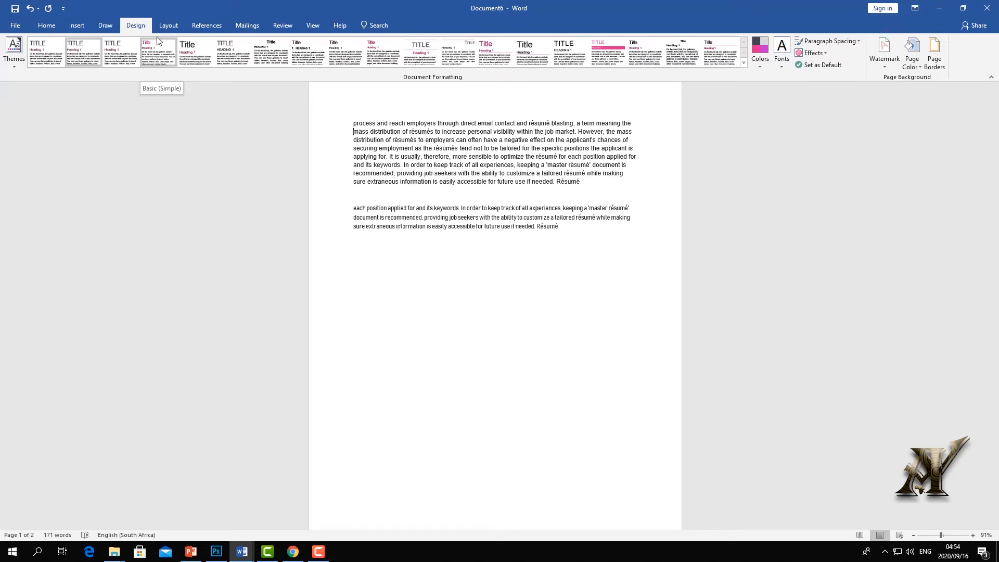
# Examine the preset page margin options and close the list without choosing one.
pyautogui.click(166, 26)
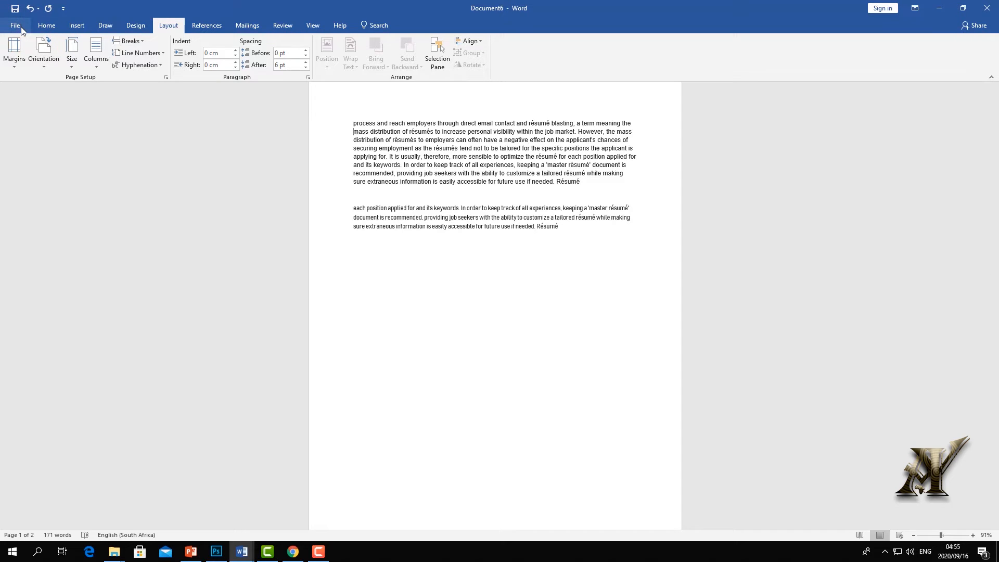
pyautogui.click(15, 67)
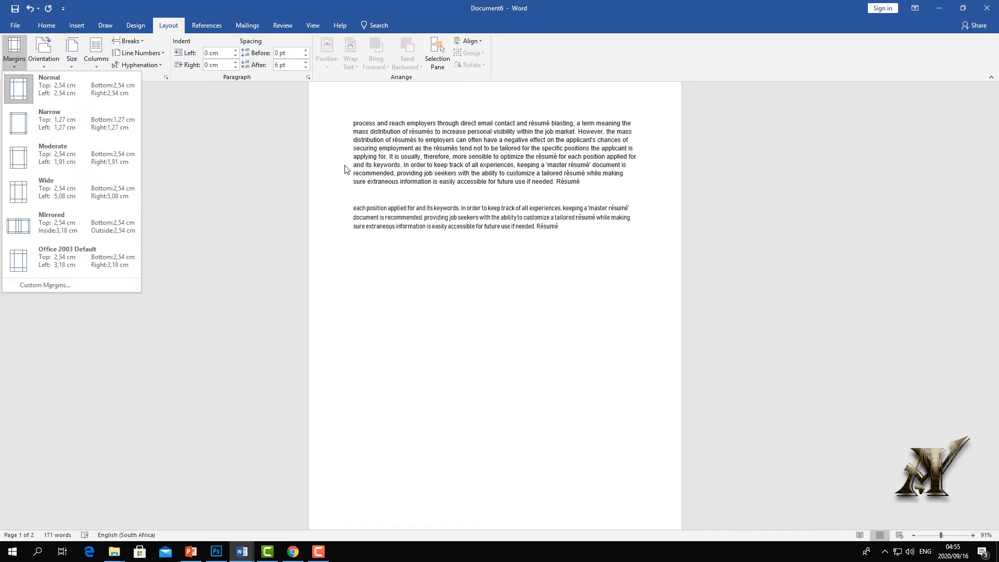
pyautogui.click(356, 135)
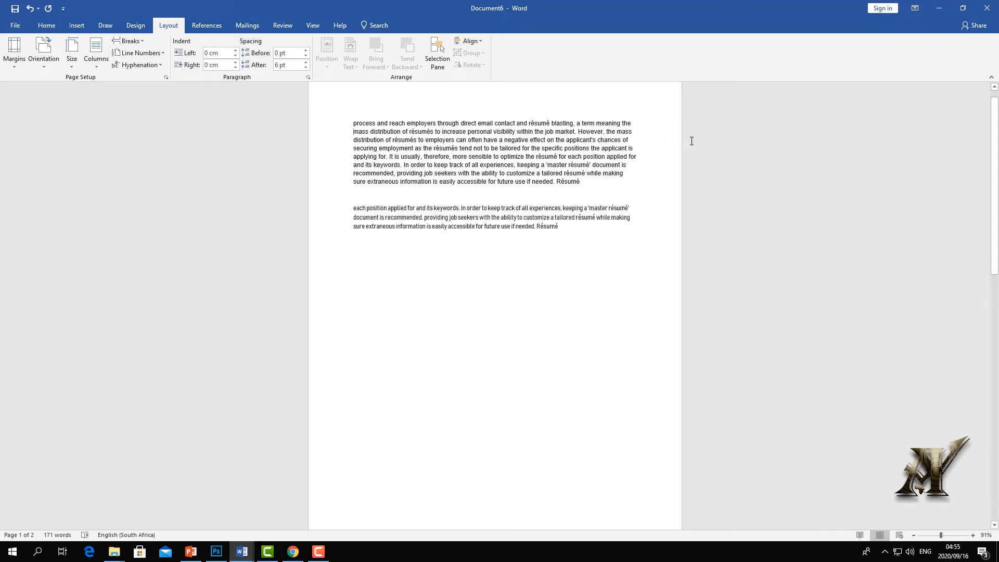
# Justify both paragraphs of the résumé text on the first page.
pyautogui.moveTo(594, 233); pyautogui.dragTo(312, 114)
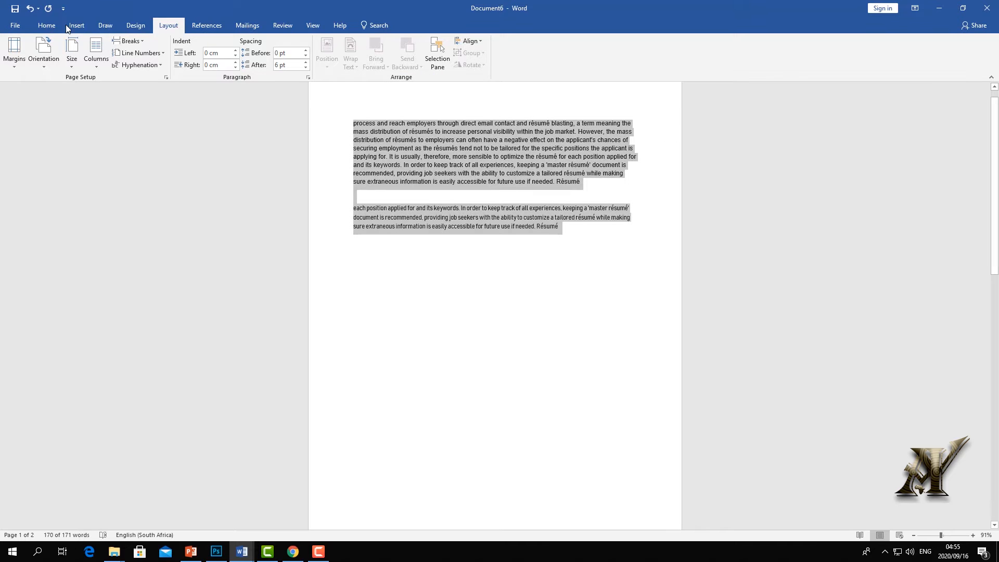
pyautogui.click(44, 25)
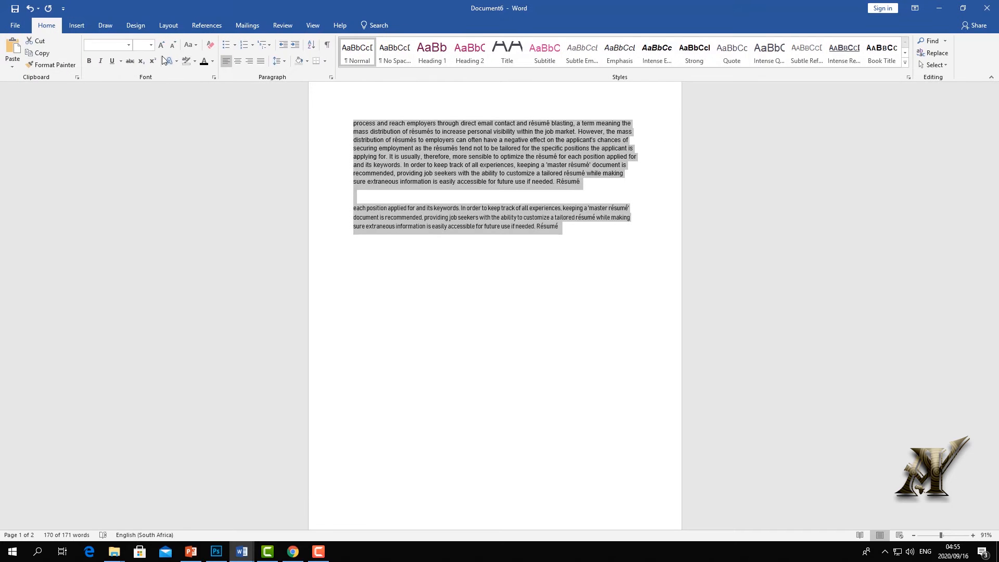
pyautogui.click(262, 61)
# Add a long run of h's directly after the last word of the second résumé paragraph.
pyautogui.click(624, 182)
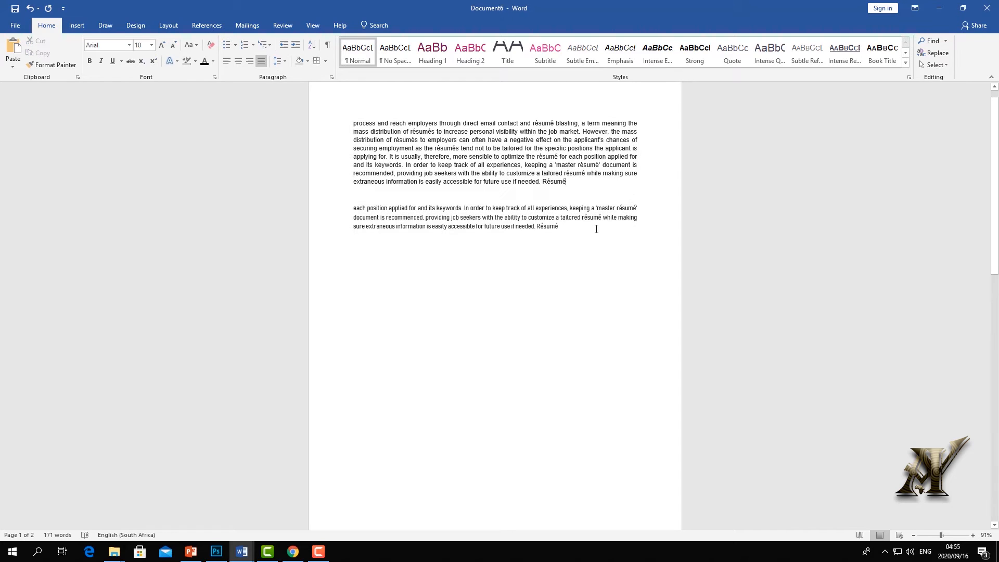
pyautogui.click(572, 228)
pyautogui.write('hhhhhhhhhhhhhhhhhhhhhhhhhhhhhhhhhhhh')
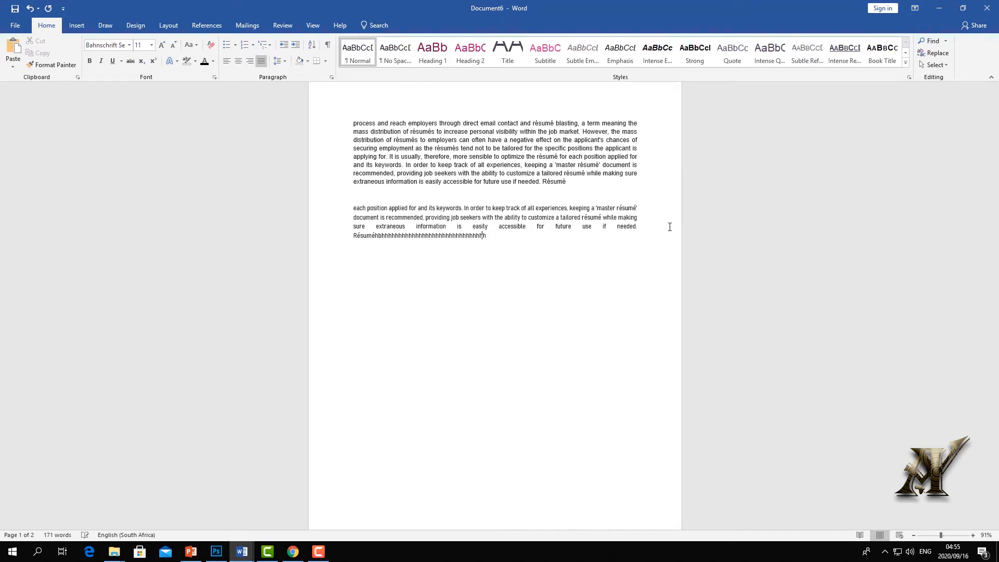
# Extend the run of h's at the end of the second résumé paragraph until it wraps onto a new line.
pyautogui.write('hhhhhhhhhhhhhhhhhhhhhhhhhhhhhhhhhhhhhhhhhhhhhhhhhhhhhhhhhhhhhhhhhhhhhhhhhhhhhhhhhhhhhhhhhhh')
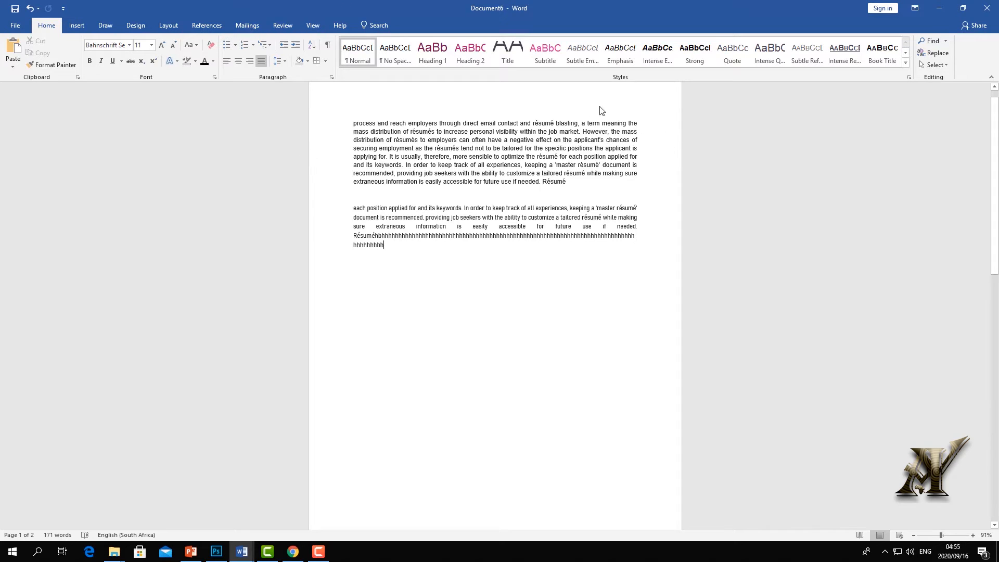
pyautogui.scroll(-5, 534, 156)
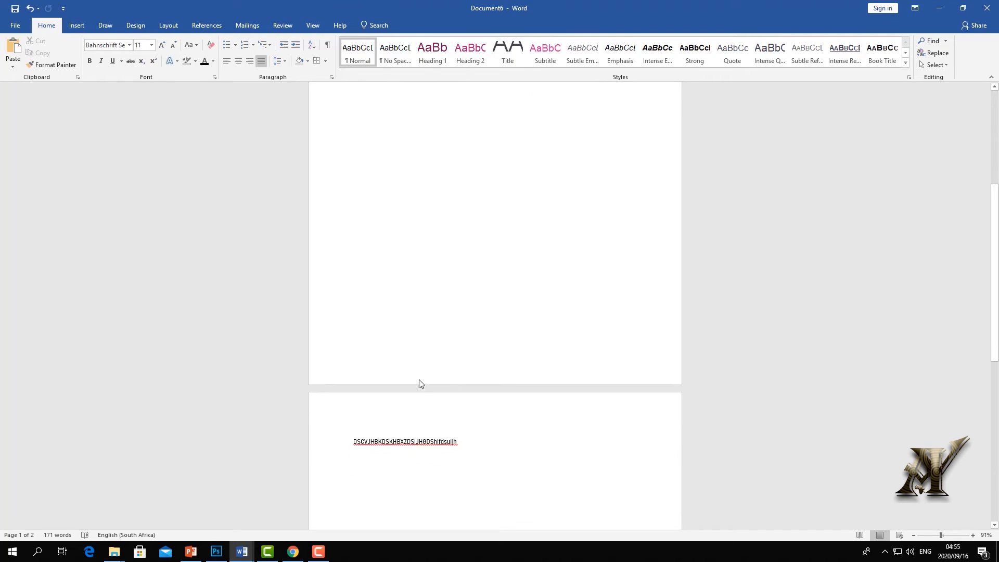
pyautogui.scroll(5, 380, 270)
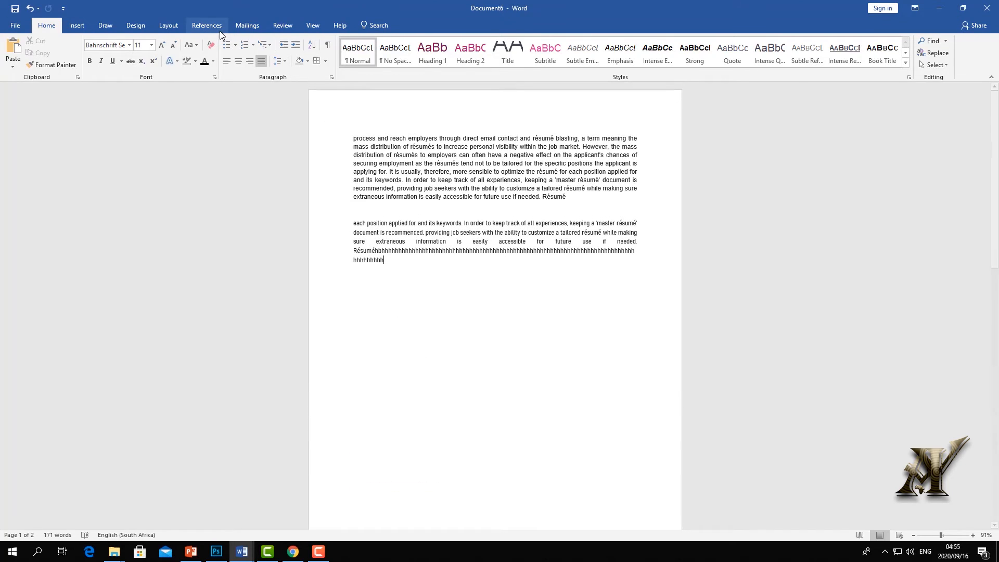
# Apply the Narrow margin preset to the document pages.
pyautogui.click(168, 26)
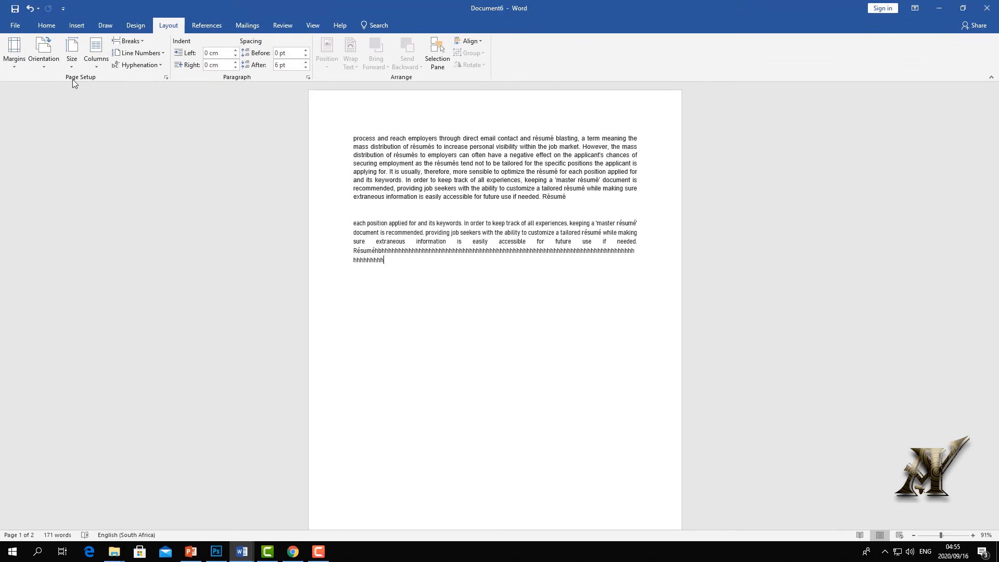
pyautogui.click(11, 66)
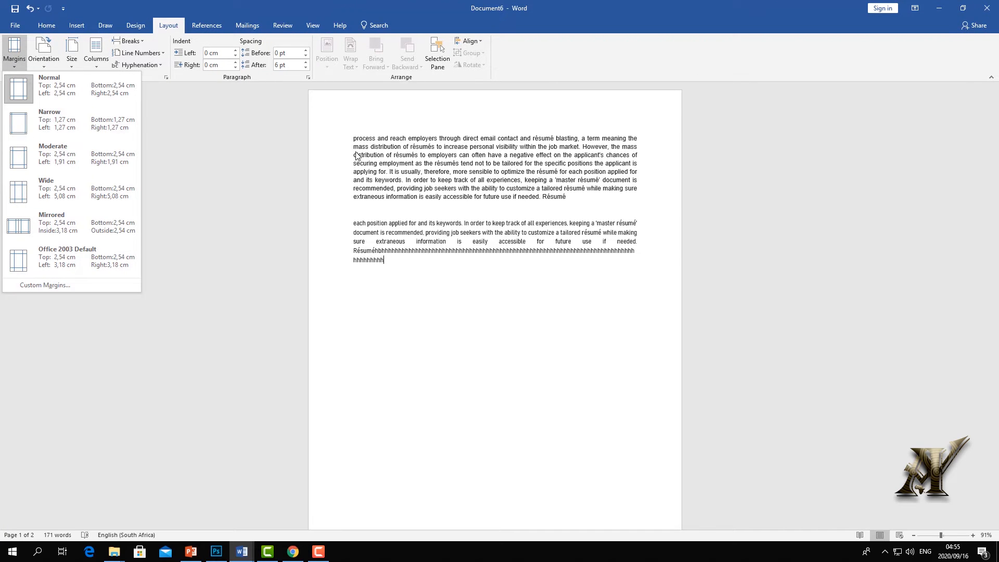
pyautogui.click(28, 122)
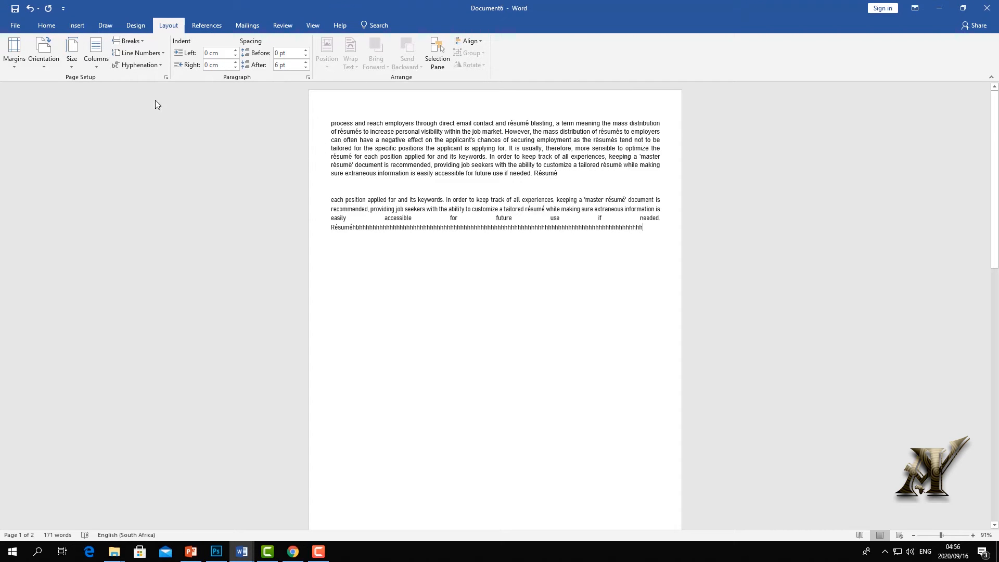
# Try the Wide margin preset on the document, followed by the Office 2003 Default preset.
pyautogui.click(11, 68)
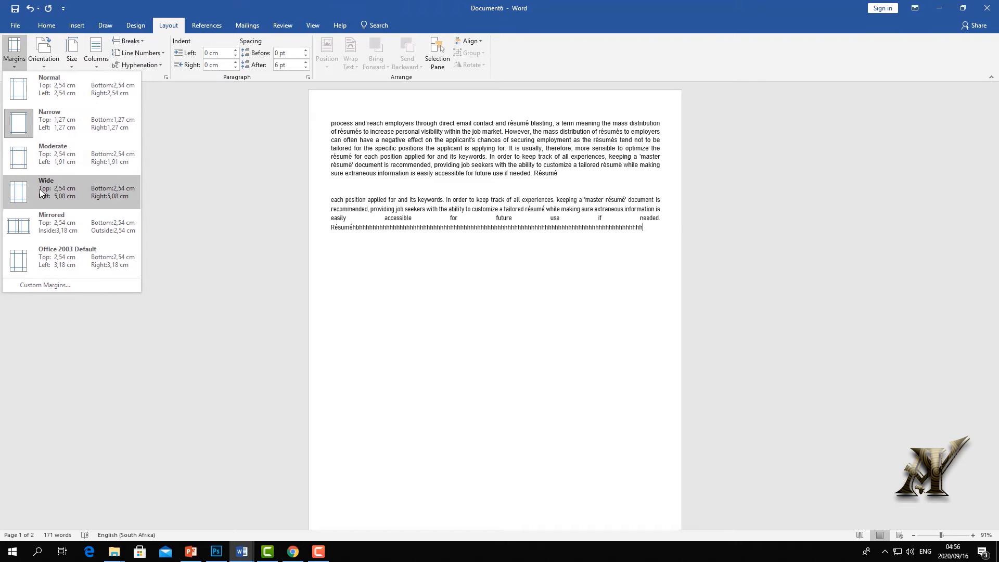
pyautogui.click(39, 188)
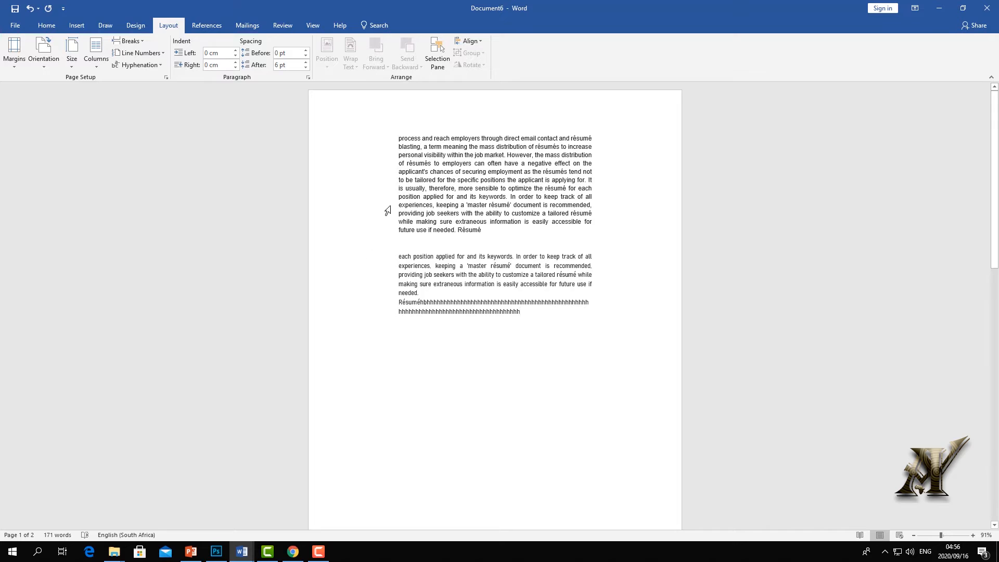
pyautogui.click(17, 67)
pyautogui.click(66, 257)
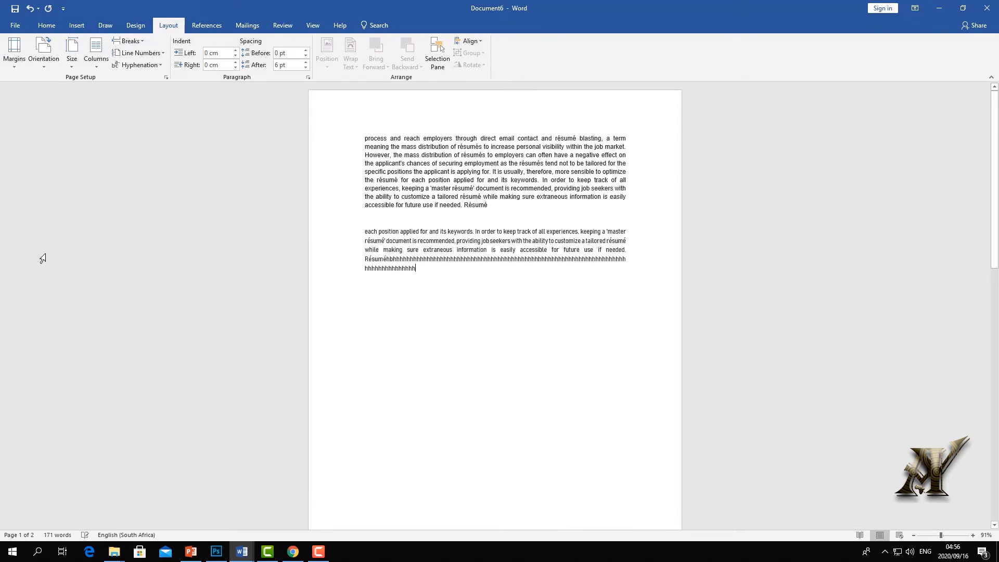
# Set a custom top margin of 0,5 cm for the whole document, ignoring the printable-area warning.
pyautogui.click(17, 65)
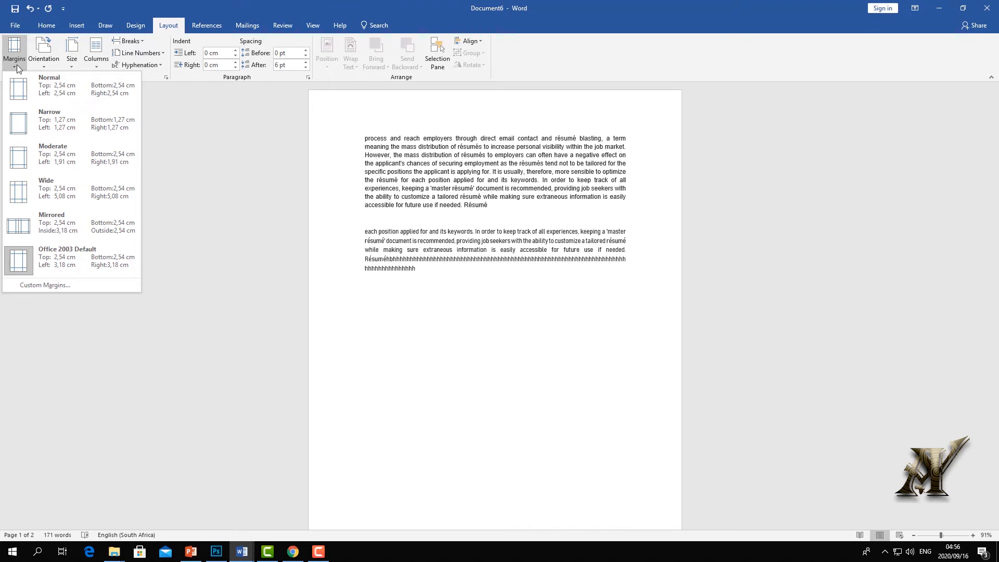
pyautogui.click(40, 287)
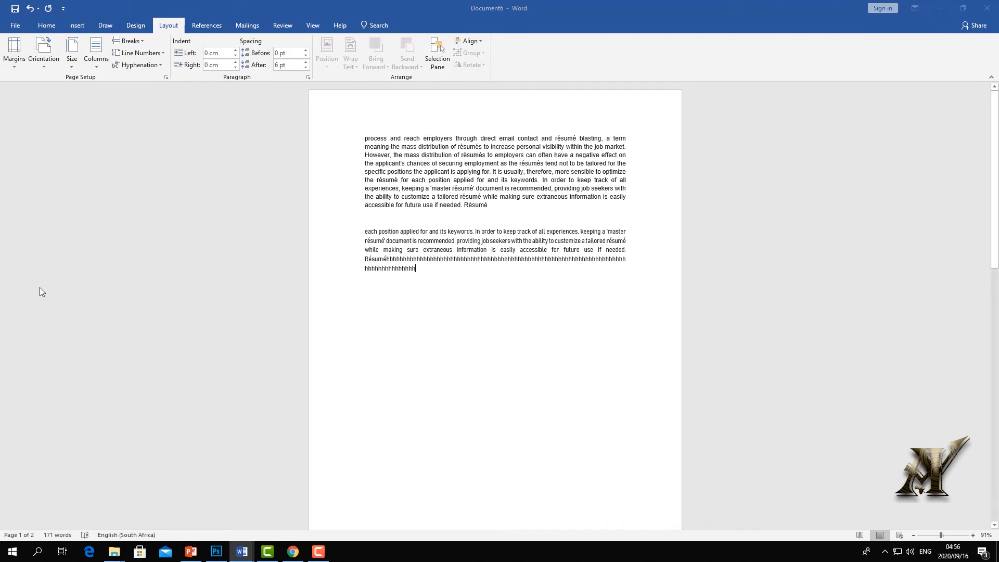
pyautogui.moveTo(490, 132); pyautogui.dragTo(800, 137)
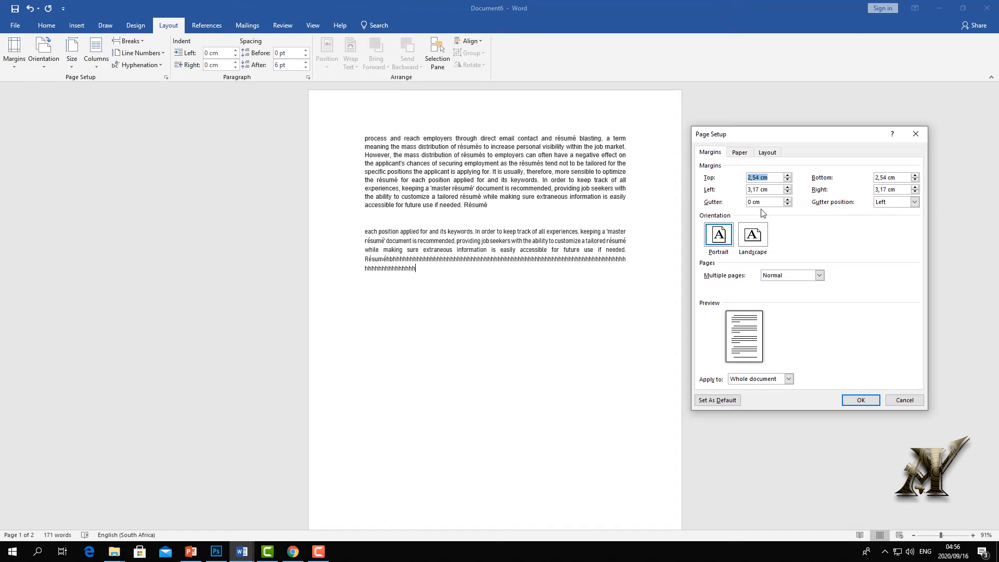
pyautogui.click(787, 180)
pyautogui.click(787, 180)
pyautogui.click(788, 180)
pyautogui.click(788, 180)
pyautogui.click(788, 180)
pyautogui.click(788, 180)
pyautogui.click(787, 180)
pyautogui.click(787, 180)
pyautogui.click(788, 180)
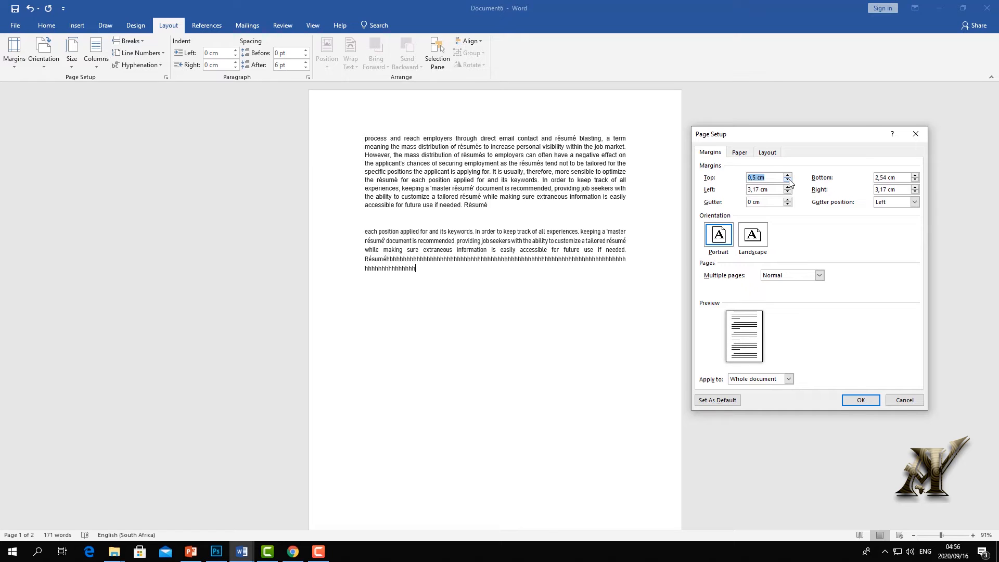
pyautogui.click(861, 400)
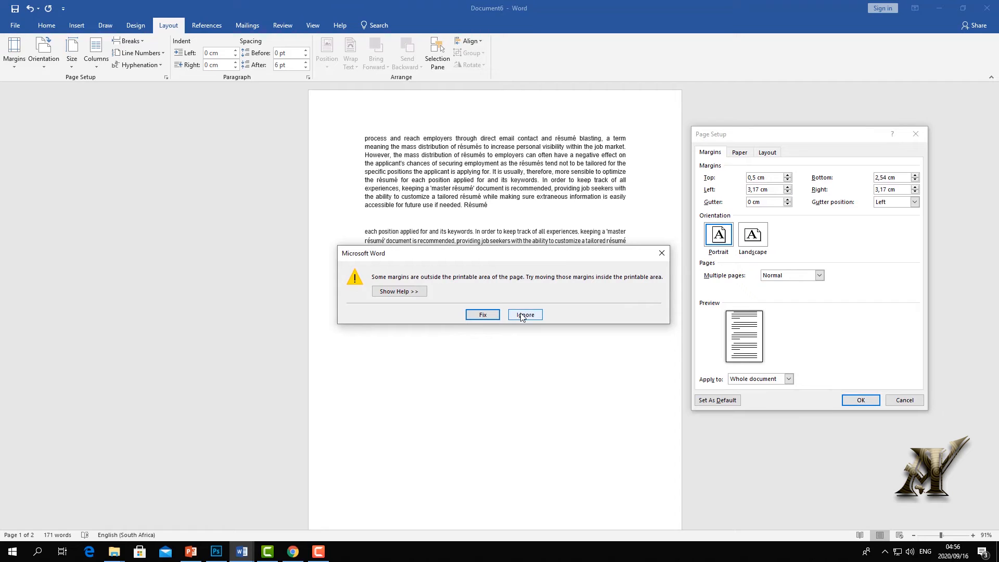
pyautogui.click(525, 315)
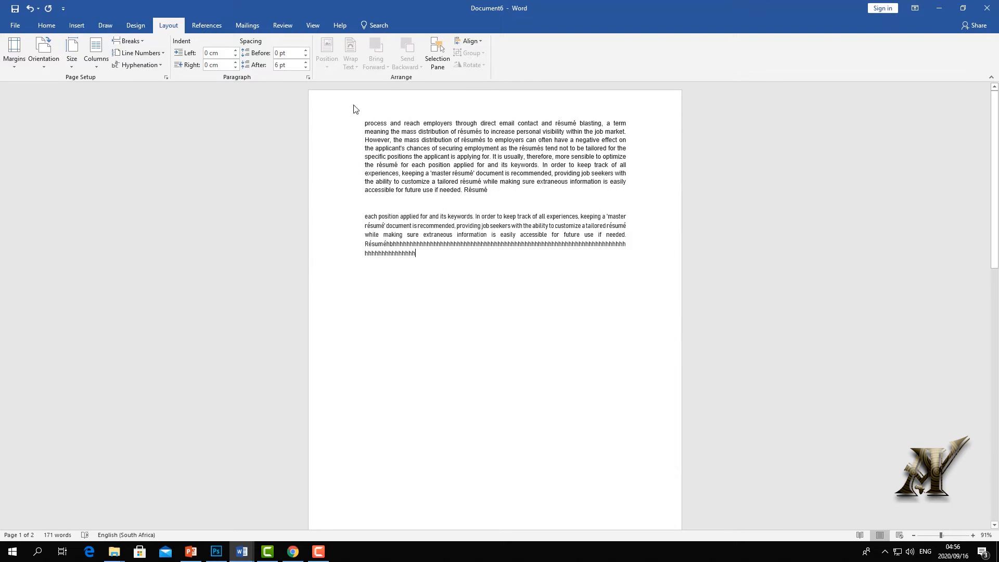
# Reduce the custom left margin to 0,1 cm for the whole document, ignoring the printable-area warning.
pyautogui.click(16, 67)
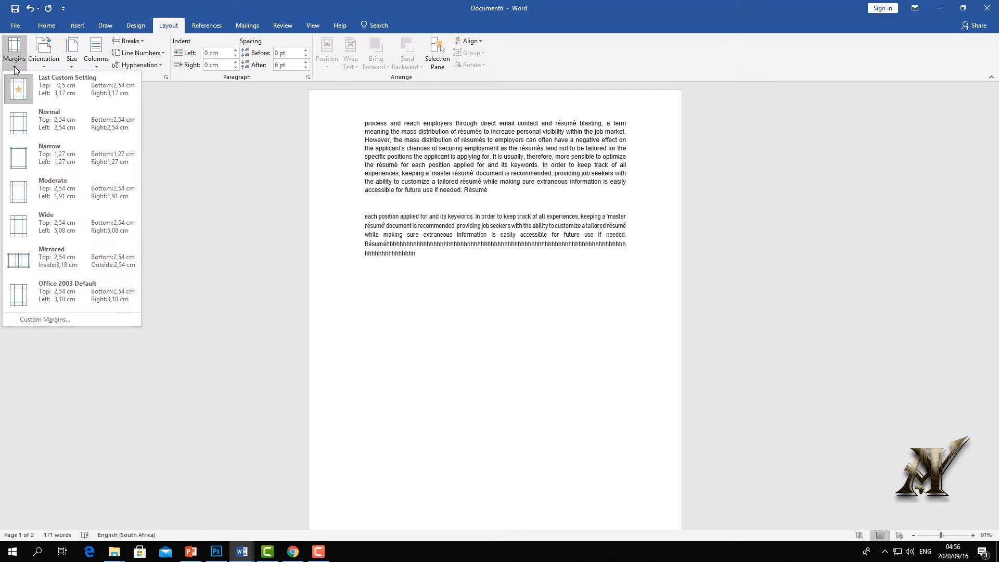
pyautogui.click(52, 318)
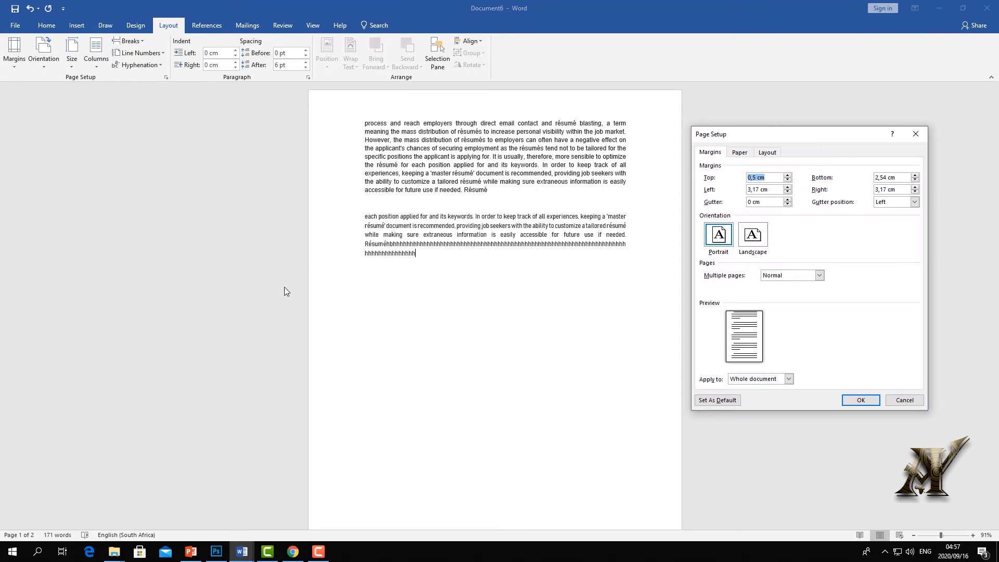
pyautogui.click(788, 192)
pyautogui.click(861, 401)
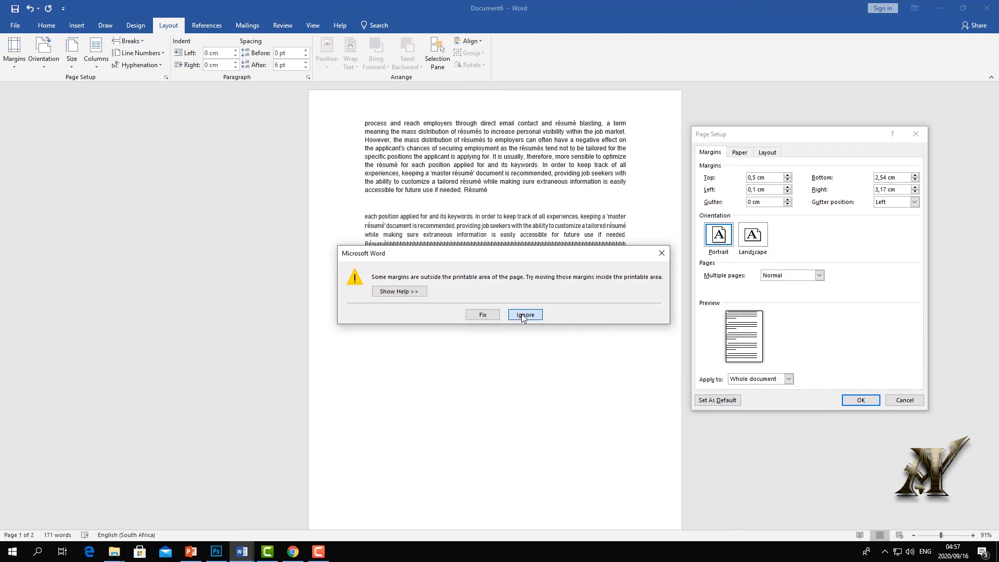
pyautogui.click(523, 316)
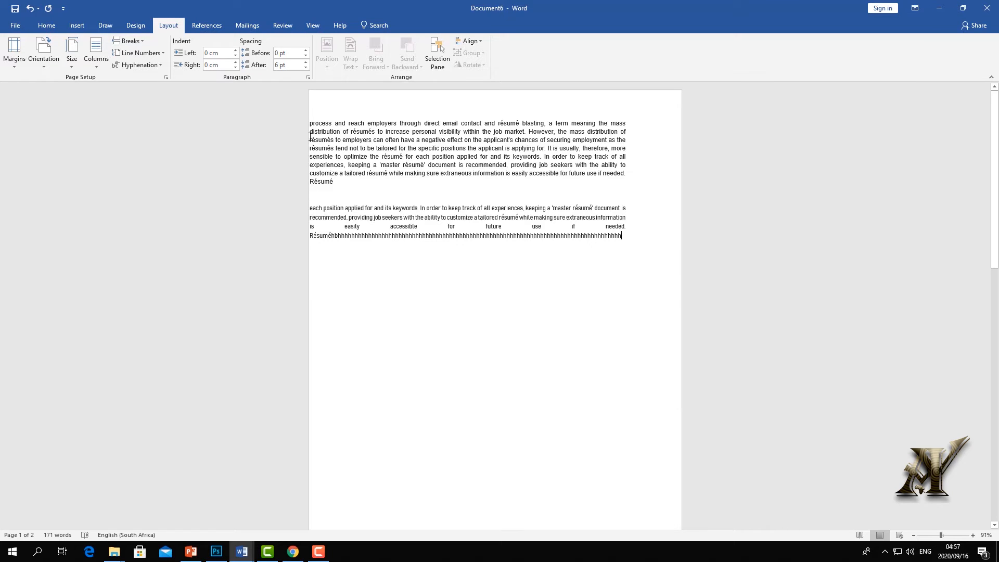
# Reduce the custom right margin to 0,1 cm for the whole document, ignoring the printable-area warning.
pyautogui.click(14, 66)
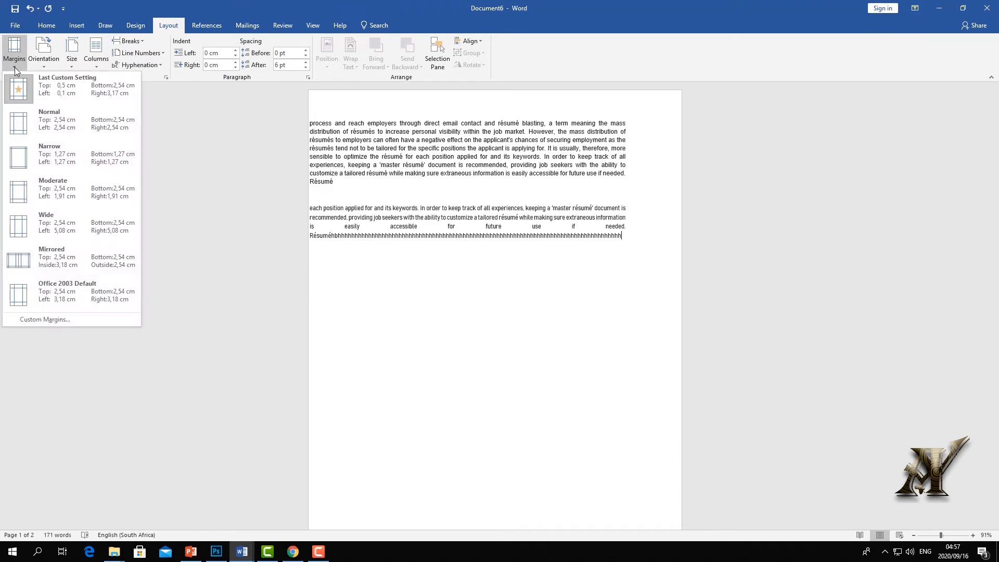
pyautogui.click(48, 318)
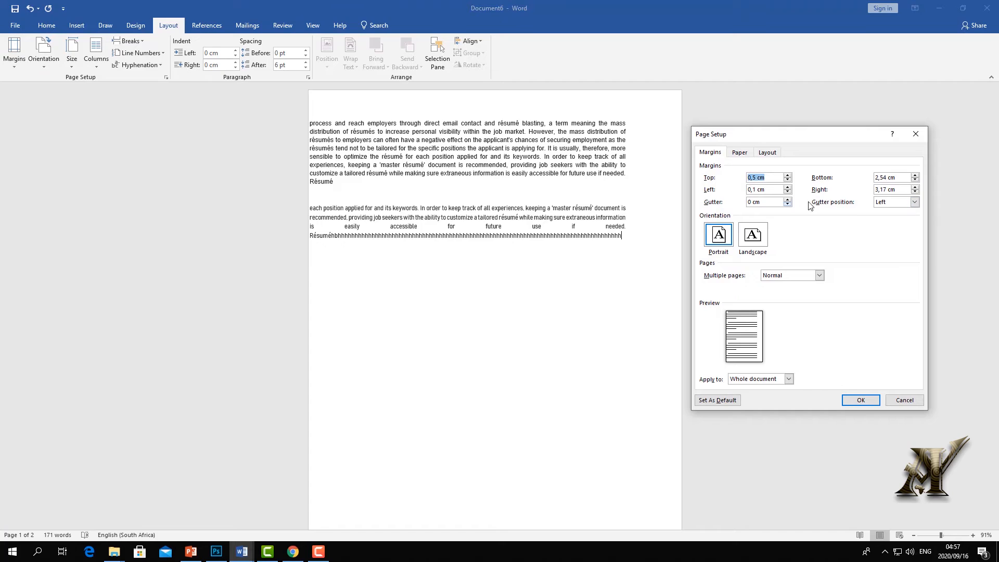
pyautogui.click(916, 192)
pyautogui.click(915, 193)
pyautogui.click(861, 400)
pyautogui.click(525, 316)
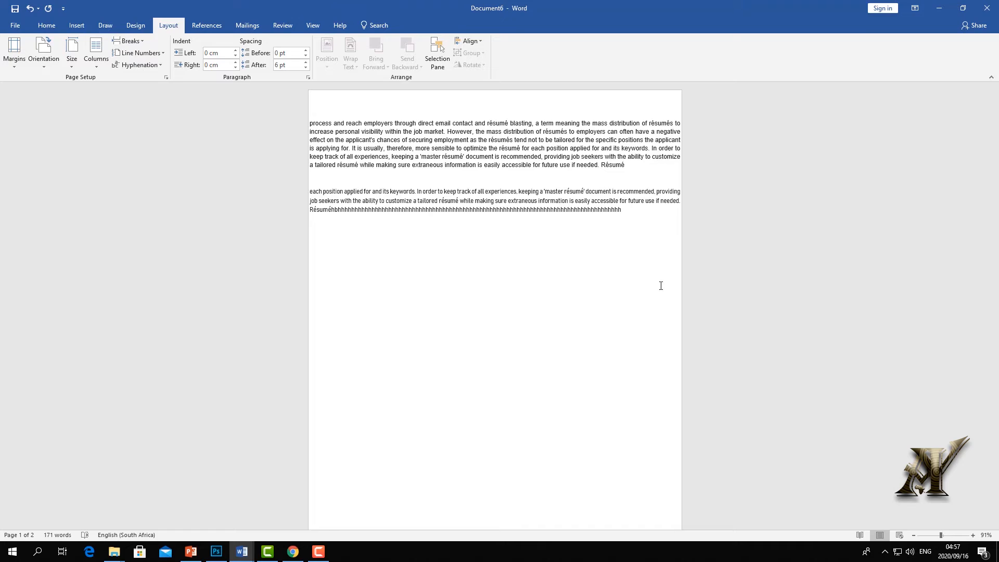
# Set both the left and right custom margins to 0,5 cm, ignoring the printable-area warning.
pyautogui.click(11, 69)
pyautogui.click(70, 317)
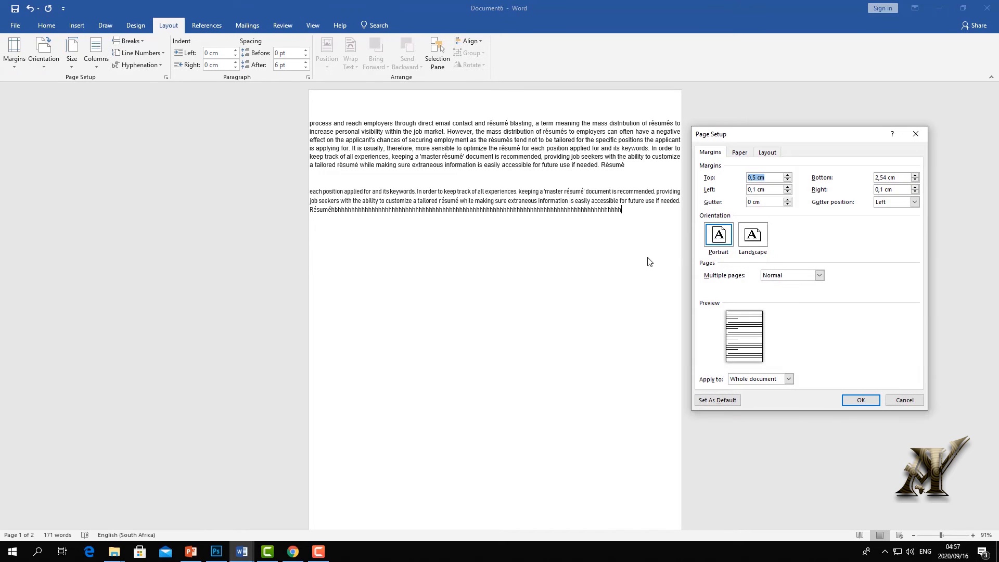
pyautogui.click(787, 189)
pyautogui.click(787, 188)
pyautogui.click(915, 187)
pyautogui.click(915, 187)
pyautogui.click(915, 186)
pyautogui.click(866, 399)
pyautogui.click(526, 314)
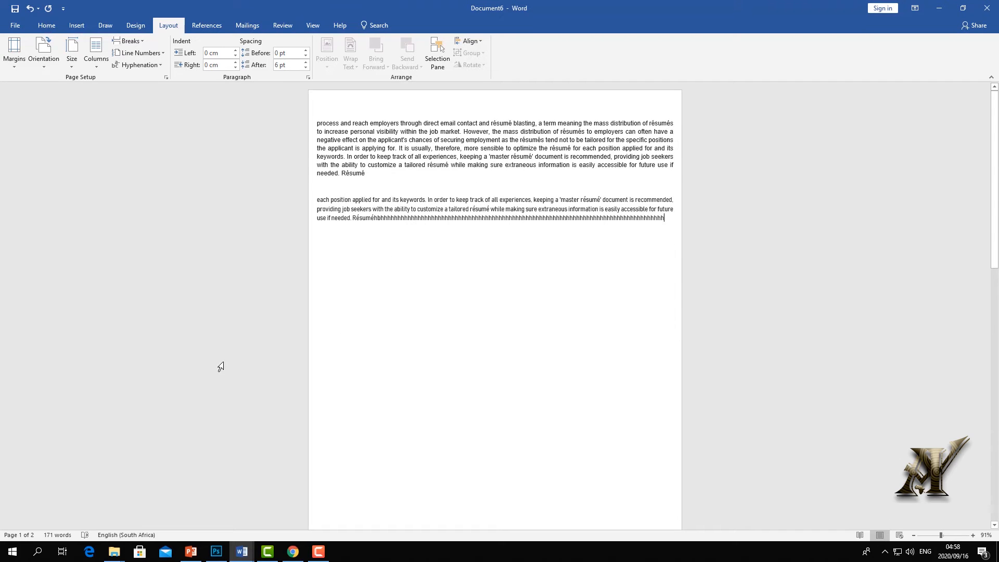
# Reset the page margins to the Normal preset, then switch them to Narrow.
pyautogui.click(14, 70)
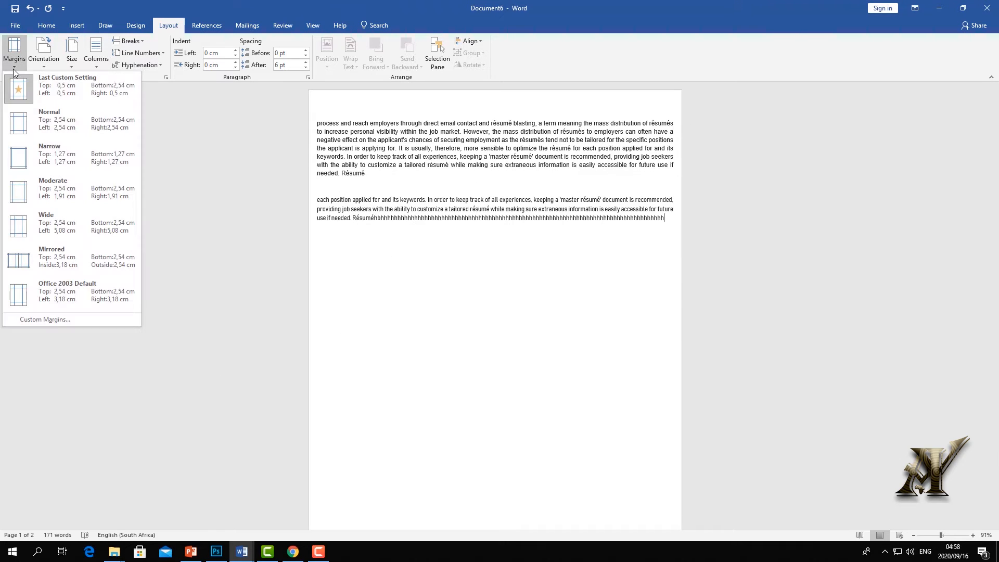
pyautogui.click(43, 123)
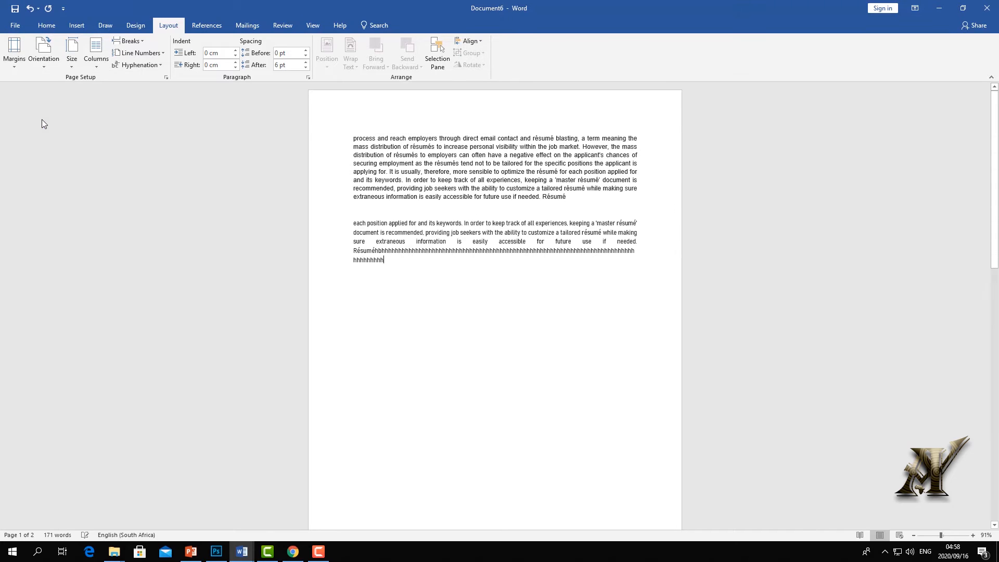
pyautogui.click(16, 64)
pyautogui.click(45, 163)
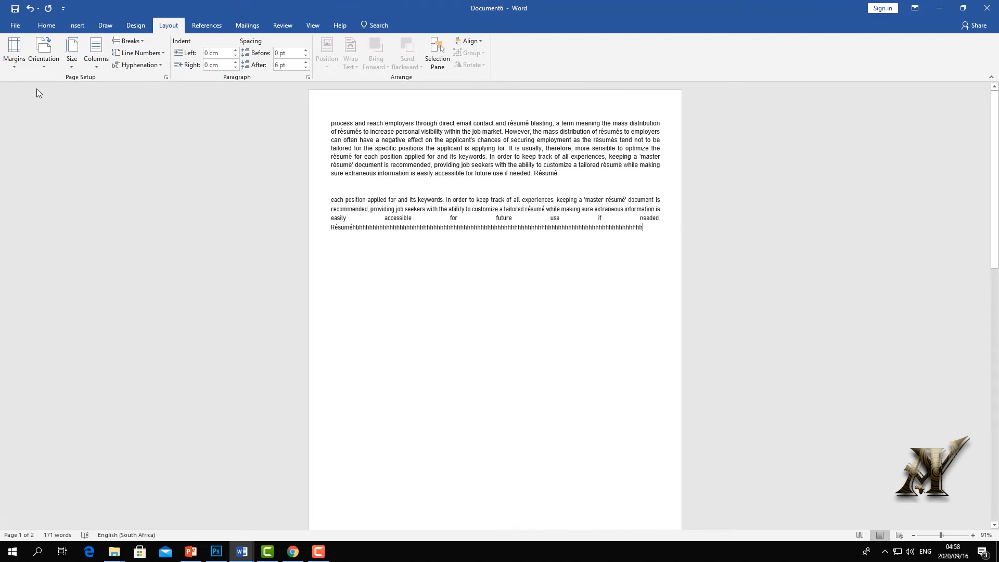
# Add a run of filler text after the last paragraph on page 1 and set the page orientation to landscape.
pyautogui.click(46, 68)
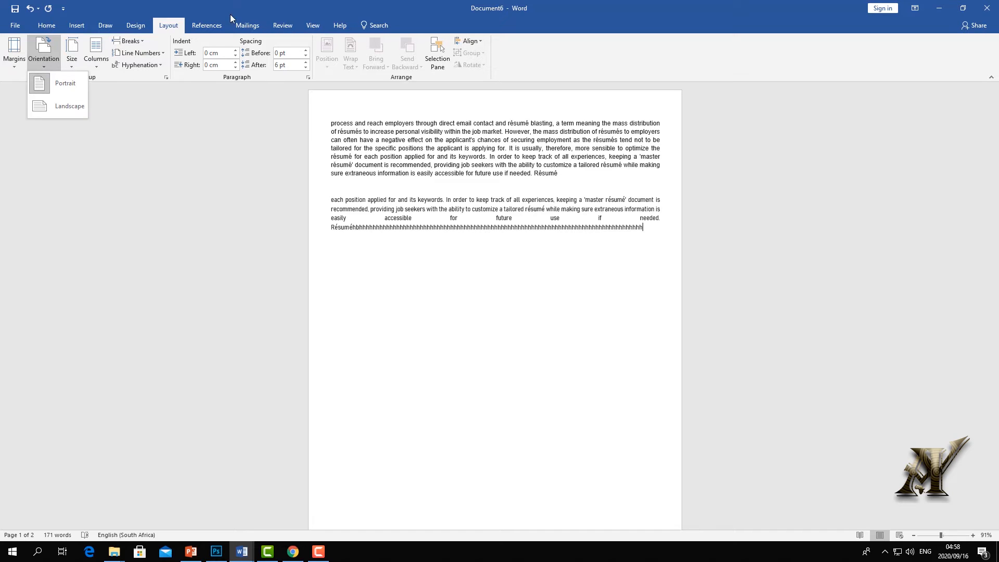
pyautogui.click(380, 367)
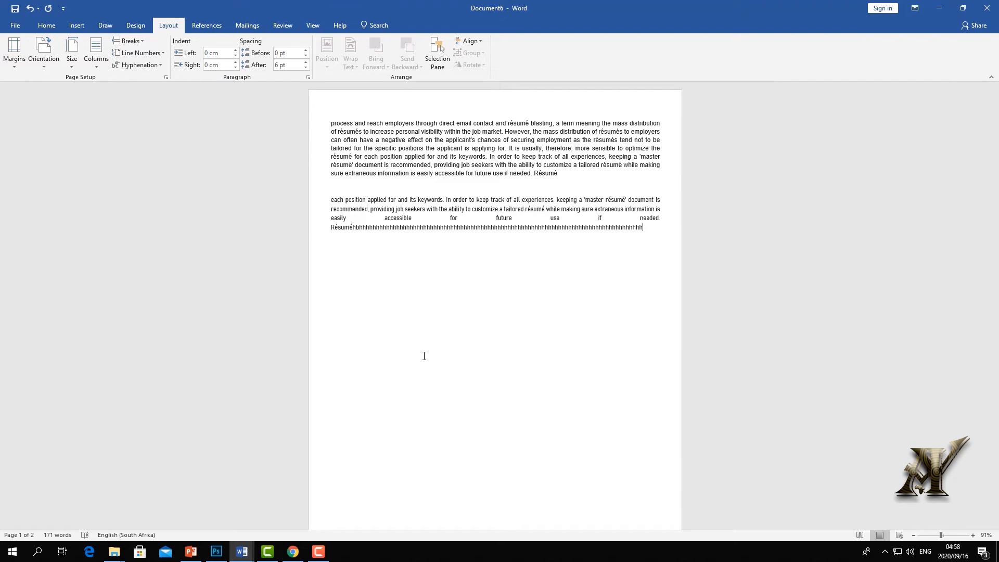
pyautogui.write("fdg;dl[;'glgfkl;kl;kl;kl;kl;kl;kl;kl;kl;kl;kl;kl;kl;kl;kl;kl;kl;kl;kl;kl;kl;kl;kl;kl;kl;kl;kl;kl;kl;kl;kl;kl;kl;kl;kl;kl;kl;kl;kl;kl;kl;kl;kl;kl;kl;kl;kl;kl;kl;kl;kl;kl;kl;kl;kl;kl;kl;kl;kl;kl;kl;kl;kl;kl;kl;kl;kl;kl;kl;kl;kl;kl;kl;kl;kl;kl;kl;kl;kl;kl;kl;kl;kl;kl;kl;kl;kl;kl;kl;kl;kl;kl;kl;kl;kl;kl;kl;kl;kl;kl;kl;kl;kl;kl;")
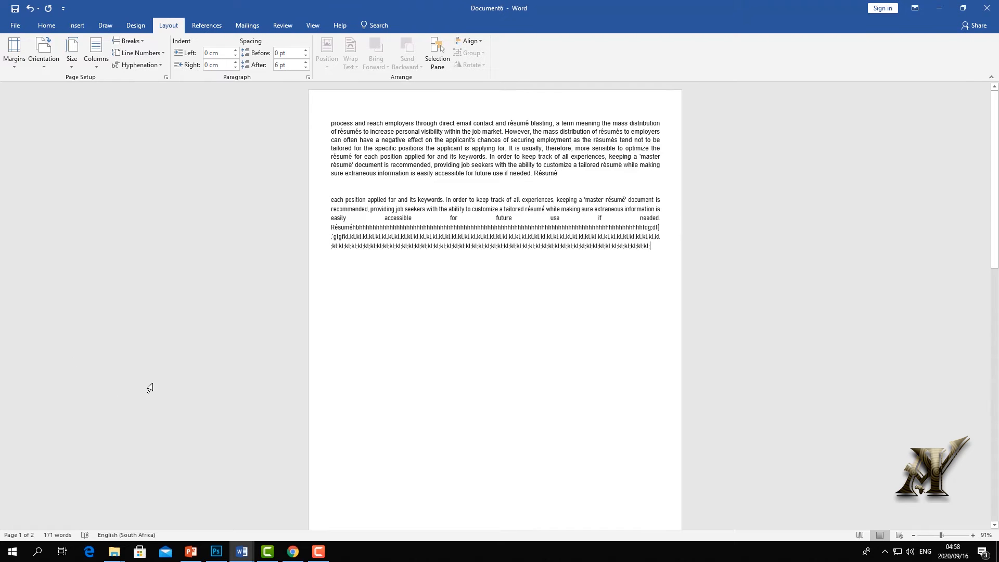
pyautogui.click(42, 70)
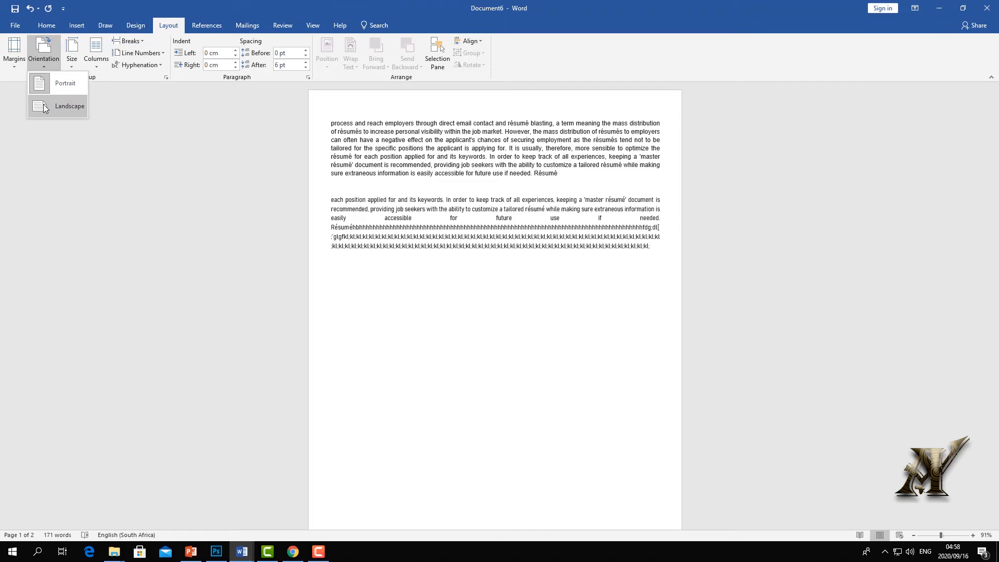
pyautogui.click(43, 104)
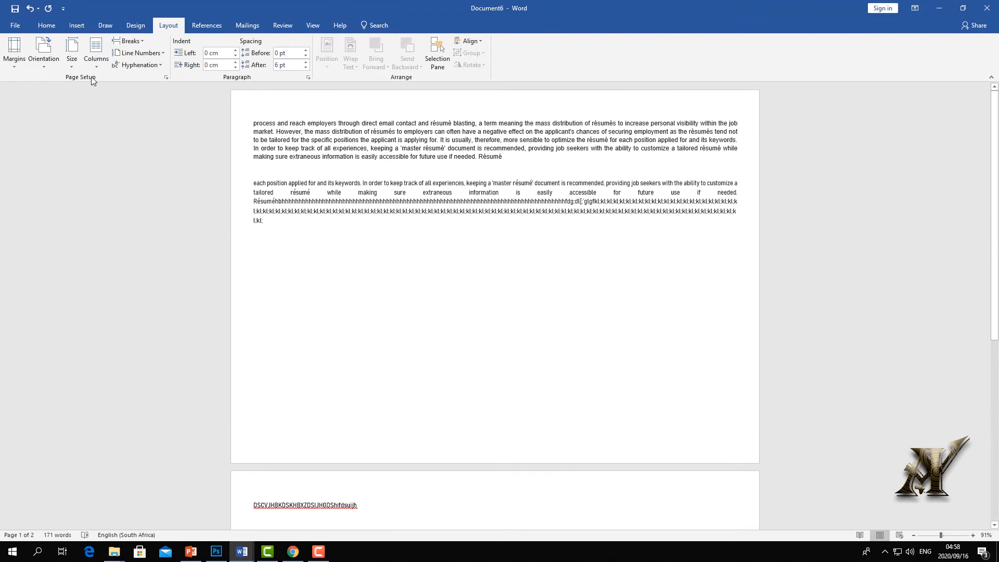
# Insert a table with seven columns and eight rows below the text and fill its first row with filler text.
pyautogui.click(76, 25)
pyautogui.click(83, 52)
pyautogui.click(136, 163)
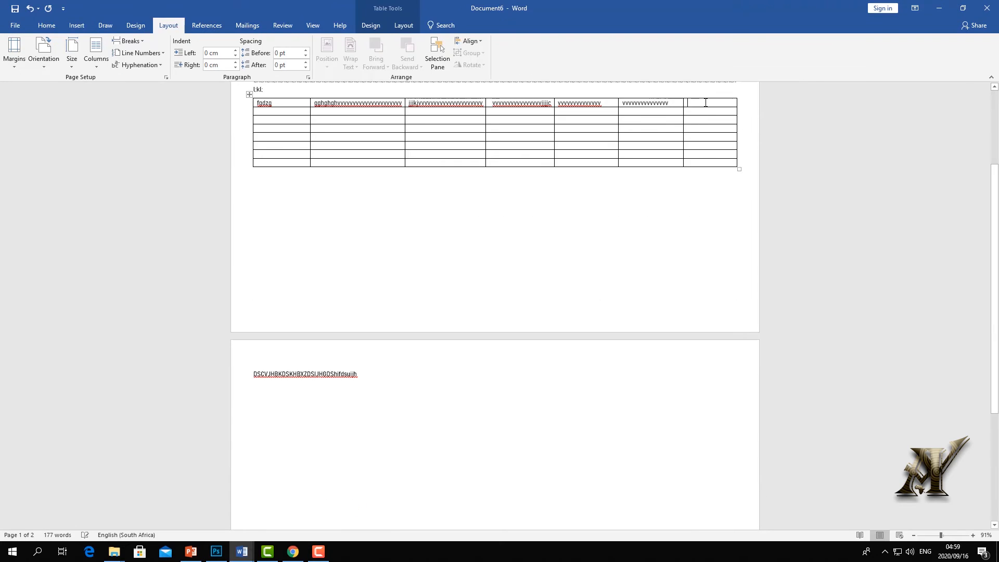
pyautogui.write('vvvvvvvvvvvvvvvv')
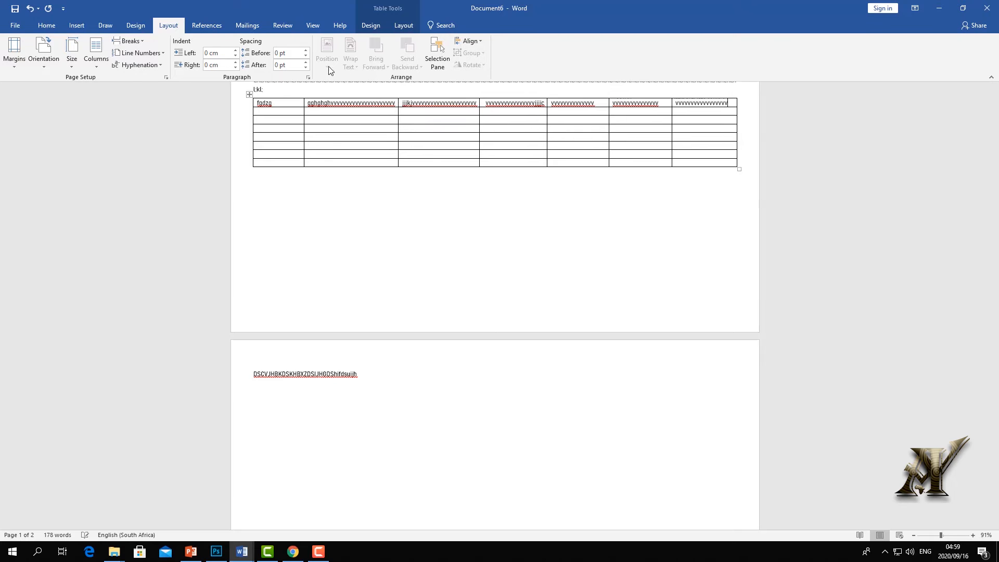
pyautogui.click(281, 103)
pyautogui.write('vvvvvvvvvvvv')
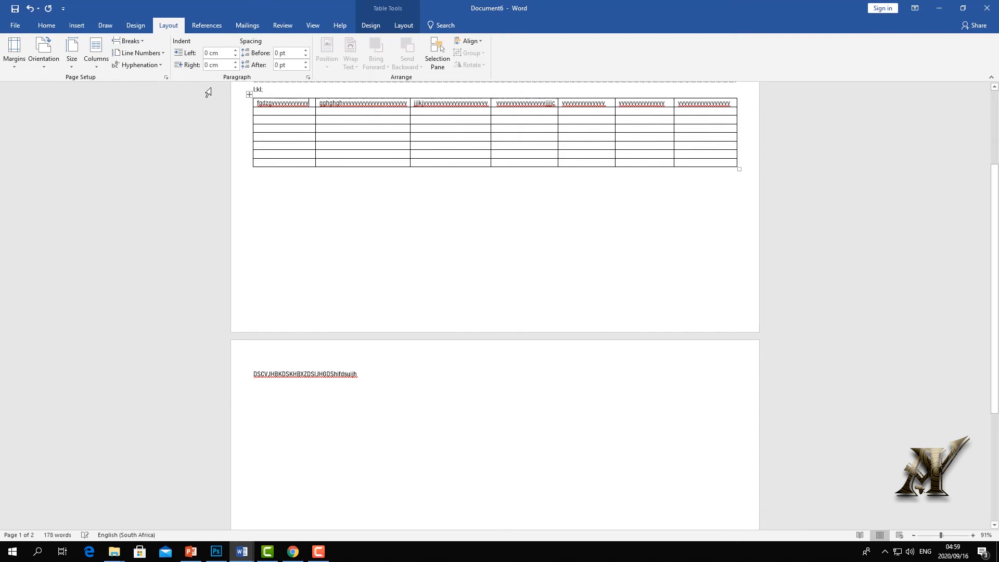
# Set the page orientation to portrait and check how the table's header row fits.
pyautogui.click(44, 62)
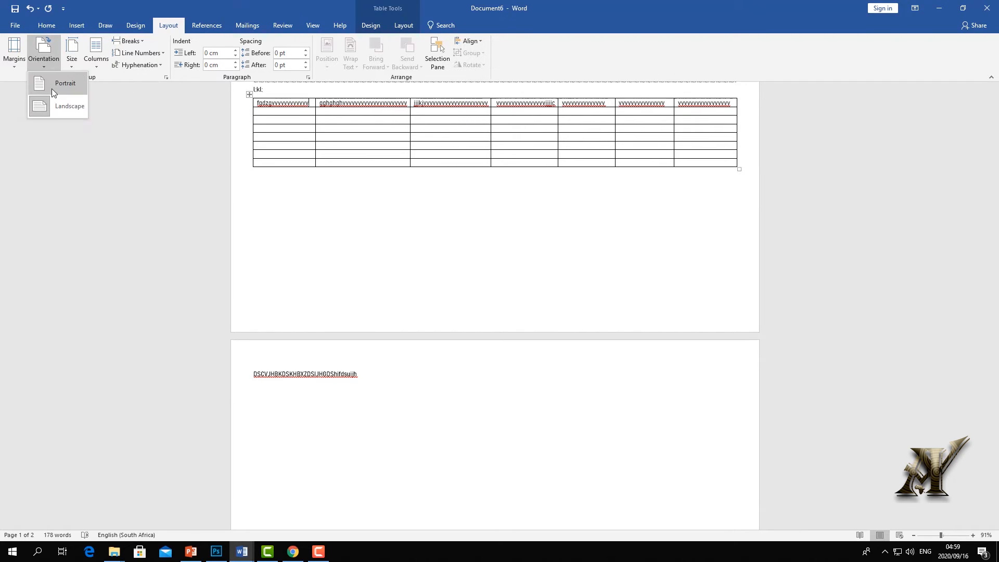
pyautogui.click(52, 91)
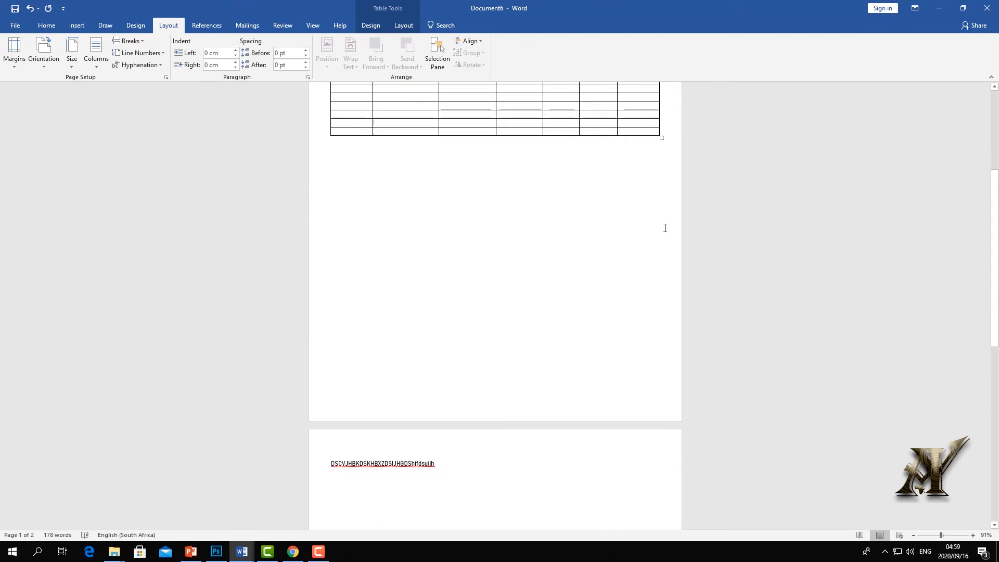
pyautogui.scroll(2, 665, 228)
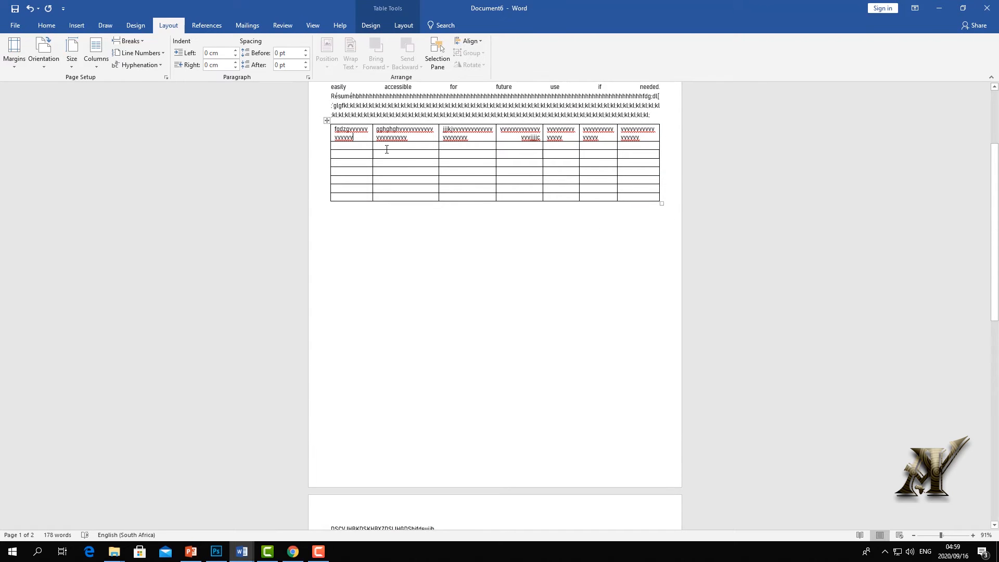
pyautogui.scroll(12, 406, 171)
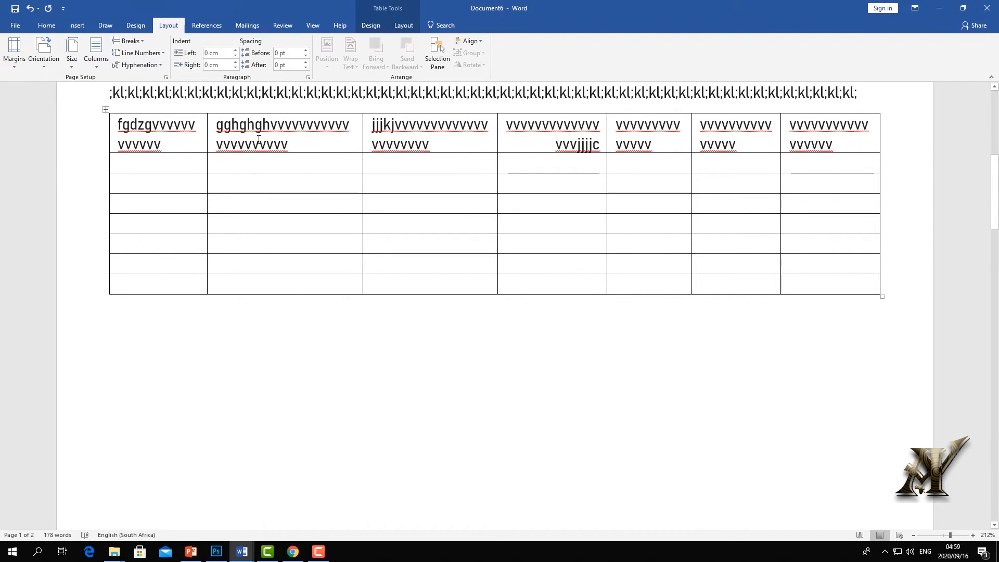
# Set the page orientation to landscape to compare the table's fit and return it to portrait.
pyautogui.click(43, 64)
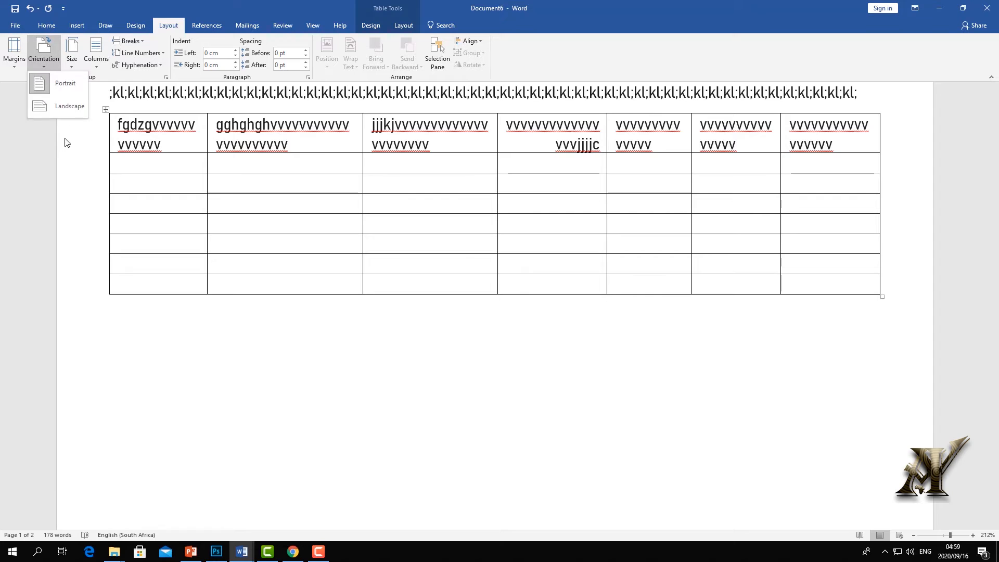
pyautogui.click(56, 109)
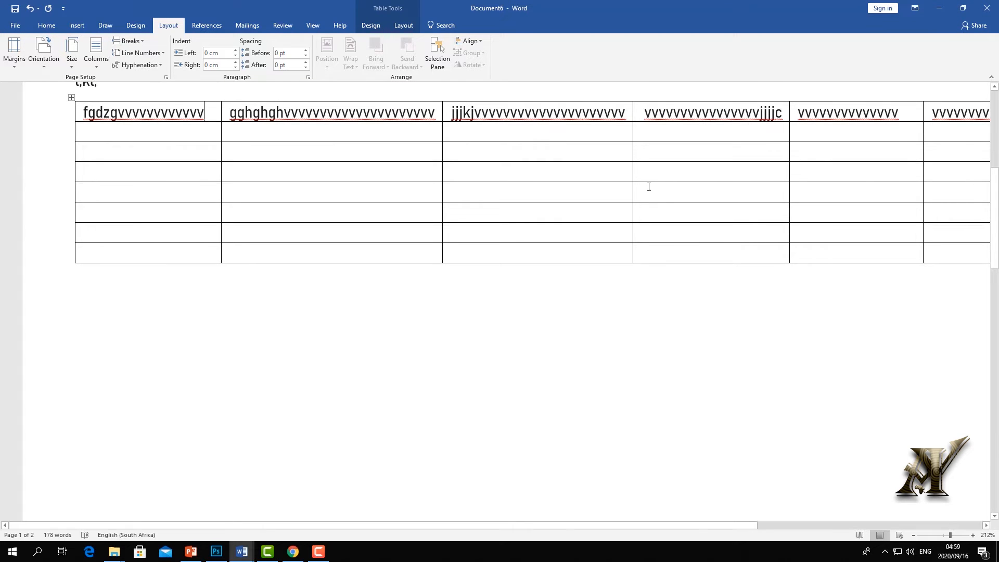
pyautogui.moveTo(949, 535); pyautogui.dragTo(937, 534)
pyautogui.scroll(1, 601, 230)
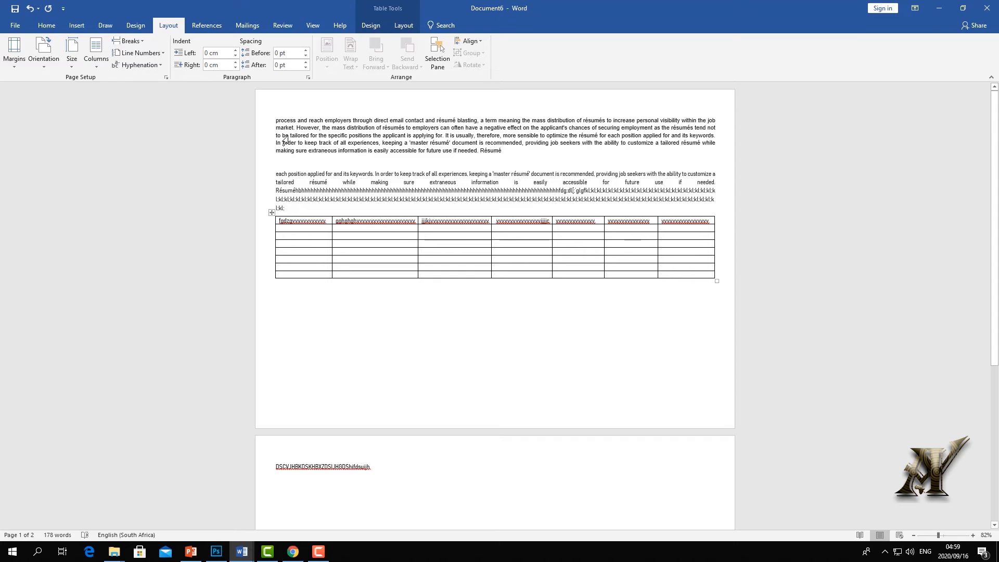
pyautogui.click(44, 68)
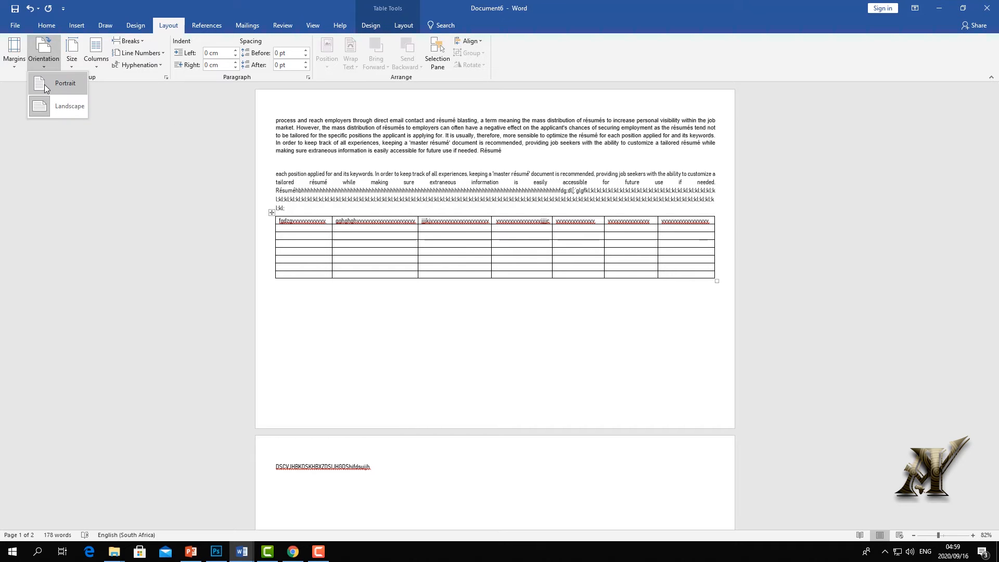
pyautogui.click(83, 88)
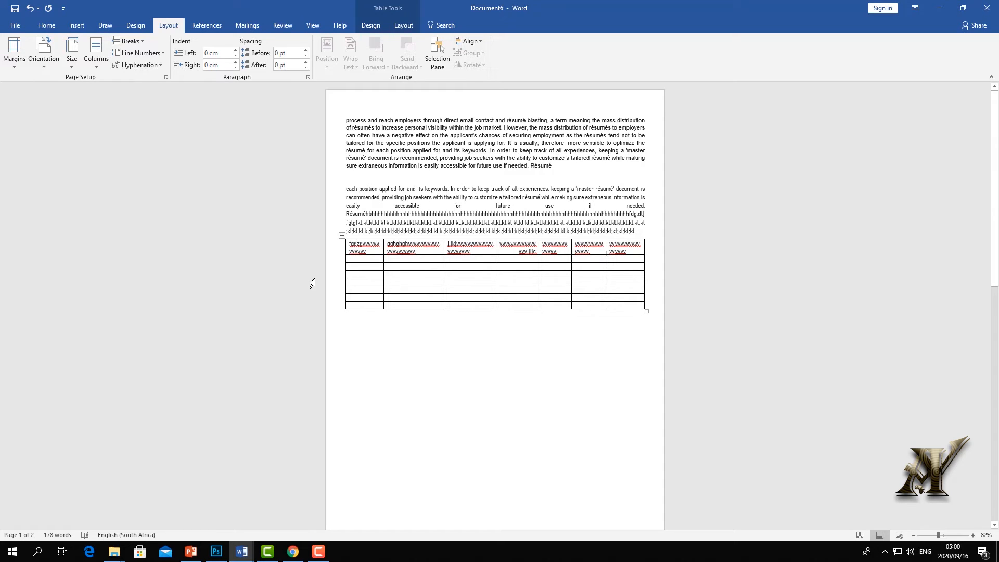
# Check the preset paper sizes, switch to Chrome and search Google for printing sizes.
pyautogui.click(45, 68)
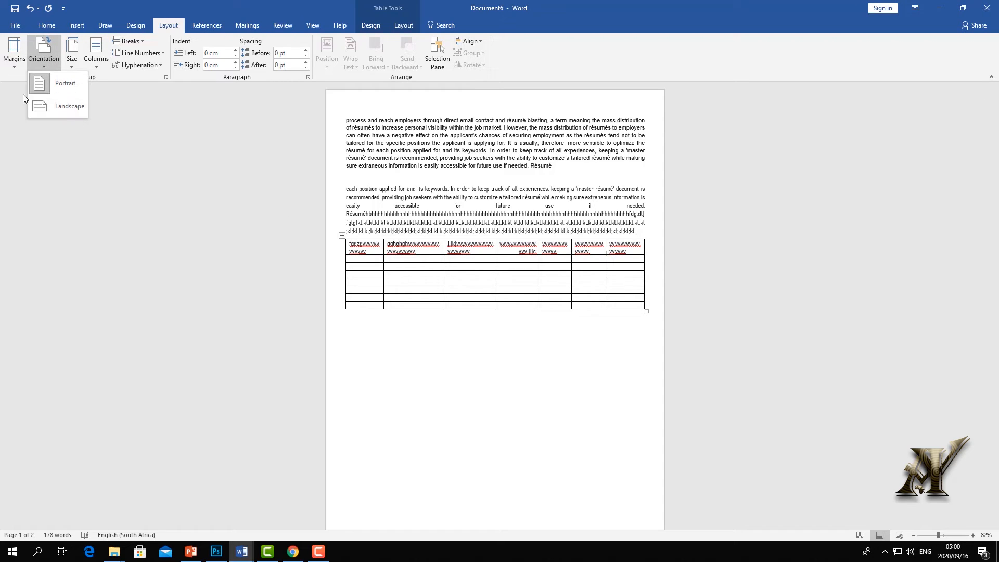
pyautogui.click(70, 69)
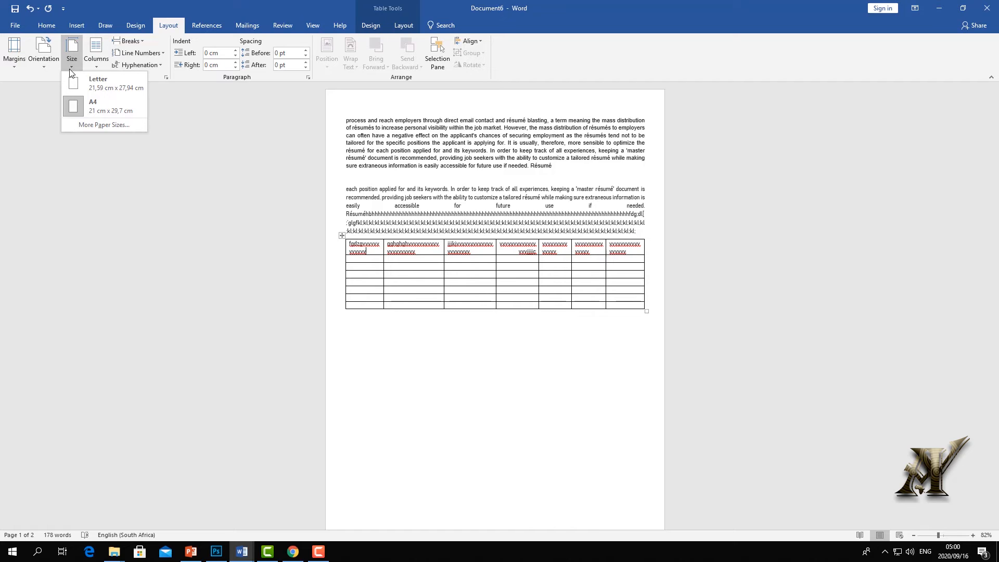
pyautogui.click(293, 551)
pyautogui.click(434, 202)
pyautogui.write('pr')
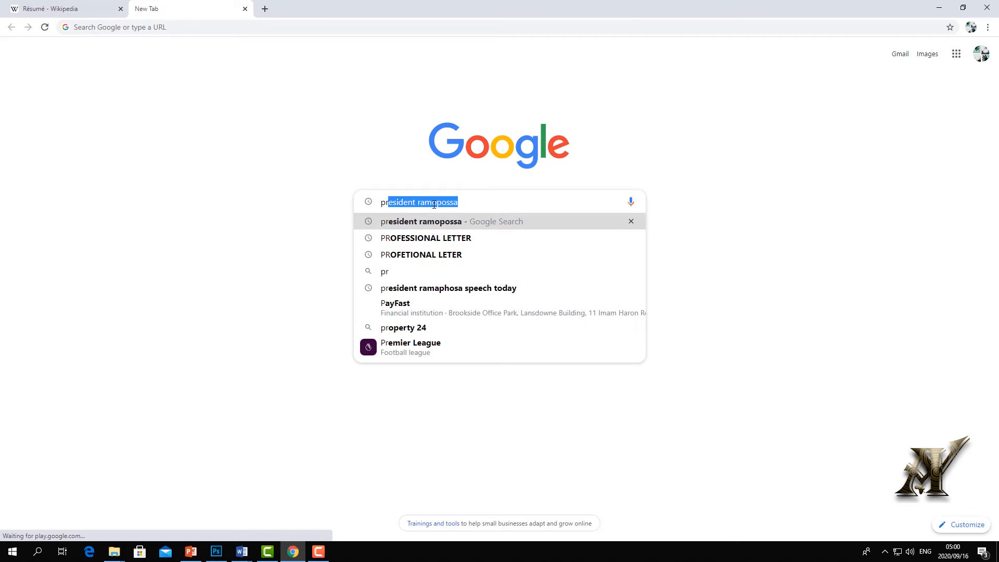
pyautogui.write('inting size')
pyautogui.press('Return')
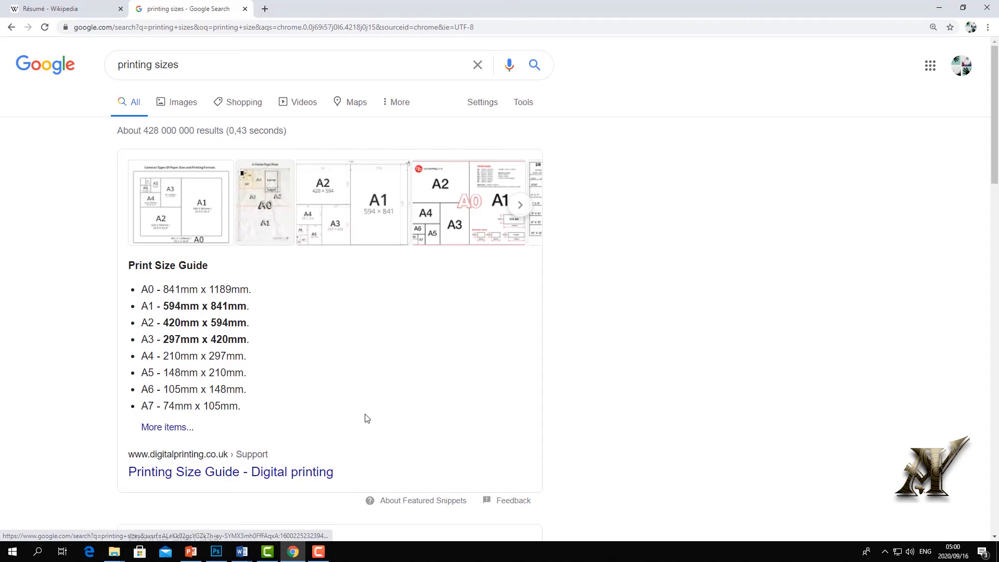
# Switch back to Word and bring up Document6 with the résumé text and table.
pyautogui.click(242, 552)
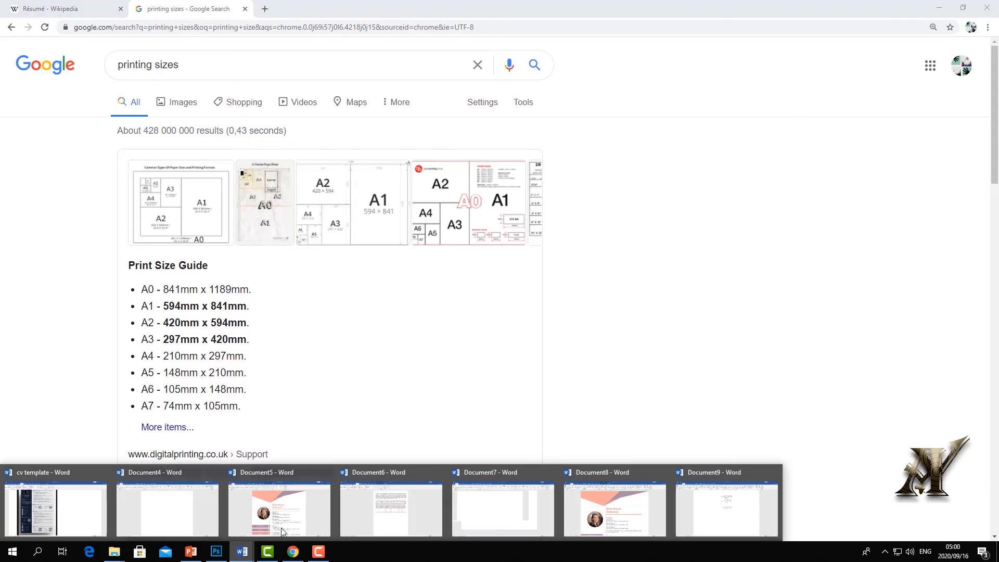
pyautogui.click(696, 517)
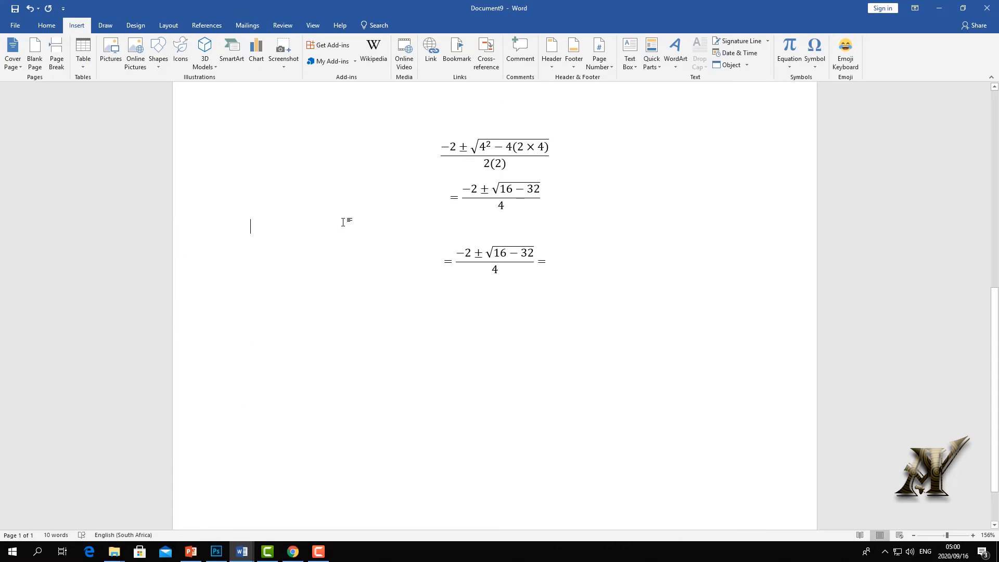
pyautogui.click(244, 546)
pyautogui.click(140, 512)
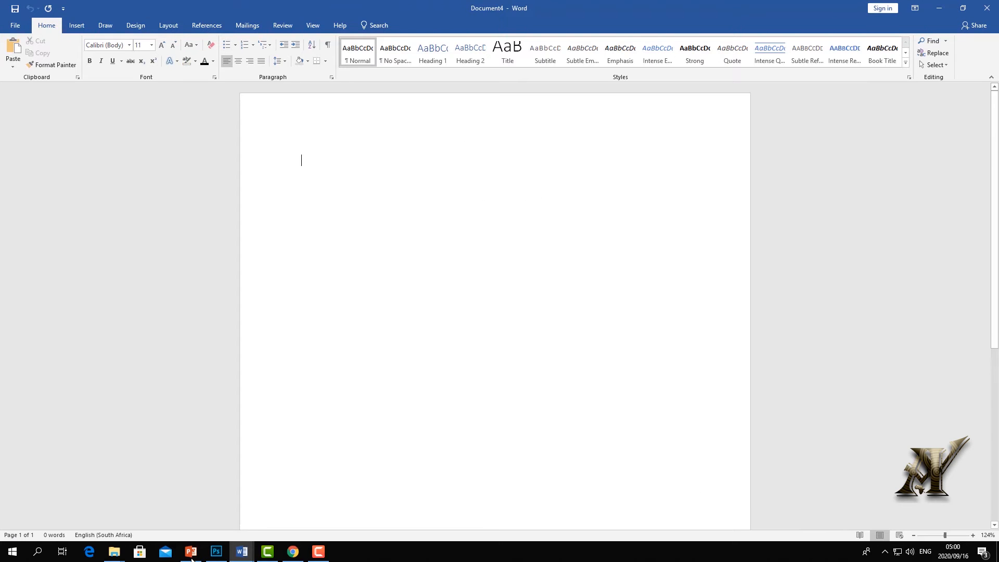
pyautogui.click(242, 551)
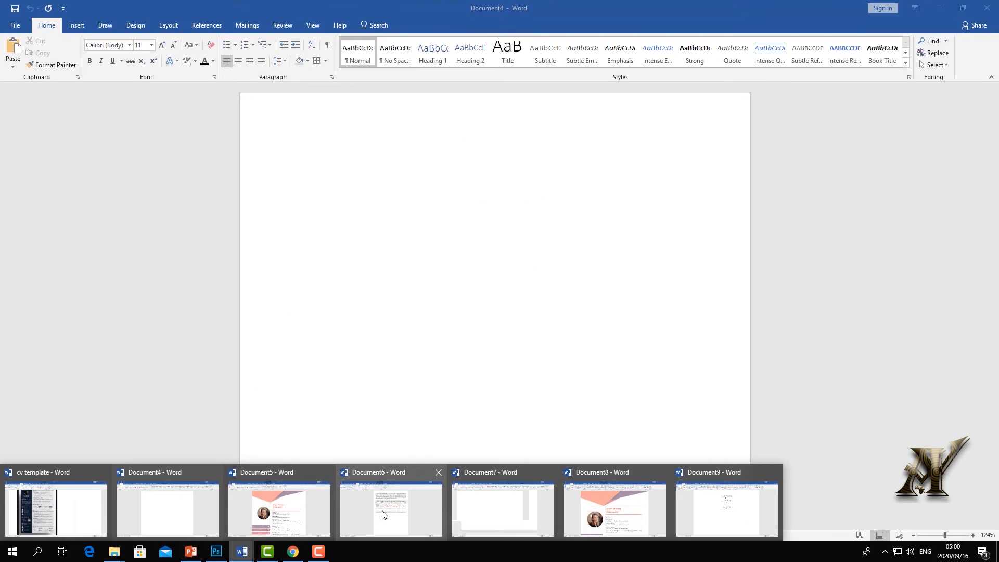
pyautogui.click(382, 515)
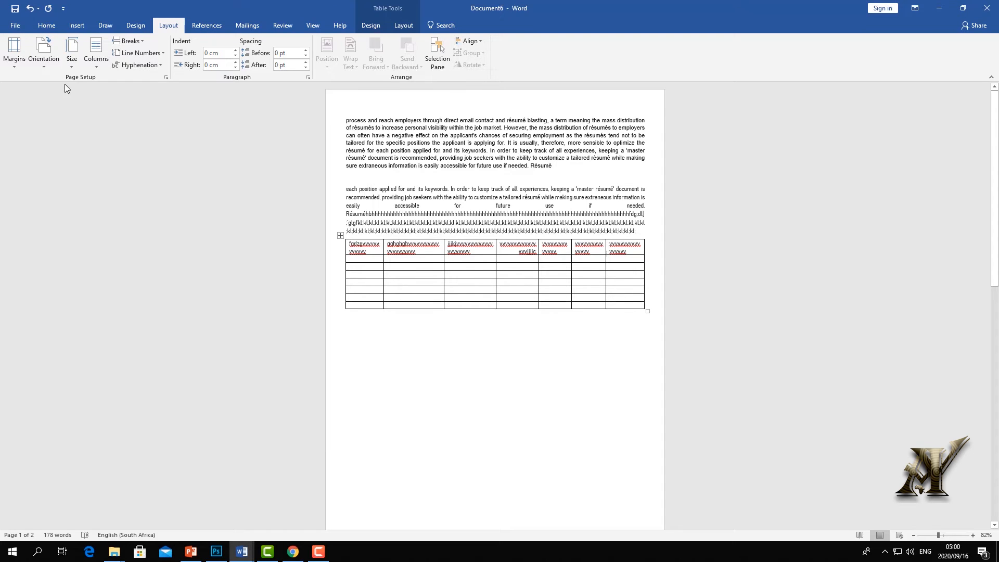
# Open the additional paper size settings for the document and choose A4 as the paper size.
pyautogui.click(73, 65)
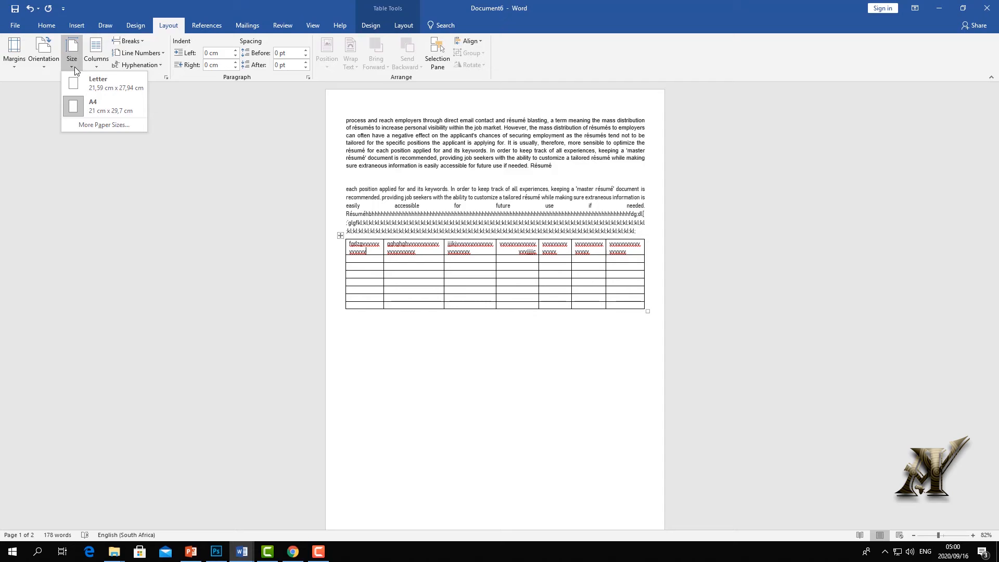
pyautogui.click(95, 126)
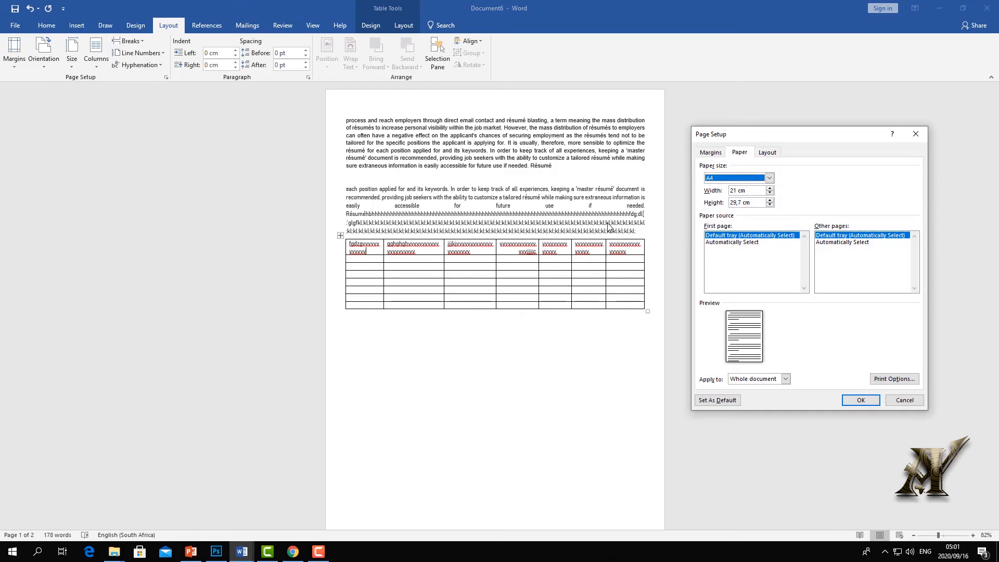
pyautogui.click(770, 178)
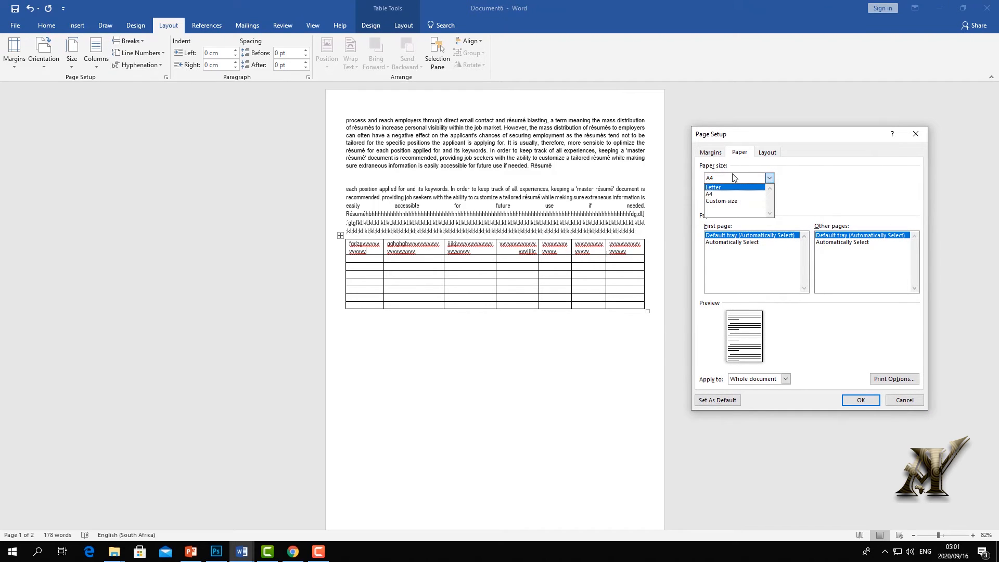
pyautogui.click(734, 193)
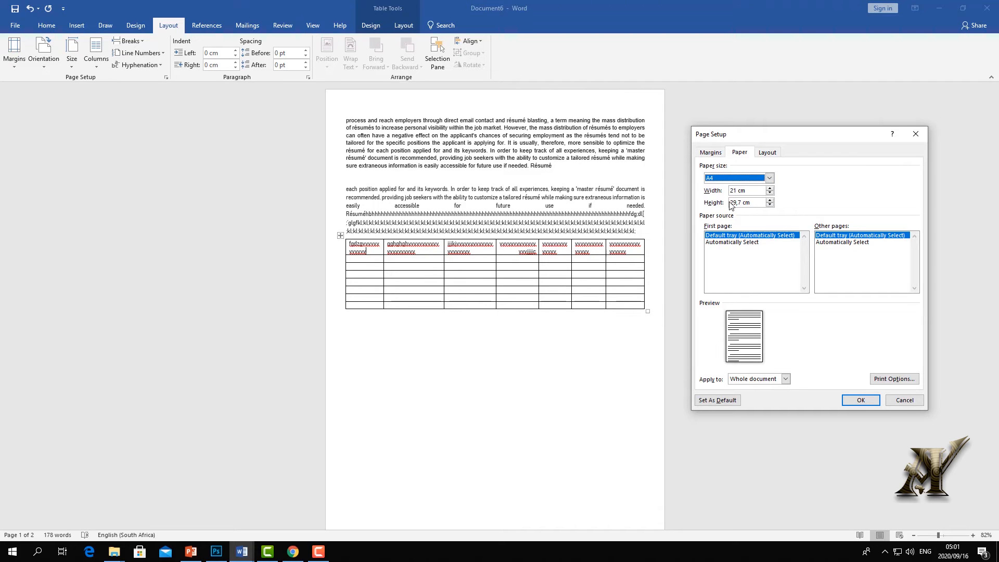
# Look up the A5 dimensions in Chrome and set the paper width to 148 cm in Word's Page Setup.
pyautogui.click(292, 551)
pyautogui.moveTo(739, 191); pyautogui.dragTo(722, 189)
pyautogui.write('148')
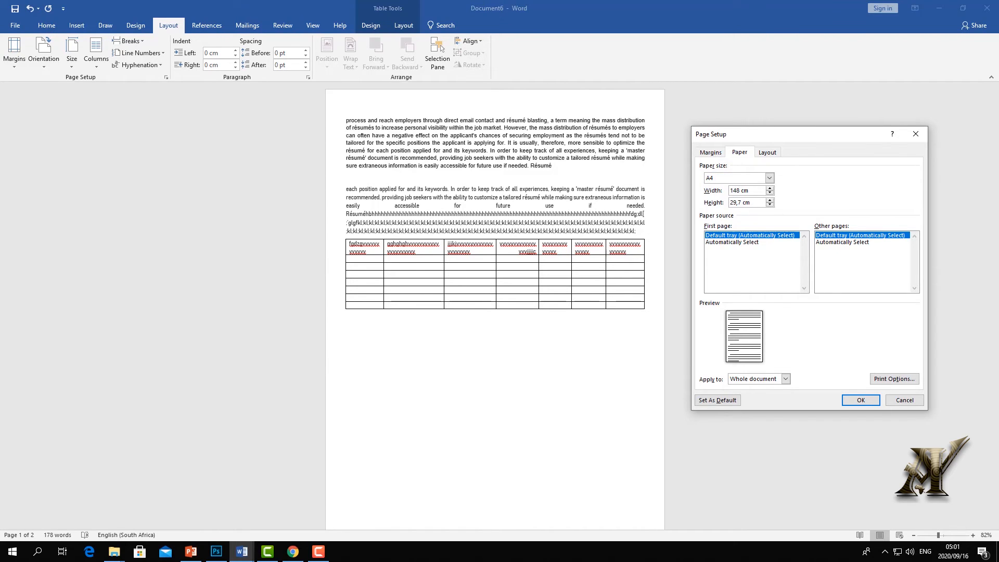
# Recheck the A5 dimensions in Chrome and replace the paper width in Word's Page Setup with 14,8 cm.
pyautogui.click(293, 552)
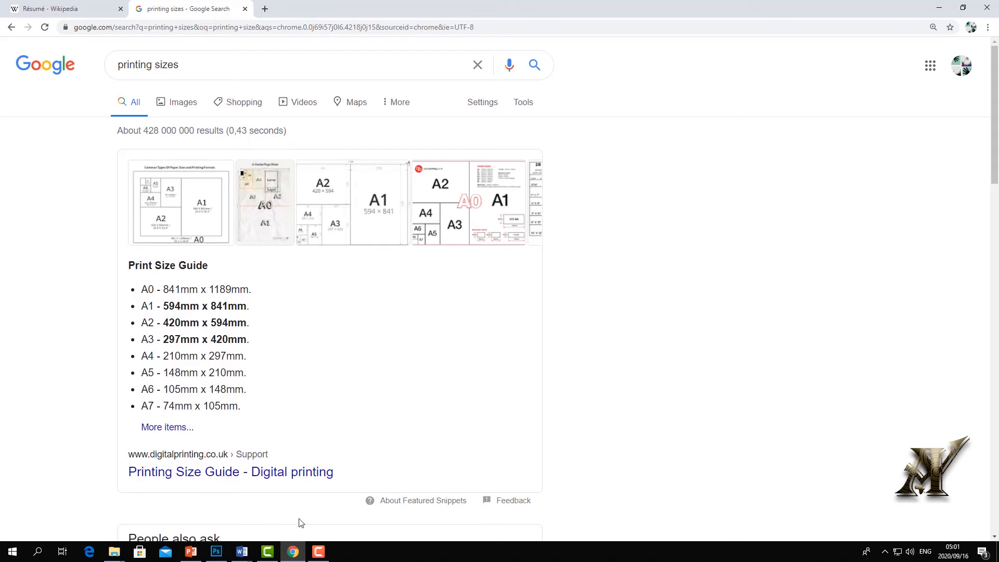
pyautogui.click(242, 551)
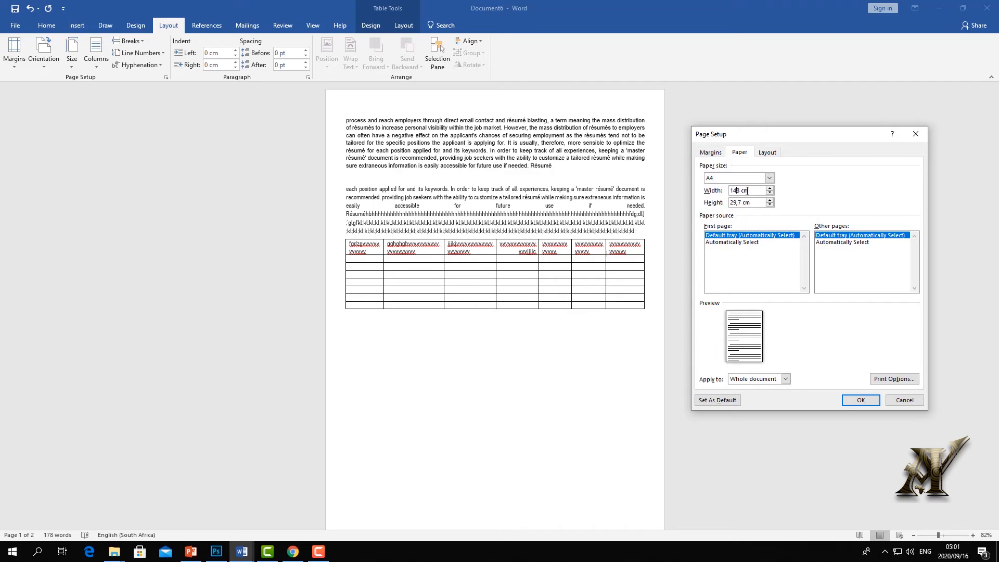
pyautogui.hotkey('ctrl', 'a')
pyautogui.press('BackSpace')
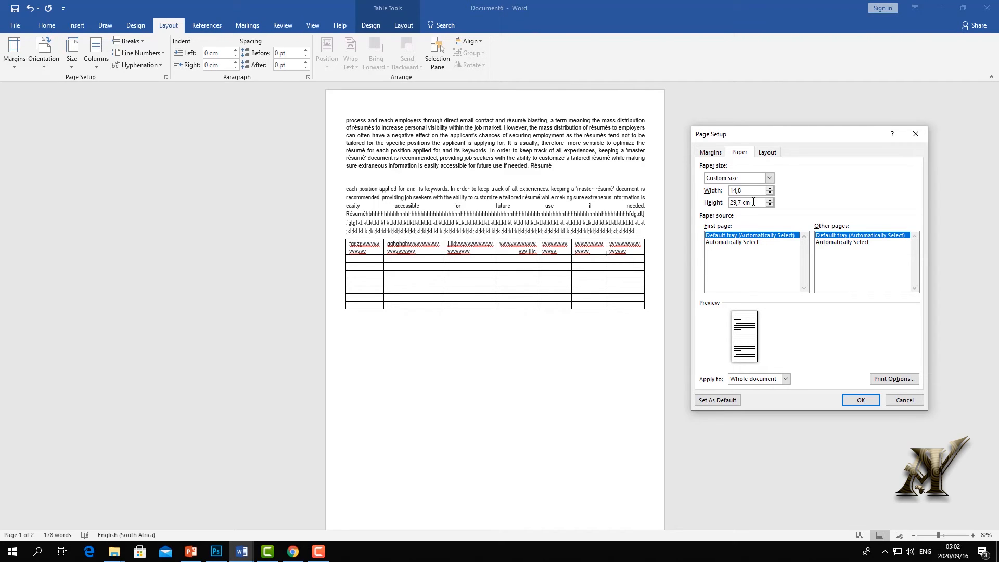
# Recheck the A5 dimensions in Chrome, set the paper height in Word's Page Setup to 21 cm and apply the custom size.
pyautogui.click(293, 551)
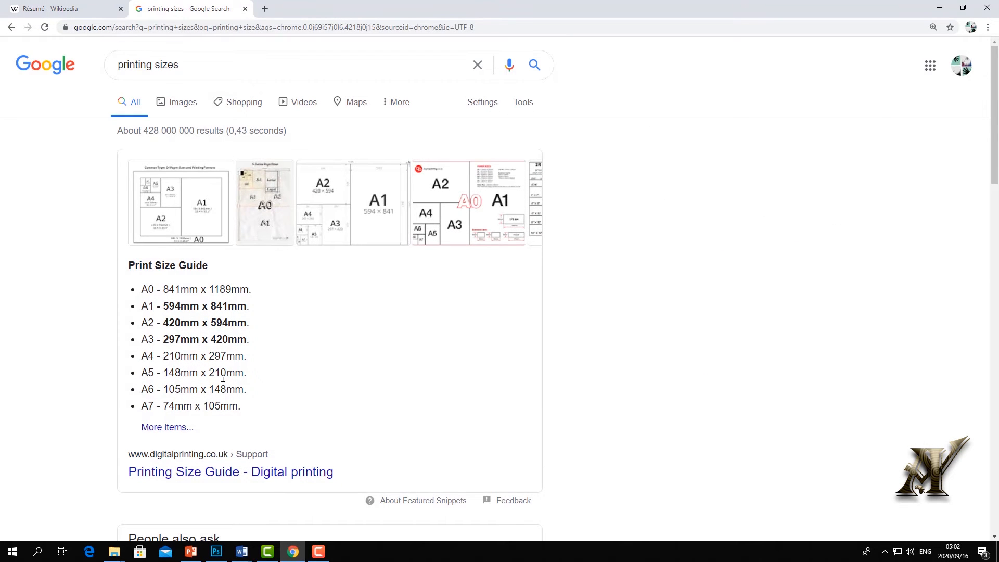
pyautogui.click(939, 7)
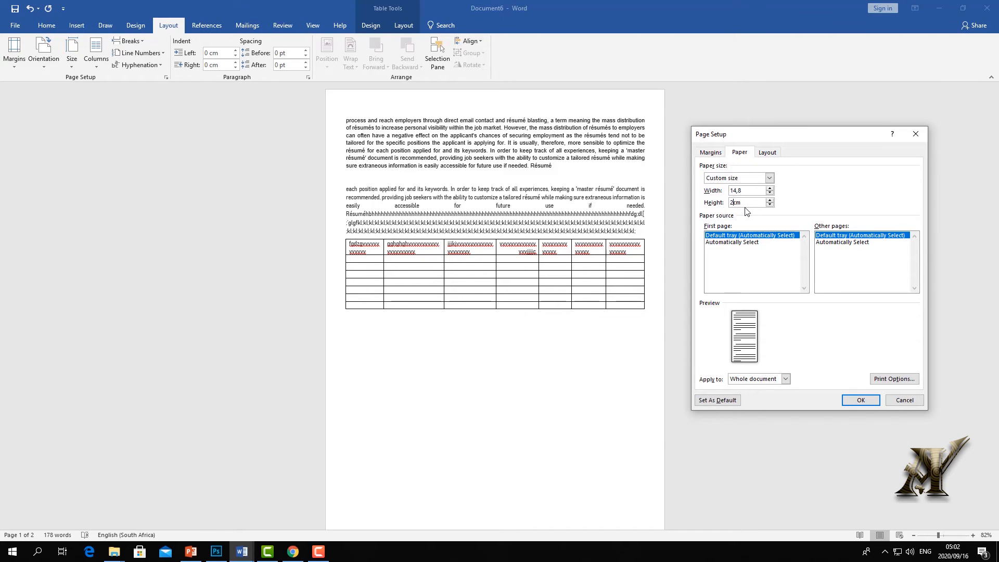
pyautogui.moveTo(732, 200); pyautogui.dragTo(670, 199)
pyautogui.write('21')
pyautogui.click(852, 400)
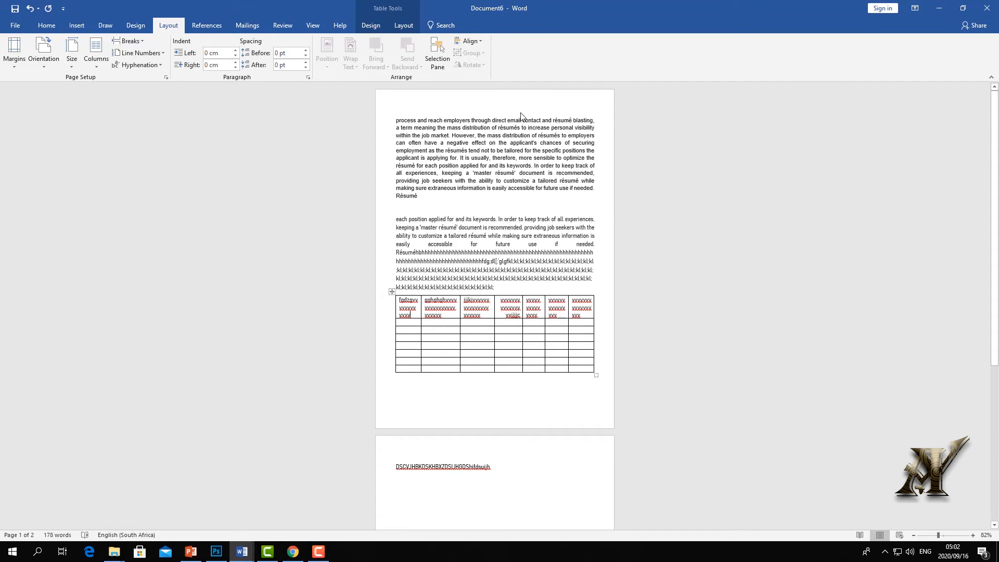
# Review the available paper sizes and the custom size settings in Word, and look at the print size guide in Chrome again.
pyautogui.click(73, 64)
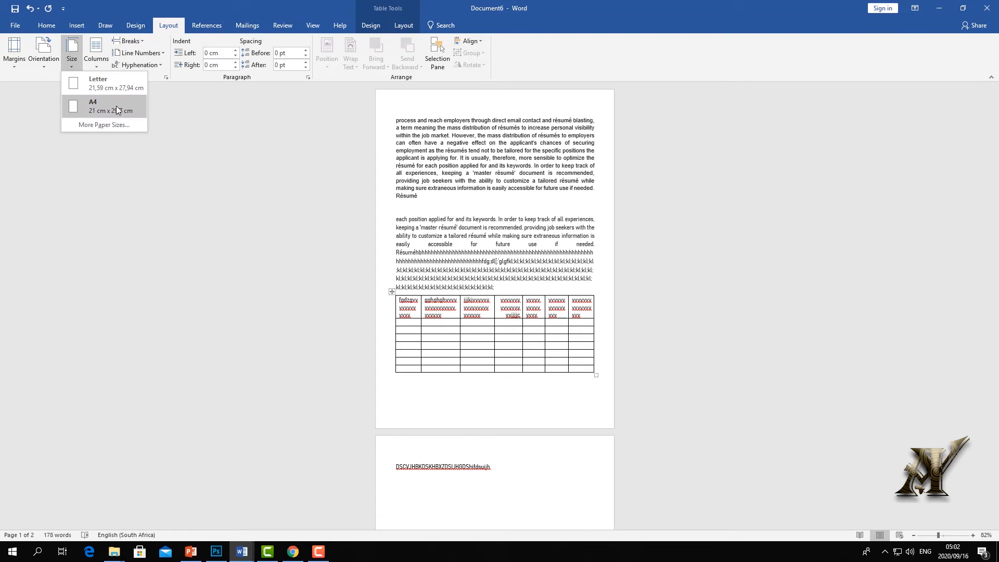
pyautogui.click(81, 86)
pyautogui.click(71, 63)
pyautogui.click(101, 125)
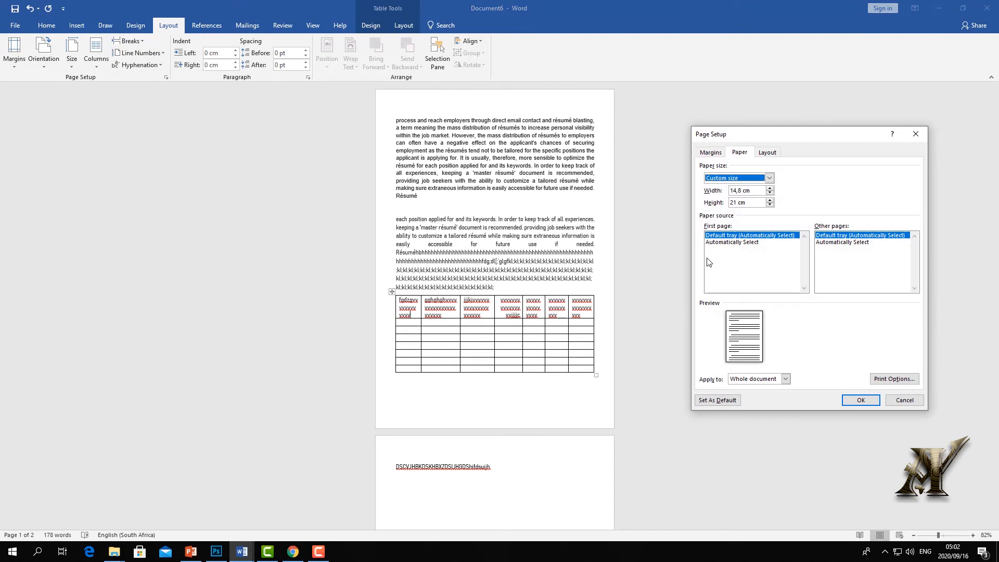
pyautogui.click(915, 133)
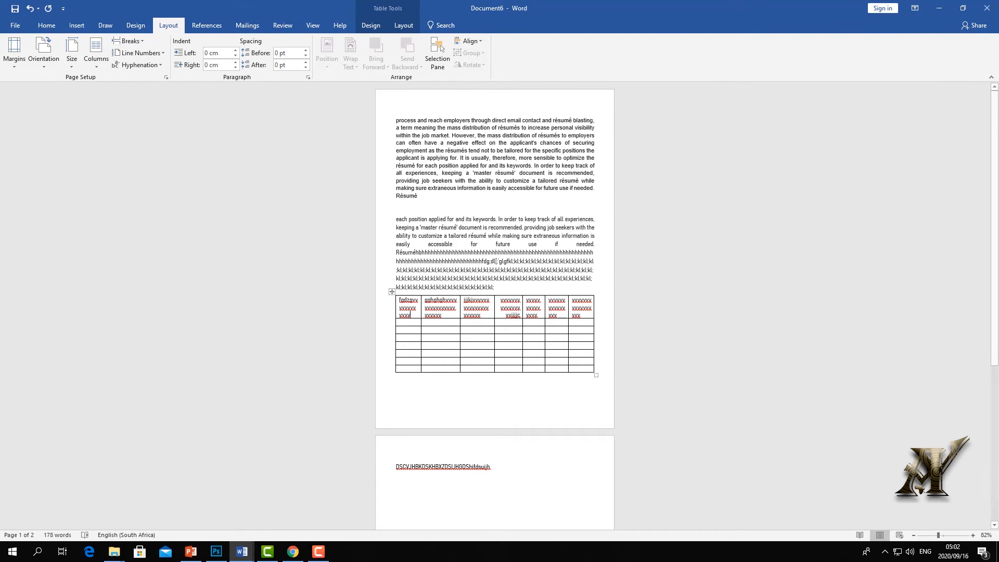
pyautogui.click(293, 551)
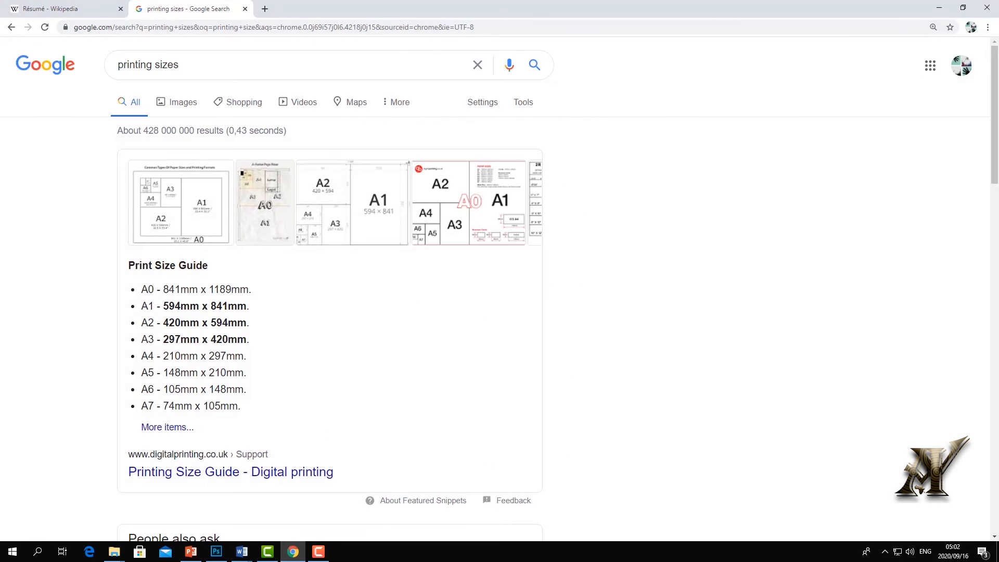
pyautogui.click(242, 551)
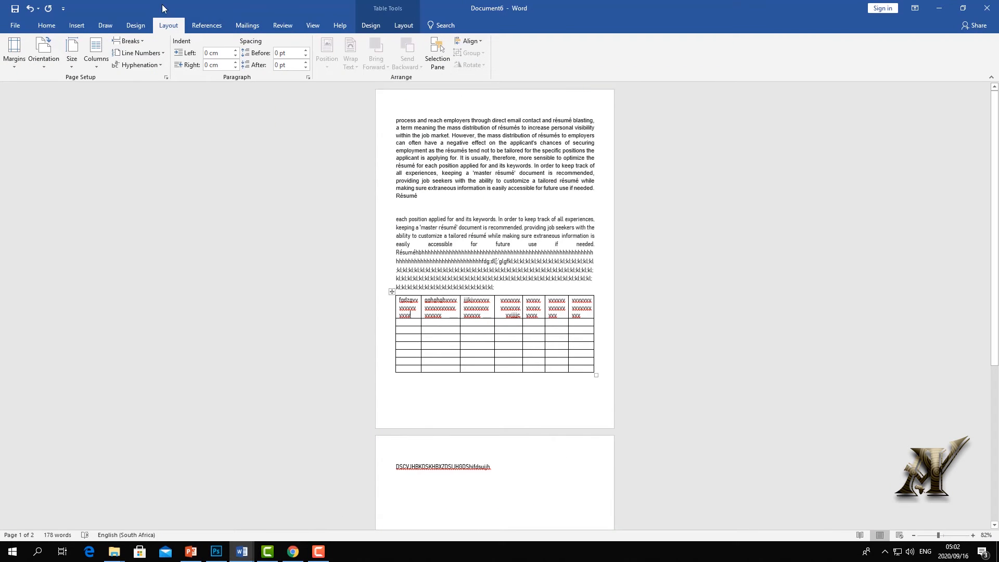
# Lay out the first paragraph of the résumé text in two columns.
pyautogui.click(95, 65)
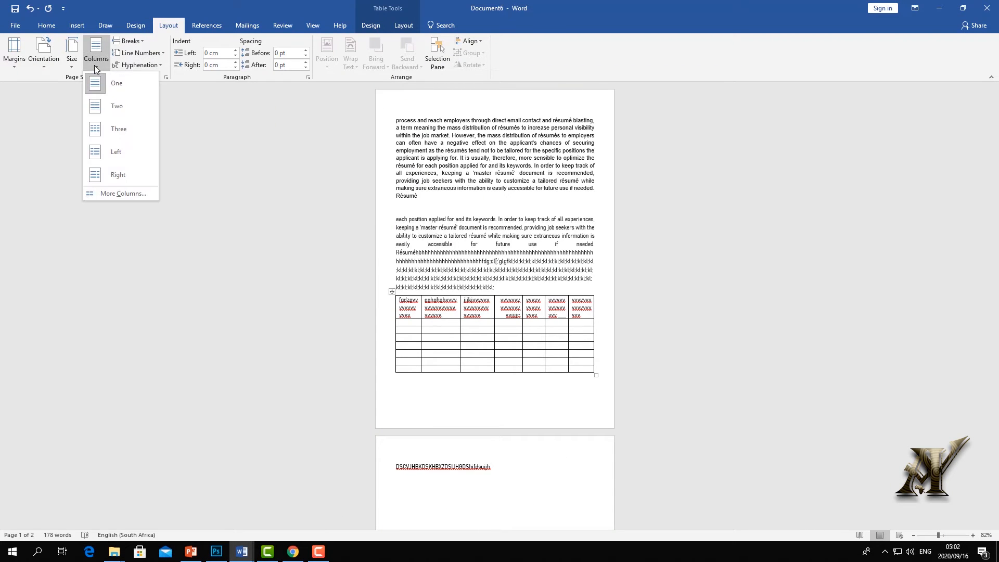
pyautogui.click(529, 192)
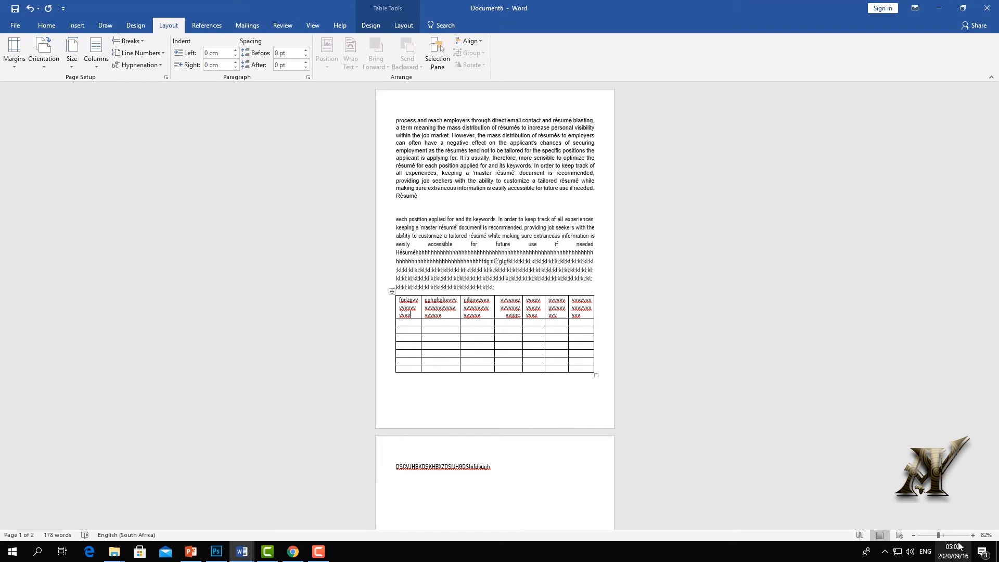
pyautogui.scroll(8, 672, 403)
pyautogui.scroll(4, 672, 403)
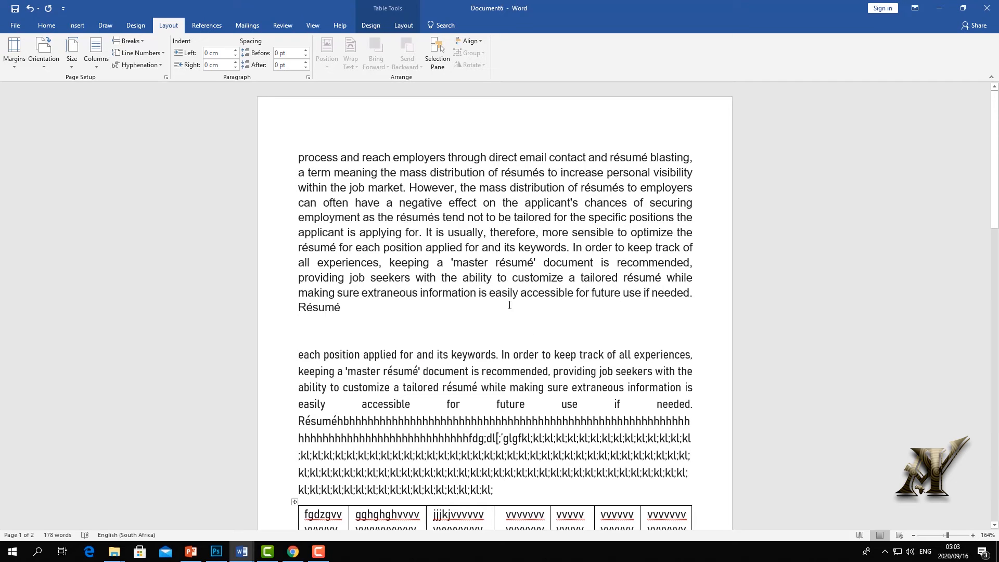
pyautogui.moveTo(400, 315); pyautogui.dragTo(229, 151)
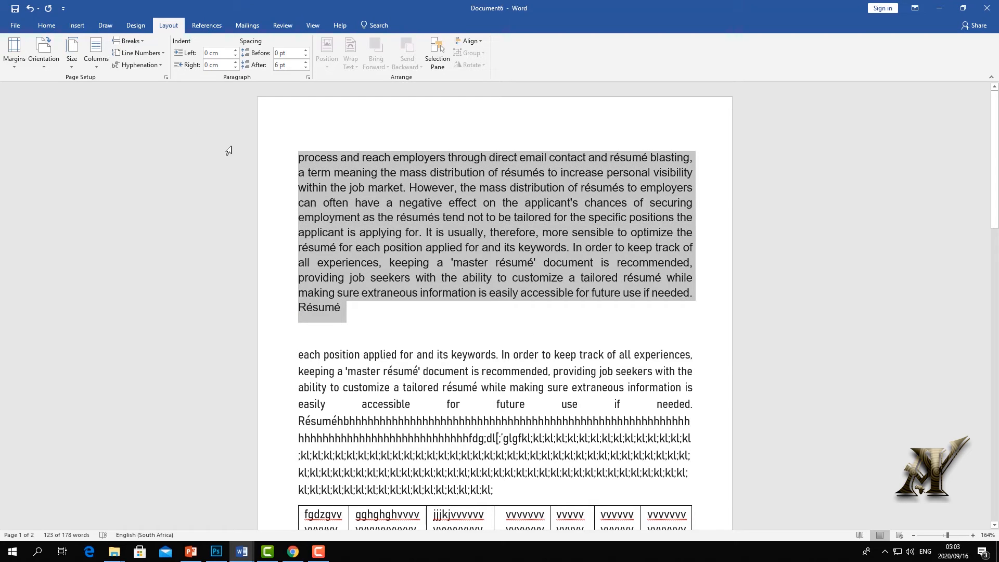
pyautogui.click(95, 66)
pyautogui.click(102, 106)
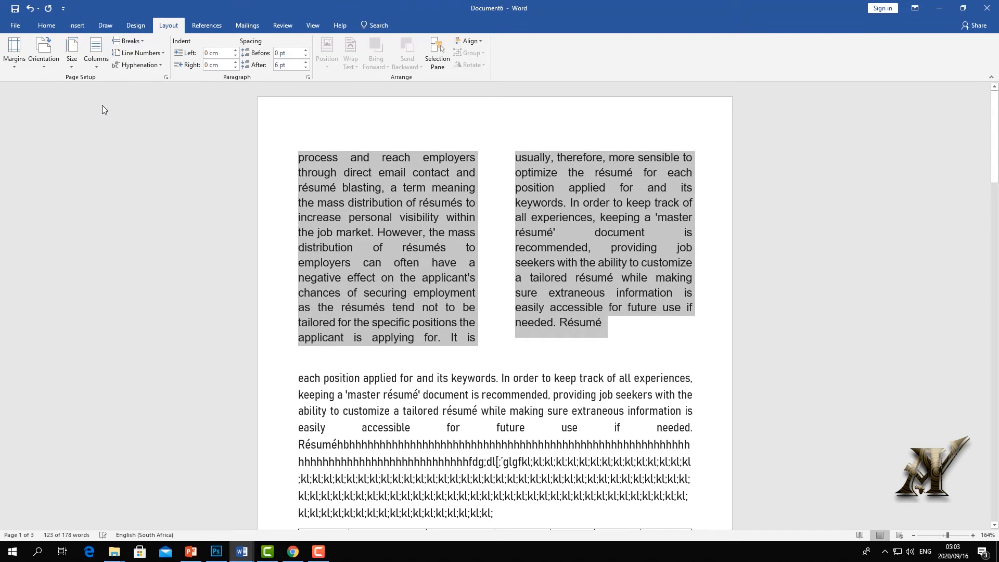
# Change the selected paragraph to three columns, and switch it to the Left column preset.
pyautogui.click(98, 63)
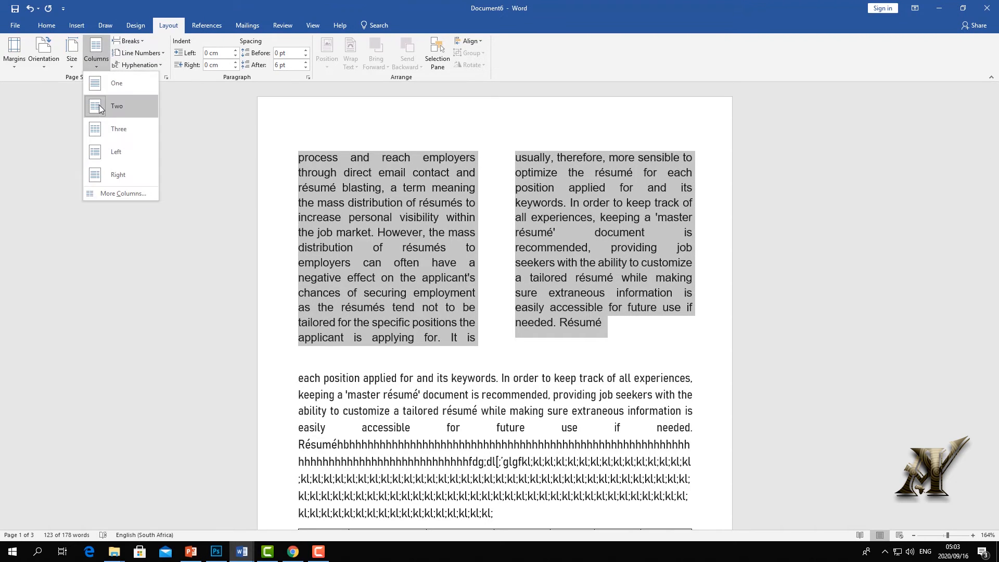
pyautogui.click(98, 128)
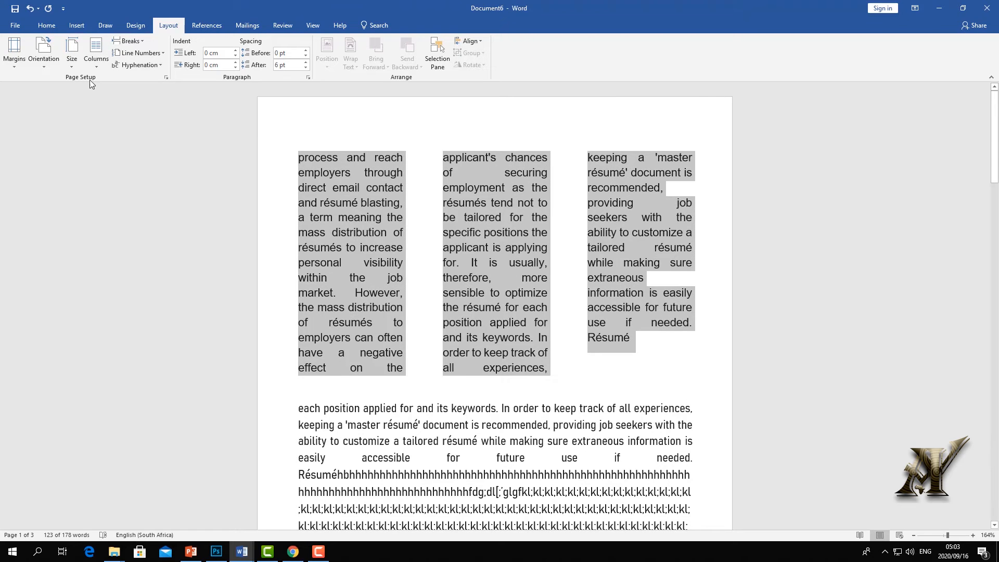
pyautogui.click(97, 64)
pyautogui.click(109, 152)
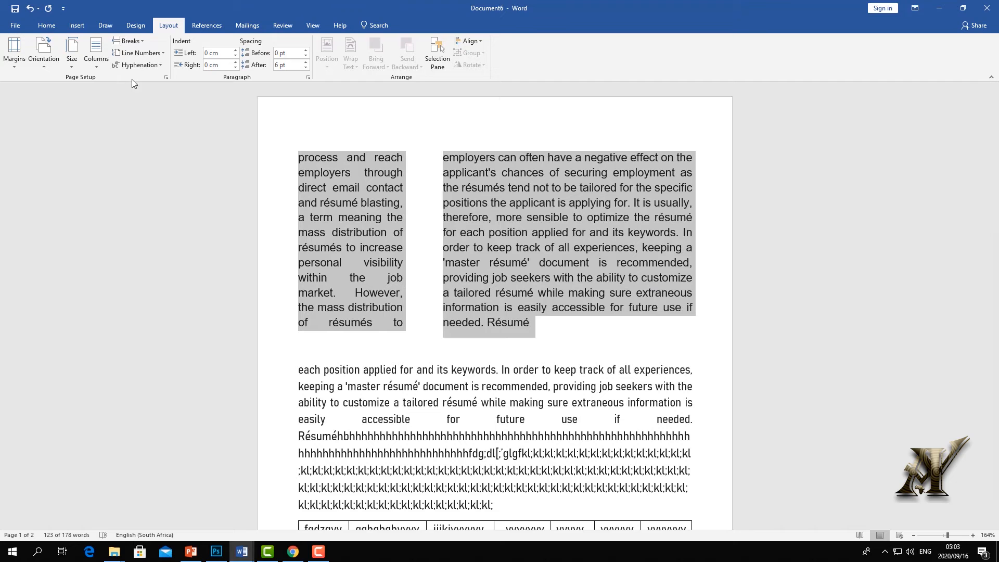
# Bring up the detailed column settings for the selected paragraph and set the number of columns to 6.
pyautogui.click(96, 67)
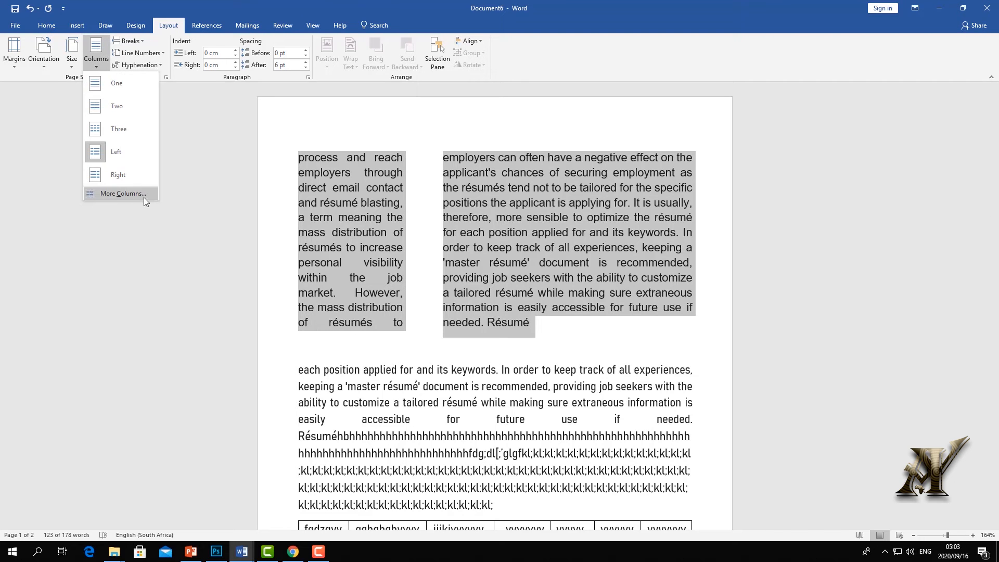
pyautogui.click(126, 193)
pyautogui.moveTo(450, 176); pyautogui.dragTo(763, 186)
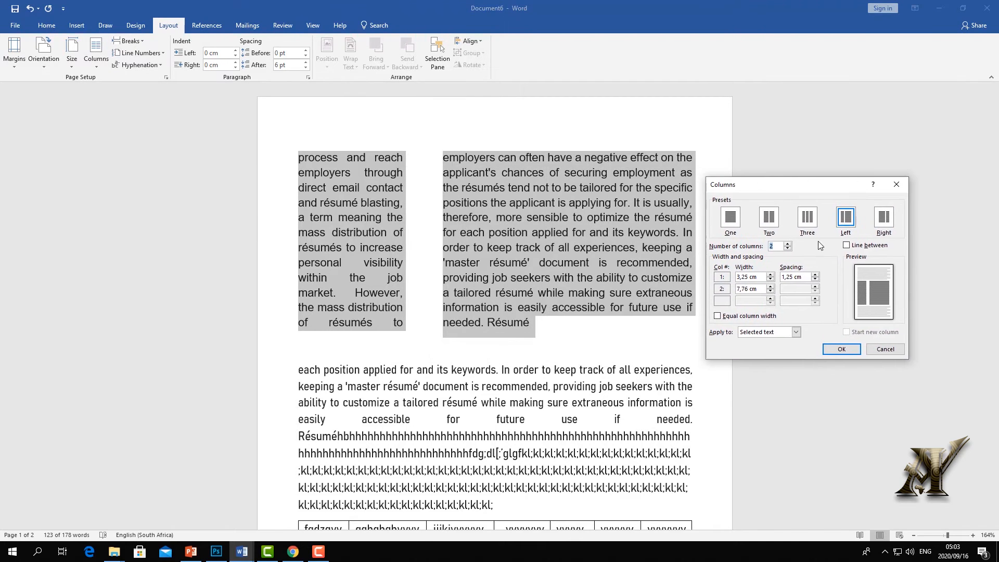
pyautogui.click(788, 244)
pyautogui.click(788, 244)
pyautogui.click(787, 243)
pyautogui.click(787, 244)
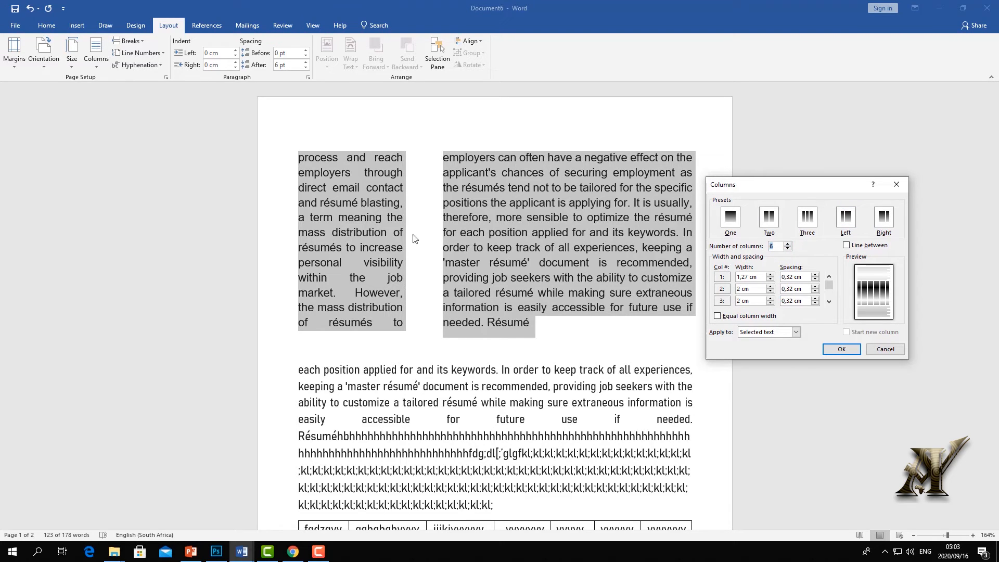
# Reduce the spacing after columns 1, 2 and 3 and apply the custom column layout to the selected text.
pyautogui.click(770, 280)
pyautogui.click(814, 279)
pyautogui.click(815, 280)
pyautogui.click(815, 291)
pyautogui.click(814, 303)
pyautogui.click(814, 303)
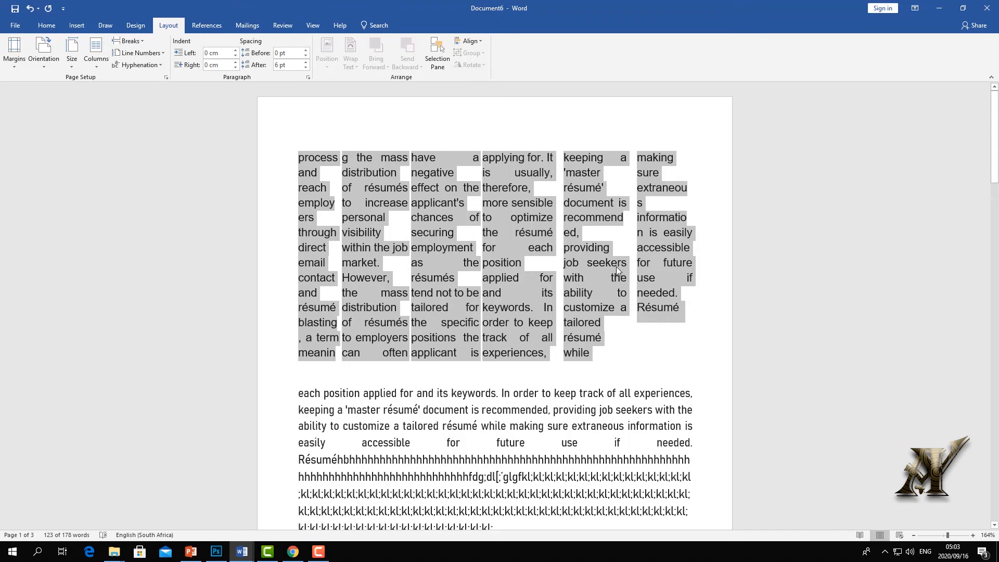
# Lay out the section on the document's last page in two columns.
pyautogui.scroll(-15, 479, 352)
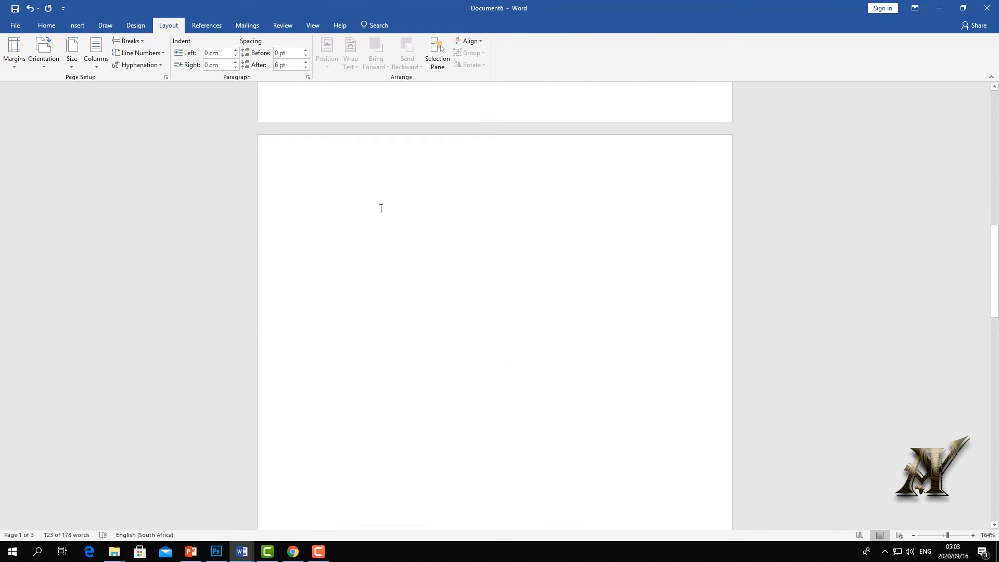
pyautogui.click(96, 52)
pyautogui.click(105, 111)
# Enter filler text beginning "ADSCjhajkhADSjkh" and continuing with repeated "df" below the existing line until it flows into the second column.
pyautogui.write('ADSCjhajkhADSjkhXZDjkhFXCDjkiFXDSujofxcvuiofvdiofxcvduijofdfdfdfdfdfdfdfdfdfdfdfdfdfdfdfdfdfdfdfdfdfdfdfdfdfdfdfdfdfdfdfdfdfdfdfdfdfdfdfdfdfdf')
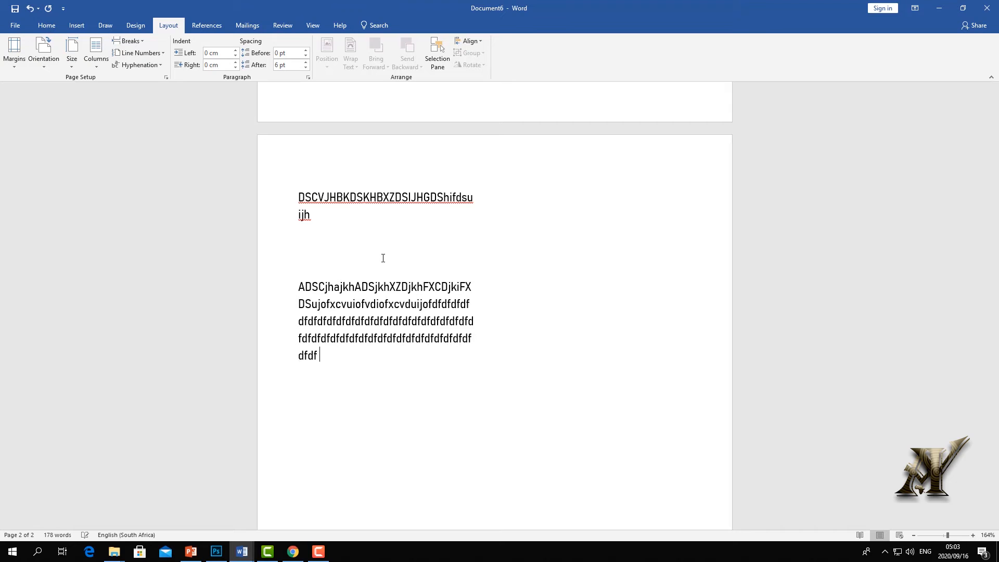
pyautogui.write('dfdfdfdfdfdfdfdfdfdfdfdfdfdfdfdfdfdfdfdfdfdfdfdfdfdfdfdfdfdfdfdfdfdfdfdfdfdfdfdfdfdfdfdfdfdfdfdfdfdfdfdfdfdfdfdfdfdfdfdfdfdfdfdfdfdfdfdfdfdfdfdfdfdfdfdfdfdfdfdfdfd')
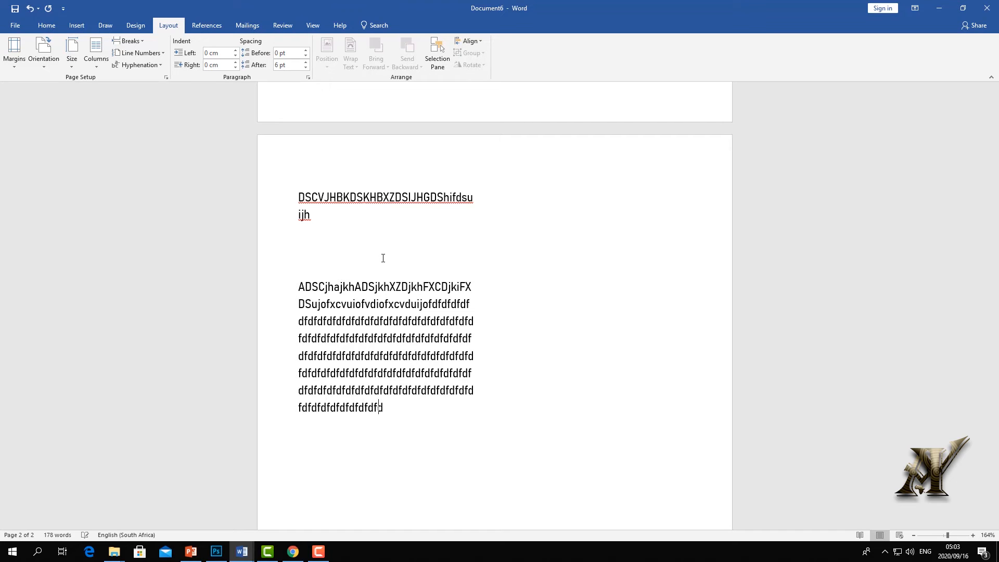
pyautogui.write('fdfdfdfdfdfdfdfdfdfdfdfdfdfdfdfdfdfdfdfdfdfdfdfdfdfdfdfdfdfdfdfdfdfdfdfdfdfdfdfdfdfdfdfdfdfdfdfdfd')
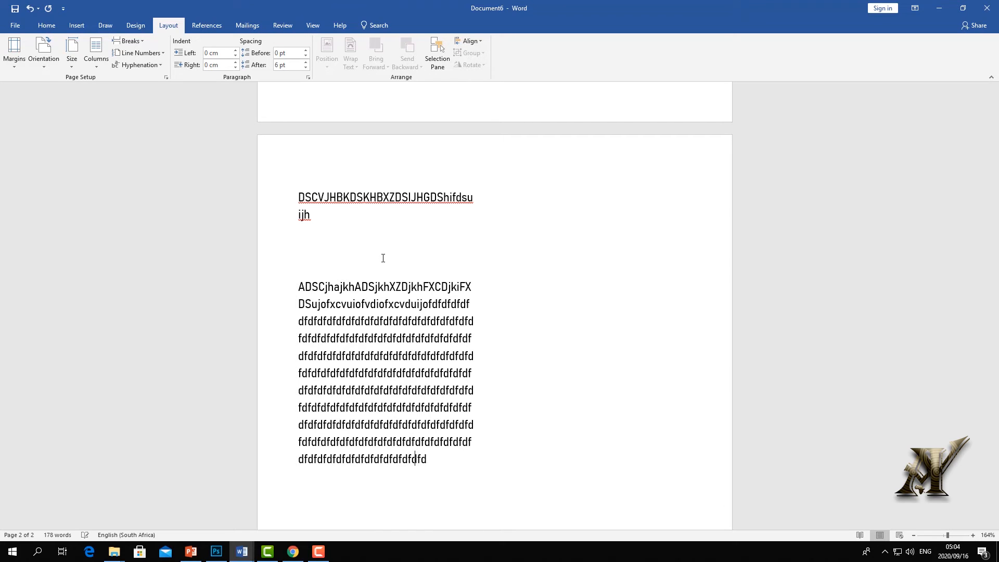
pyautogui.write('fdfdfdfdfdfdfdfdfdfdfdfdfdfdfdfdf')
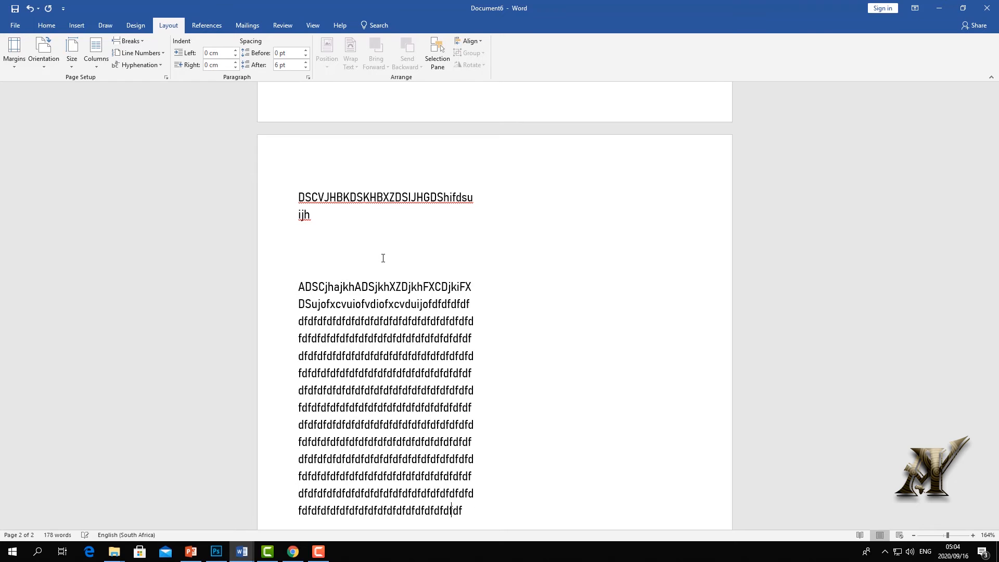
pyautogui.write('dfdfdfdfdfdfdfdfdfdfdfdfdfdfdfdfdfdfdfdfdfdfdfdfdfdfdfdfdfdfdfdfdfdfdfdfdfdfdfdfdfdfdfdfdfdfdfdfdfdfdfdfdfdfdfdfdfdfdfdfdfdfdfdfdfdfdfdfdfdfdfdfdfdfdfdfdfdfdfdfdfdfdfdfdfdfdfdfdfdfdfdfdfdfdfdfdfdfdf')
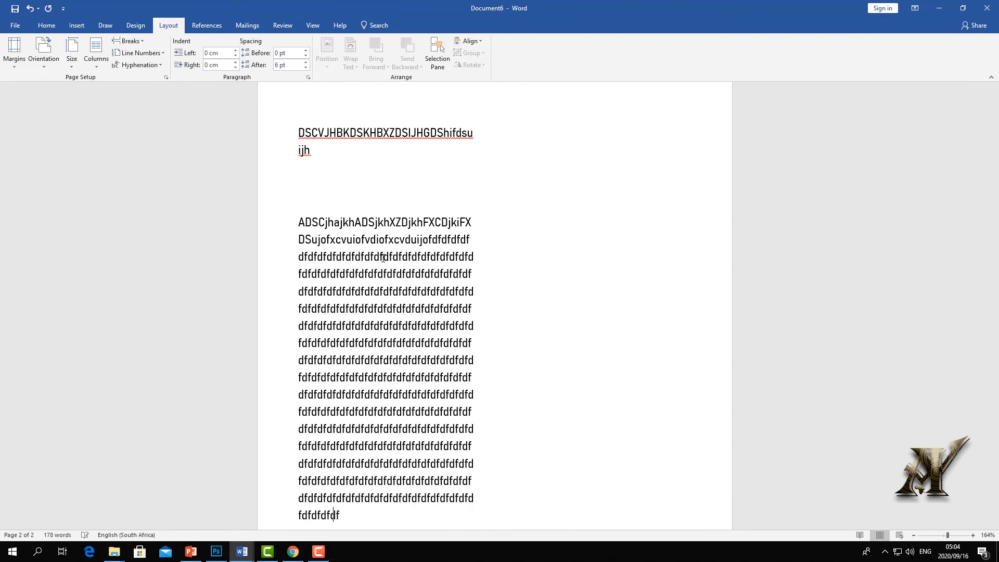
pyautogui.write('dfdfdfdfdfdfdfd')
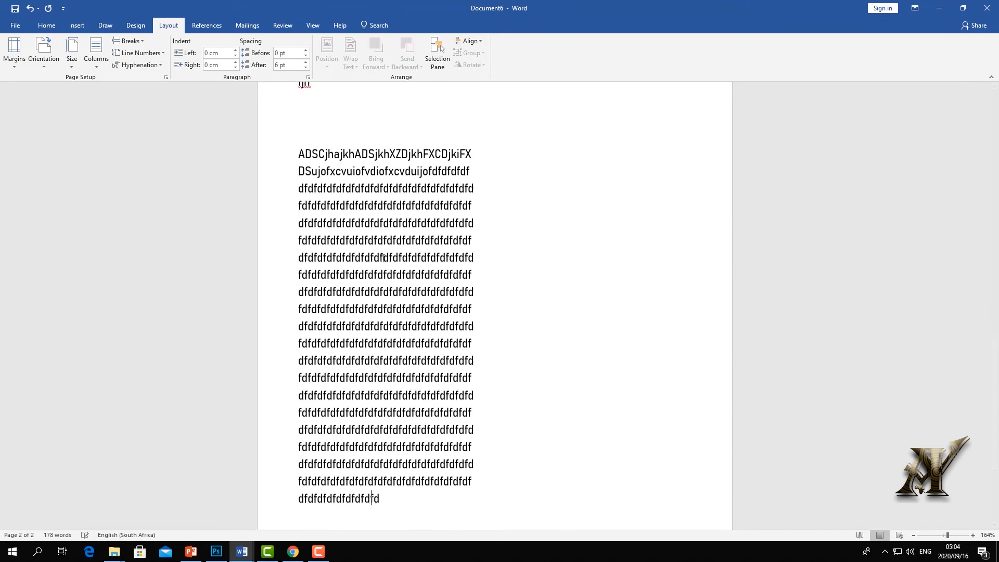
pyautogui.write('fdfdfdfdfdfdfdfdfdfdfdfdfdfdfdfdfdfdfdfdfdfdfdfdfdfdfdfdfdfdfdfdfdfdfdfdfdfdfdfdfdfdfdfdfdfdfdfdfdfdfdfdfdfdfdfdfdfdfdfdfdfdfdfdfdfdfdfdfdfdfdfdfdfdfdfdfdfdfdfdfdfdfdfdfdfdfdfdfdfdfdfdfdfdfdfdfdfdfdfdfdfdf')
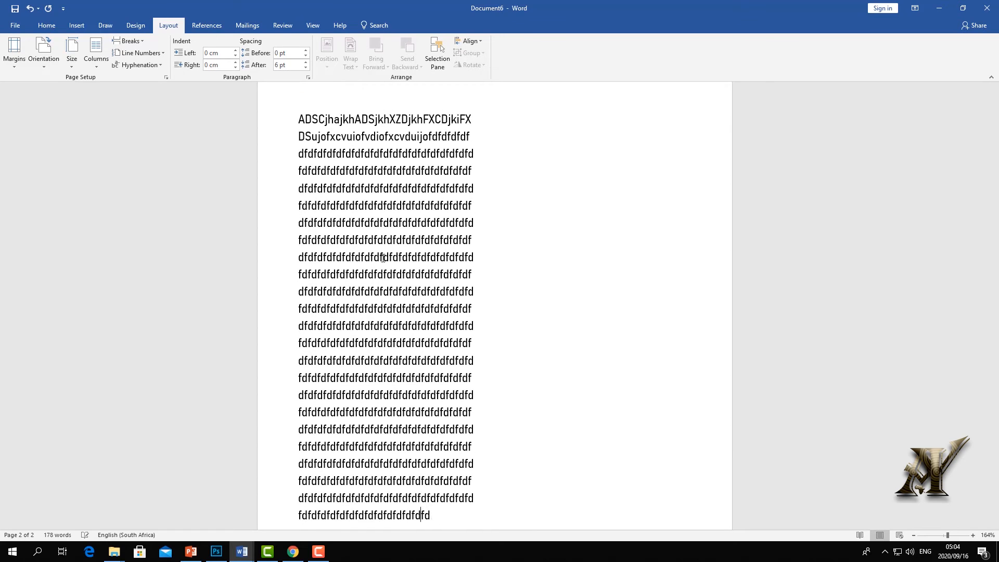
pyautogui.write('dfdfdfdfdfdfdfdfdfdfdfdfdfdfdfdfdfdfdfdfd')
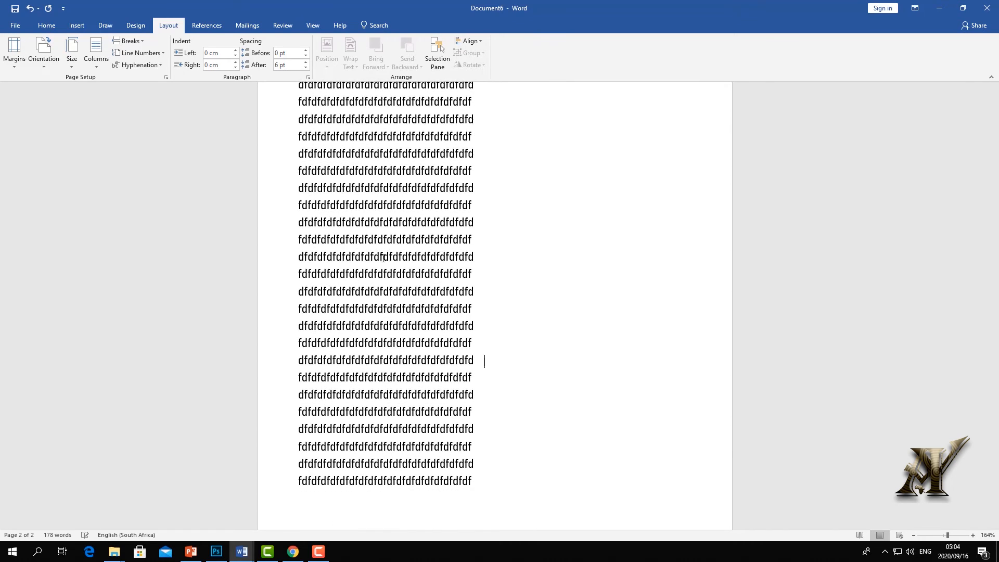
pyautogui.write('fdfdfdfdfdf')
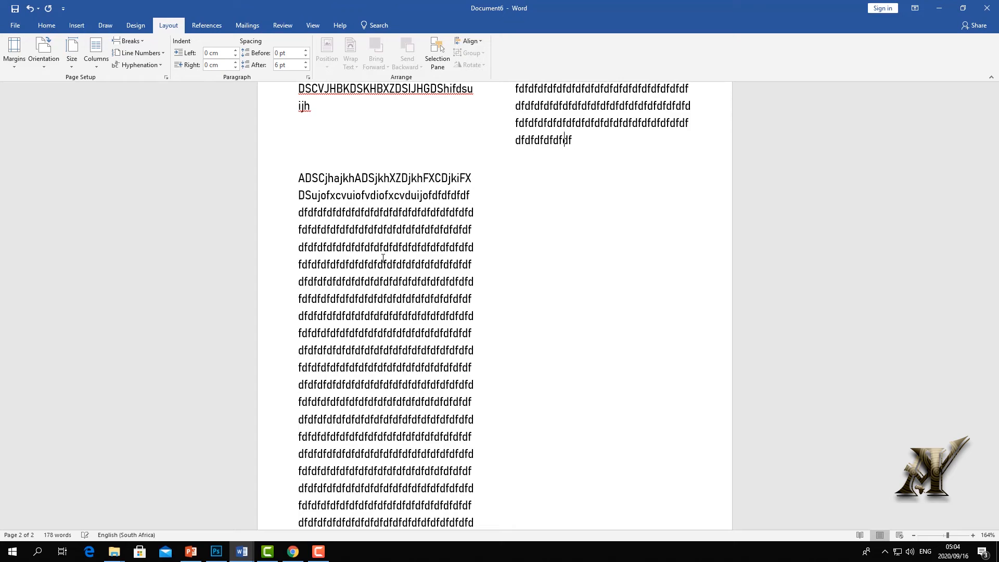
pyautogui.write('dfdfdfdfdfdfdfdfdfd')
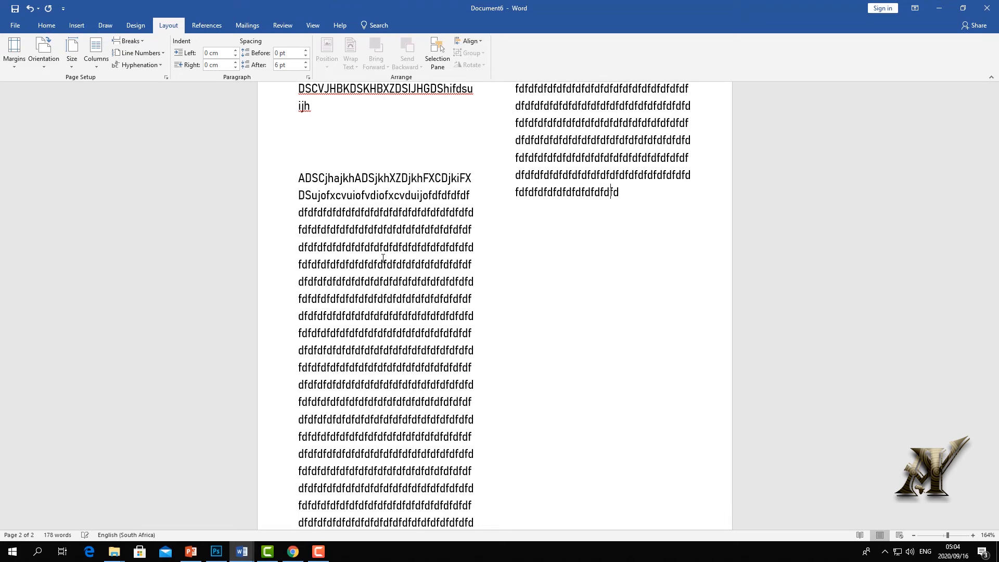
pyautogui.write('fdfdfdfdfdfdfdfdfdfdfdfdfdfdfdfdfdfdfdfdfdfdfdfdfdfdfdfdfdfdfdfdfdfdfdfdfdfdfdfdfdfdfdfdfdfdfdfdfdfdfdfdfdfdfdfdfdfdfdfdfdfdfdfdfdfdfdfdfdfdfdfdfdfdfdfdfdfdfdfdfdfdfdfdfdfdfdfdfdfdfdfdfdfdfdfdfdfdfdfdfdfdfdfdfdfdfdfdfdfdfdfdfdfdfdfdfdfdfdfdfdfdfdfdfdfdfdfdfdfdfdfdfdfdfdfdfdfdfdfdfdfdfdfdfdfdfdfdfdfdfdfdfdfdfdfdfdfdfdfdfdfd')
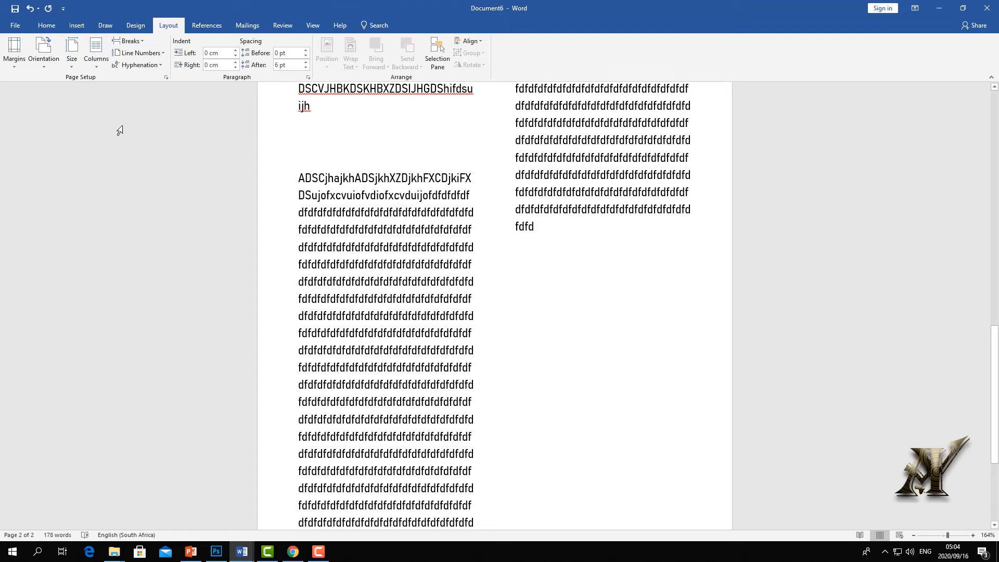
# Reduce the spacing between the two columns of the last section in the detailed column settings.
pyautogui.click(98, 69)
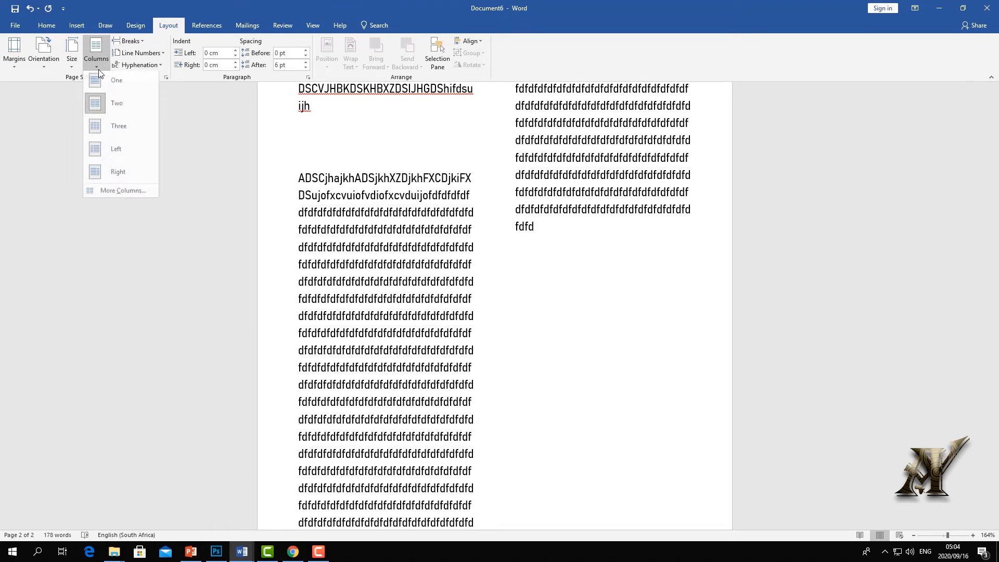
pyautogui.click(114, 193)
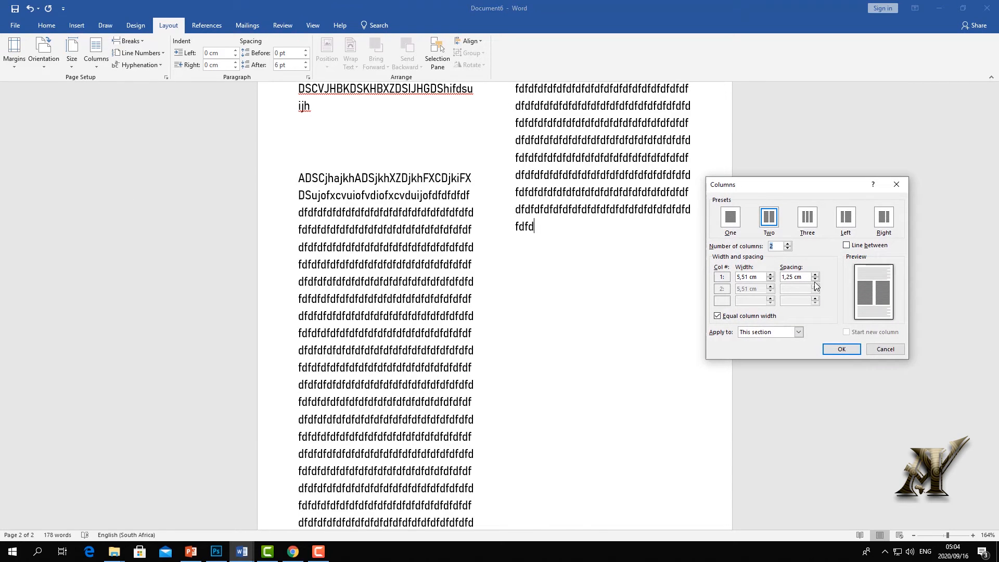
pyautogui.click(842, 349)
pyautogui.scroll(10, 508, 178)
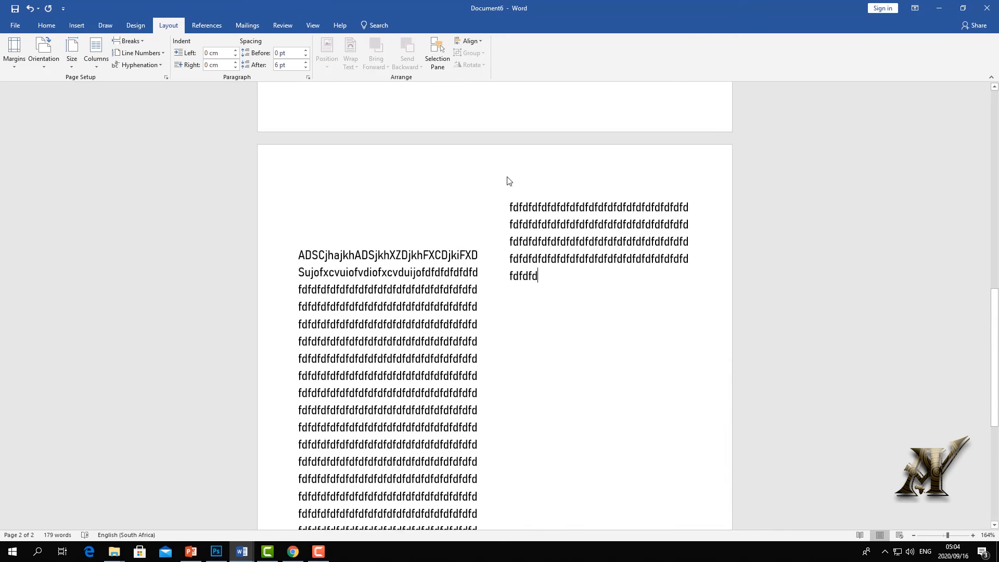
# Return the text of the document to a single-column layout.
pyautogui.scroll(4, 508, 192)
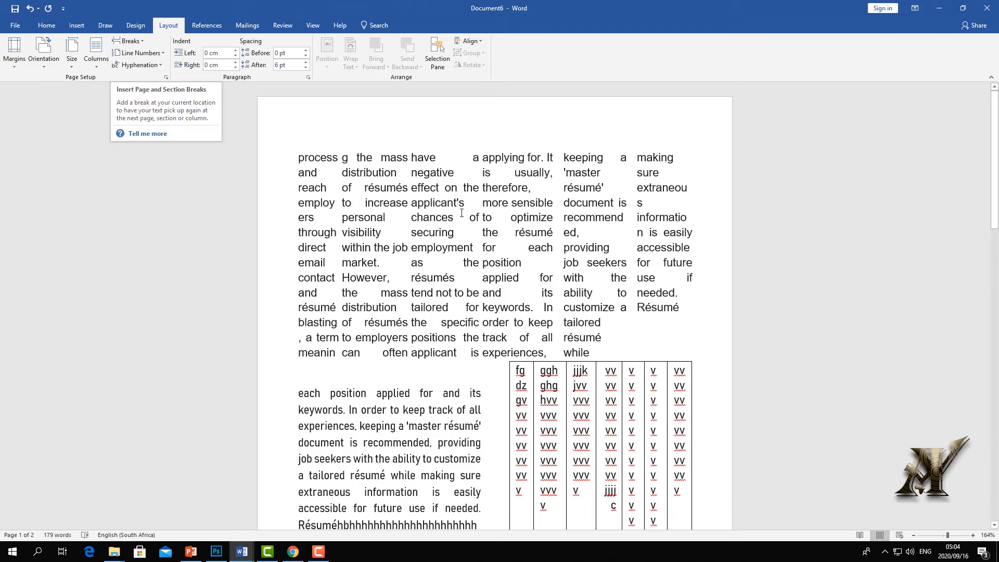
pyautogui.scroll(-10, 426, 186)
pyautogui.hotkey('ctrl', 'y')
pyautogui.scroll(7, 346, 140)
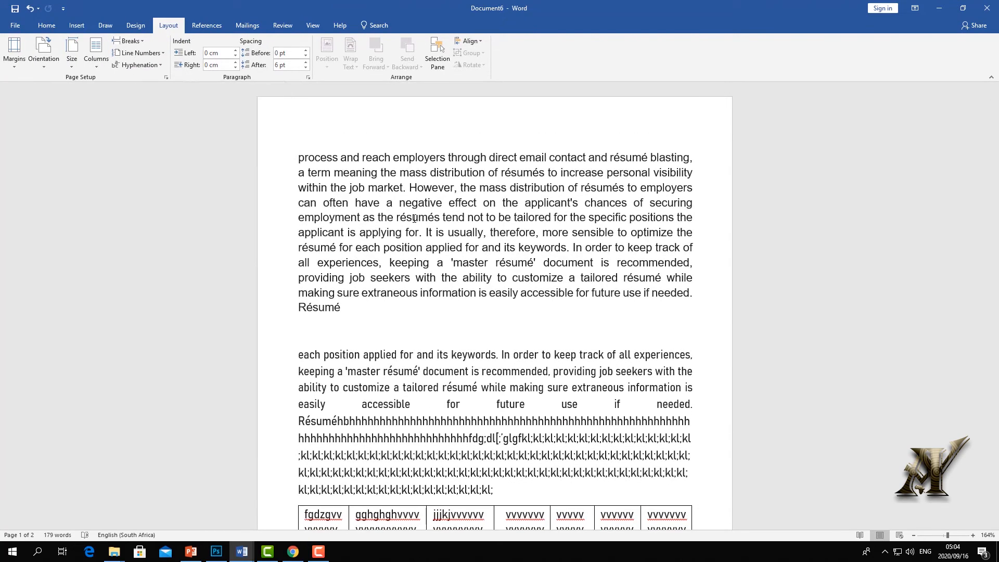
# Increase the left margin of the section containing the first paragraph through custom margins applied to the selected sections.
pyautogui.moveTo(375, 309); pyautogui.dragTo(299, 156)
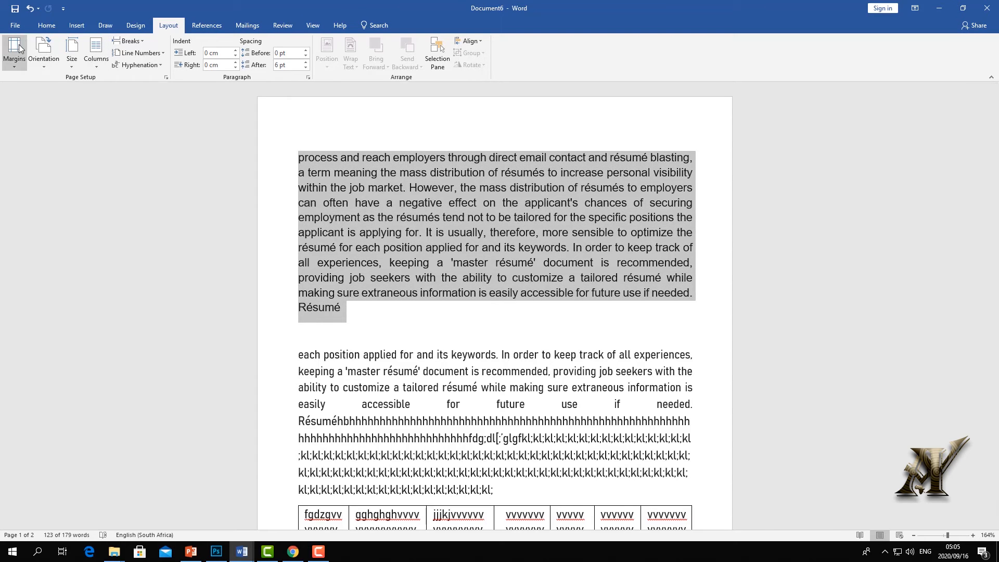
pyautogui.click(15, 60)
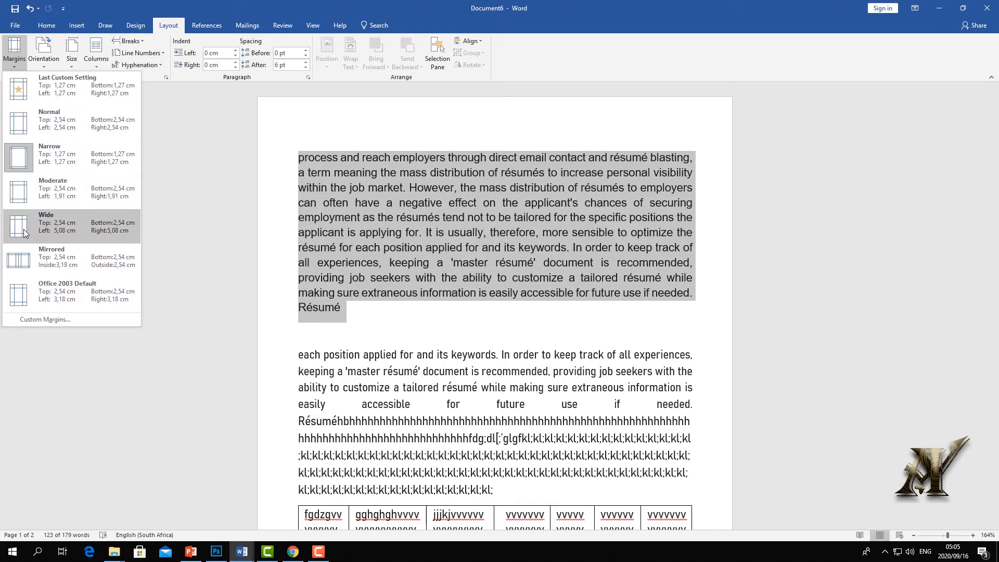
pyautogui.click(33, 320)
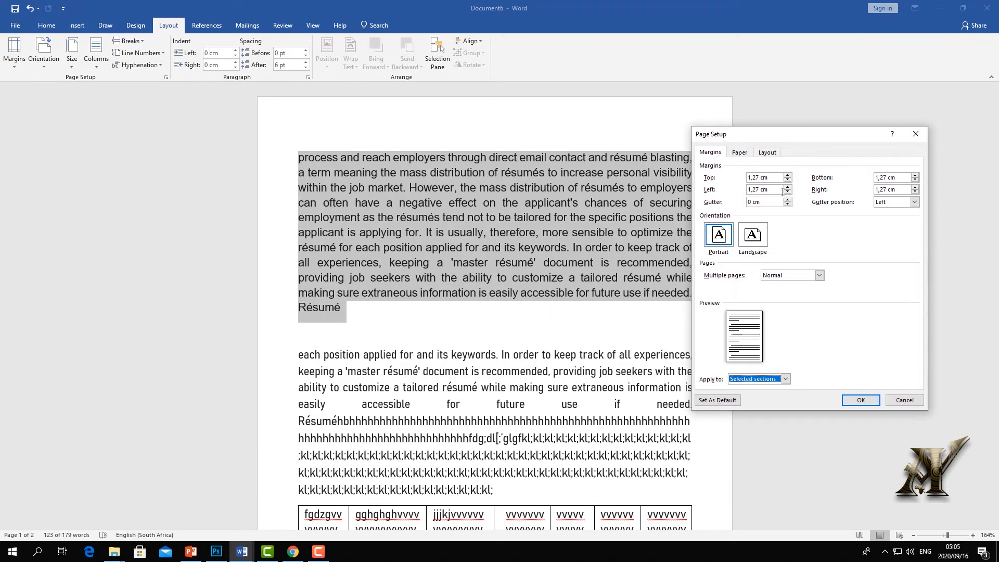
pyautogui.click(787, 187)
pyautogui.click(788, 188)
pyautogui.click(788, 188)
pyautogui.click(788, 189)
pyautogui.click(789, 189)
pyautogui.click(859, 400)
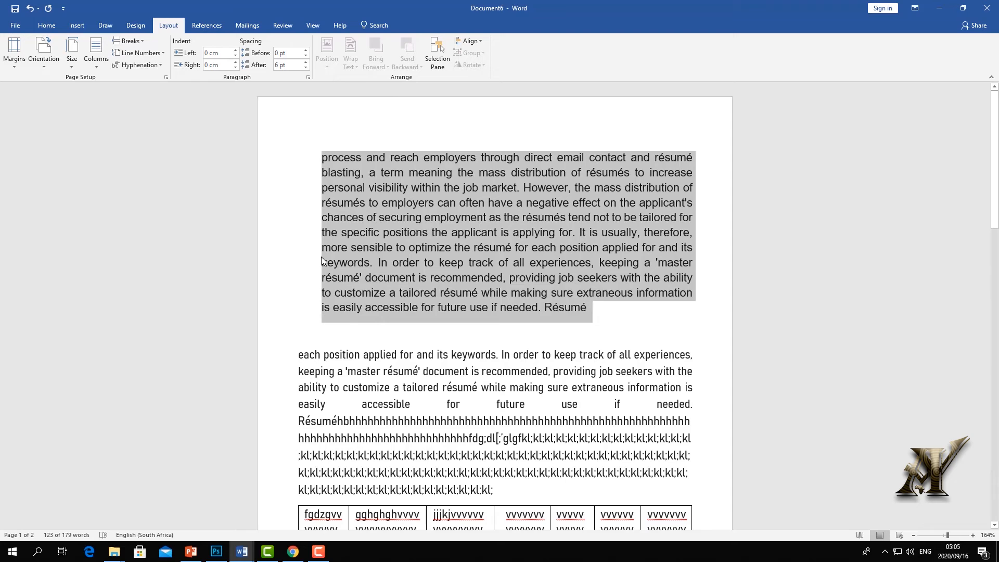
# Undo the left margin increase on the first section.
pyautogui.moveTo(298, 350); pyautogui.dragTo(377, 431)
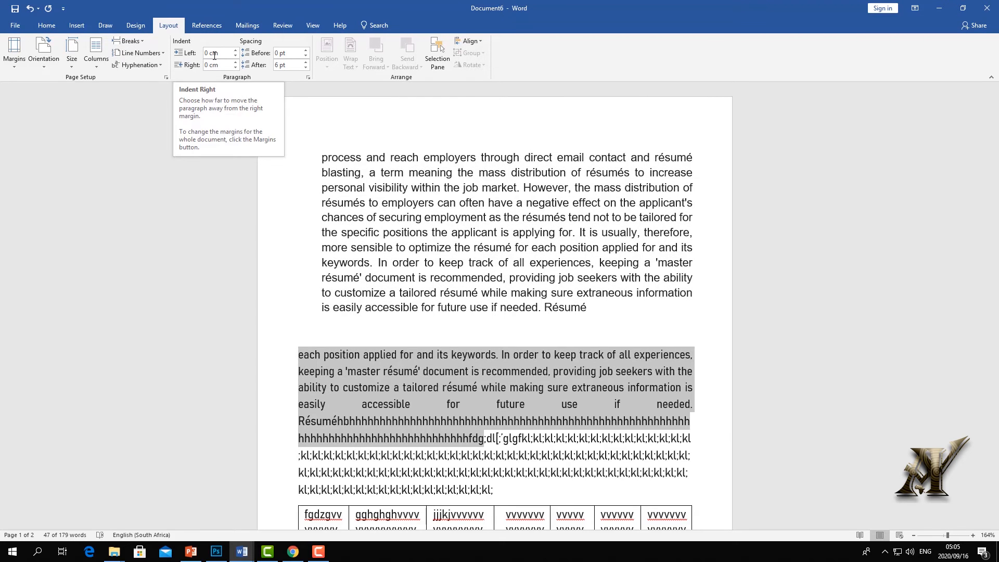
pyautogui.click(30, 11)
# Split the first paragraph before "applicant is applying for" and indent the new paragraph 2,3 cm on the left and 2,2 cm on the right.
pyautogui.press('Right')
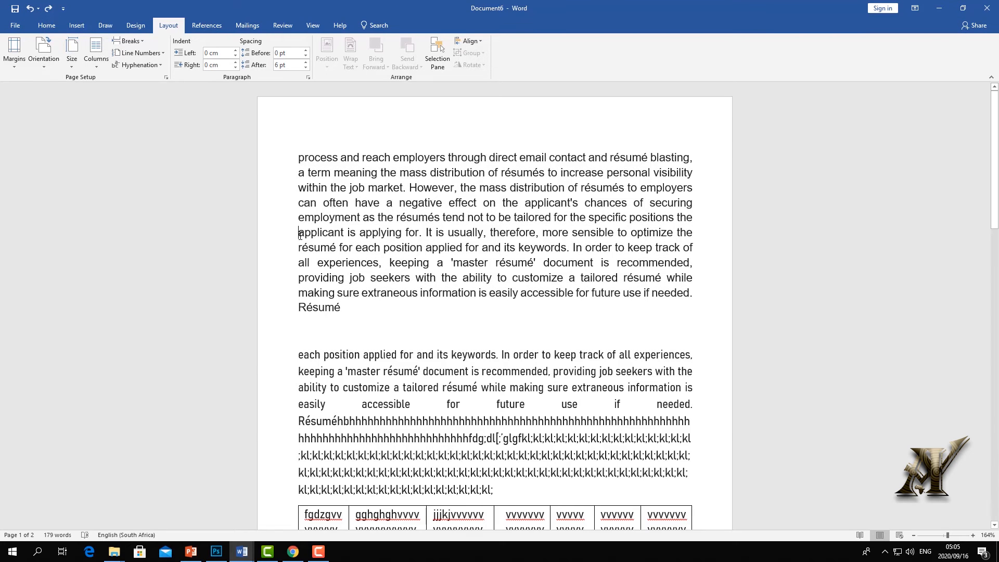
pyautogui.press('Return')
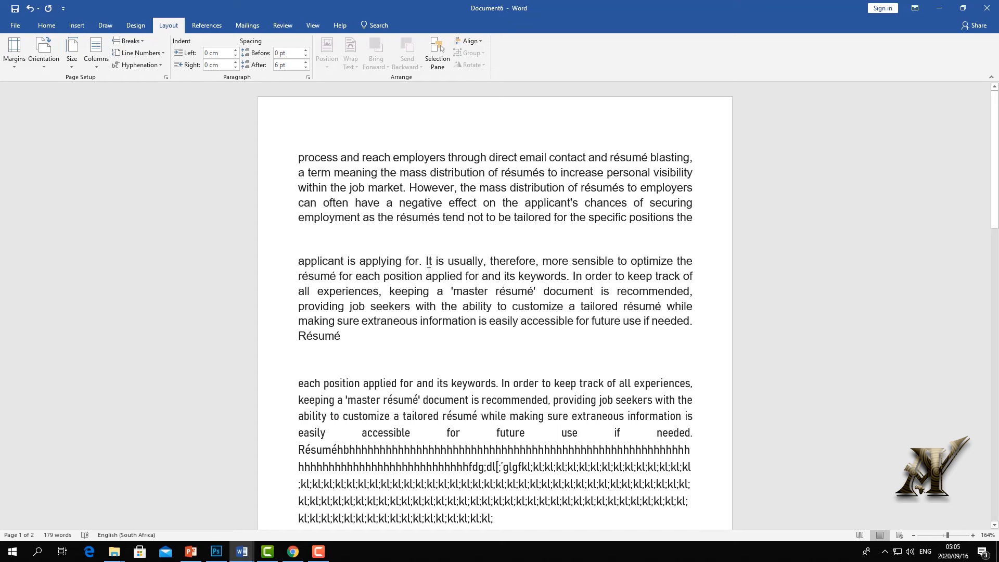
pyautogui.moveTo(361, 329); pyautogui.dragTo(241, 250)
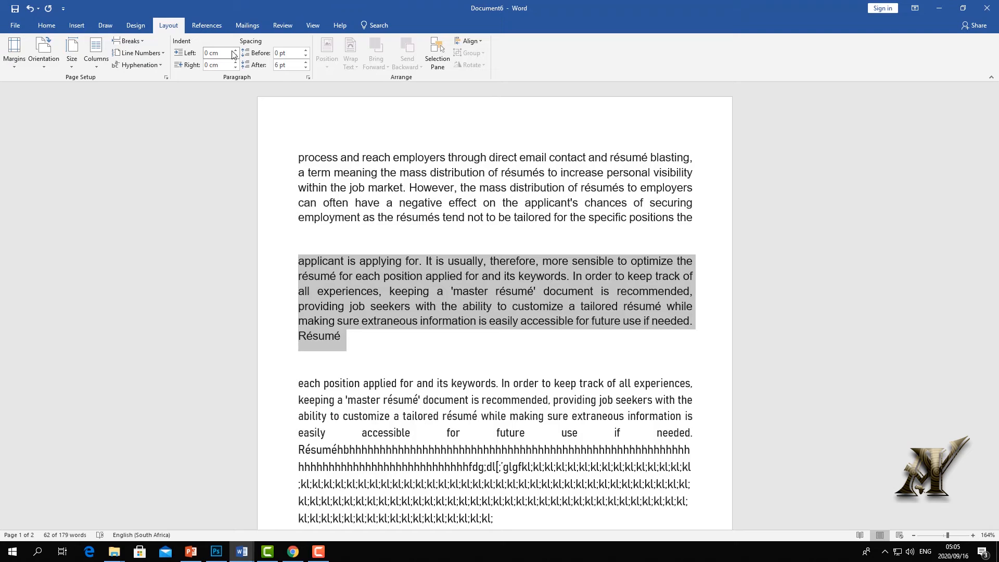
pyautogui.moveTo(237, 51); pyautogui.dragTo(238, 52)
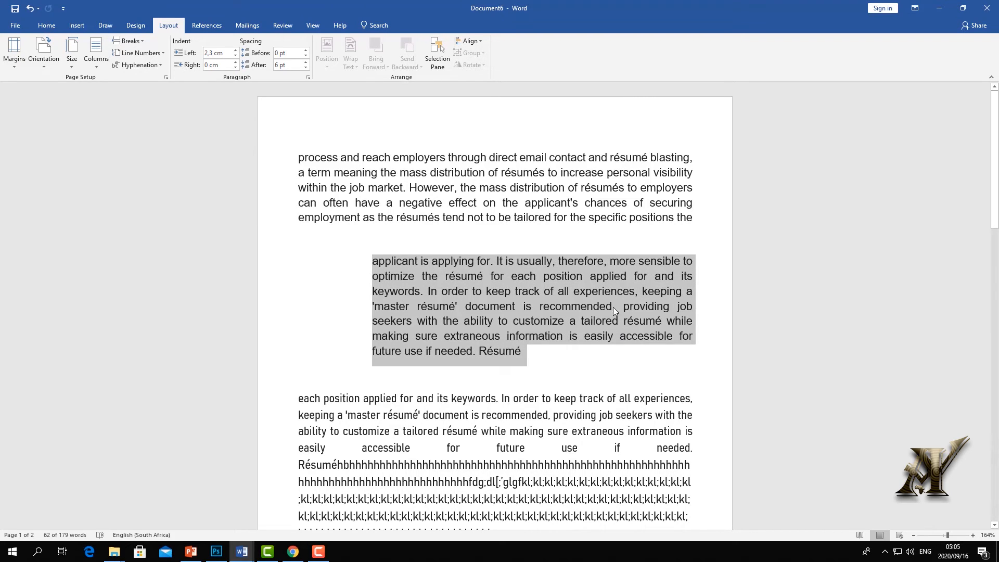
pyautogui.moveTo(236, 67); pyautogui.dragTo(234, 63)
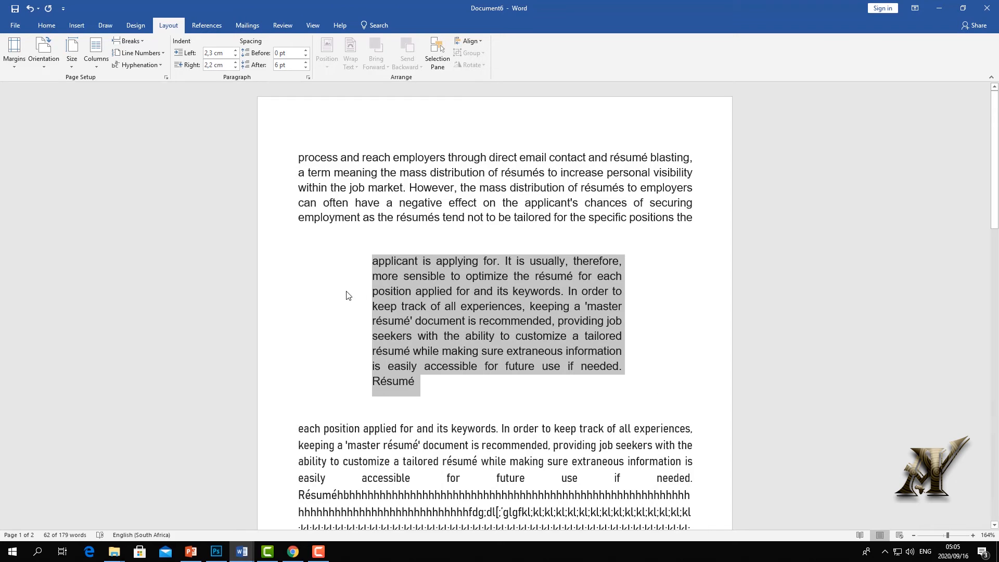
# Keep the spacing before the indented paragraph at 0 pt and set the spacing after it to 12 pt.
pyautogui.moveTo(306, 50); pyautogui.dragTo(306, 59)
pyautogui.click(306, 67)
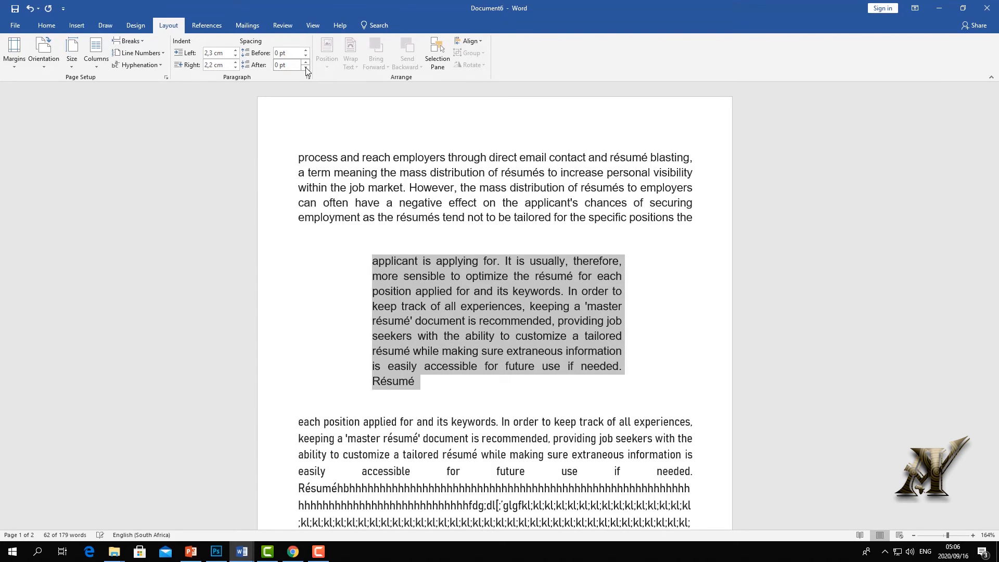
pyautogui.click(306, 67)
pyautogui.click(307, 63)
pyautogui.click(307, 63)
pyautogui.click(306, 63)
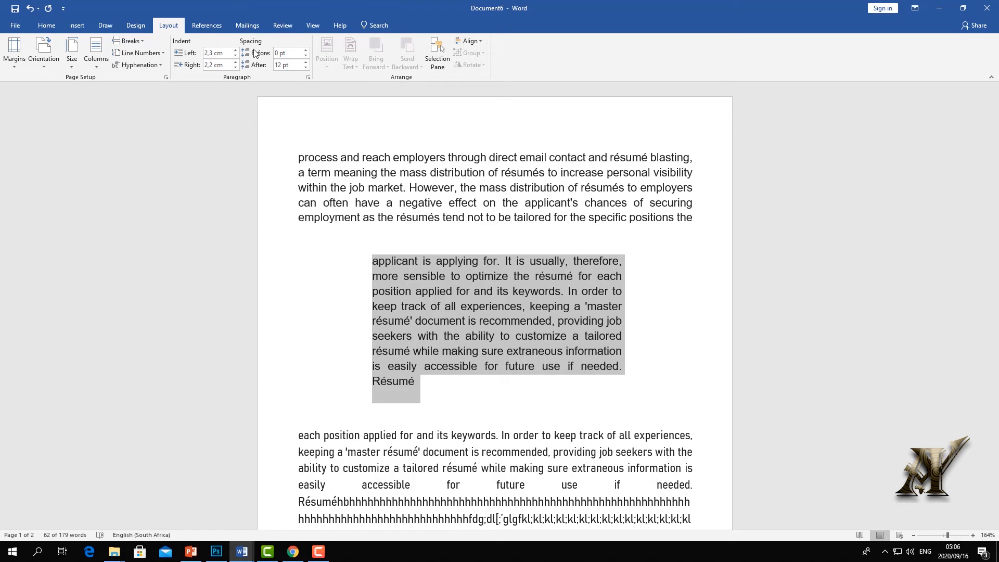
# Draw a rectangle with rounded top corners, about 4,42 cm wide and 3,53 cm high, over the indented paragraph.
pyautogui.click(134, 26)
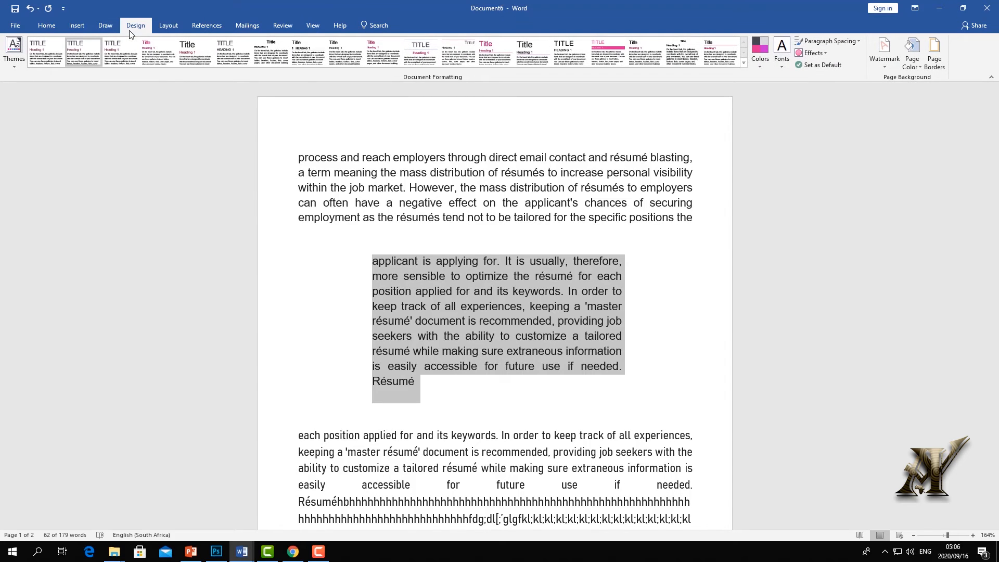
pyautogui.press('Up')
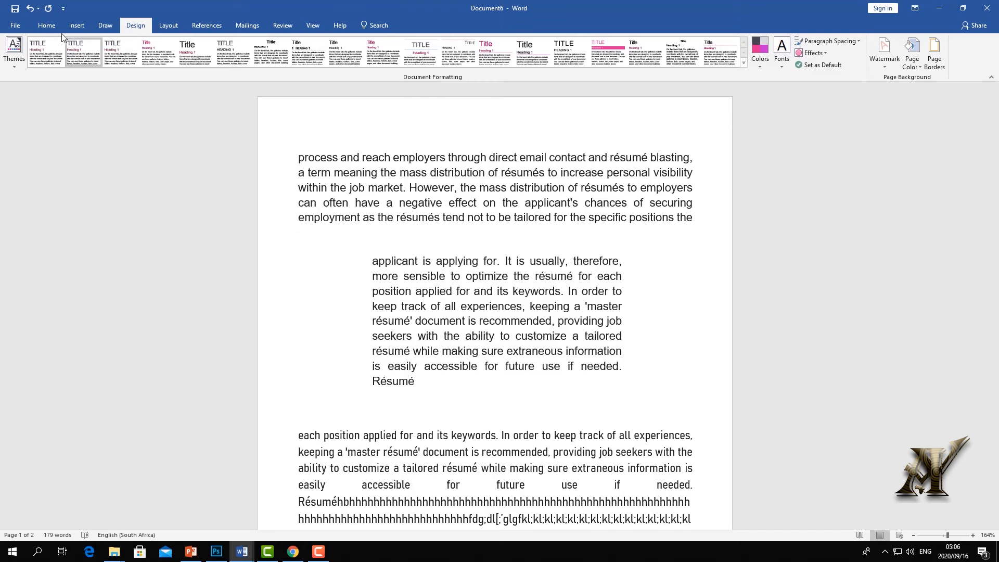
pyautogui.click(75, 26)
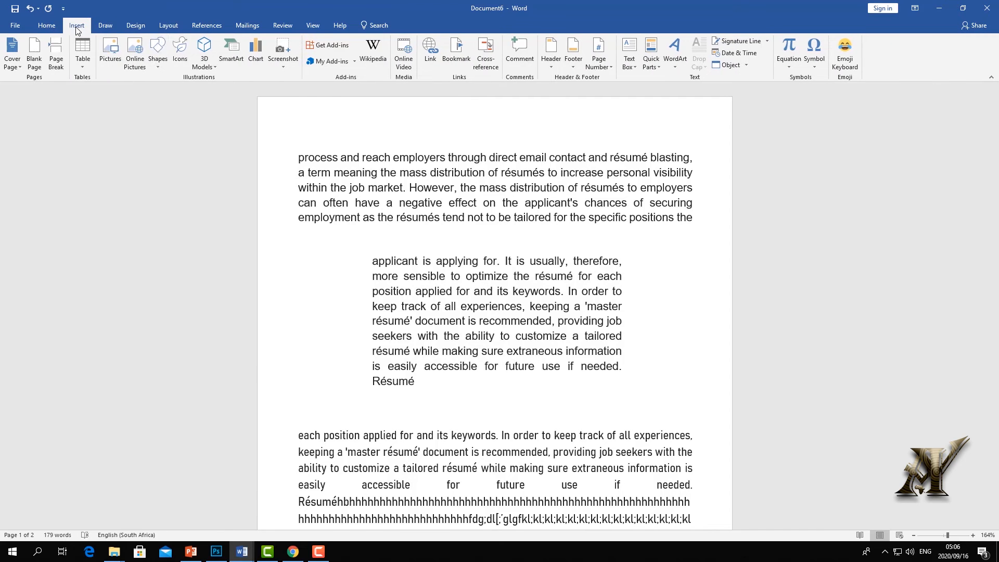
pyautogui.click(159, 52)
pyautogui.click(235, 143)
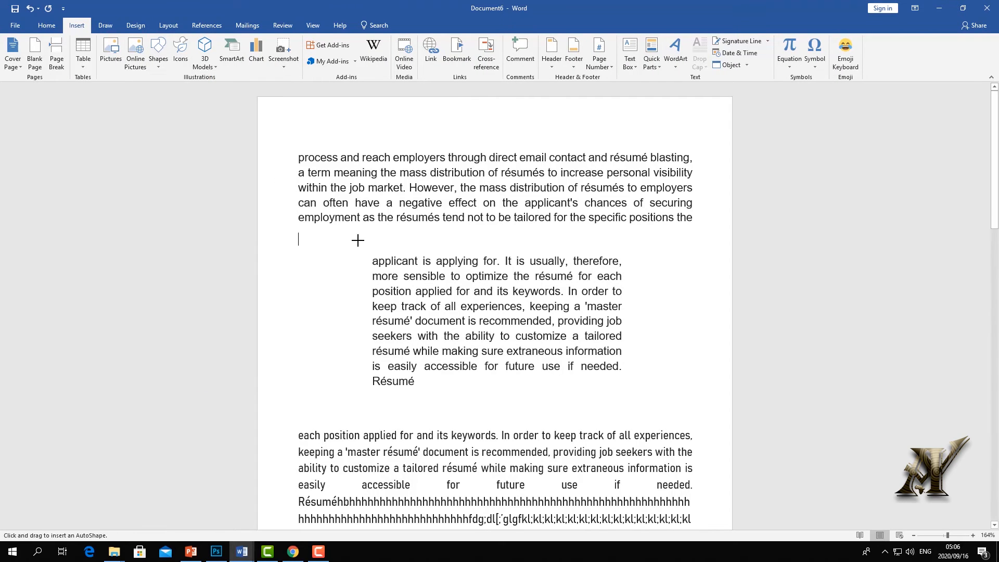
pyautogui.moveTo(346, 226); pyautogui.dragTo(489, 339)
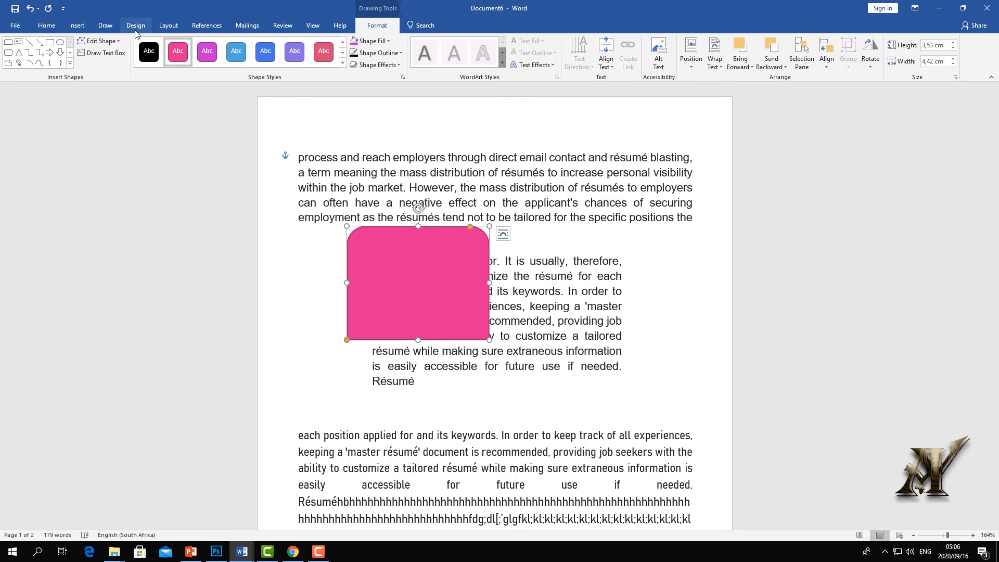
pyautogui.press('Escape')
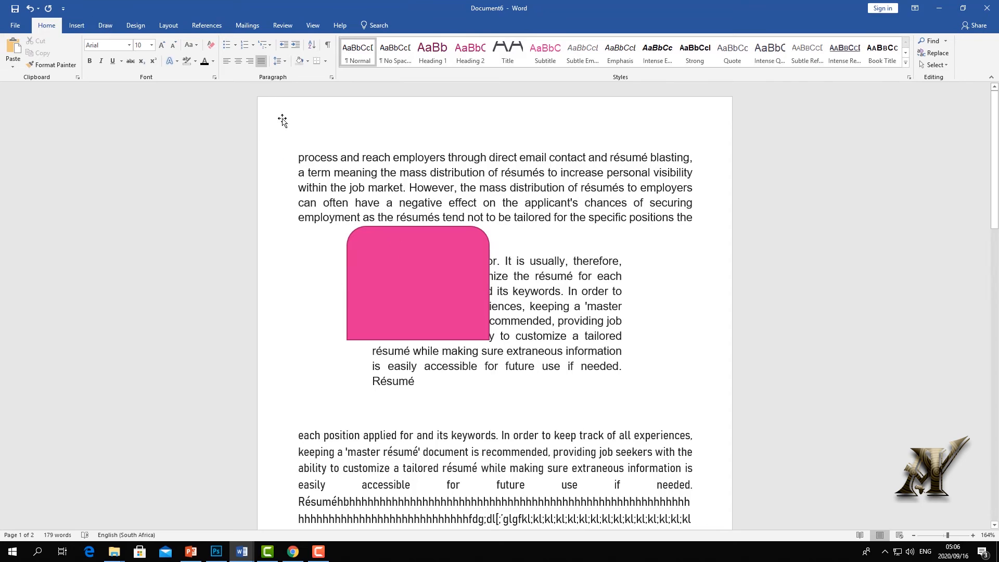
# Examine the Bring Forward, Send Backward and Selection Pane arrangement options for the pink shape.
pyautogui.click(337, 178)
pyautogui.click(168, 25)
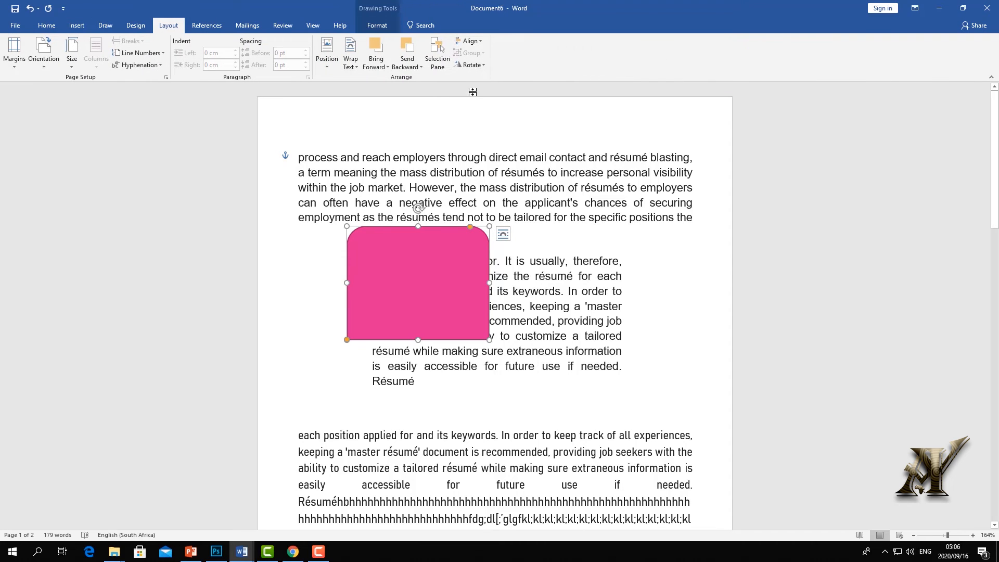
pyautogui.click(373, 65)
pyautogui.click(407, 66)
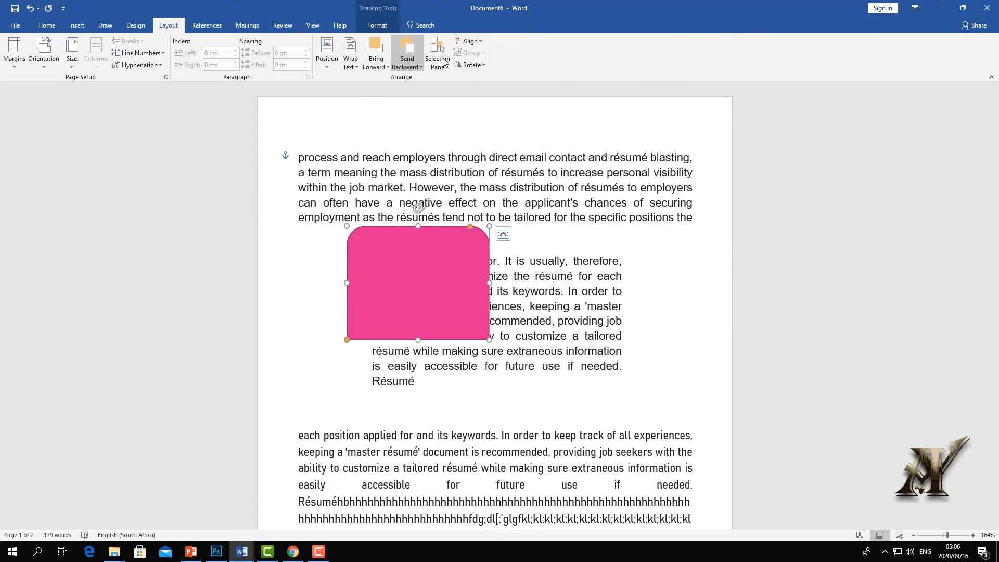
pyautogui.click(438, 58)
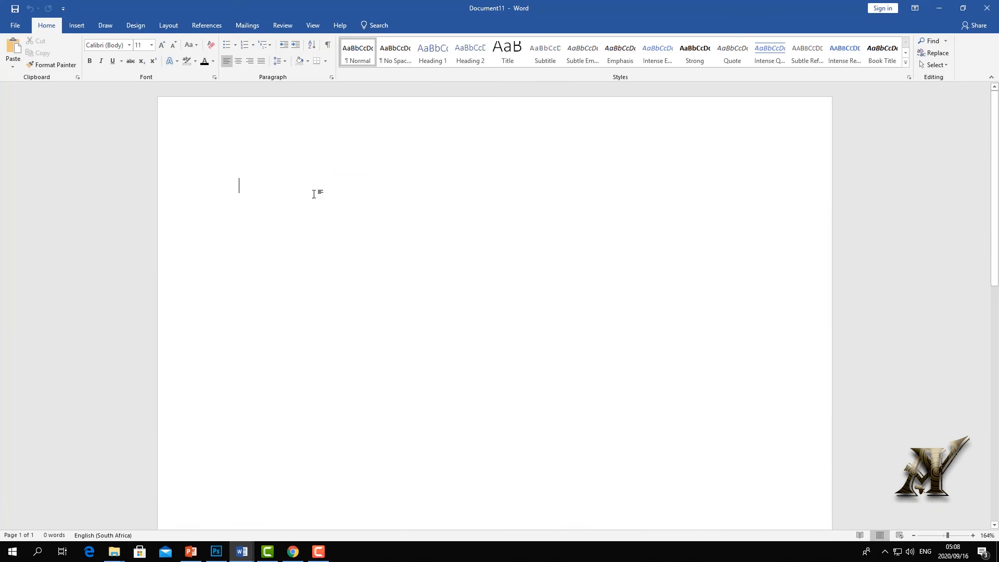
# Paste the résumé paragraph into the blank document and add filler text beginning "dfdsjkfadijoteijo" on a new line below it.
pyautogui.rightClick(292, 192)
pyautogui.click(313, 236)
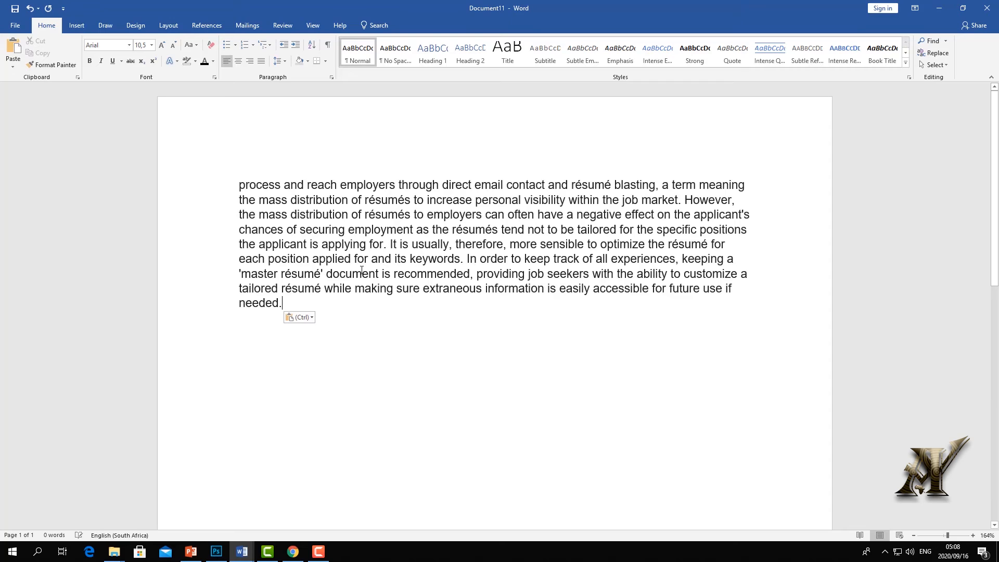
pyautogui.press('Return')
pyautogui.write('dfdsjkfadijoteijo')
# Add blank lines below the filler text until page two and paste the résumé paragraph again there.
pyautogui.press('Return')
pyautogui.press('Return')
pyautogui.press('Return')
pyautogui.press('Return')
pyautogui.press('Return')
pyautogui.press('Return')
pyautogui.press('Return')
pyautogui.press('Return')
pyautogui.press('Return')
pyautogui.press('Return')
pyautogui.press('Return')
pyautogui.press('Return')
pyautogui.press('Return')
pyautogui.press('Return')
pyautogui.press('Return')
pyautogui.press('Return')
pyautogui.press('Return')
pyautogui.press('Return')
pyautogui.press('Return')
pyautogui.press('Return')
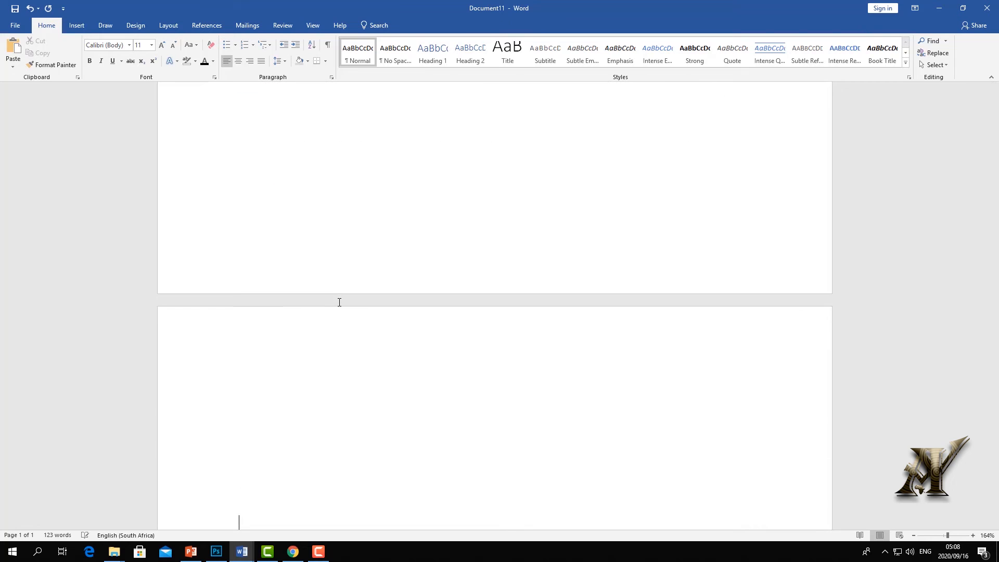
pyautogui.hotkey('ctrl', 'z')
pyautogui.hotkey('ctrl', 'z')
pyautogui.hotkey('ctrl', 'z')
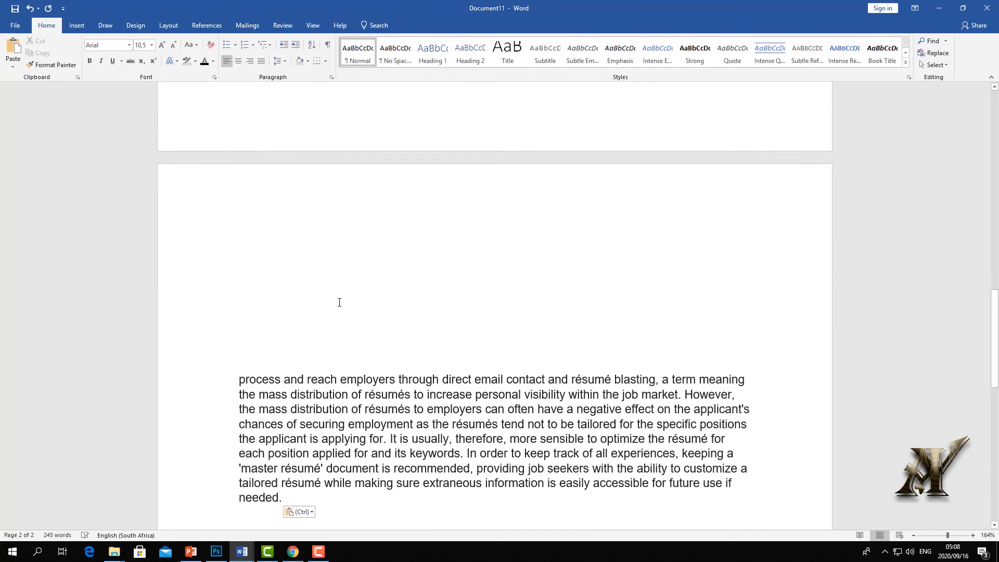
pyautogui.click(329, 234)
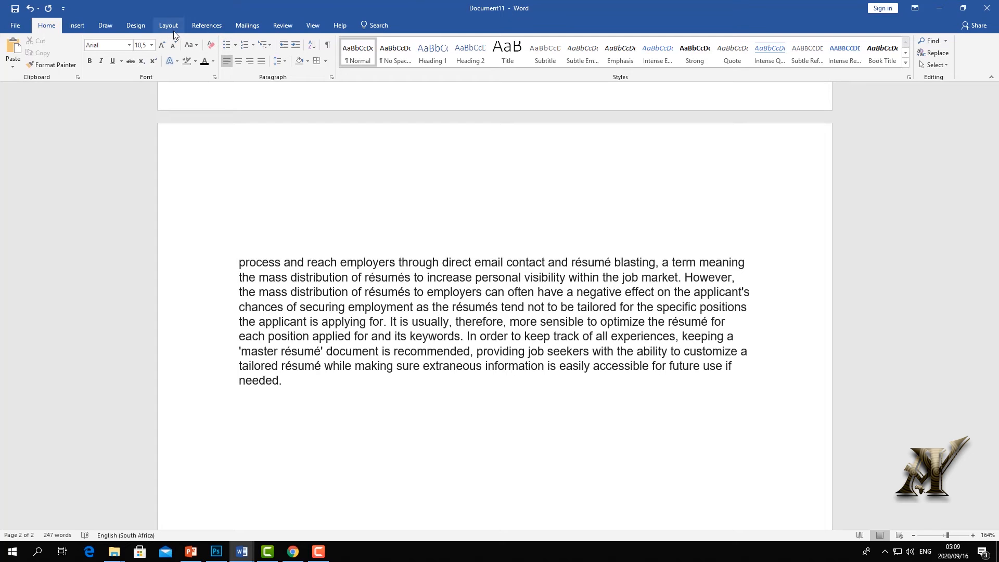
# Show the rulers along the document's edges.
pyautogui.click(315, 27)
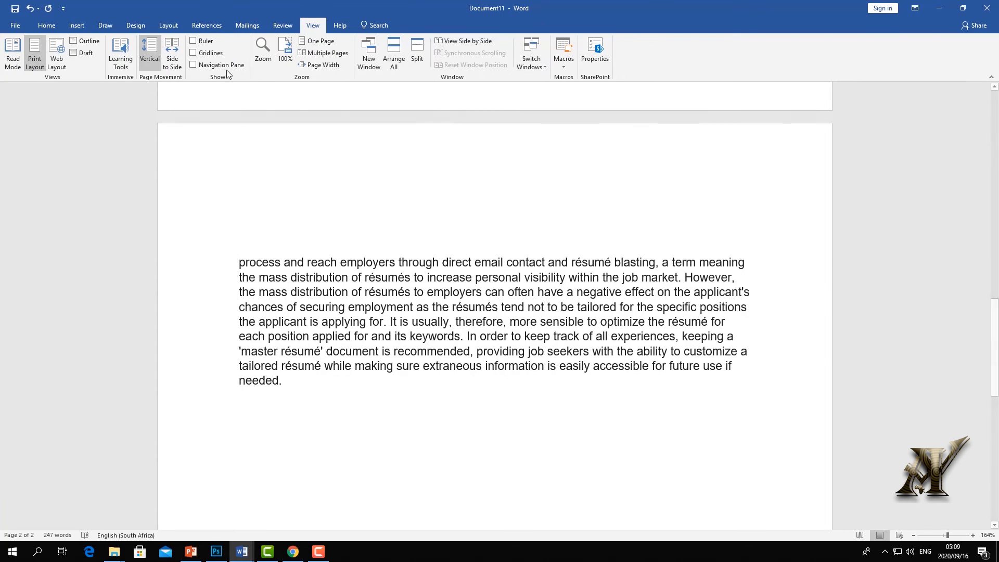
pyautogui.click(193, 42)
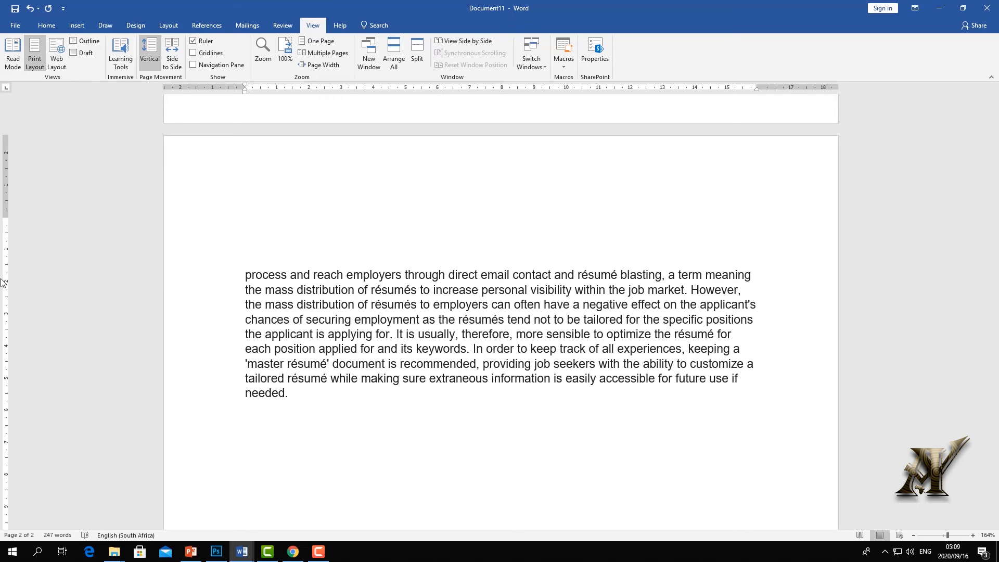
pyautogui.scroll(8, 373, 223)
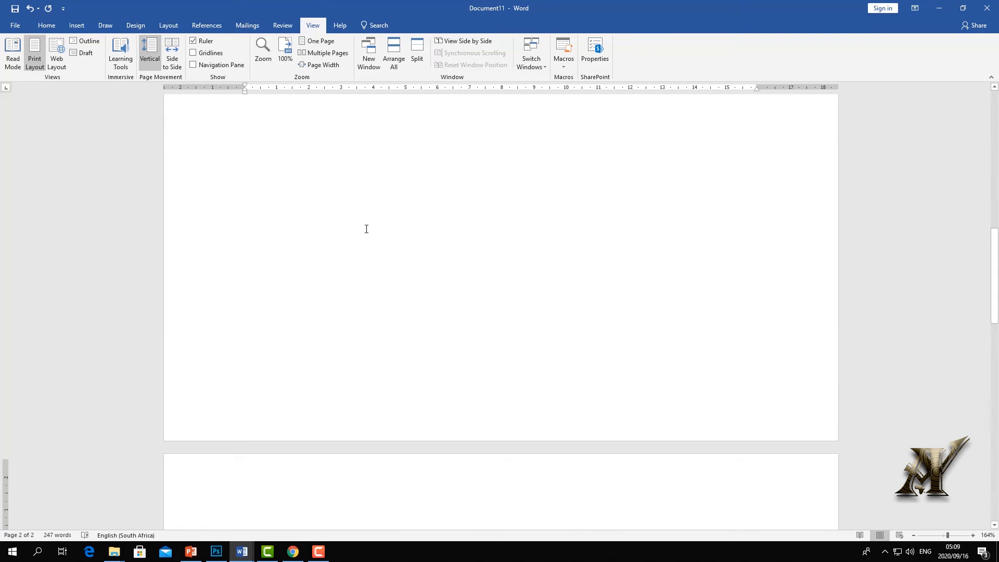
pyautogui.scroll(-8, 385, 233)
# Extend page one's last filler line with "fdgkhadjkhtradjkhijhqtre" and add a longer filler line beginning "fgdsjgdsijofgdjiofgsjkoktry" below it.
pyautogui.write('fdg')
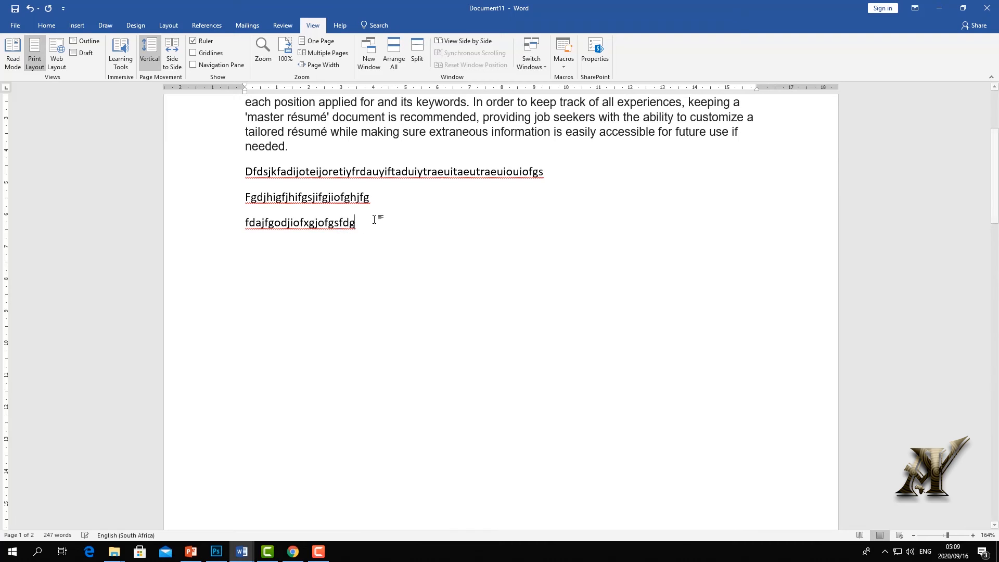
pyautogui.write('khadjkhtradjkhijhqtre')
pyautogui.press('Return')
pyautogui.write('fgdsjgdsijofgdjiofgsjkoktryfghskofghsjkotryikorgweiporgwikorwkprgwkog')
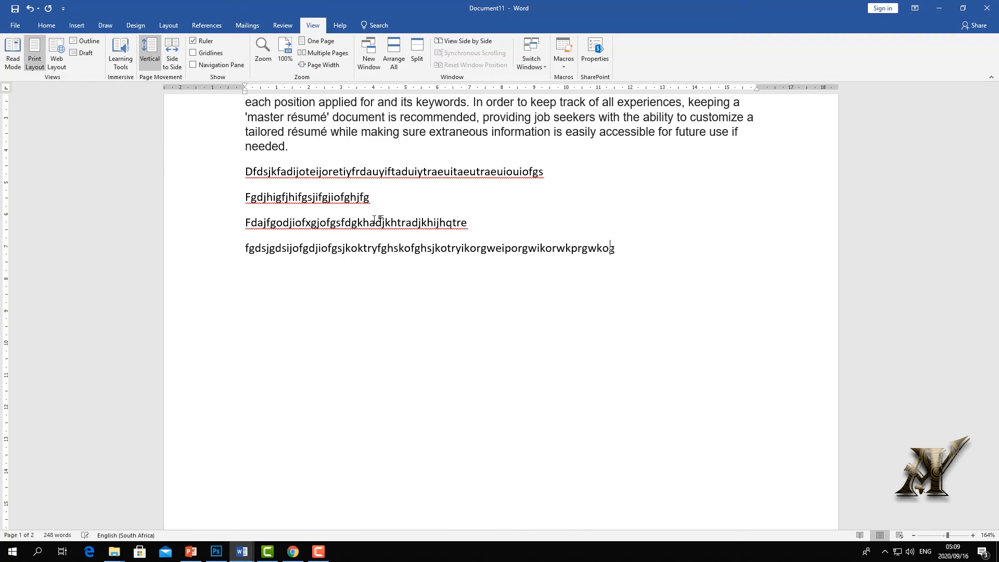
pyautogui.write('fwikorgwioteuiogadeuiogeauiogaduiotrwuiftgiotrywiotrywitryi')
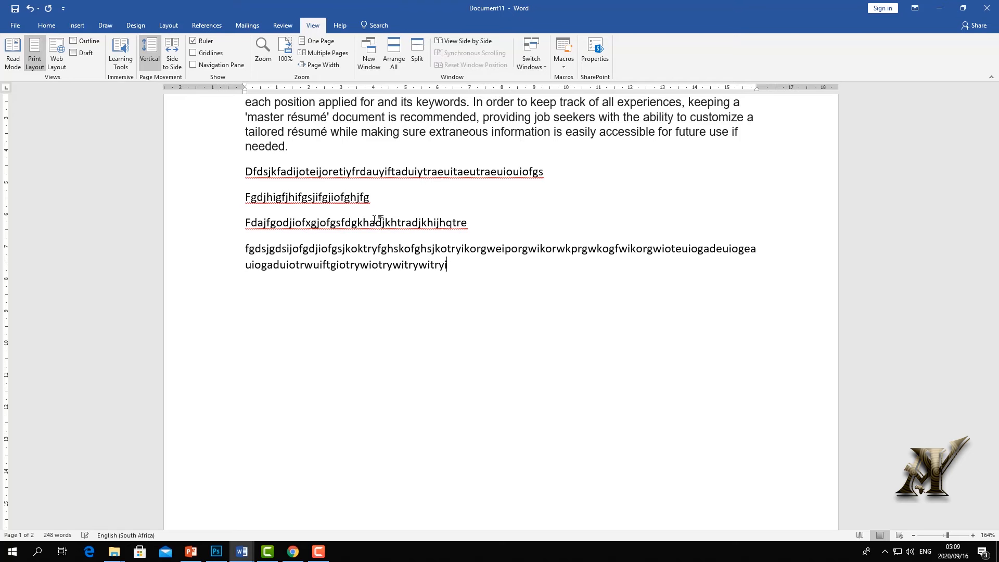
pyautogui.hotkey('ctrl', 'z')
pyautogui.scroll(-5, 364, 240)
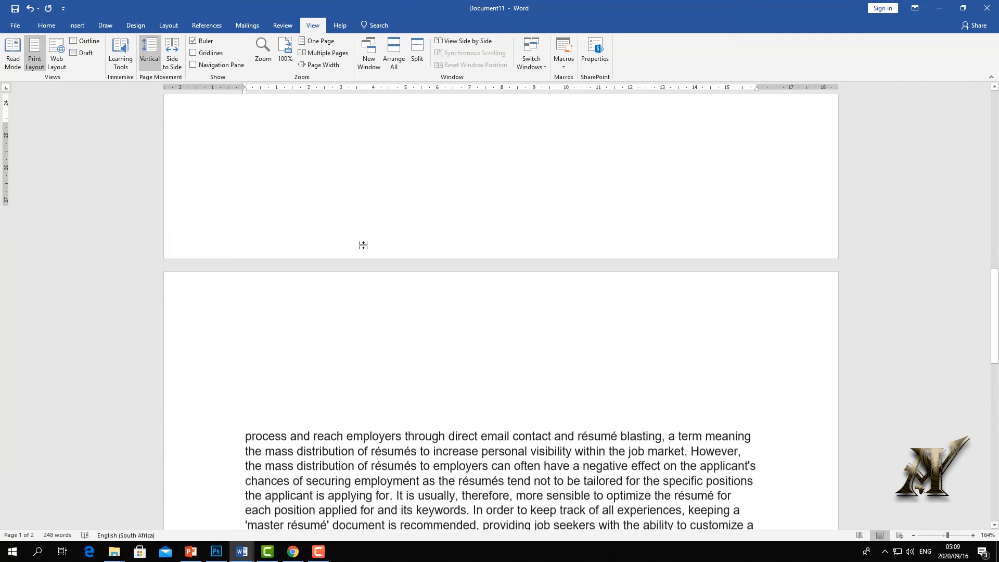
pyautogui.scroll(6, 266, 189)
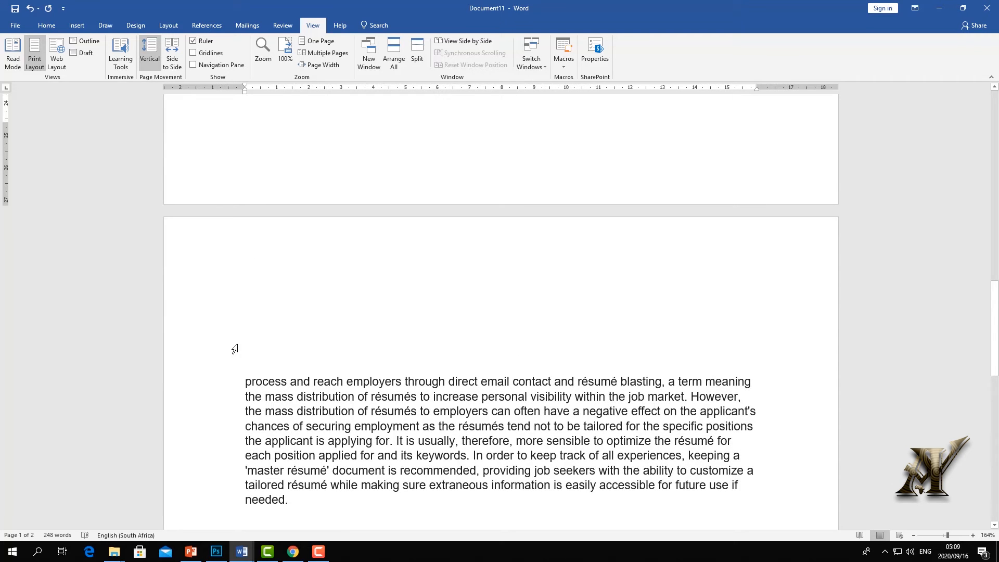
pyautogui.scroll(5, 247, 397)
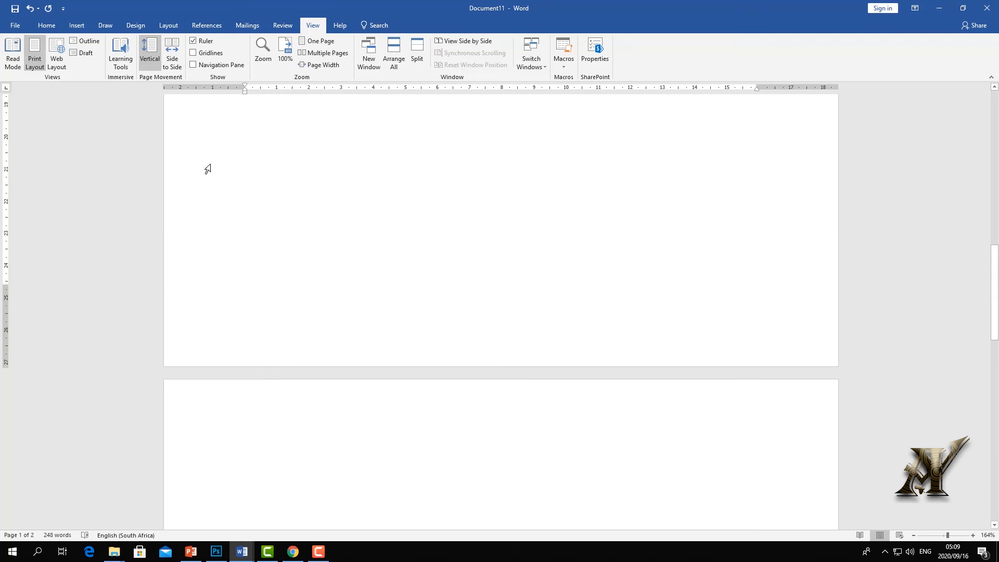
pyautogui.click(15, 25)
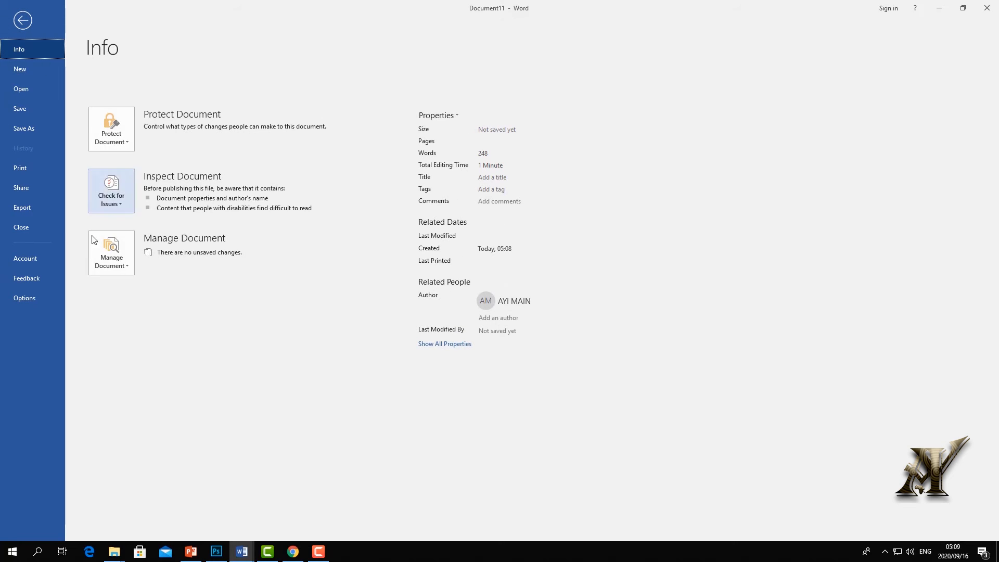
pyautogui.click(17, 19)
# Switch to Document10, extend its last filler line with "fgadjknfdajkfgdsjkjkfgdfgad", and add "fadhfgadjkhfgsjkjkfgs" plus a blank line below.
pyautogui.click(241, 552)
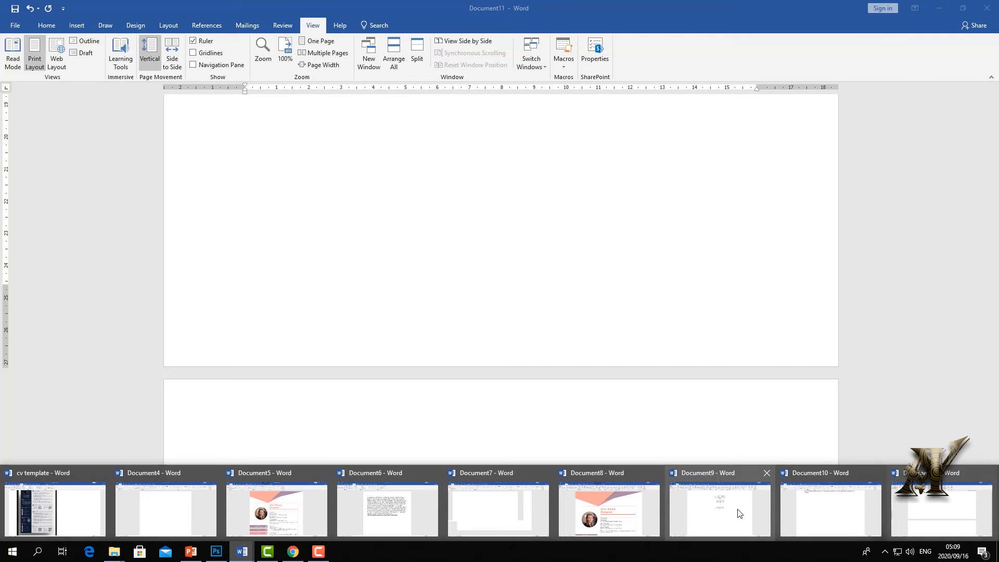
pyautogui.click(849, 515)
pyautogui.write('fgadjknfdajkfgdsjkjkfgdfgad')
pyautogui.press('Return')
pyautogui.write('fadhfgadjkhfgsjkjkfgs')
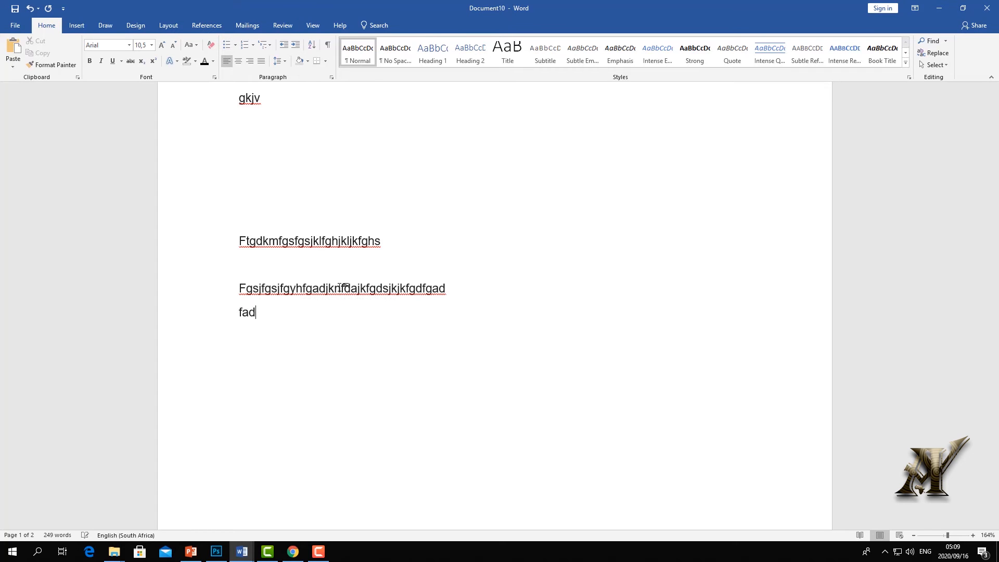
pyautogui.press('Return')
pyautogui.press('Return')
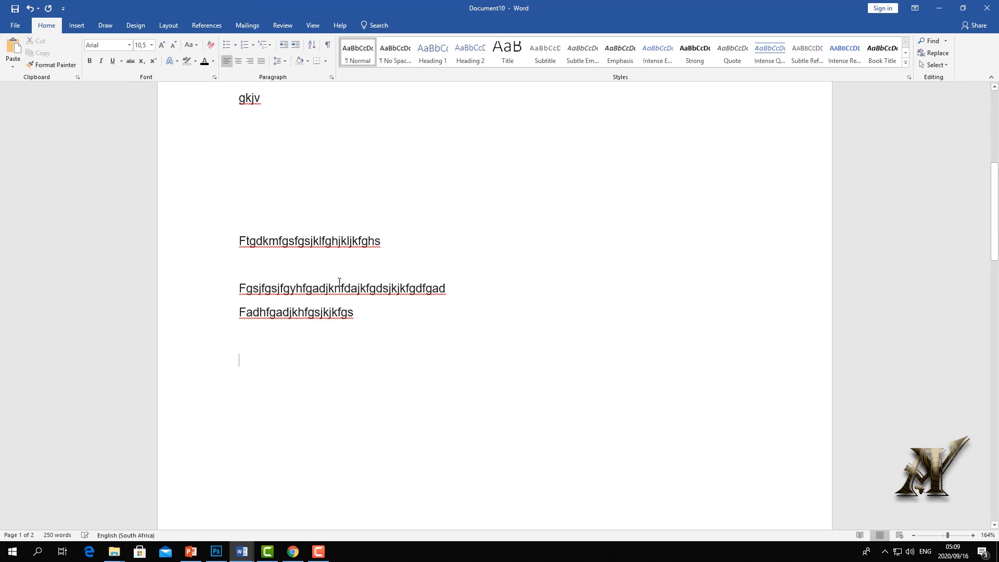
# Add four more filler lines on page one below the blank line, from "fgfgikftsuioftrsuioui9trw..." down to "fgdsnkgdsjklfgsjkfgsj".
pyautogui.scroll(-10, 312, 312)
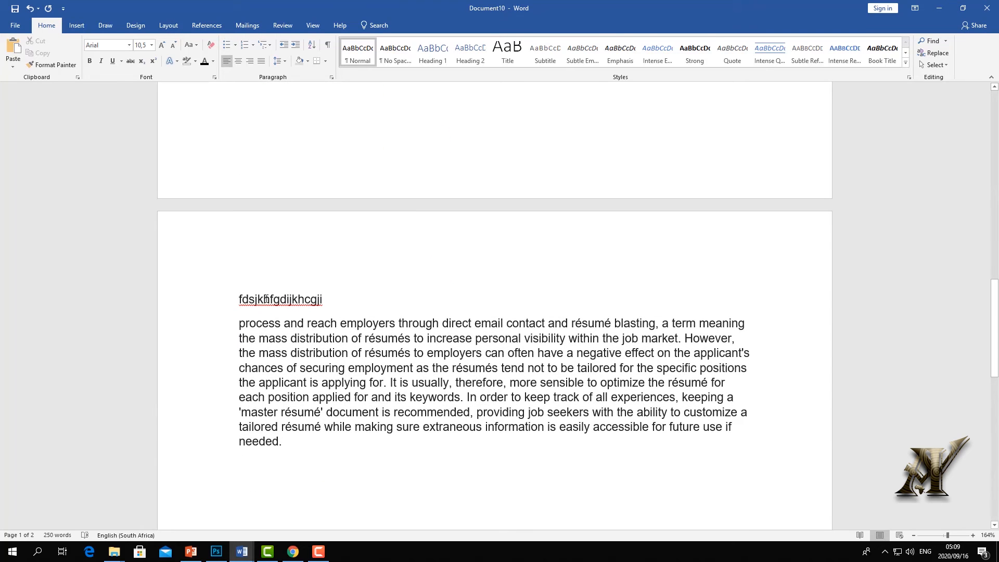
pyautogui.scroll(5, 286, 318)
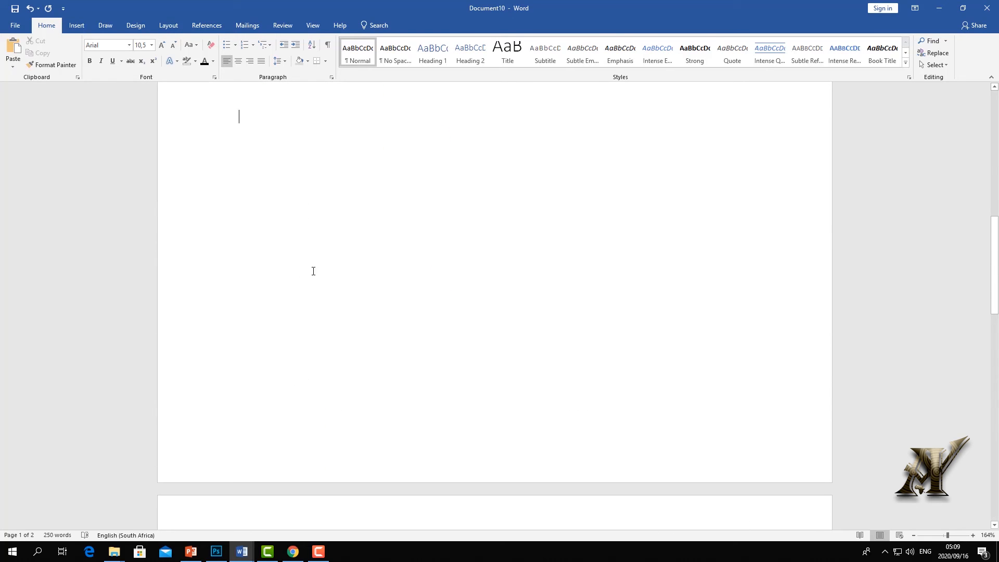
pyautogui.scroll(3, 313, 254)
pyautogui.keyDown('ctrl'); pyautogui.scroll(-9, 422, 310); pyautogui.keyUp('ctrl')
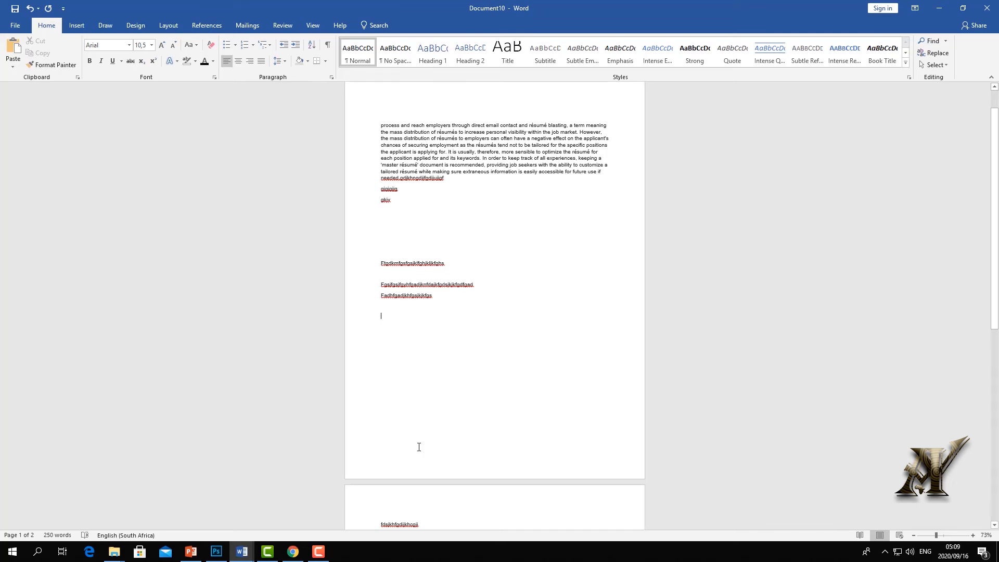
pyautogui.scroll(-3, 419, 446)
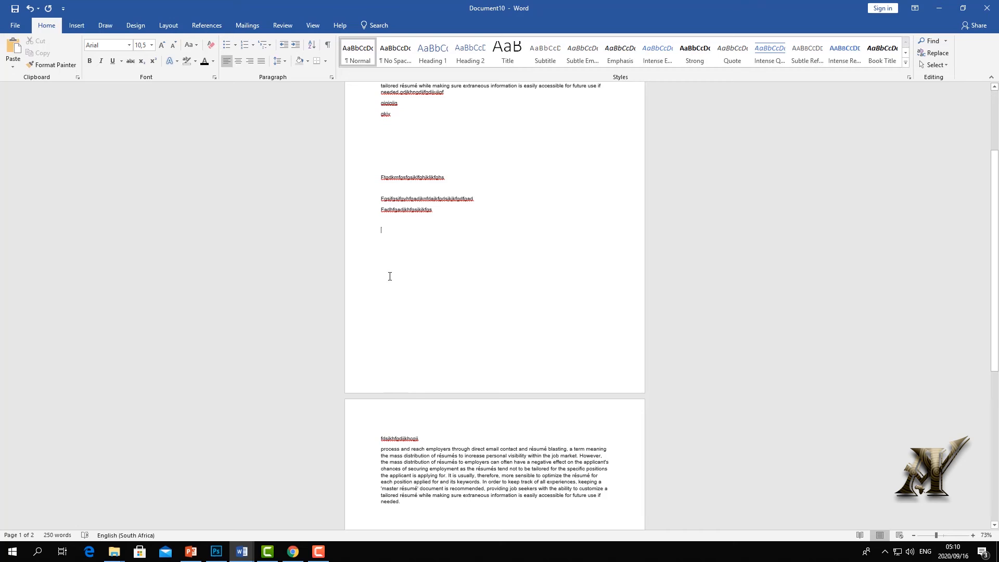
pyautogui.write('fgfgikftsuioftrsuioui9trwrequijhqrweuiyqreuiyhqtreuiyhqtre')
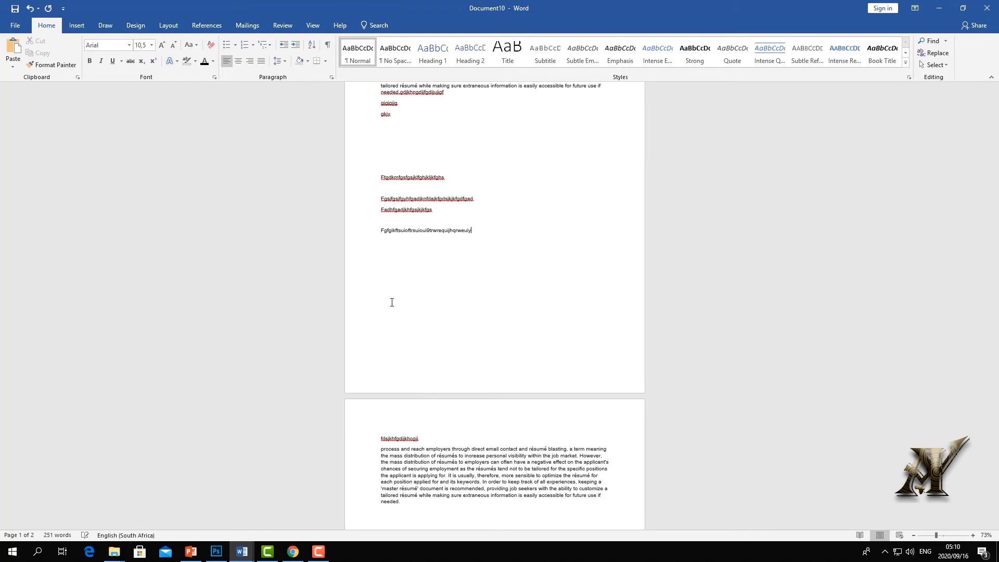
pyautogui.write('ijkhtradjkhfgadjkhfgadsjkhfgdsjknfs')
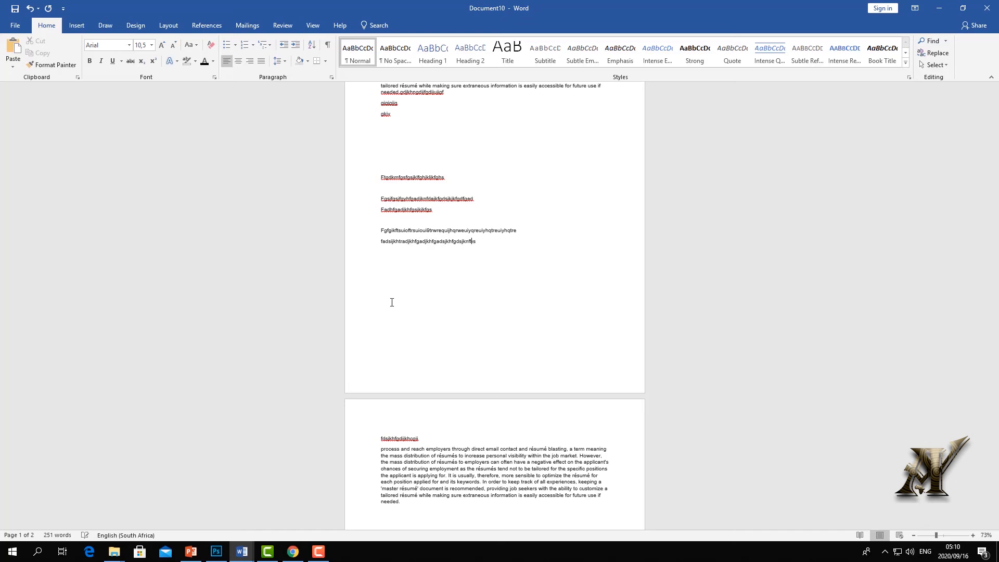
pyautogui.press('Return')
pyautogui.write('fdjfgadsjfgwjfghejofghsjjfghs')
pyautogui.press('Return')
pyautogui.write('fgdsnkgdsjklfgsjkfgsj')
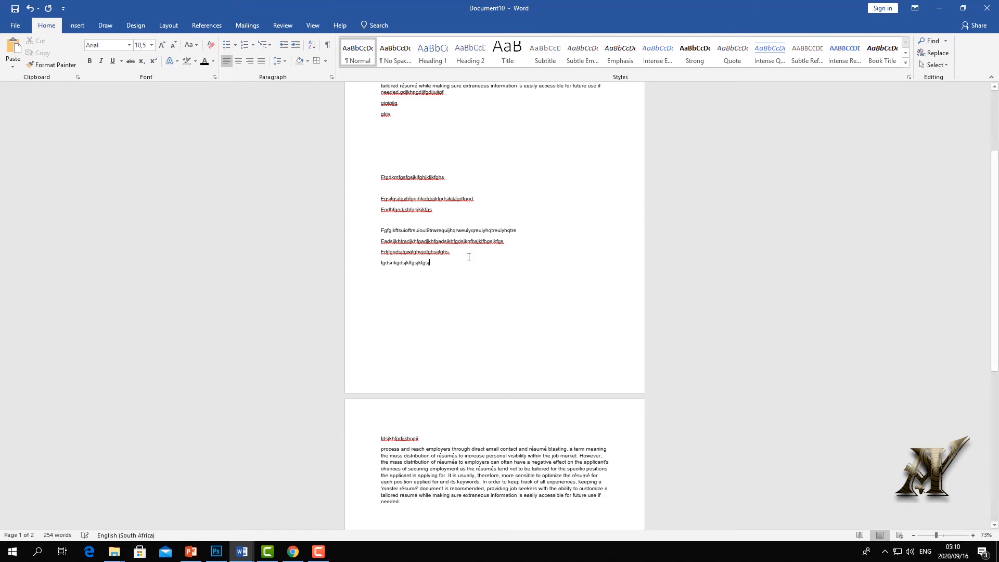
# Switch to Document11 and add the filler lines "fajkhfdauijogdijofgdsijoijofgh" and "fgdsjmfgdsjfgs" in the empty middle of page one.
pyautogui.click(241, 551)
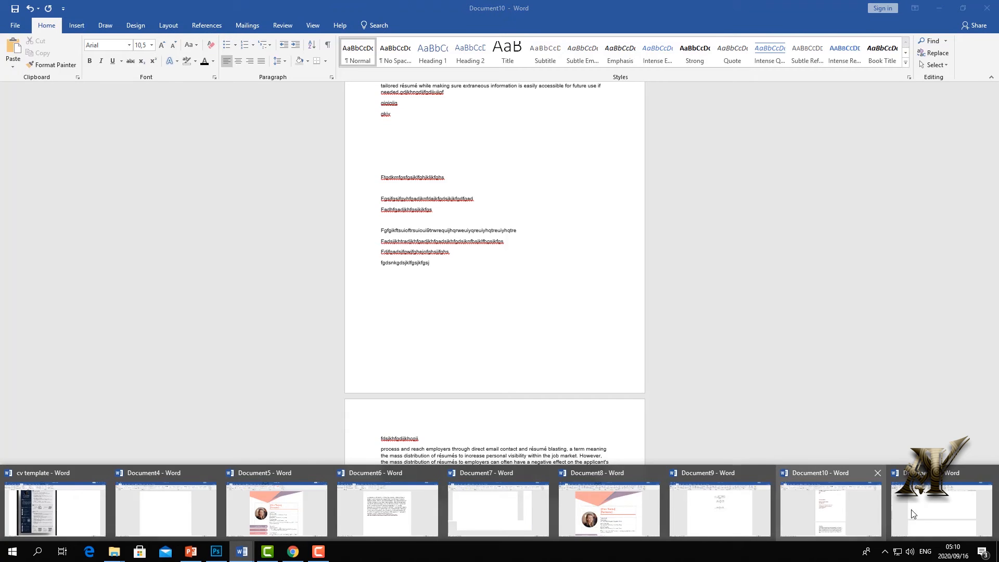
pyautogui.click(943, 526)
pyautogui.moveTo(946, 537); pyautogui.dragTo(935, 538)
pyautogui.click(932, 535)
pyautogui.scroll(5, 696, 397)
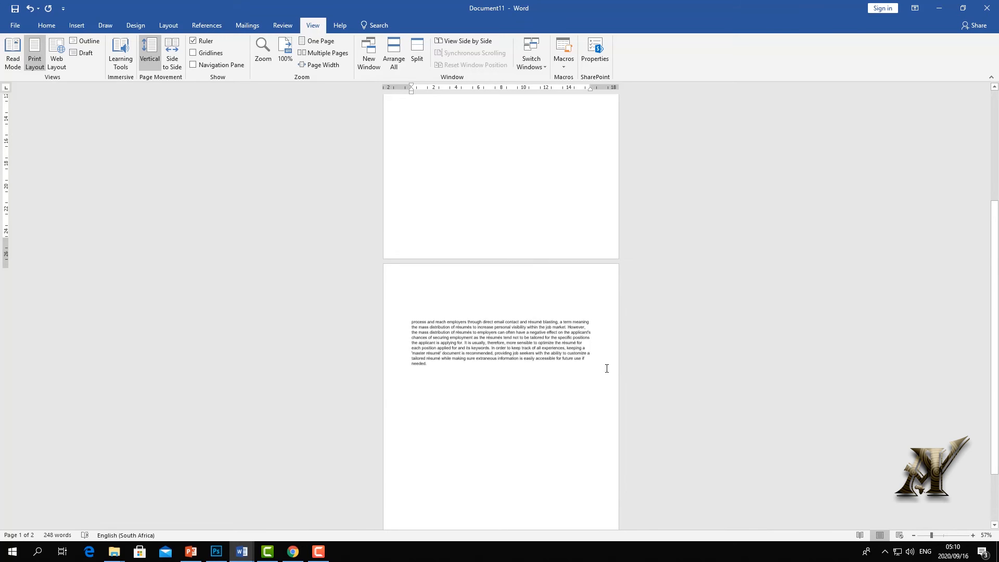
pyautogui.doubleClick(490, 207)
pyautogui.write('fa')
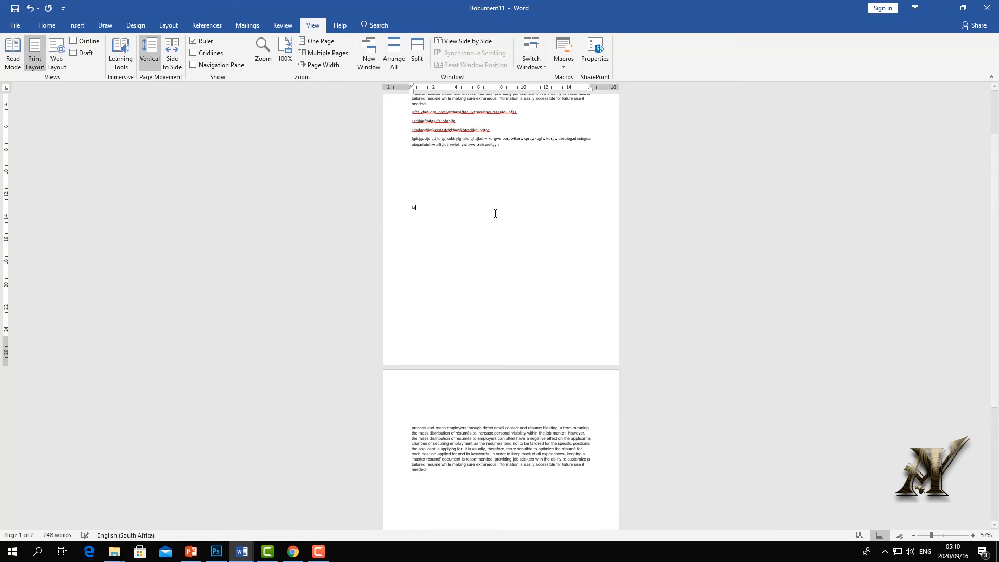
pyautogui.write('jkhfdauijogdijofgdsijoijofgh')
pyautogui.press('Return')
pyautogui.write('fgdsijofgdsijfgs')
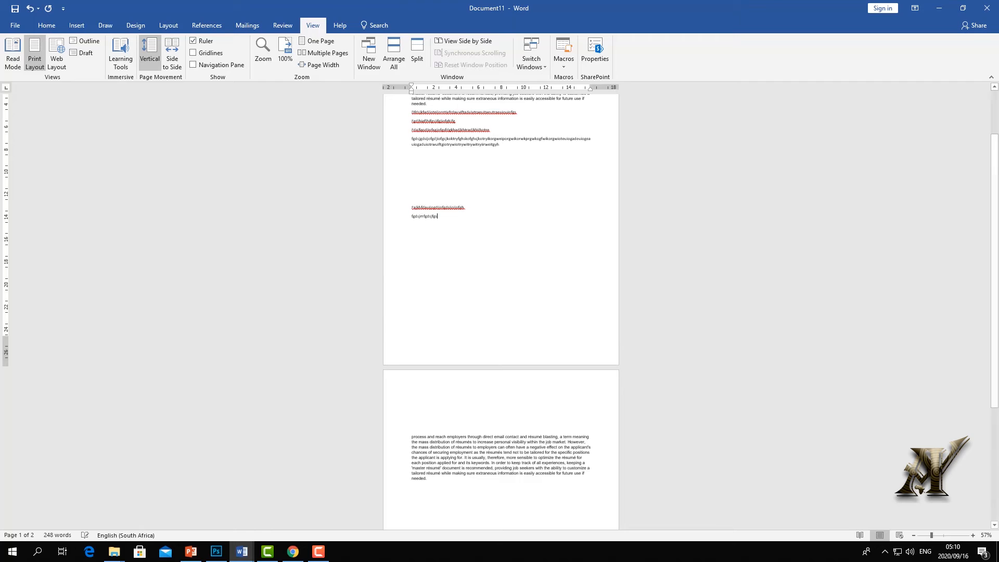
# Add three more filler lines beneath: "fgadsjkhfgdijkfgsjknjkfghds", "fgdjmnfgjfghsj" and "fgdajkofgdsjkofghs".
pyautogui.press('Return')
pyautogui.write('fgadsjkhfgdijkfgsjkjkfgbds')
pyautogui.press('Return')
pyautogui.write('fgdjmnfgjfghsj')
pyautogui.press('Return')
pyautogui.write('fgdajkc')
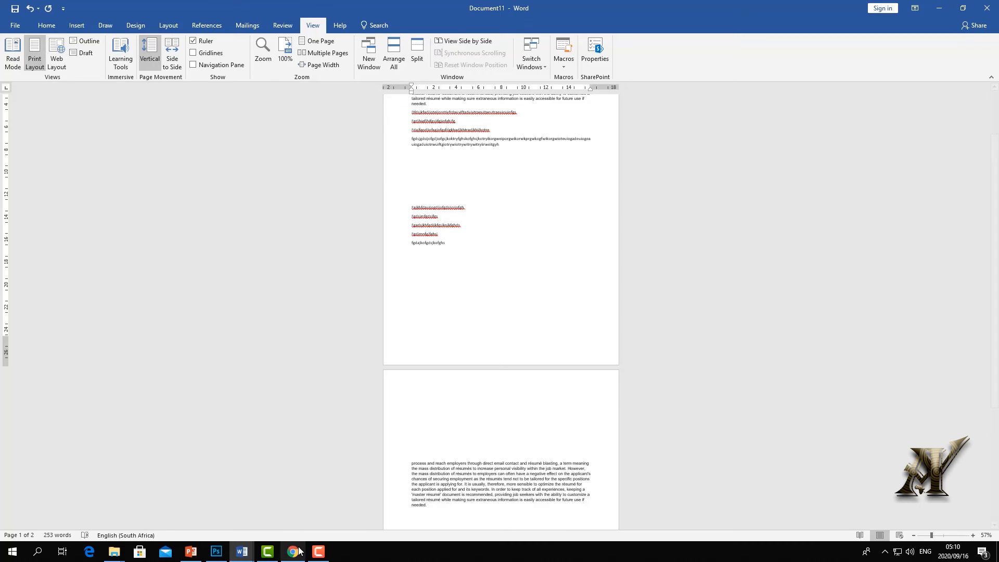
# Examine the available page break and section break types.
pyautogui.scroll(3, 137, 18)
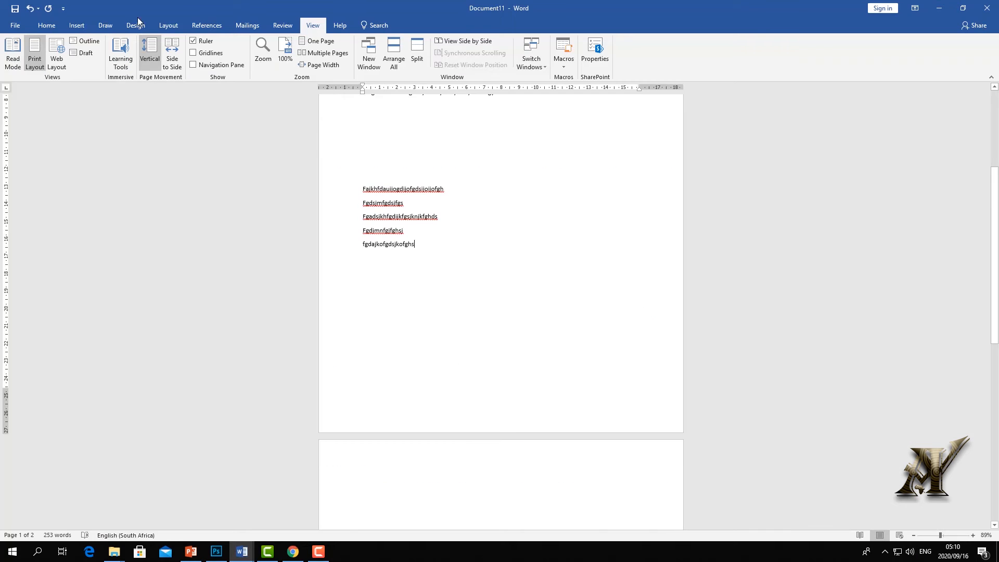
pyautogui.click(168, 26)
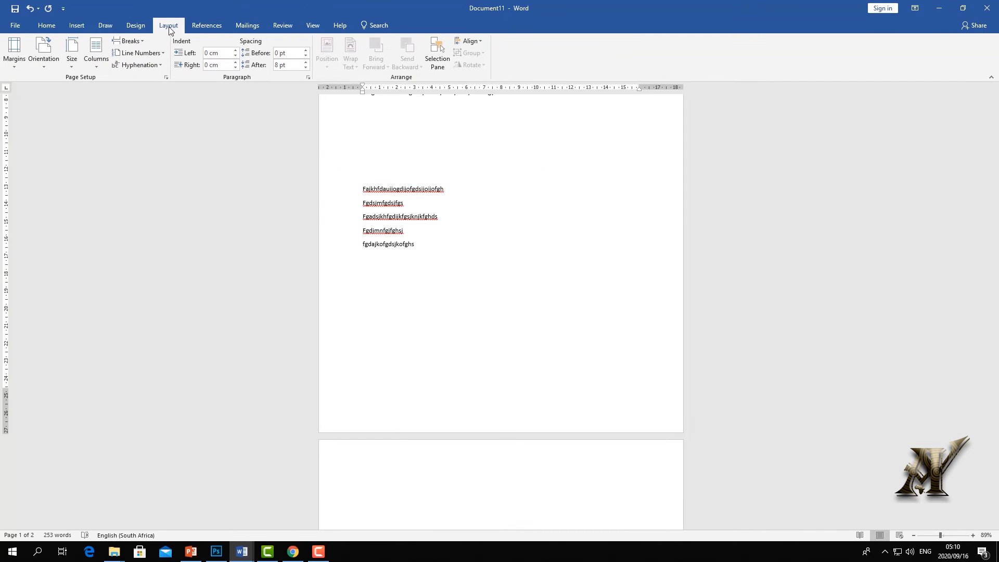
pyautogui.click(136, 42)
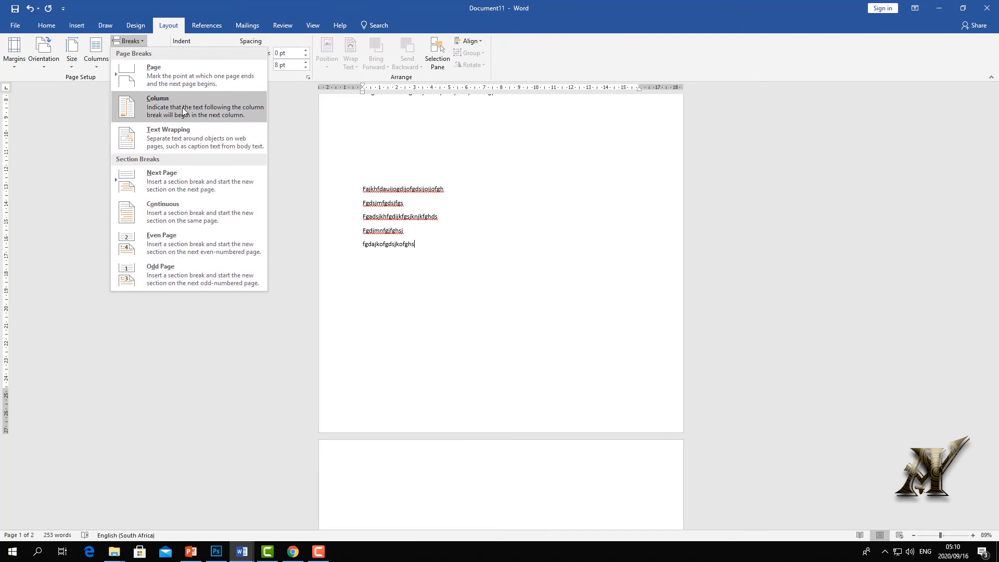
pyautogui.click(435, 239)
# Format the résumé paragraph and the first filler line on page one in two columns.
pyautogui.scroll(5, 442, 201)
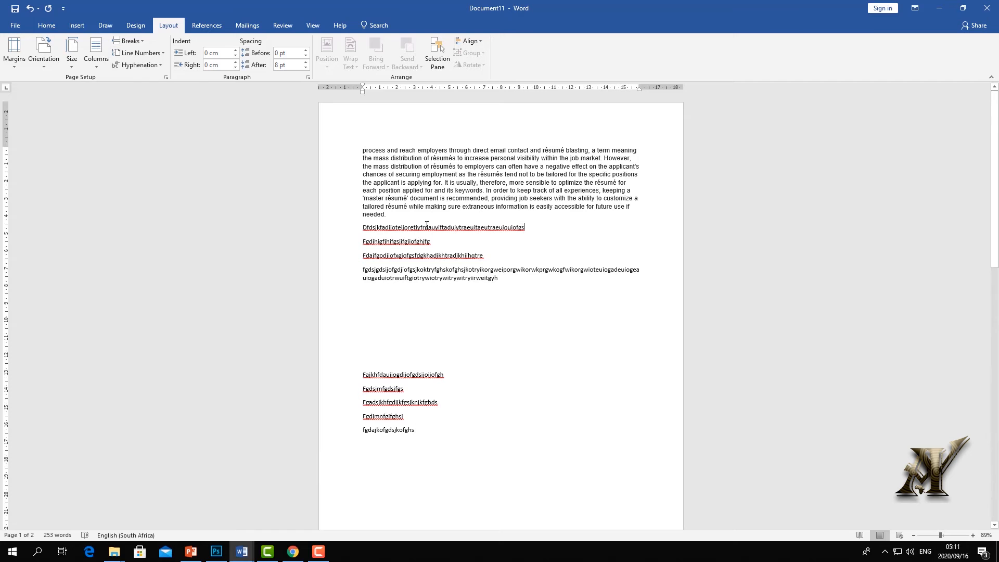
pyautogui.moveTo(426, 224); pyautogui.dragTo(319, 147)
pyautogui.click(98, 65)
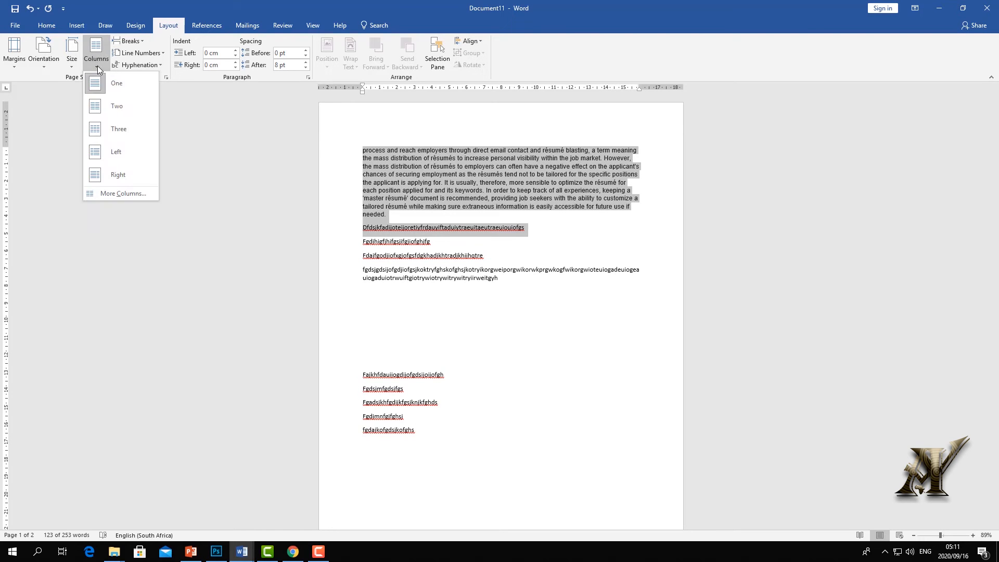
pyautogui.click(101, 107)
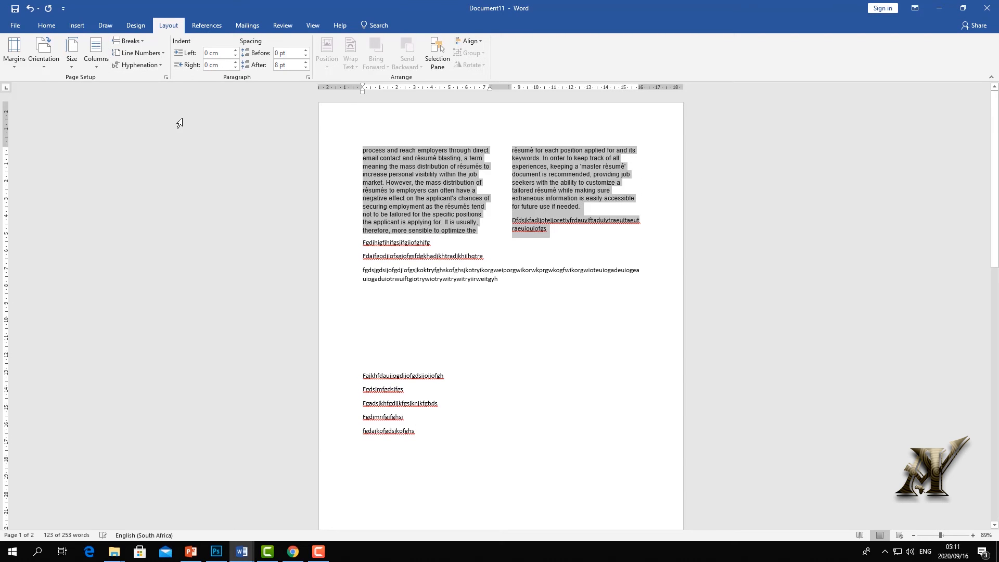
# Select the first column's text and review the break options for it.
pyautogui.click(427, 174)
pyautogui.moveTo(476, 230); pyautogui.dragTo(340, 127)
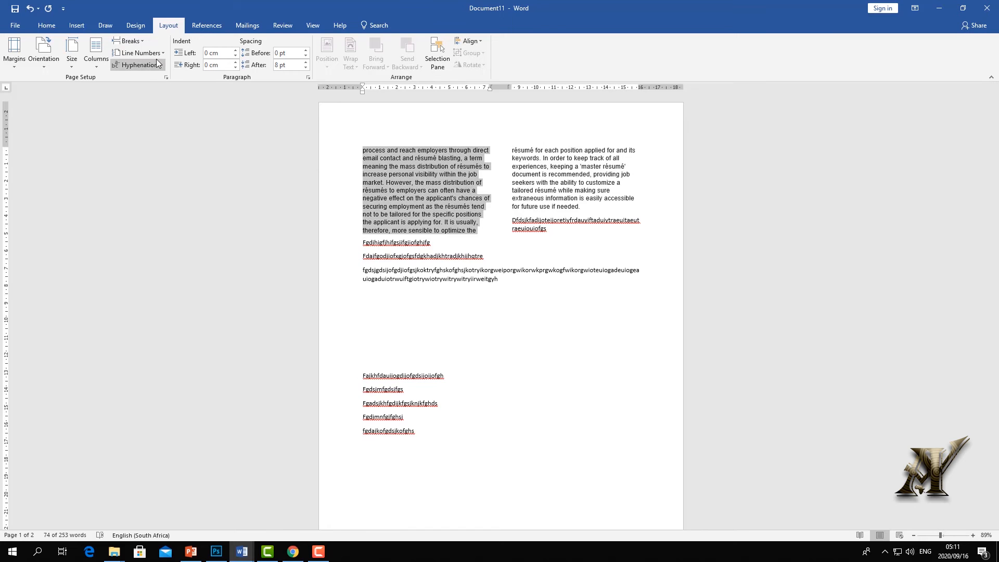
pyautogui.click(131, 41)
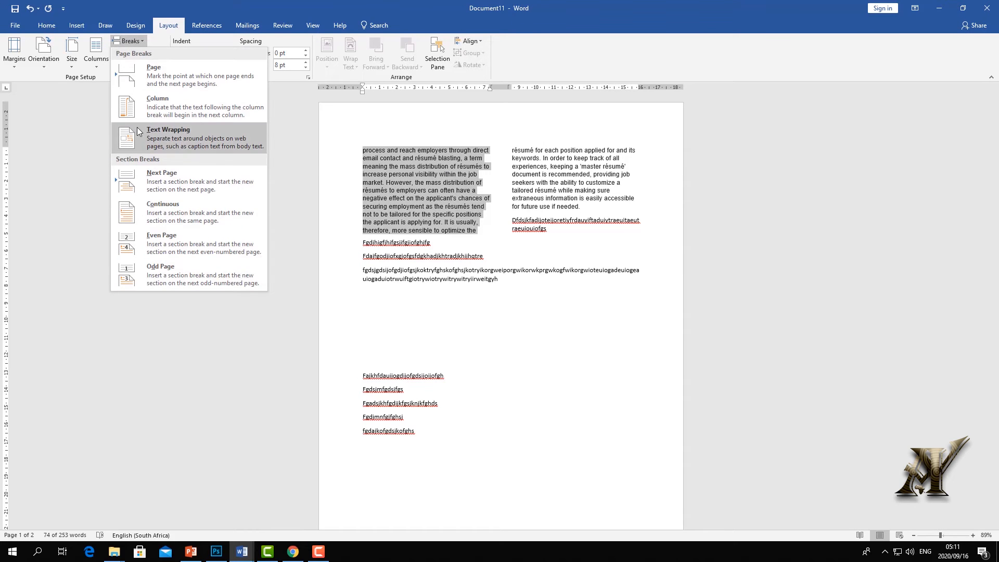
pyautogui.click(460, 217)
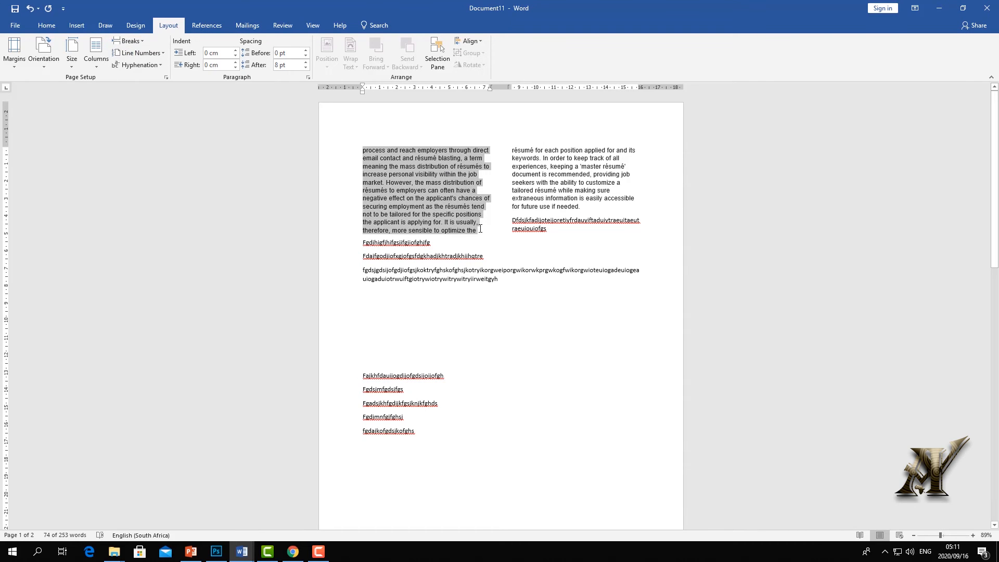
# Insert "ddf" before "résumé" at the start of the second column and add a paragraph break in front of it.
pyautogui.click(479, 229)
pyautogui.write('ddf')
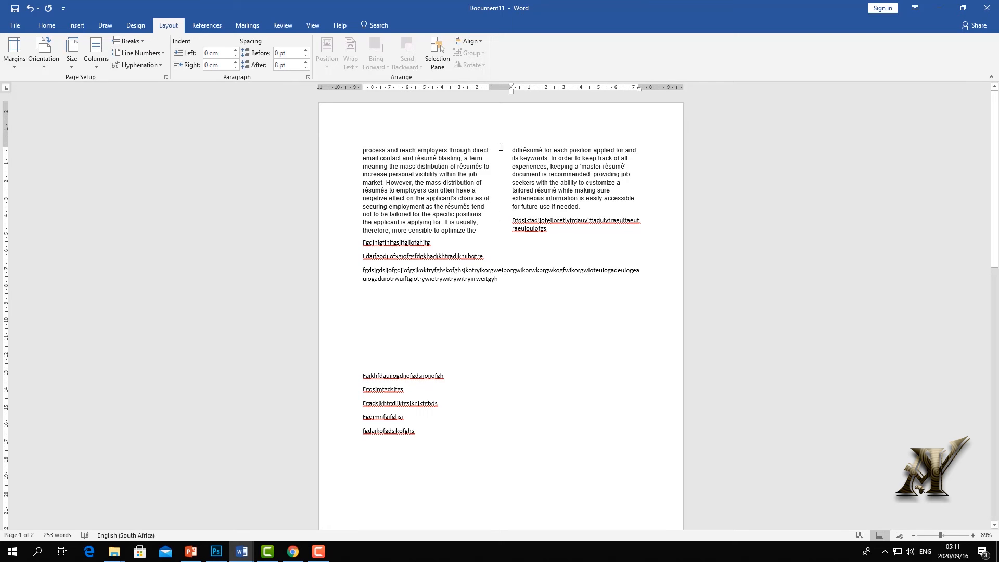
pyautogui.moveTo(503, 141); pyautogui.dragTo(655, 217)
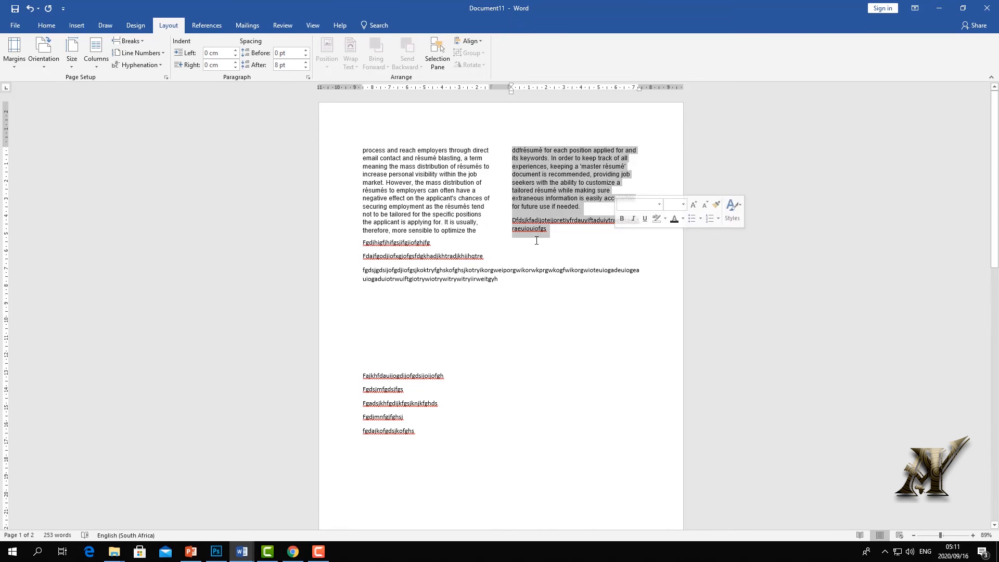
pyautogui.click(479, 231)
pyautogui.press('Return')
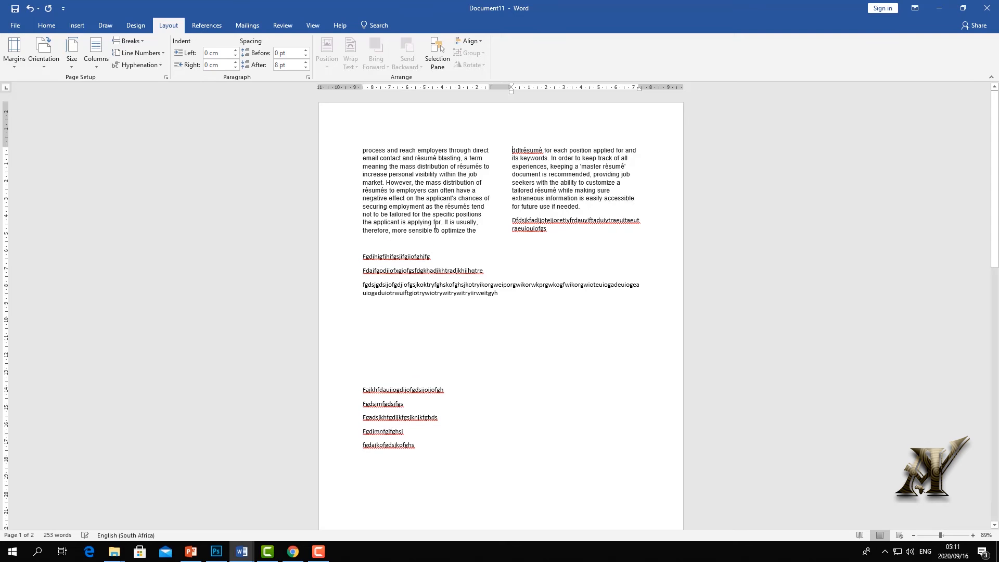
# Enter "ffsff" on the blank line below the first column and insert a text wrapping break after it.
pyautogui.click(426, 316)
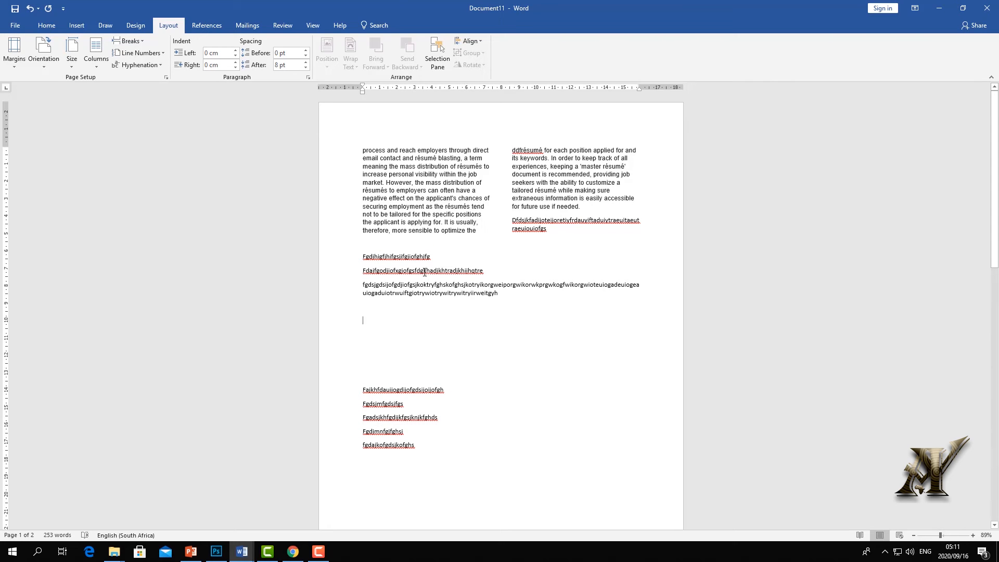
pyautogui.click(390, 242)
pyautogui.write('ffsff')
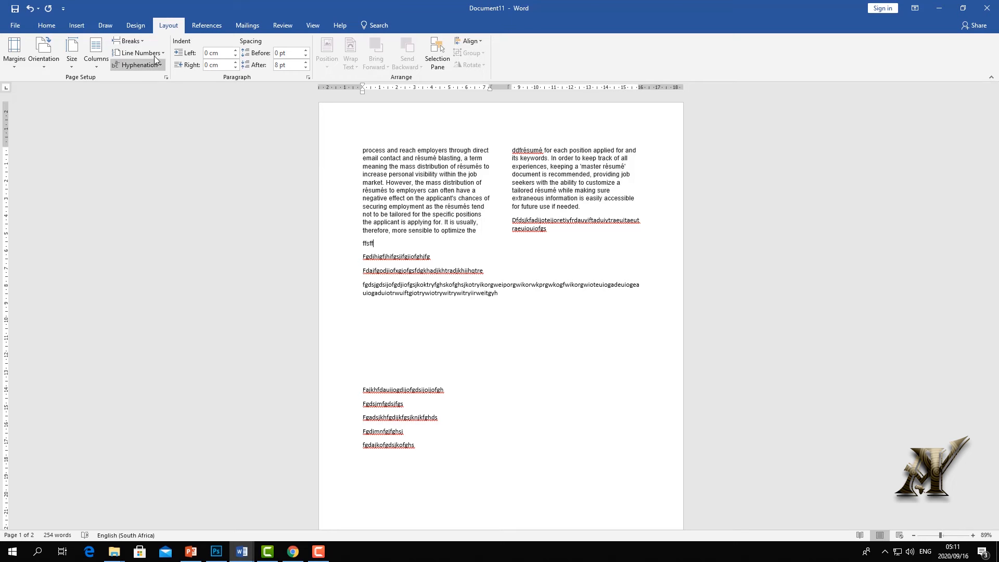
pyautogui.click(142, 41)
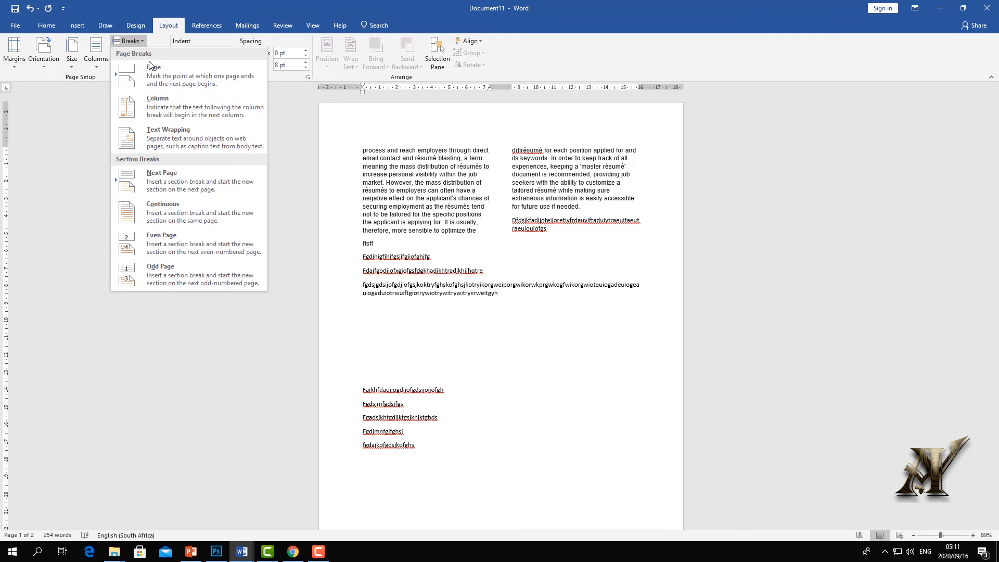
pyautogui.click(157, 144)
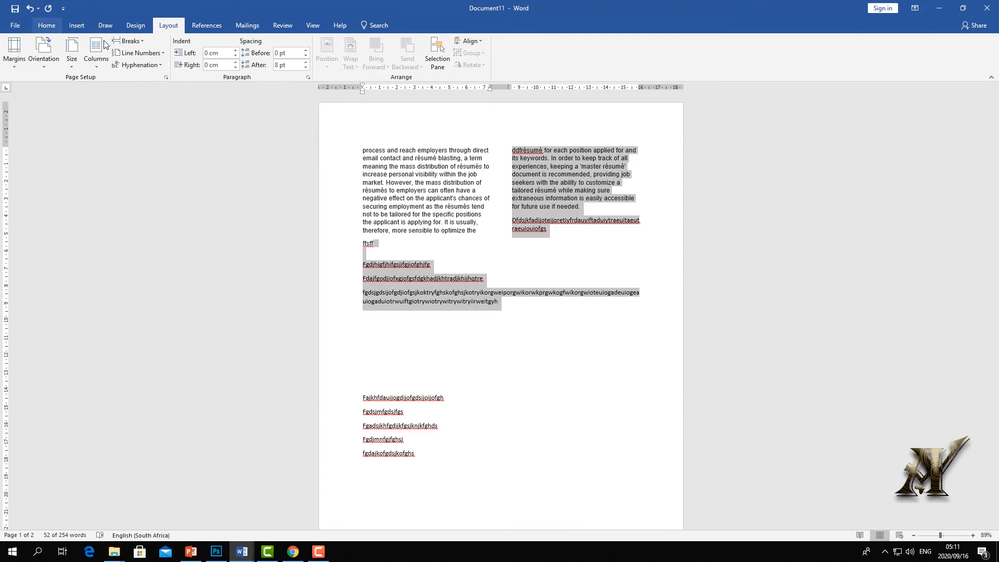
# Insert a Simple Text Box from the built-in gallery next to the two-column text on page one.
pyautogui.click(83, 27)
pyautogui.click(629, 54)
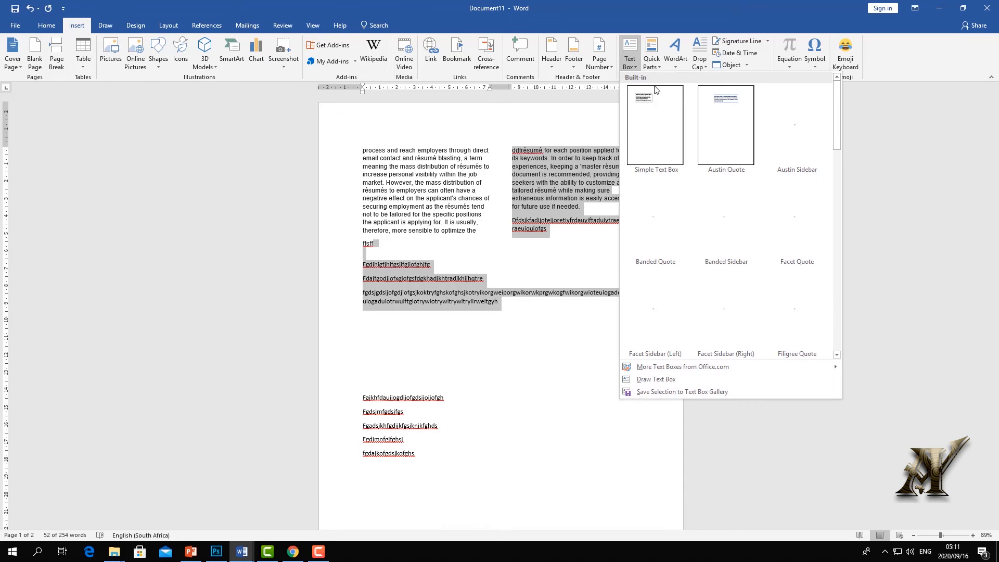
pyautogui.click(656, 105)
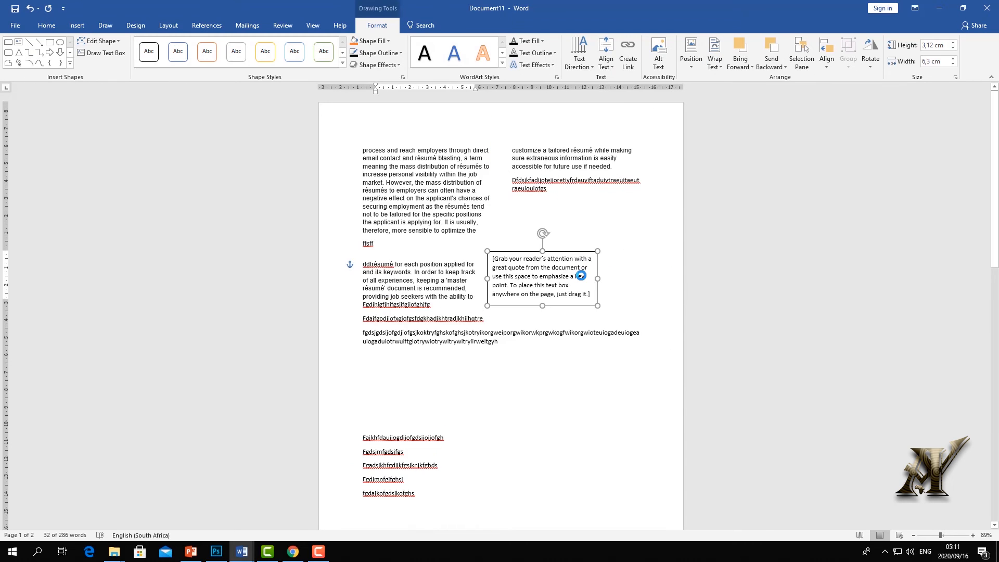
# Place the text box in front of the text in the blank area below the long paragraph, and delete it.
pyautogui.click(697, 154)
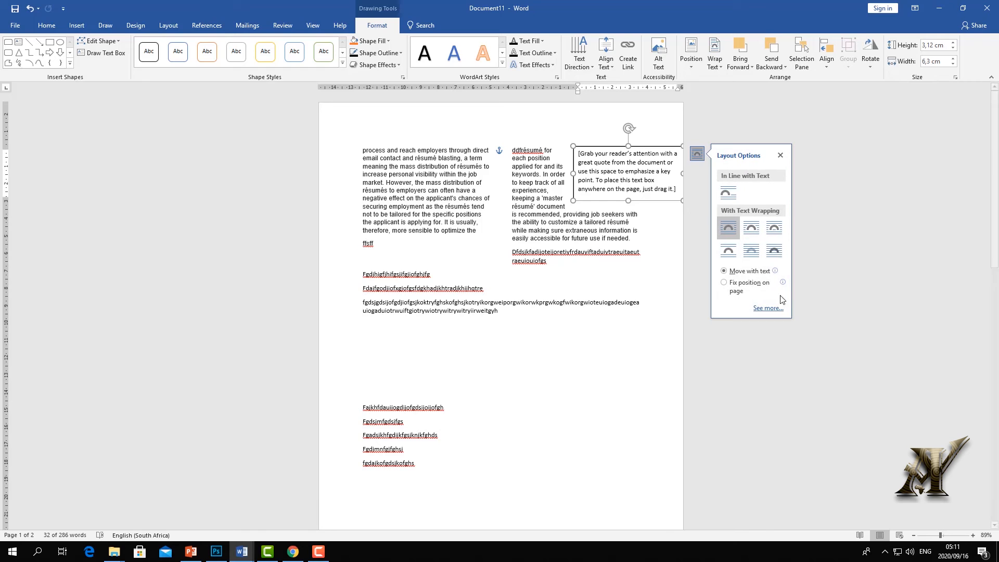
pyautogui.click(773, 251)
pyautogui.moveTo(599, 175)
pyautogui.mouseDown()
pyautogui.moveTo(583, 178)
pyautogui.moveTo(487, 303)
pyautogui.moveTo(480, 362)
pyautogui.mouseUp()
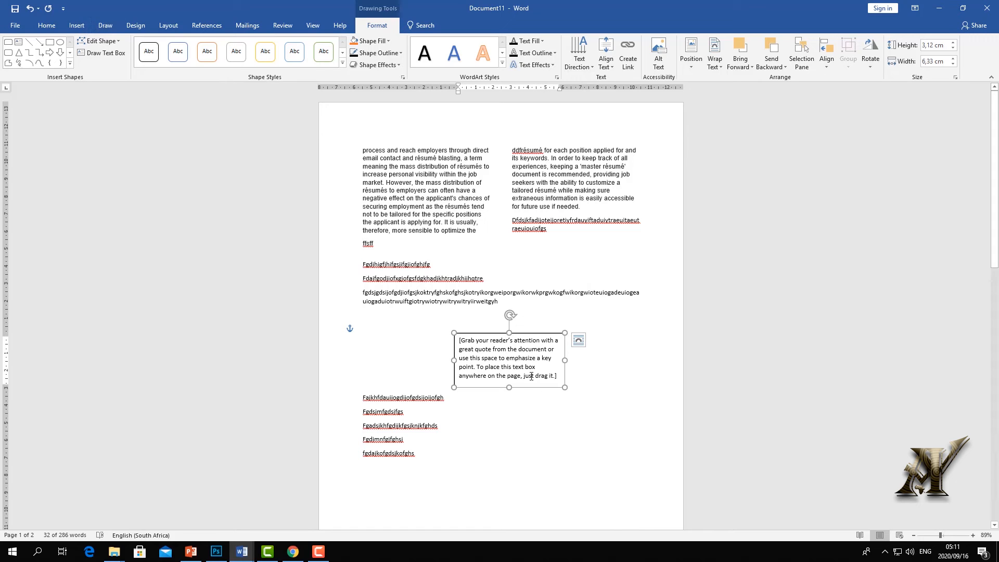
pyautogui.press('Delete')
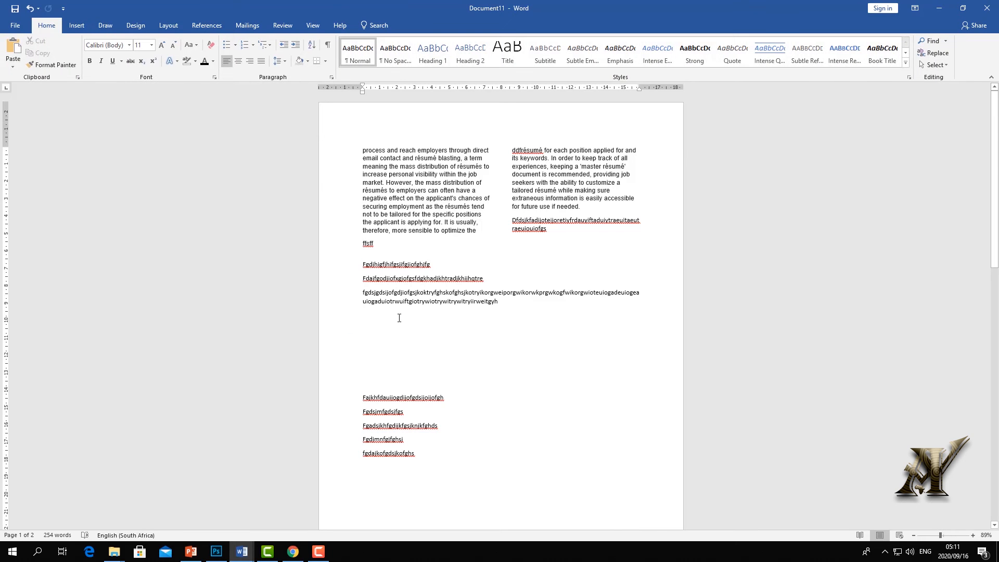
# Insert a Next Page section break on the blank line below the long paragraph on page one.
pyautogui.click(169, 25)
pyautogui.click(129, 40)
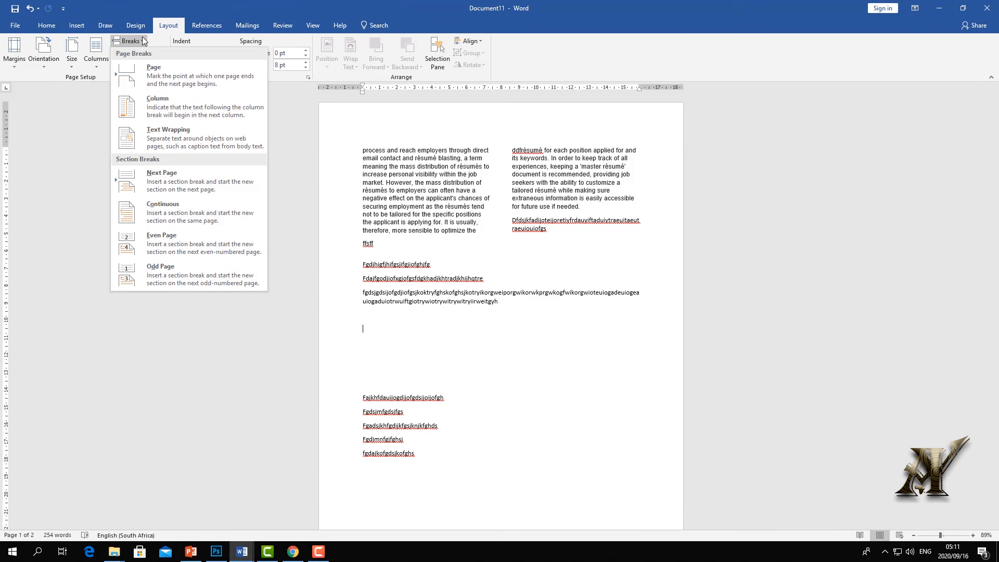
pyautogui.click(174, 180)
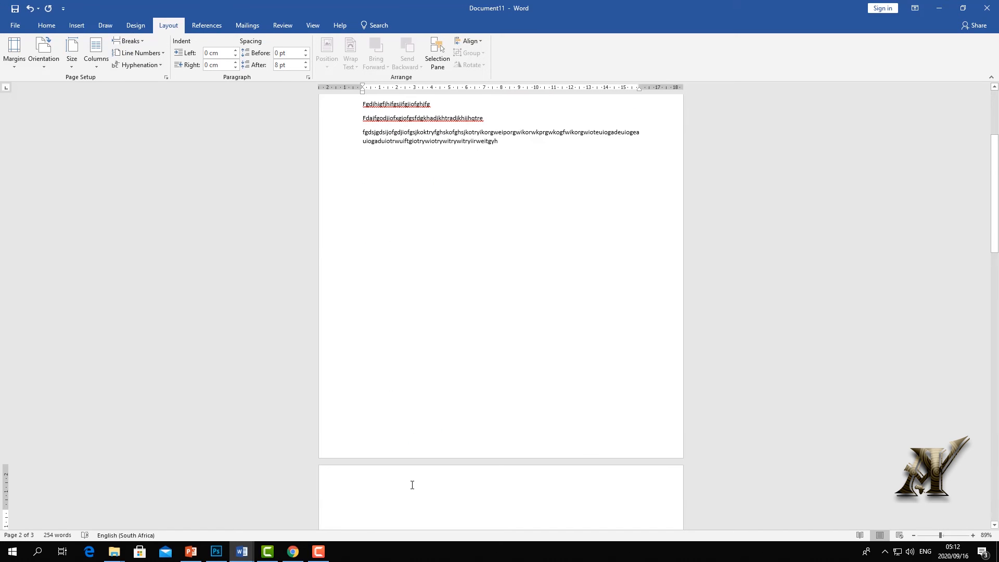
pyautogui.hotkey('ctrl', 'z')
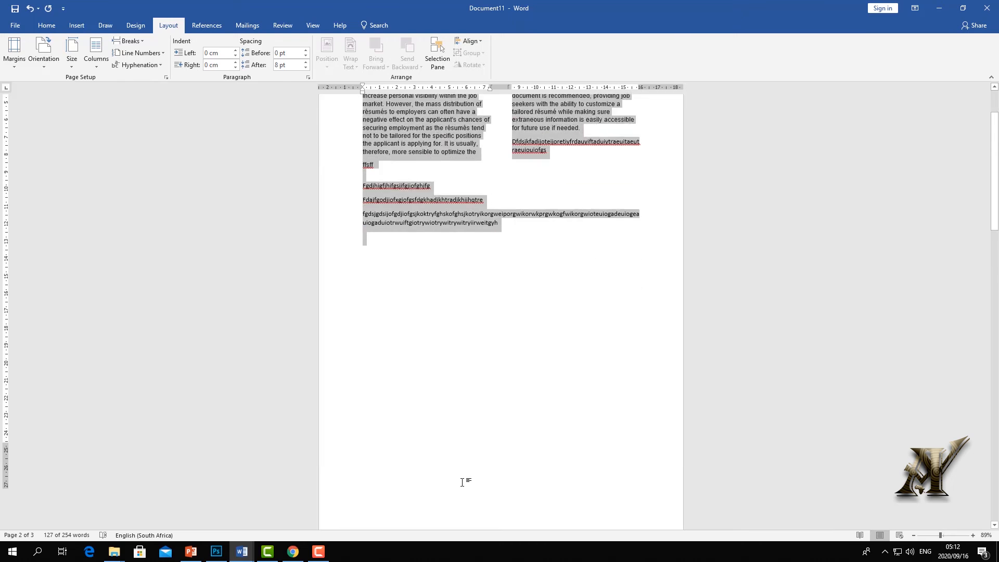
# Set the orientation of the new section starting on page two to landscape and compare it with page one.
pyautogui.click(375, 437)
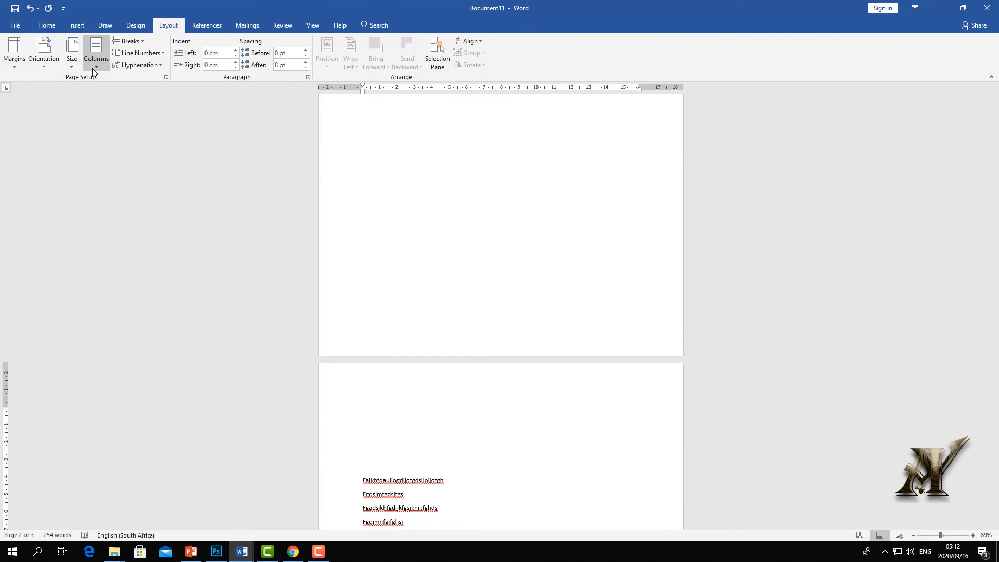
pyautogui.click(42, 67)
pyautogui.click(56, 105)
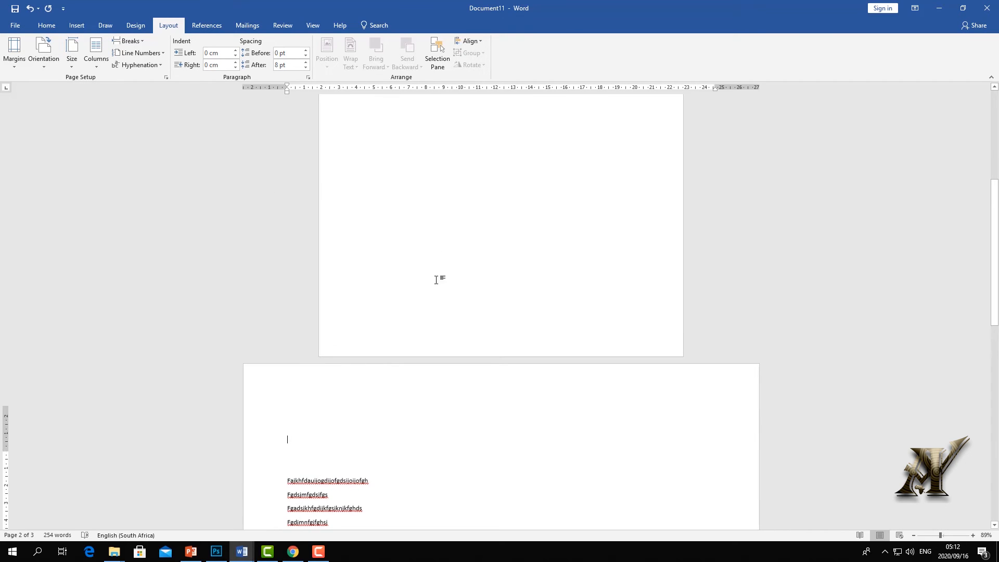
pyautogui.scroll(3, 435, 268)
pyautogui.scroll(-2, 410, 397)
pyautogui.click(399, 244)
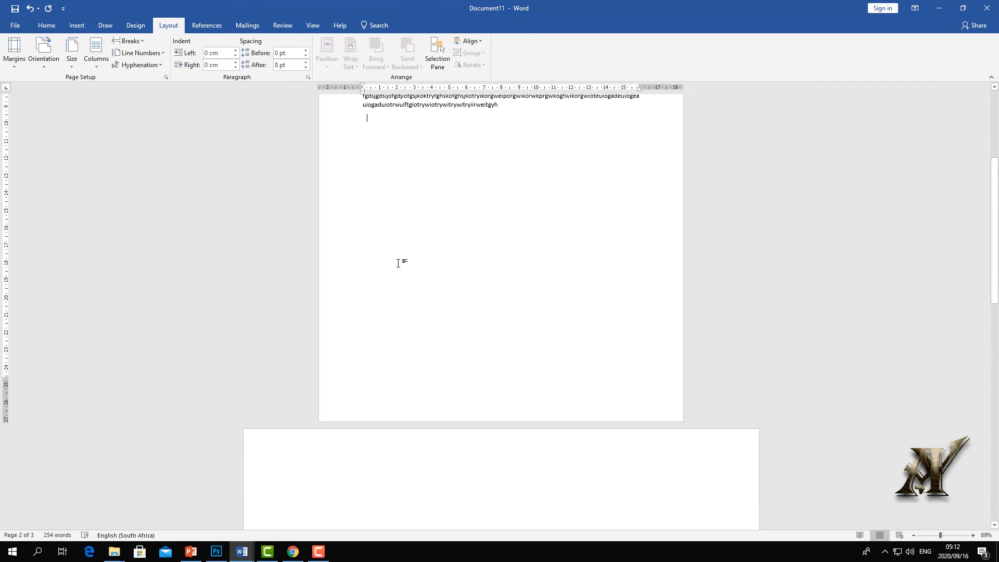
pyautogui.scroll(3, 415, 308)
pyautogui.scroll(-4, 415, 308)
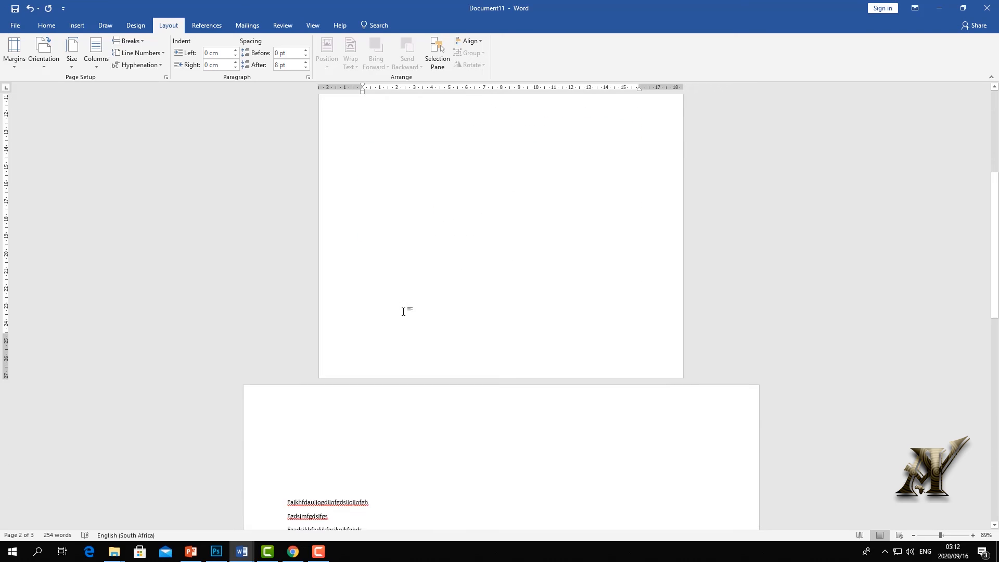
pyautogui.scroll(-3, 403, 311)
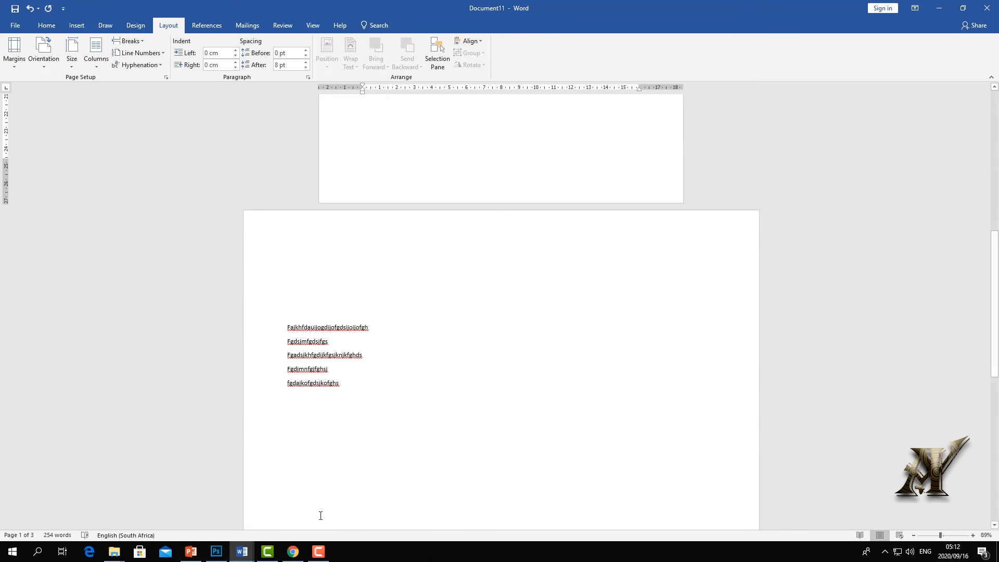
# Switch to Document10, which has no section break, and set its orientation to landscape.
pyautogui.click(242, 552)
pyautogui.click(854, 515)
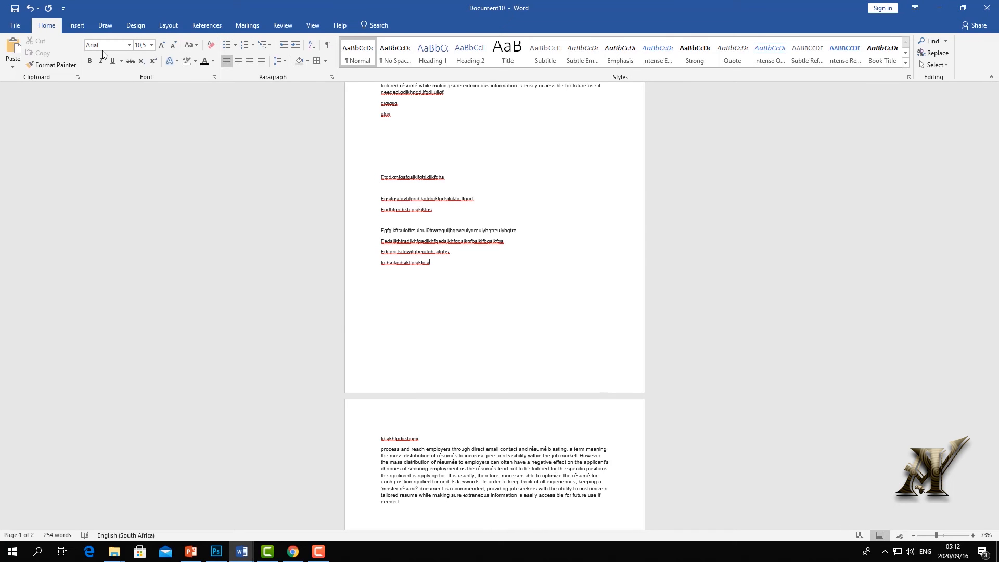
pyautogui.click(167, 25)
pyautogui.click(50, 67)
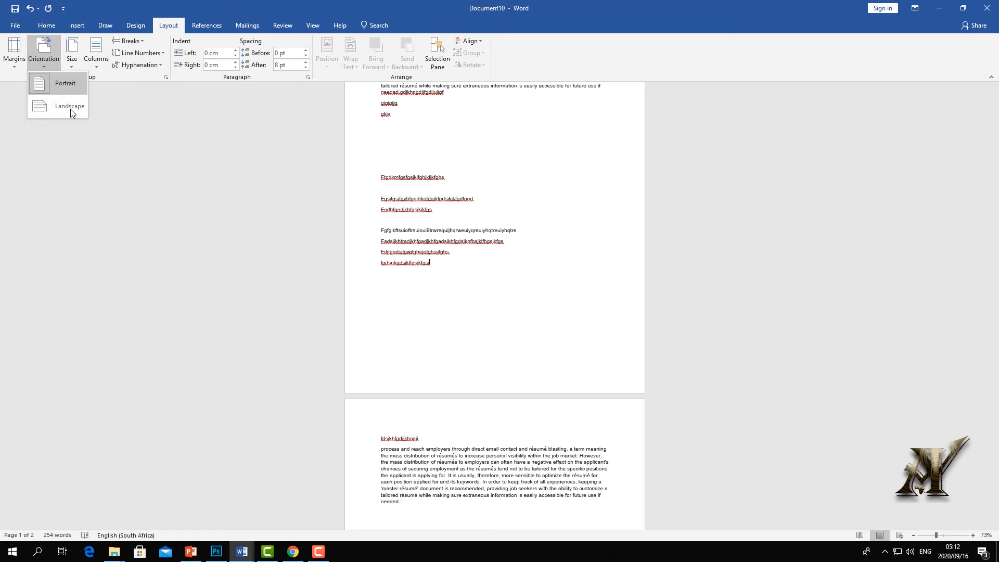
pyautogui.click(64, 102)
pyautogui.scroll(4, 483, 267)
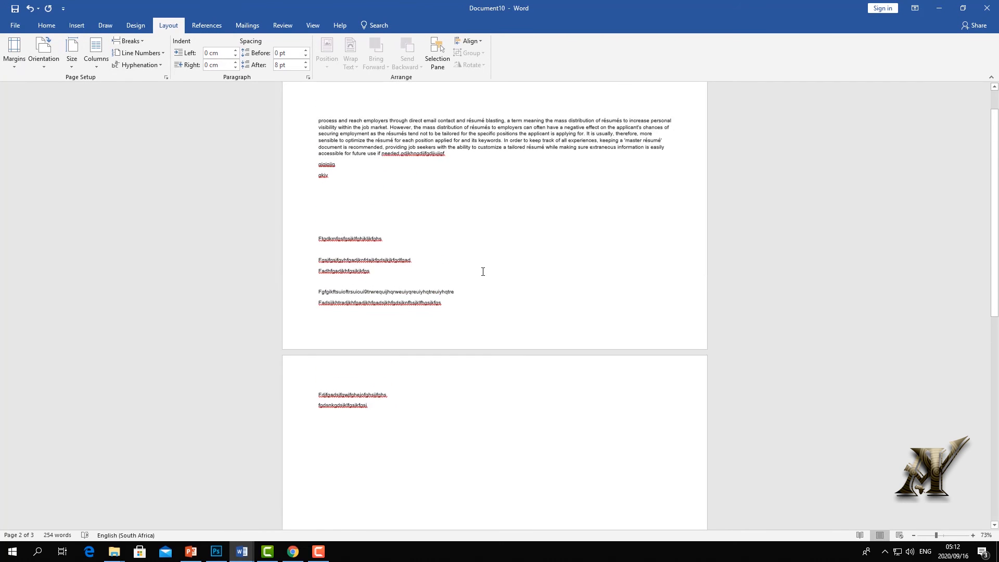
pyautogui.scroll(-5, 506, 243)
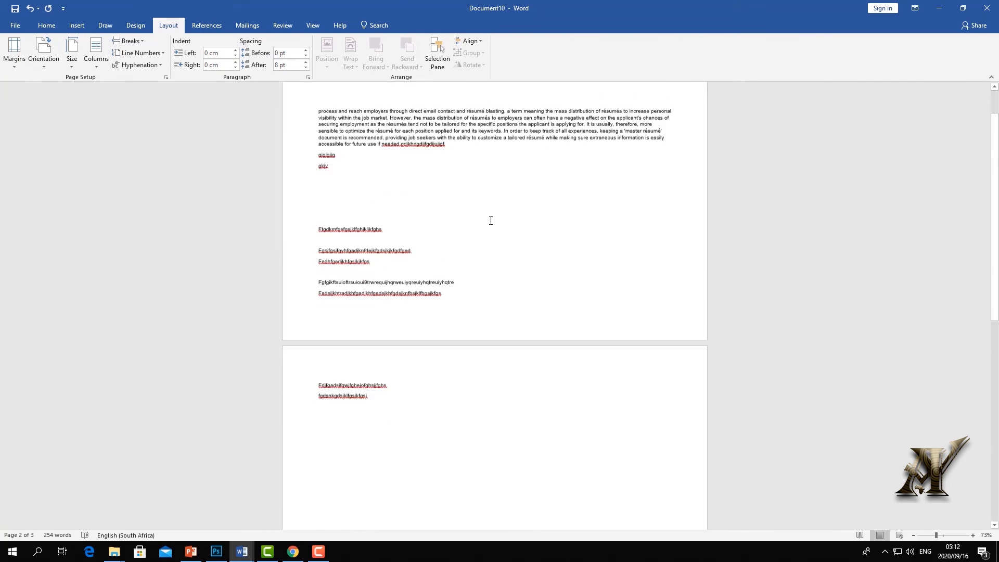
# Set Document10 back to portrait orientation.
pyautogui.click(74, 67)
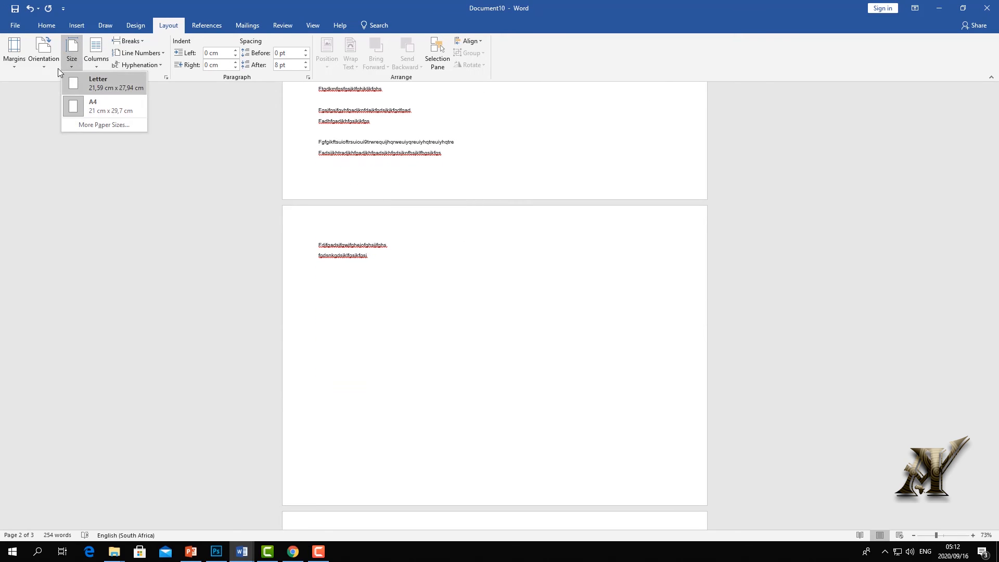
pyautogui.click(50, 67)
pyautogui.click(63, 81)
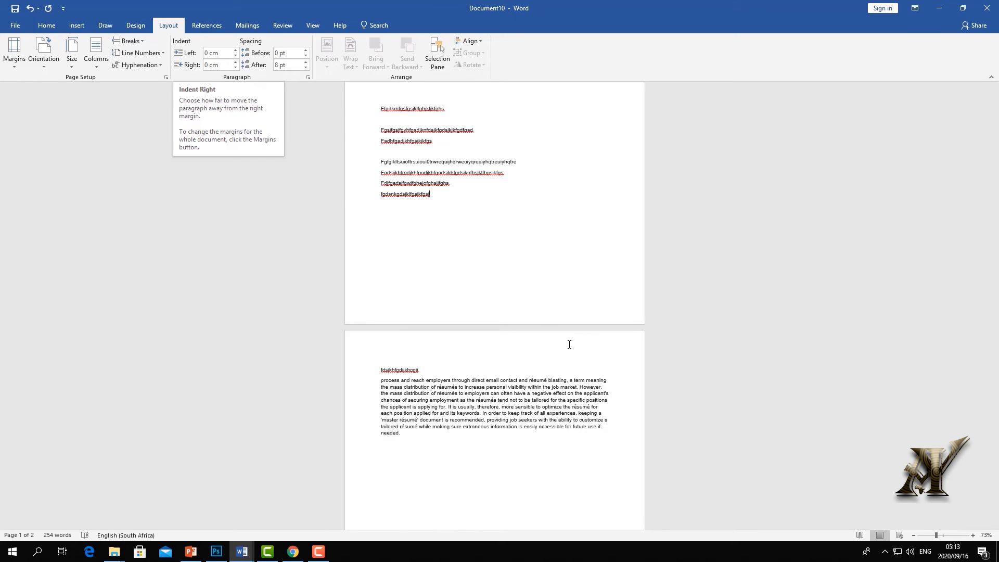
# Switch back to Document11 and review the orientation of the pages following the section break.
pyautogui.moveTo(242, 551)
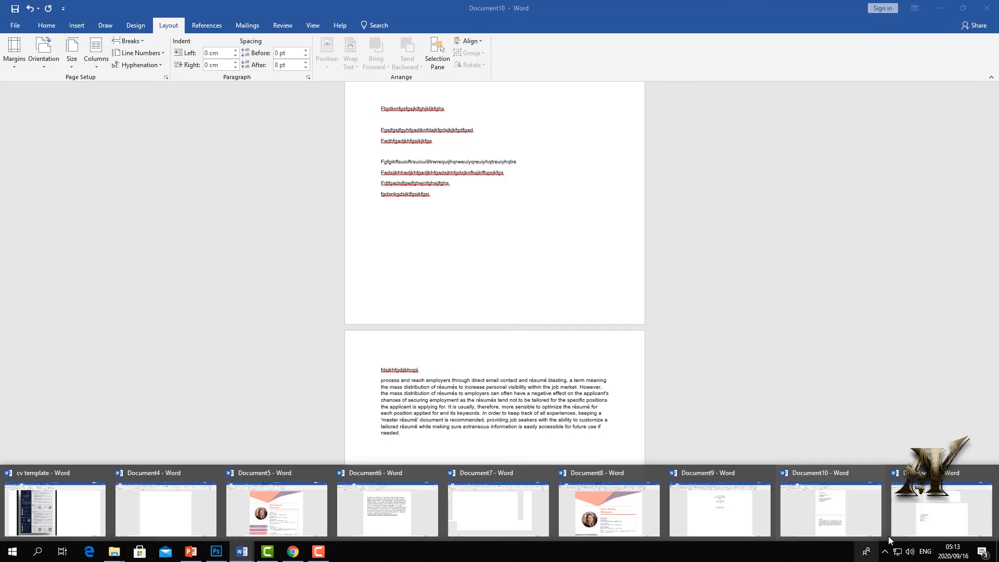
pyautogui.click(931, 520)
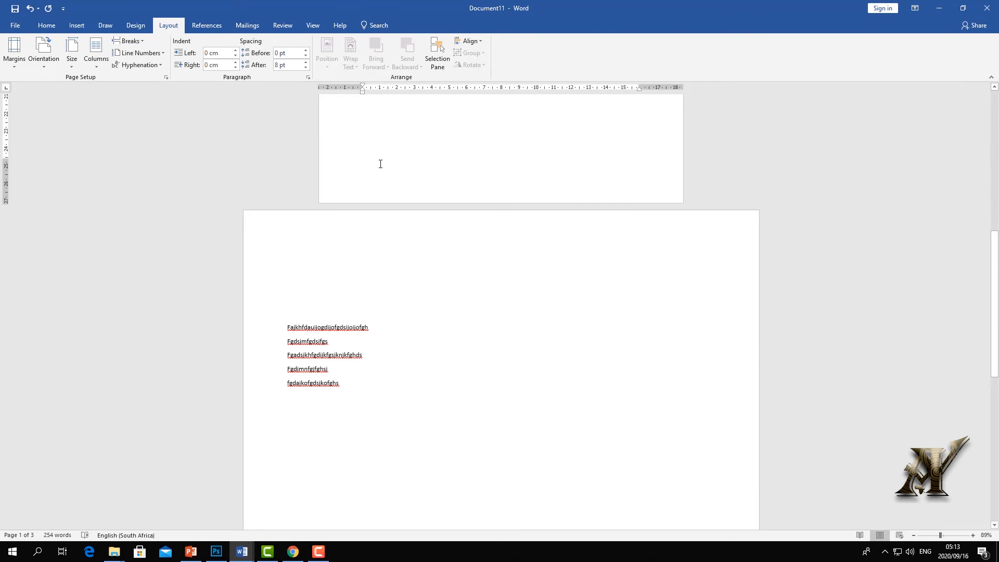
pyautogui.click(388, 287)
pyautogui.scroll(-10, 384, 348)
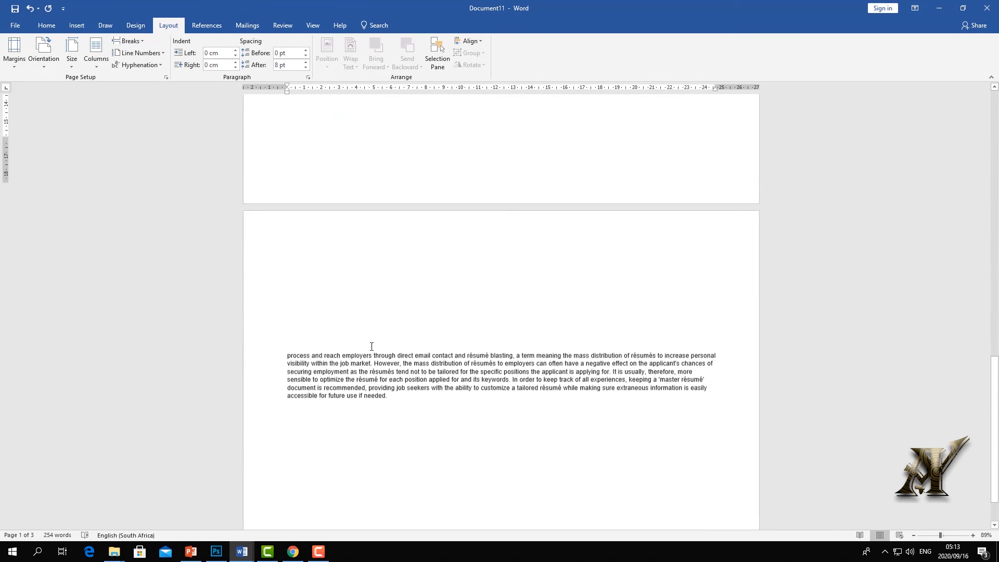
pyautogui.click(378, 423)
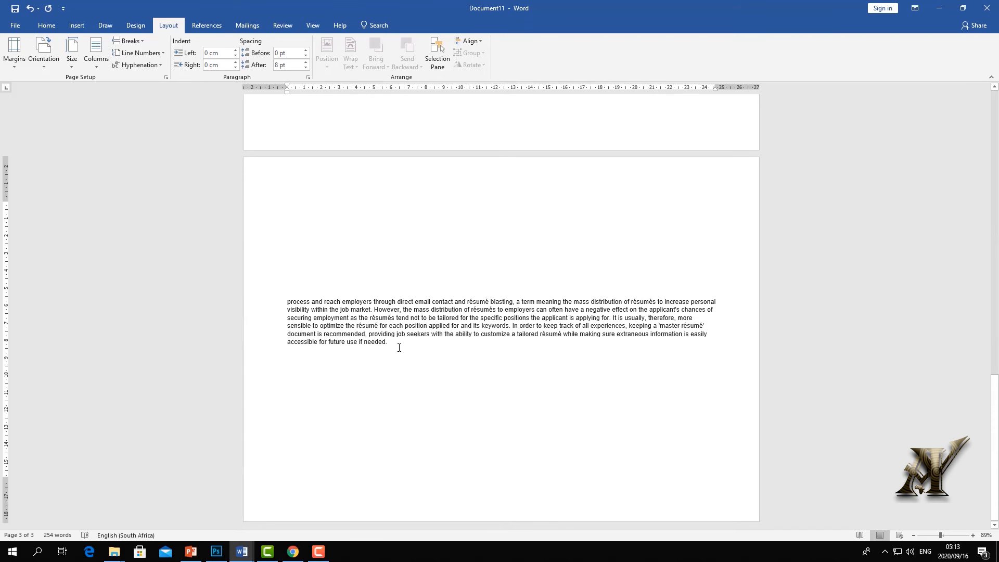
pyautogui.scroll(5, 403, 344)
pyautogui.click(370, 290)
pyautogui.scroll(-2, 373, 312)
pyautogui.scroll(-2, 374, 343)
# Add blank lines below the résumé paragraph on page three until the text continues onto a fourth page.
pyautogui.click(374, 339)
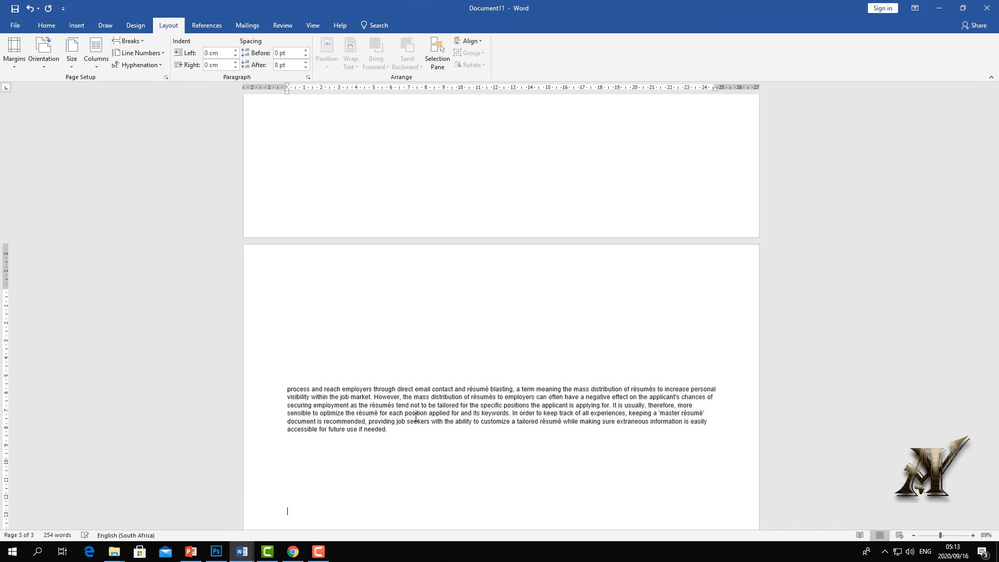
pyautogui.scroll(-3, 386, 440)
pyautogui.press('Return')
pyautogui.press('Return')
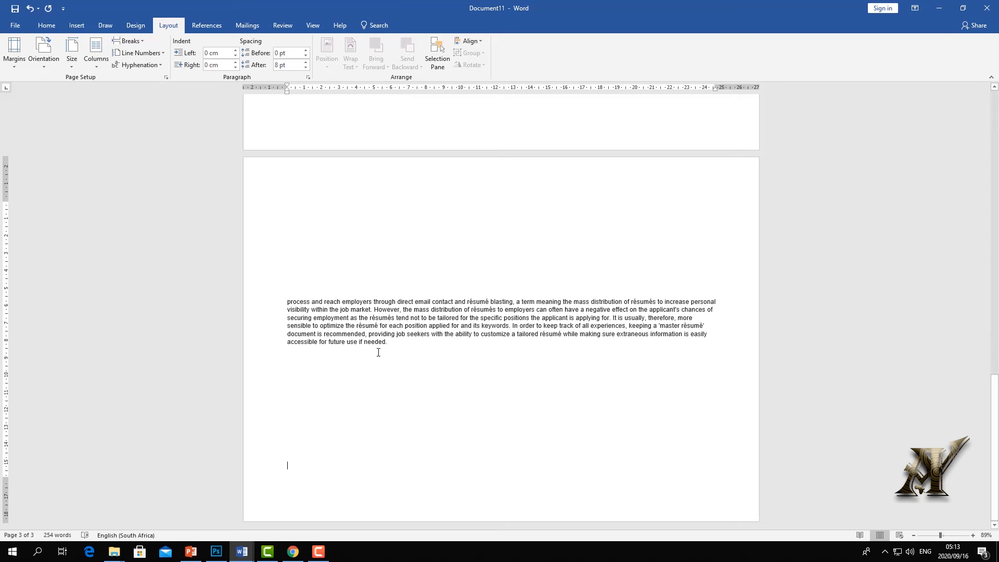
pyautogui.press('Return')
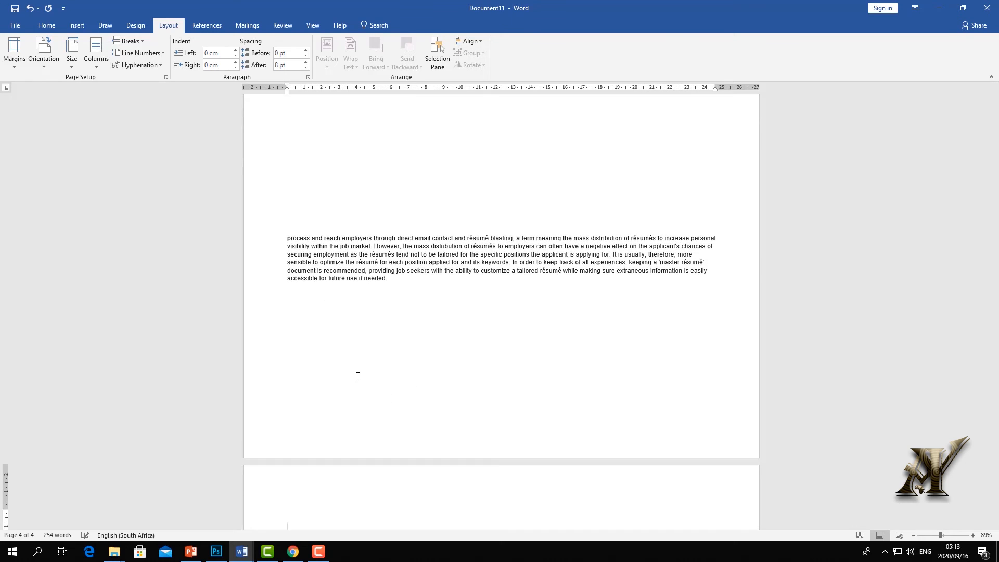
# Insert a Next Page section break on the last blank line of page three.
pyautogui.scroll(-5, 299, 448)
pyautogui.click(305, 284)
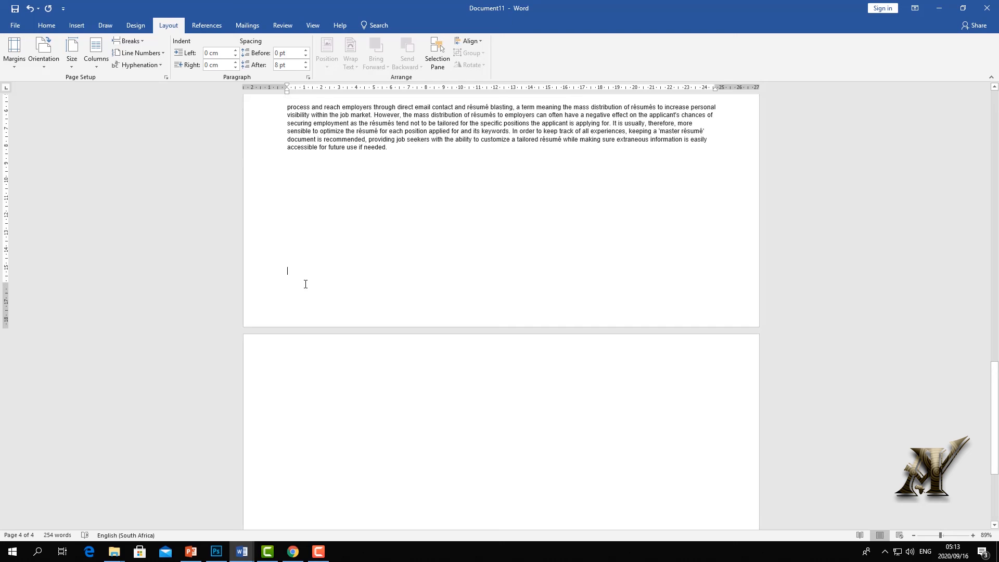
pyautogui.click(141, 40)
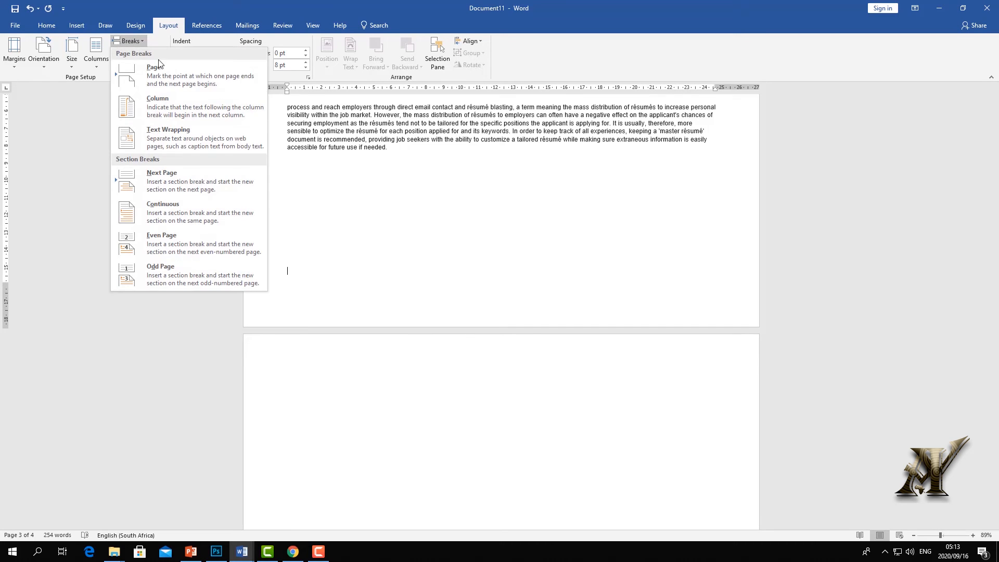
pyautogui.click(185, 182)
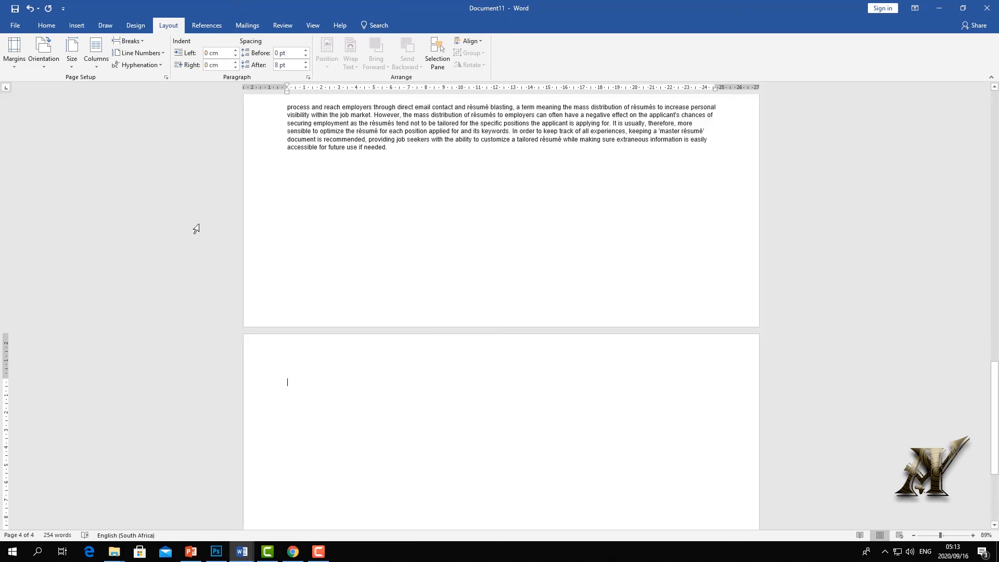
# Set the orientation of the section starting on page four to portrait.
pyautogui.click(73, 65)
pyautogui.click(50, 66)
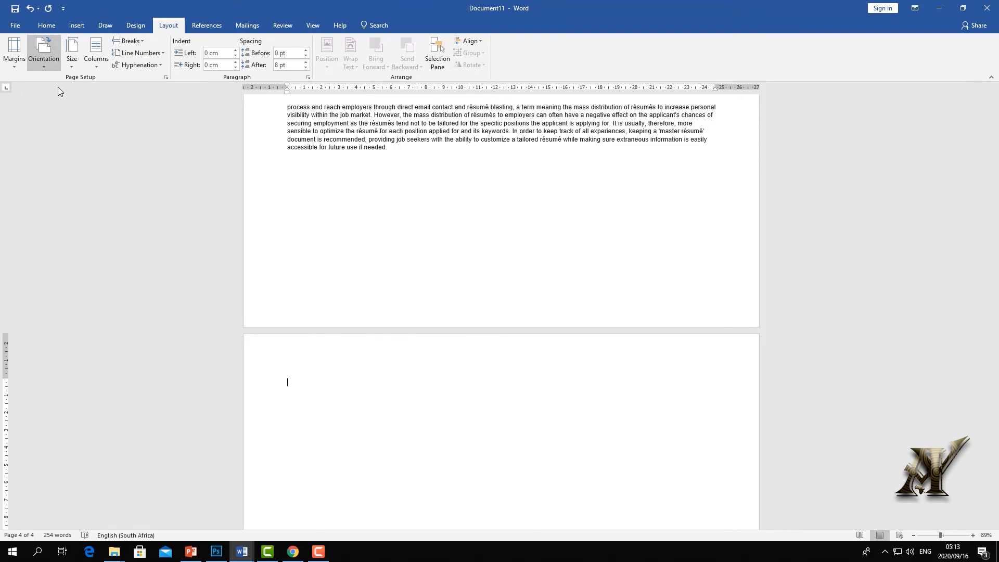
pyautogui.click(58, 86)
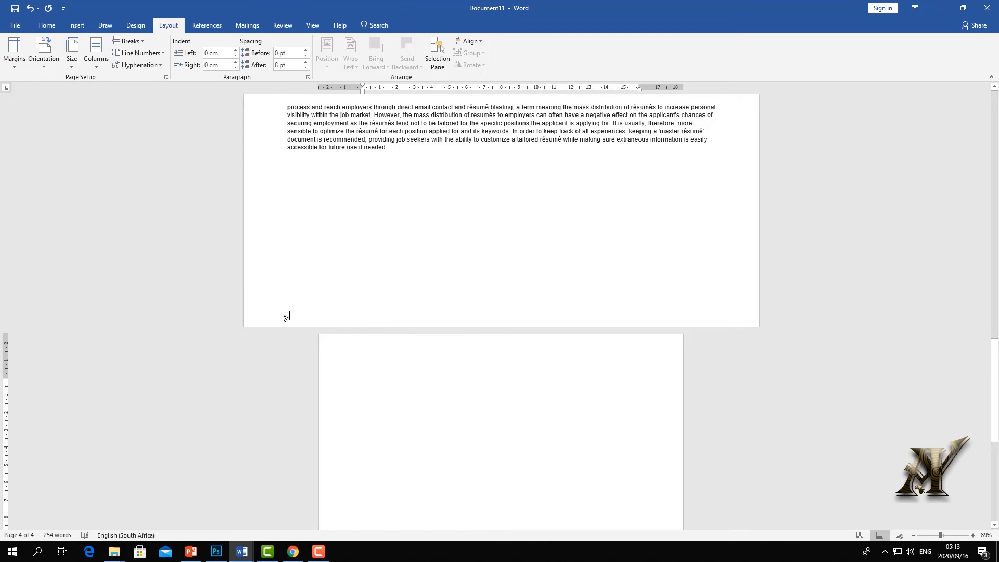
# Show the formatting marks and examine the section breaks and page orientations throughout the document.
pyautogui.scroll(10, 477, 127)
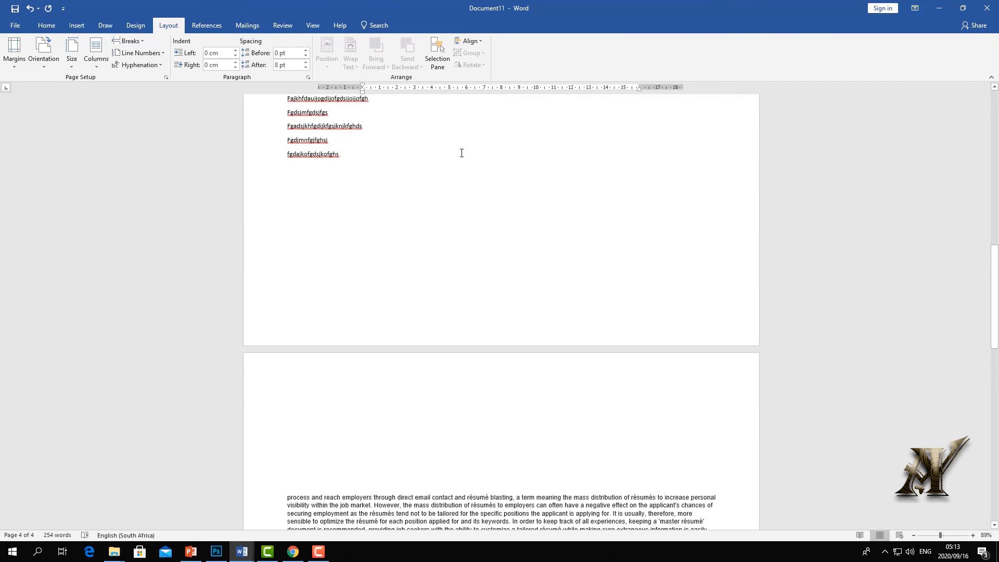
pyautogui.scroll(4, 457, 161)
pyautogui.click(47, 25)
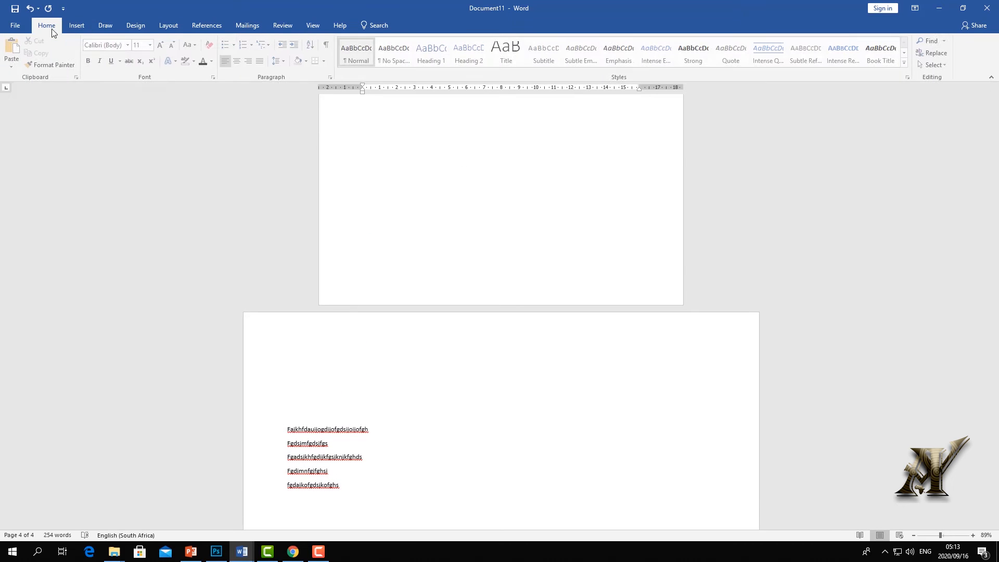
pyautogui.click(329, 46)
pyautogui.scroll(-3, 334, 129)
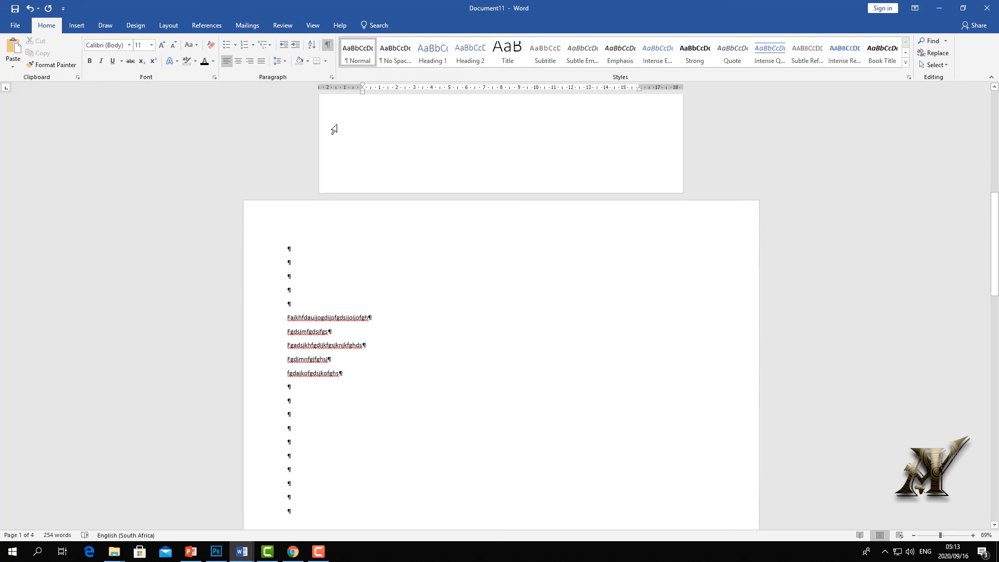
pyautogui.scroll(-13, 334, 129)
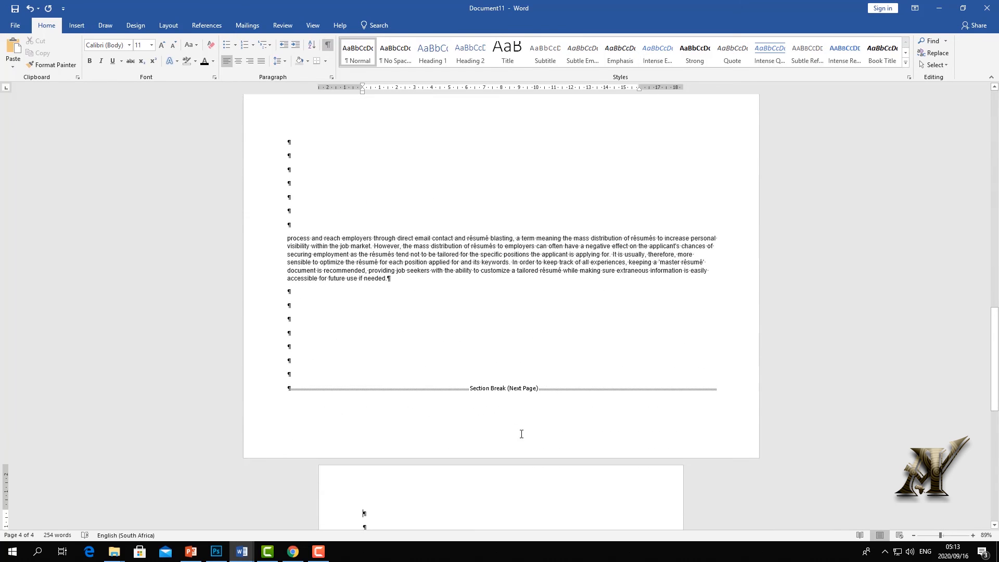
pyautogui.scroll(-3, 537, 390)
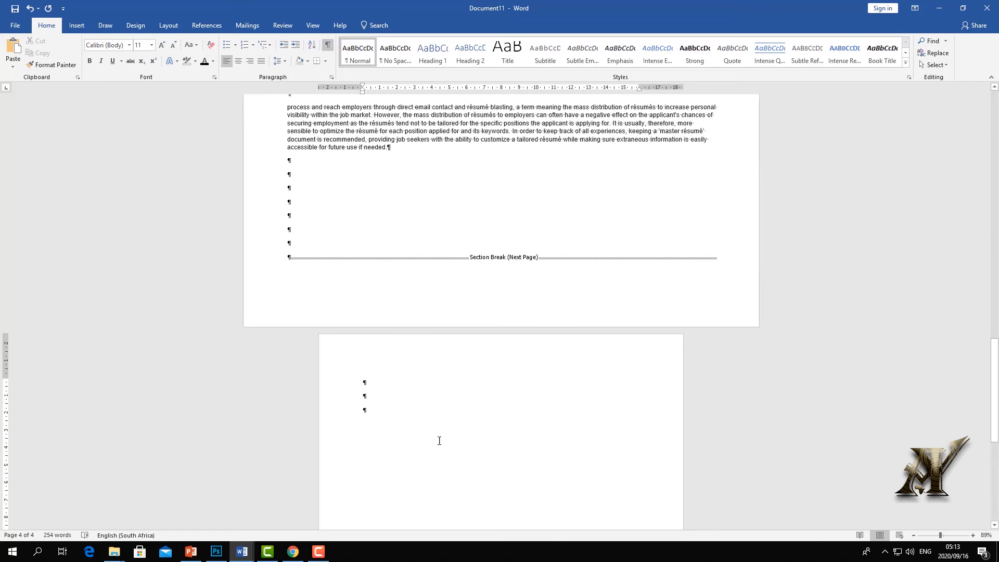
pyautogui.scroll(15, 439, 441)
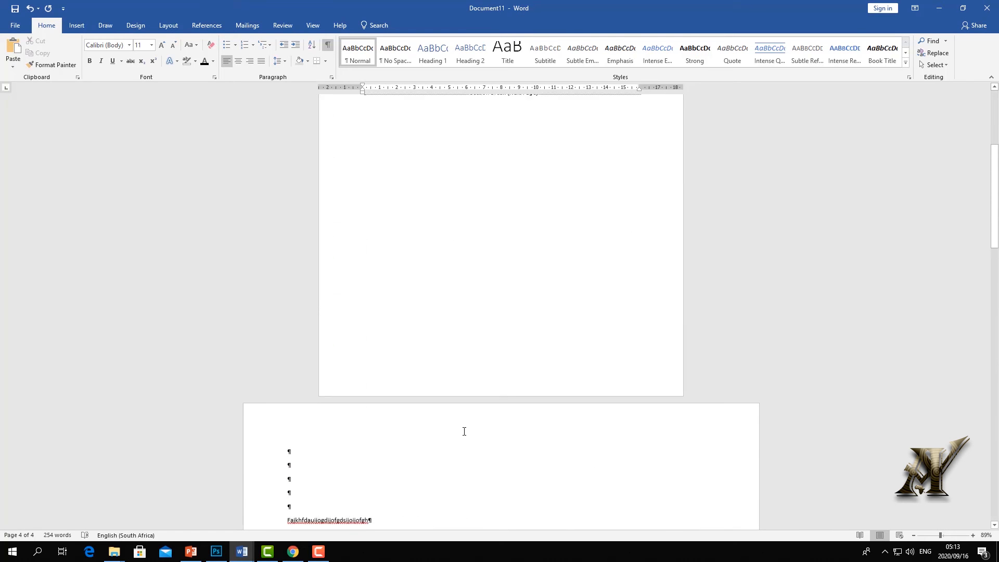
# Examine the section breaks between the portrait and landscape pages and review the available page and section break types.
pyautogui.scroll(5, 464, 431)
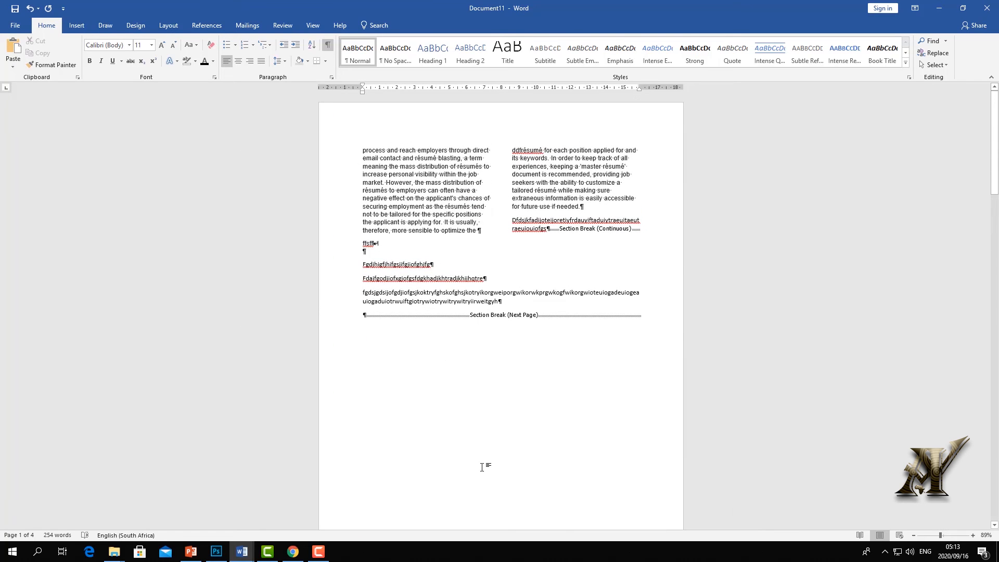
pyautogui.scroll(-8, 482, 467)
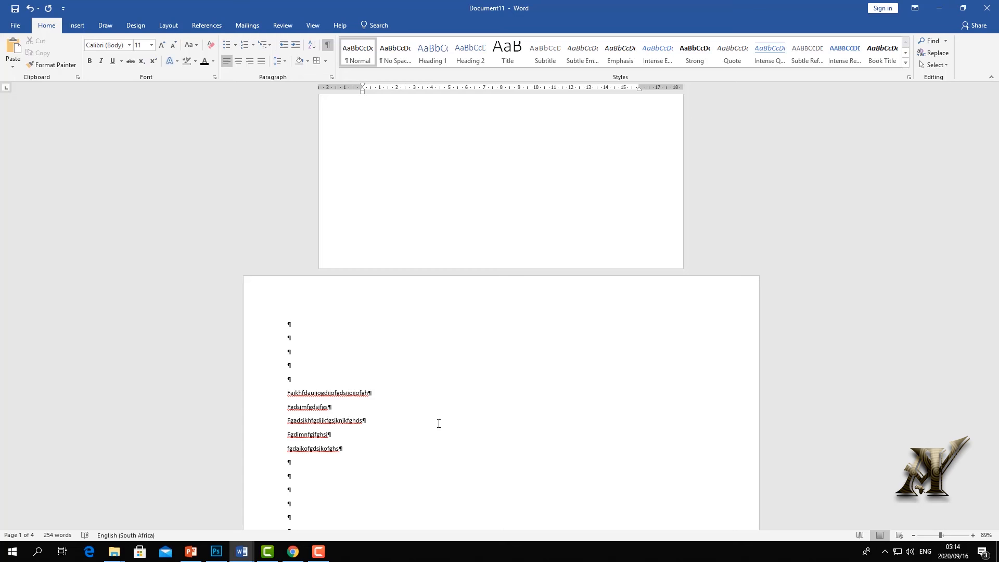
pyautogui.click(391, 293)
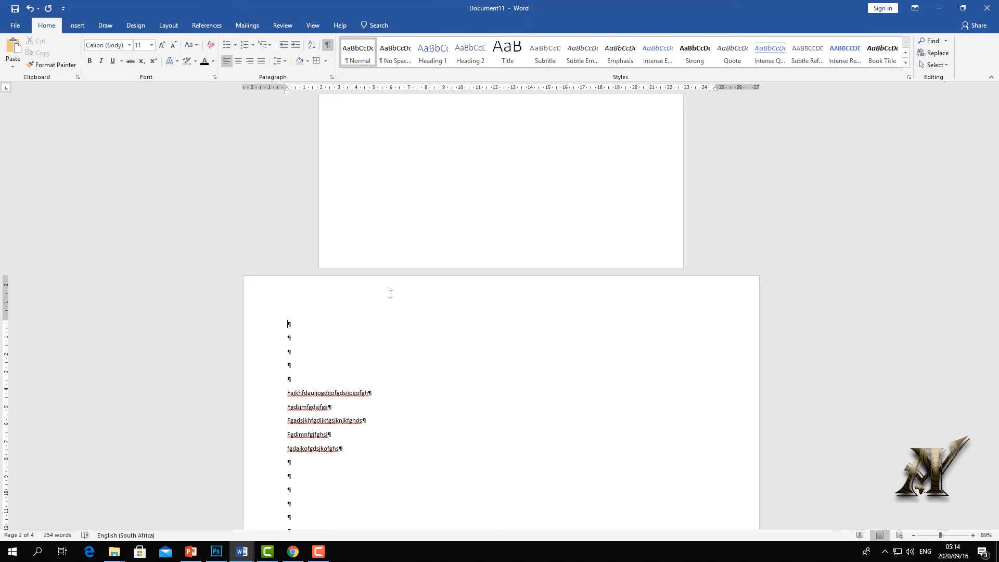
pyautogui.scroll(-2, 391, 294)
pyautogui.click(168, 25)
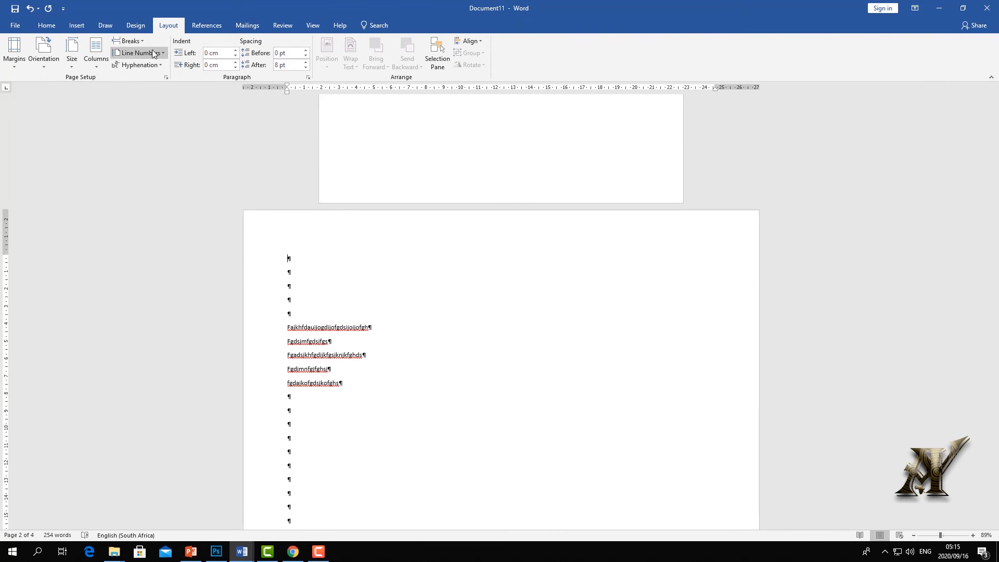
pyautogui.click(128, 41)
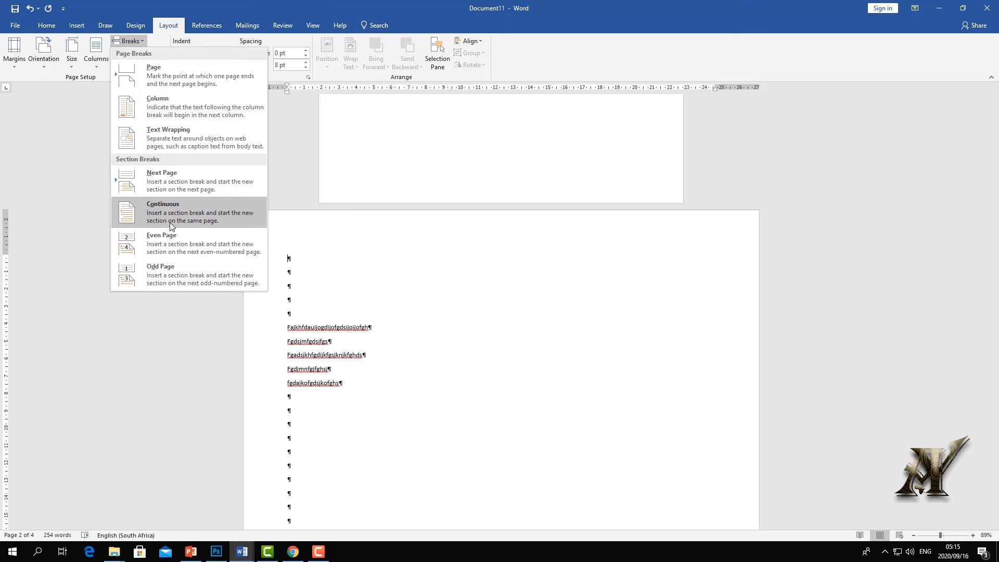
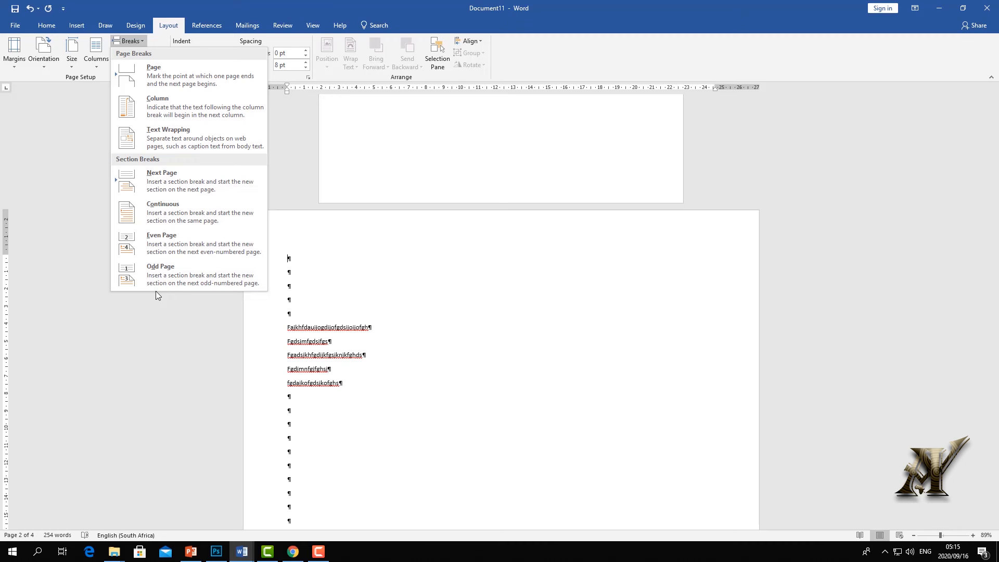
pyautogui.click(389, 242)
# Apply continuous line numbering to the two-column résumé section on page one.
pyautogui.click(164, 55)
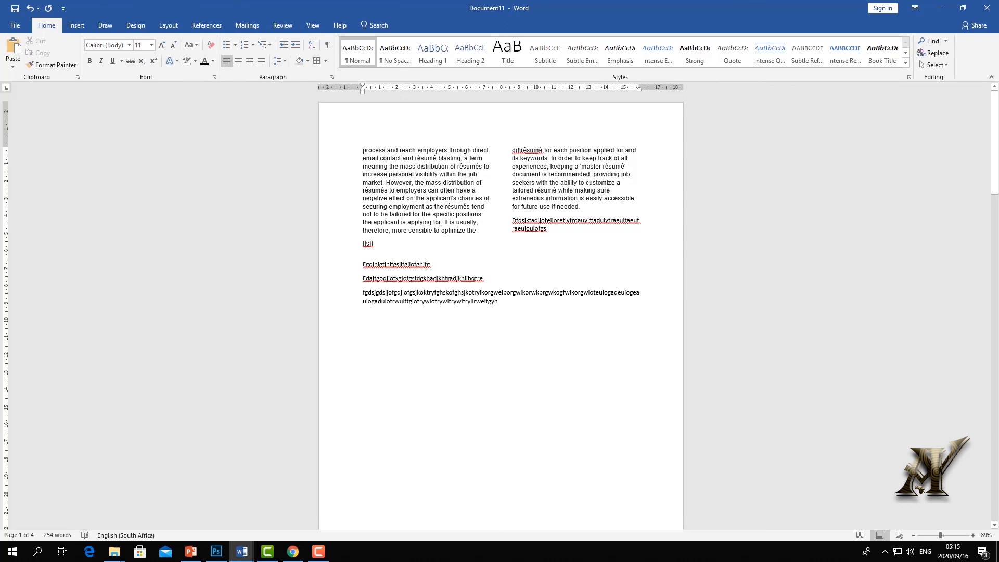
pyautogui.hotkey('ctrl', 'a')
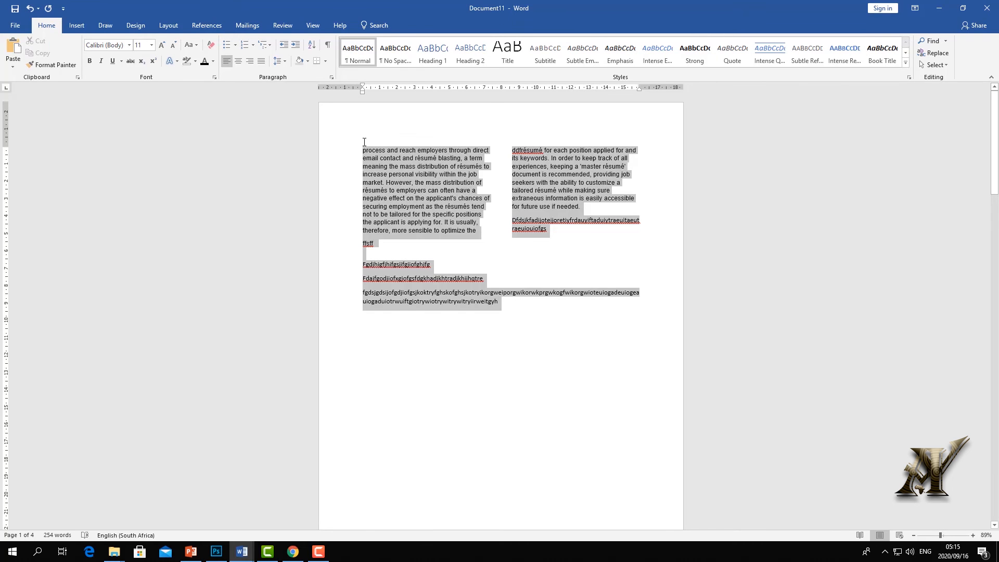
pyautogui.click(371, 182)
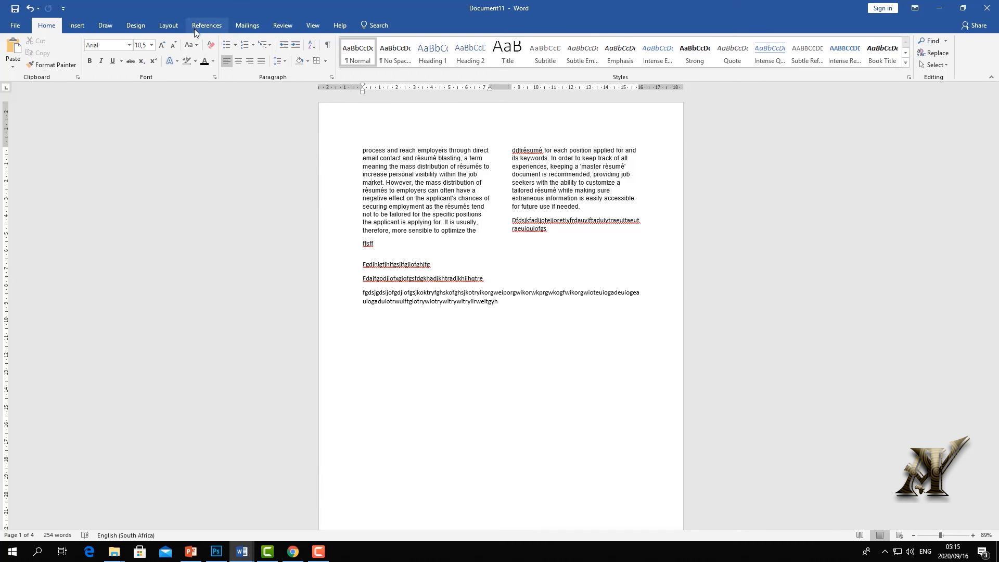
pyautogui.click(78, 26)
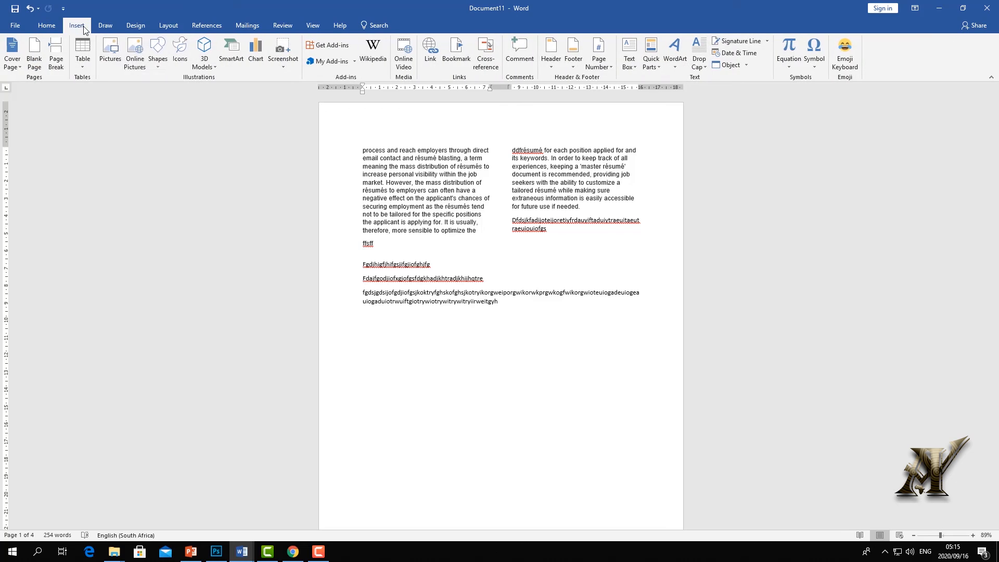
pyautogui.click(159, 26)
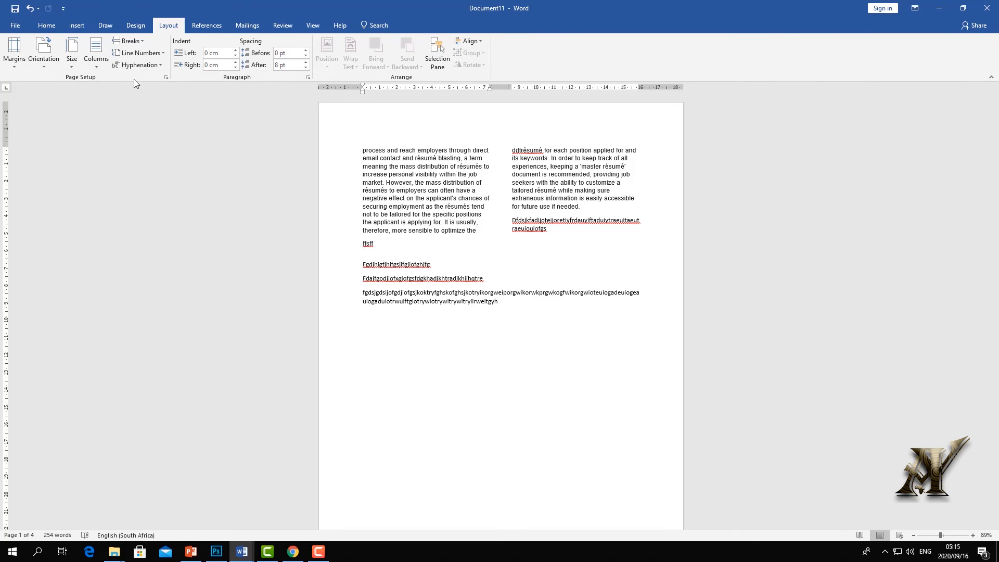
pyautogui.click(163, 54)
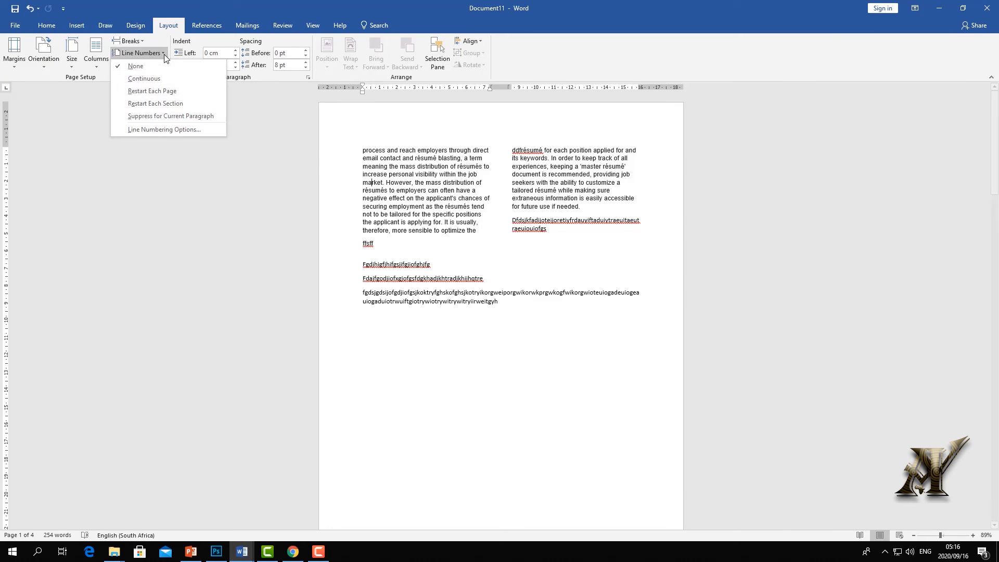
pyautogui.click(150, 82)
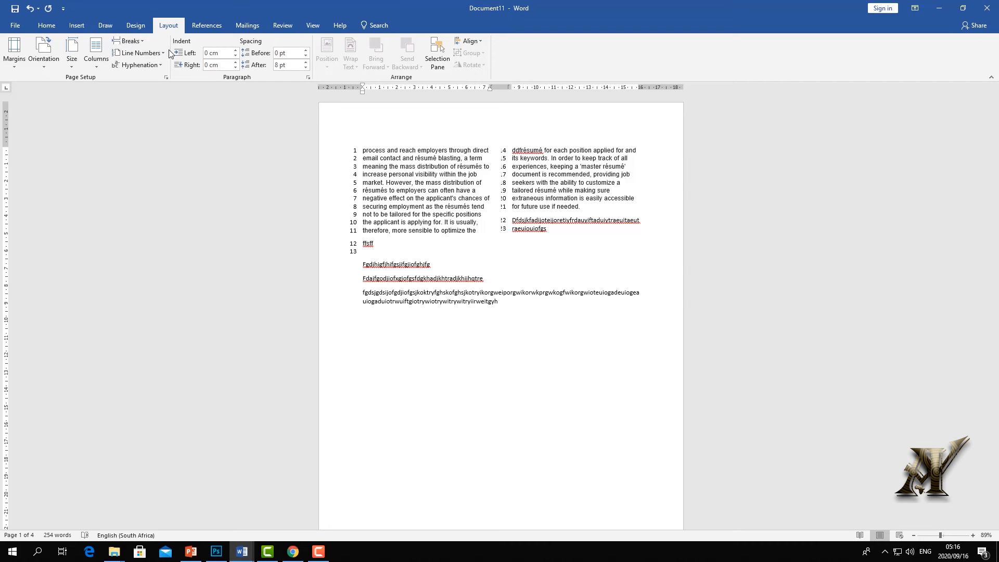
# Remove the continuous line numbers from the two-column section and apply the Restart Each Page numbering instead.
pyautogui.click(139, 53)
pyautogui.click(134, 66)
pyautogui.click(138, 53)
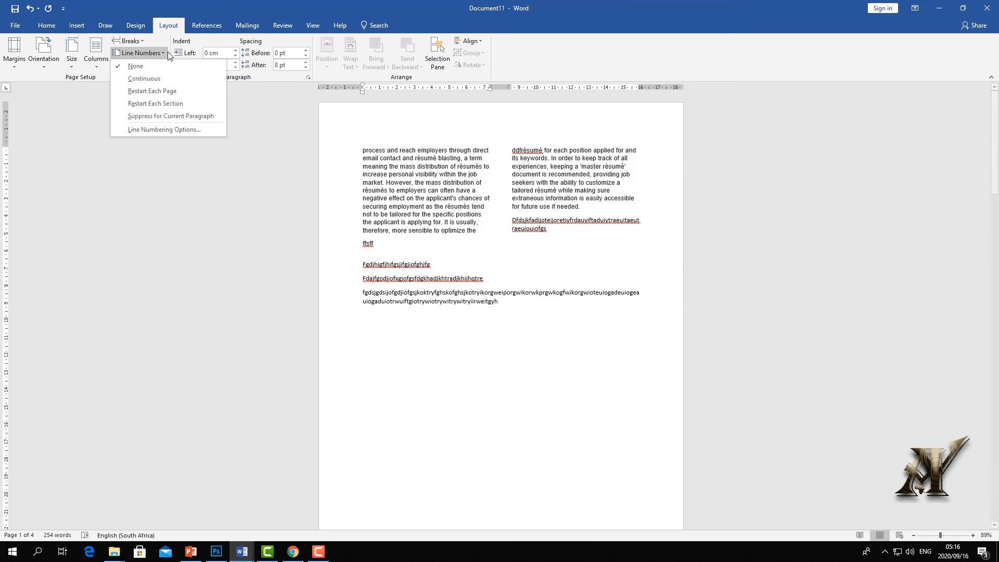
pyautogui.click(153, 93)
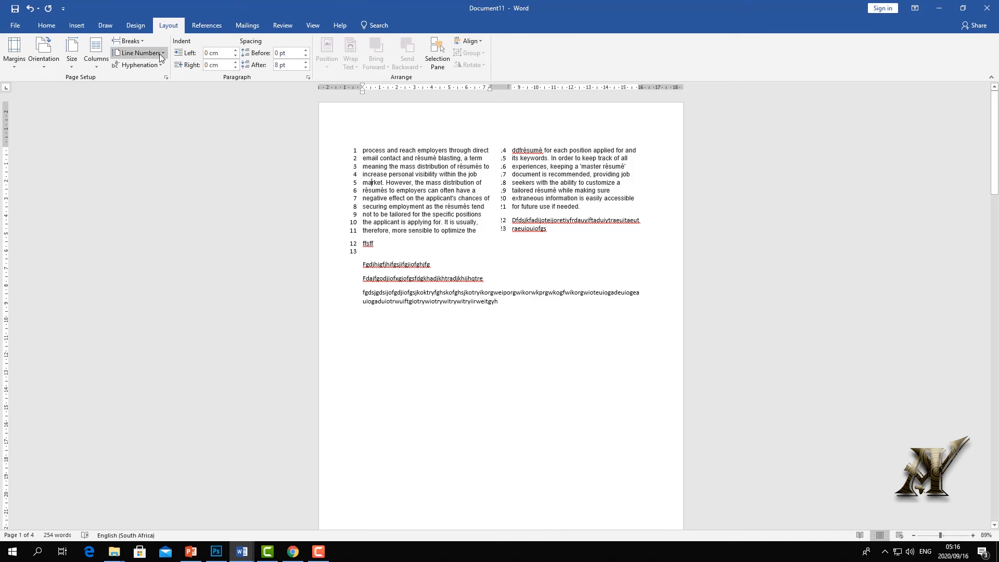
# Try the Restart Each Section line numbering on the two-column section and set line numbering back to None.
pyautogui.click(158, 54)
pyautogui.click(151, 105)
pyautogui.click(156, 53)
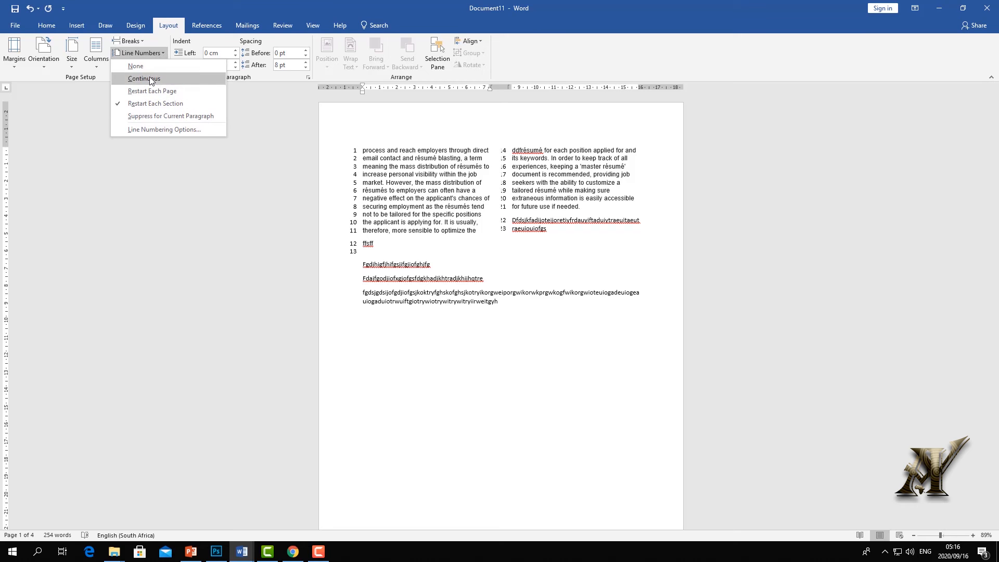
pyautogui.click(145, 68)
# Justify the résumé paragraph on page three and increase its font size to 14 pt.
pyautogui.click(140, 65)
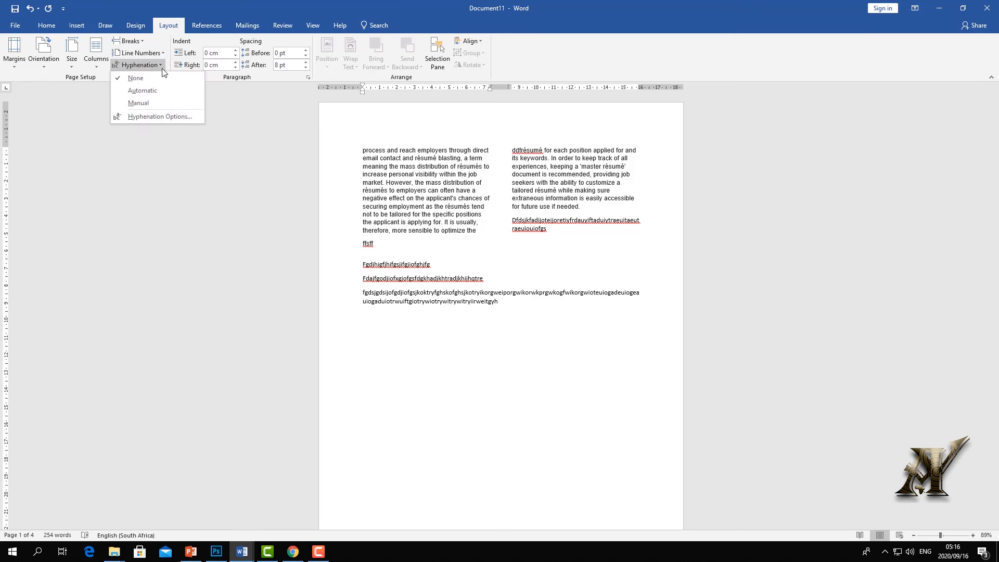
pyautogui.click(524, 273)
pyautogui.scroll(-15, 448, 263)
pyautogui.scroll(-10, 439, 267)
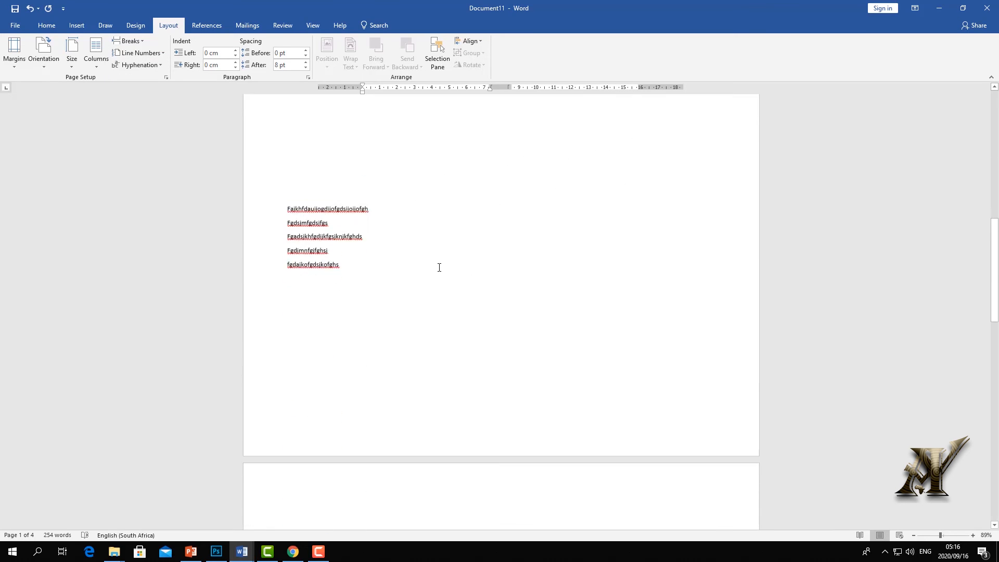
pyautogui.click(405, 378)
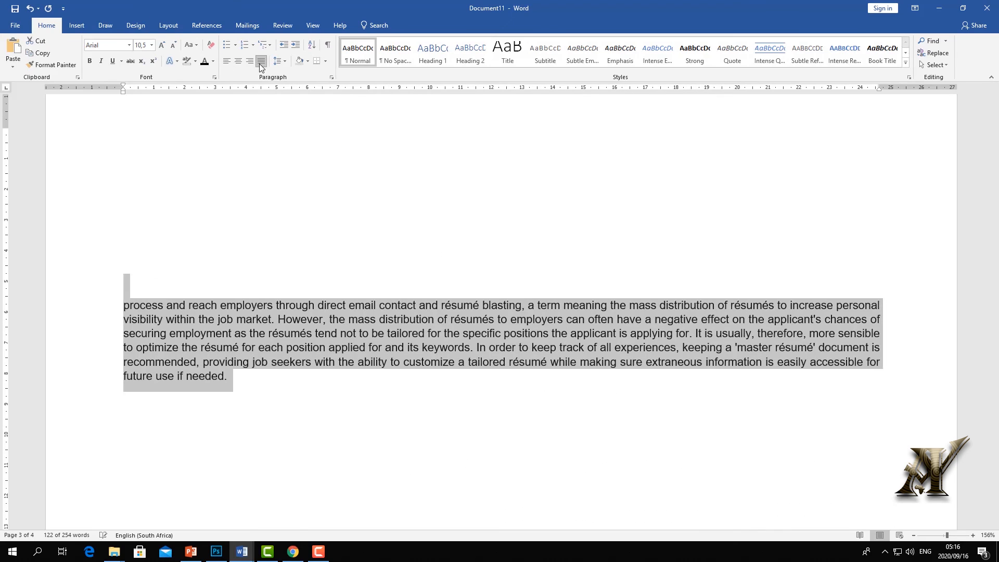
pyautogui.click(853, 365)
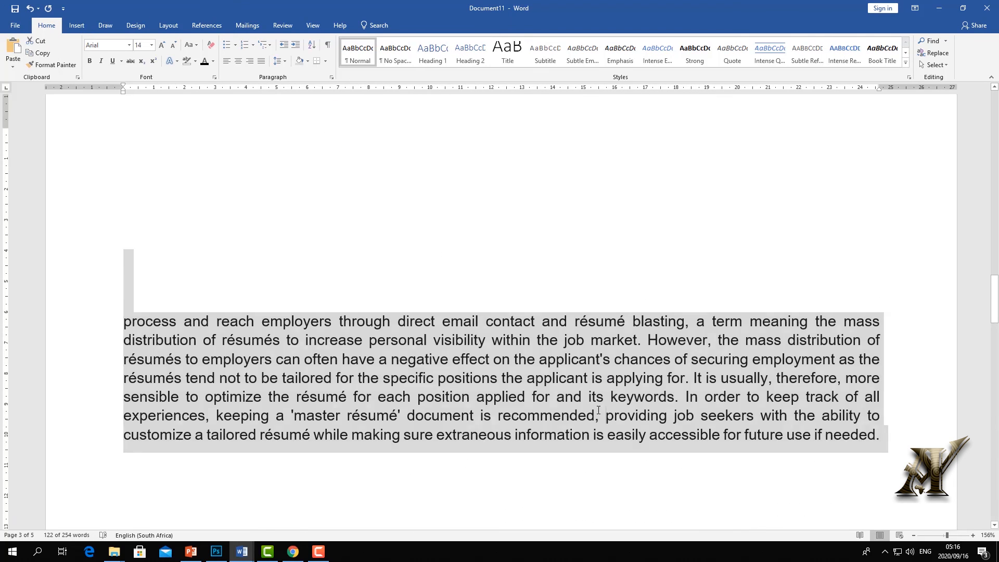
pyautogui.click(605, 414)
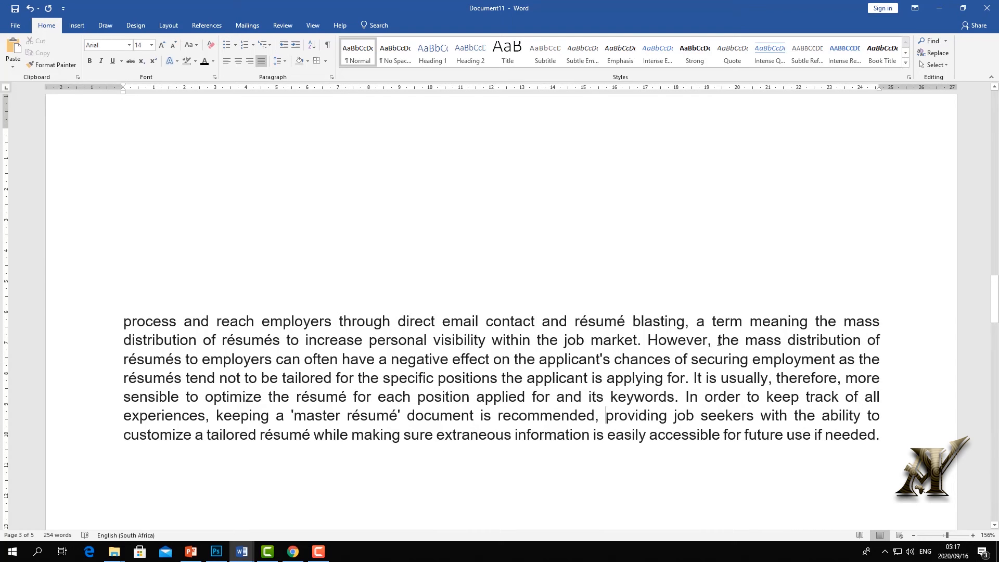
# Turn on automatic hyphenation while working in the justified résumé paragraph on page three.
pyautogui.hotkey('alt', 'p')
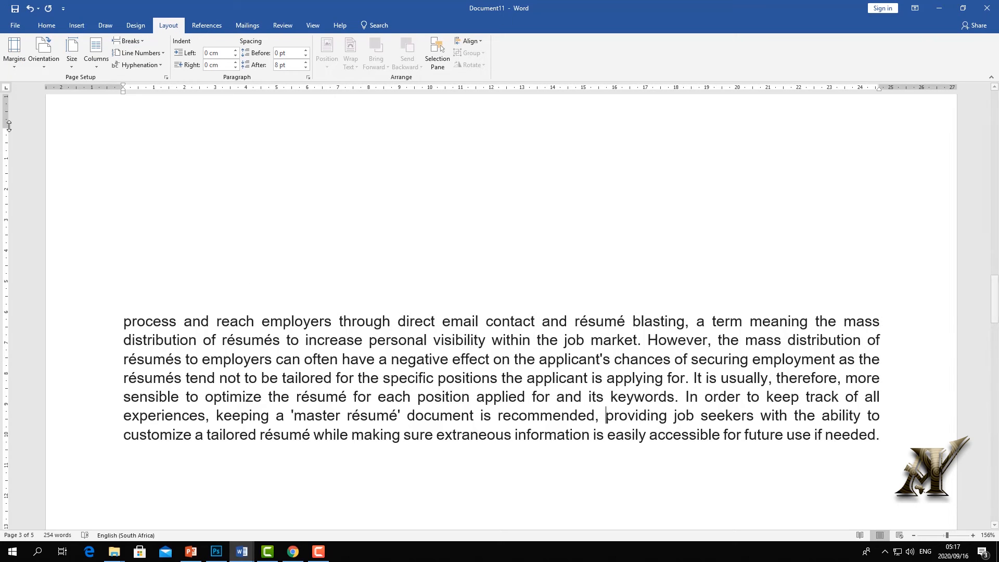
pyautogui.click(157, 65)
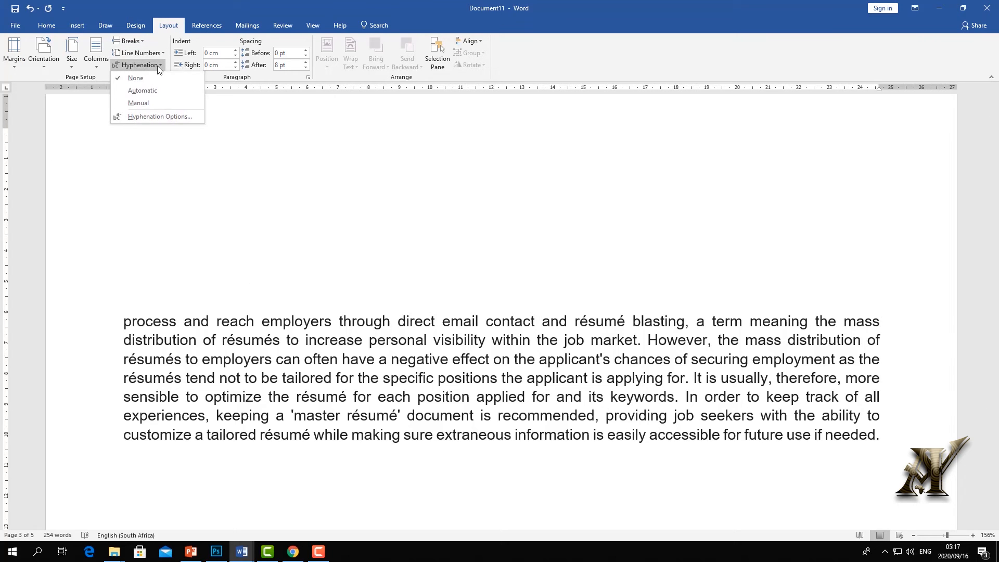
pyautogui.click(150, 94)
pyautogui.press('Left')
pyautogui.press('Left')
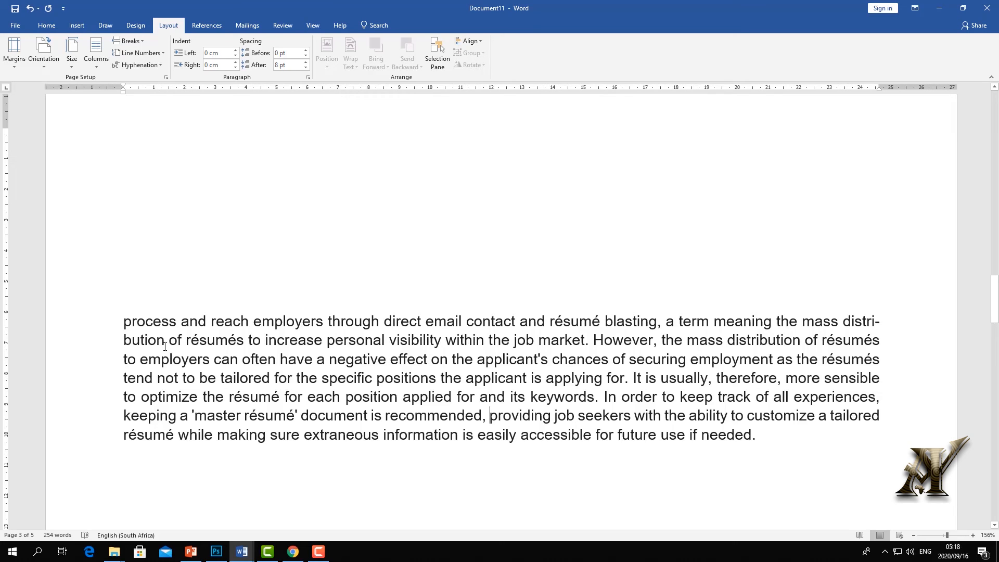
# Set hyphenation to None and check the word spacing in the first line of the résumé paragraph.
pyautogui.click(162, 66)
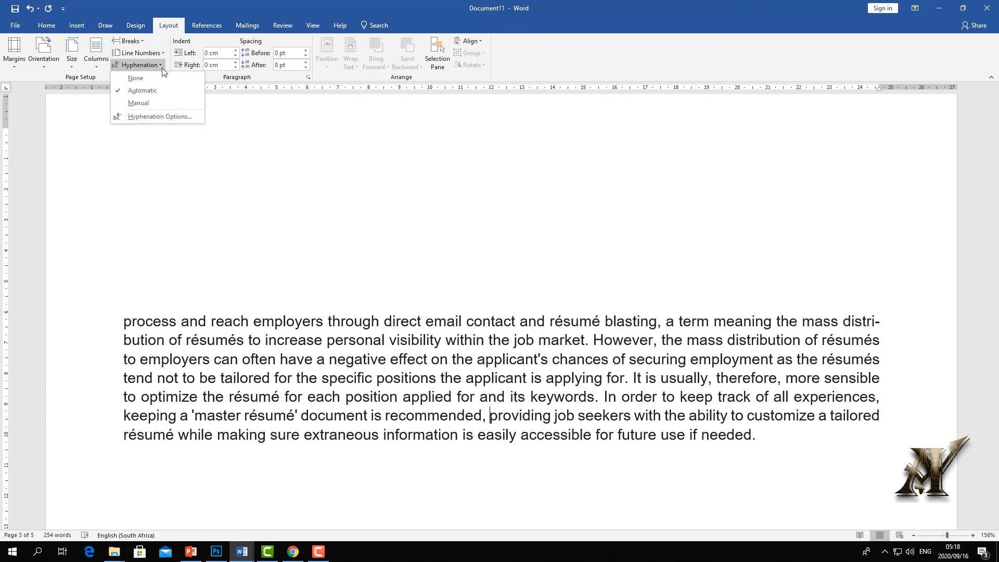
pyautogui.click(139, 79)
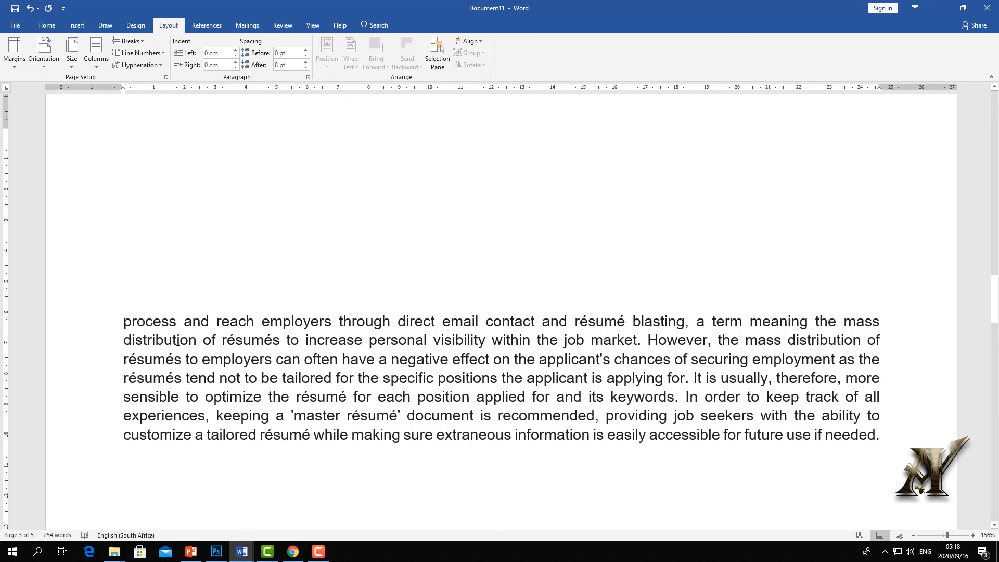
pyautogui.click(844, 321)
pyautogui.hotkey('ctrl', 'Left')
pyautogui.hotkey('ctrl', 'Left')
pyautogui.doubleClick(573, 324)
# Select the whole résumé paragraph on page three and apply automatic hyphenation again.
pyautogui.moveTo(913, 438); pyautogui.dragTo(124, 320)
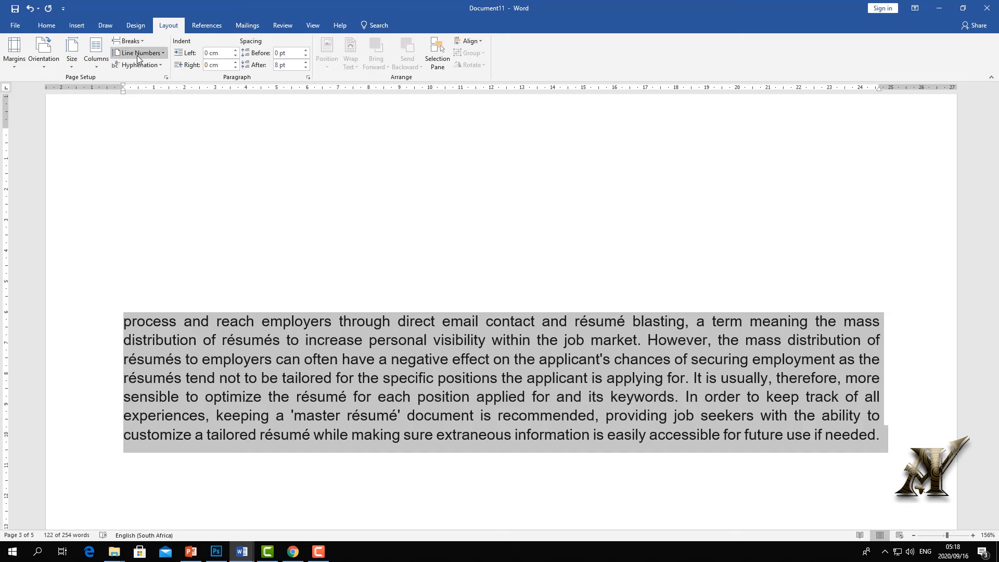
pyautogui.click(157, 64)
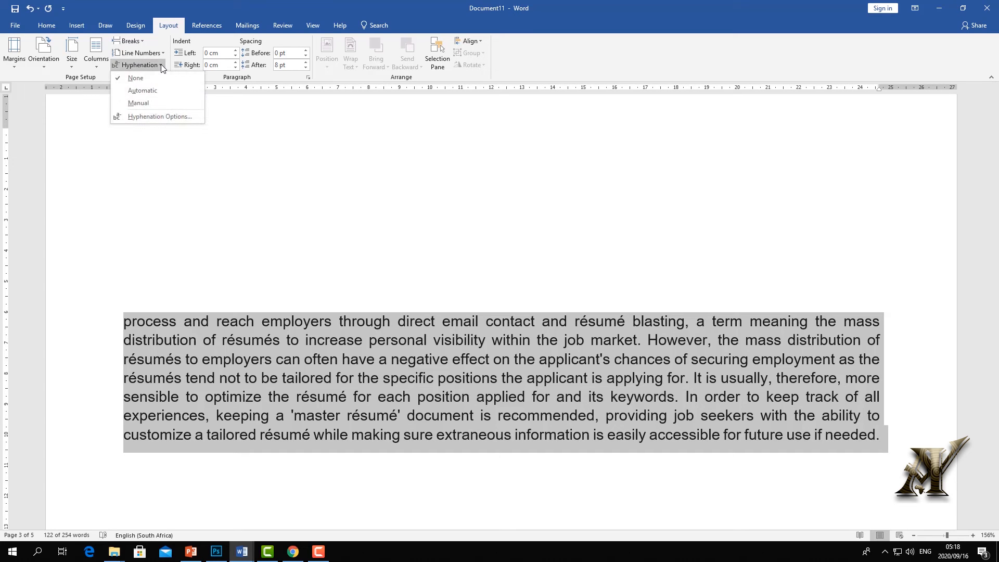
pyautogui.click(146, 93)
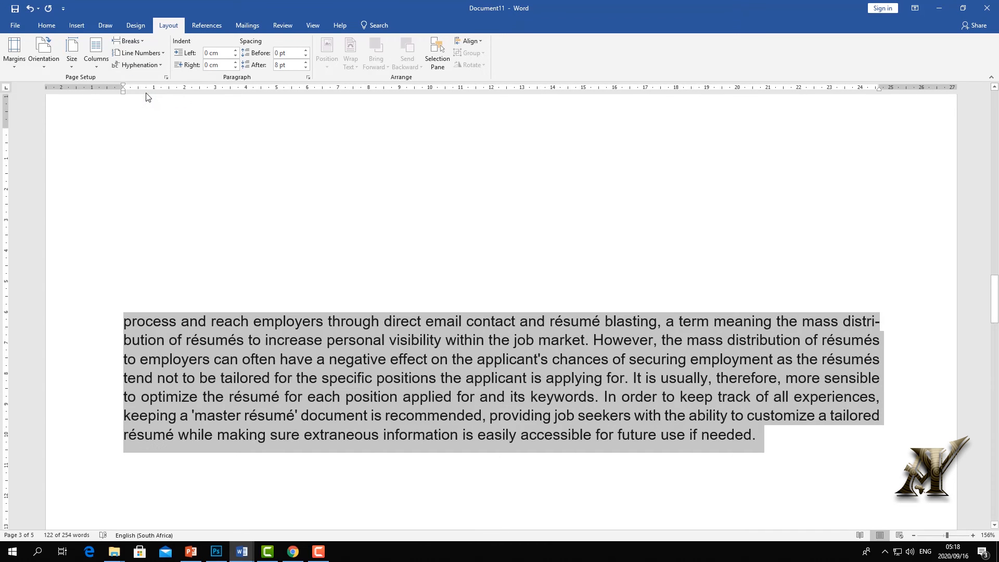
# Increase the font size of the selected résumé paragraph to 20 pt.
pyautogui.click(46, 25)
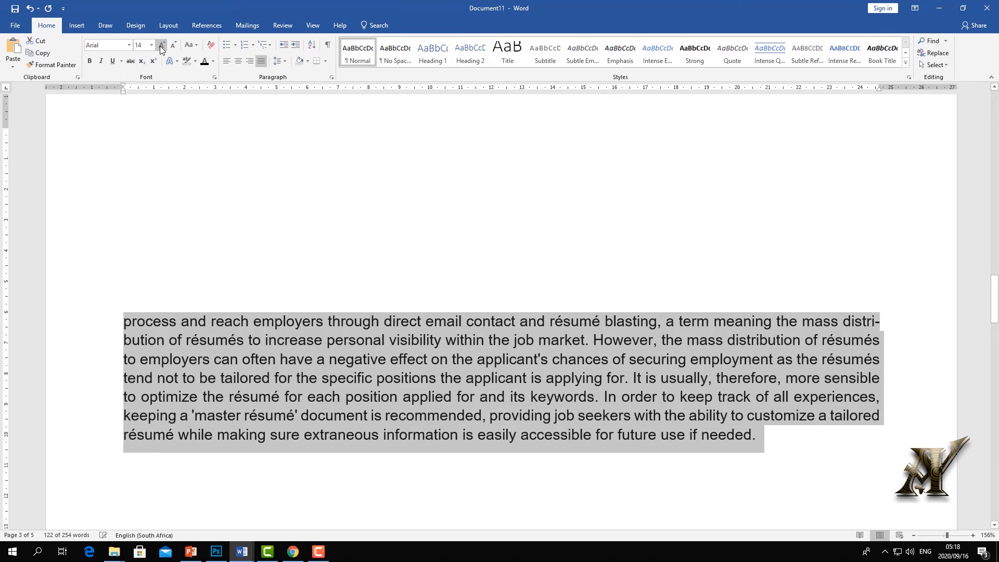
pyautogui.click(161, 45)
pyautogui.click(162, 46)
pyautogui.click(162, 47)
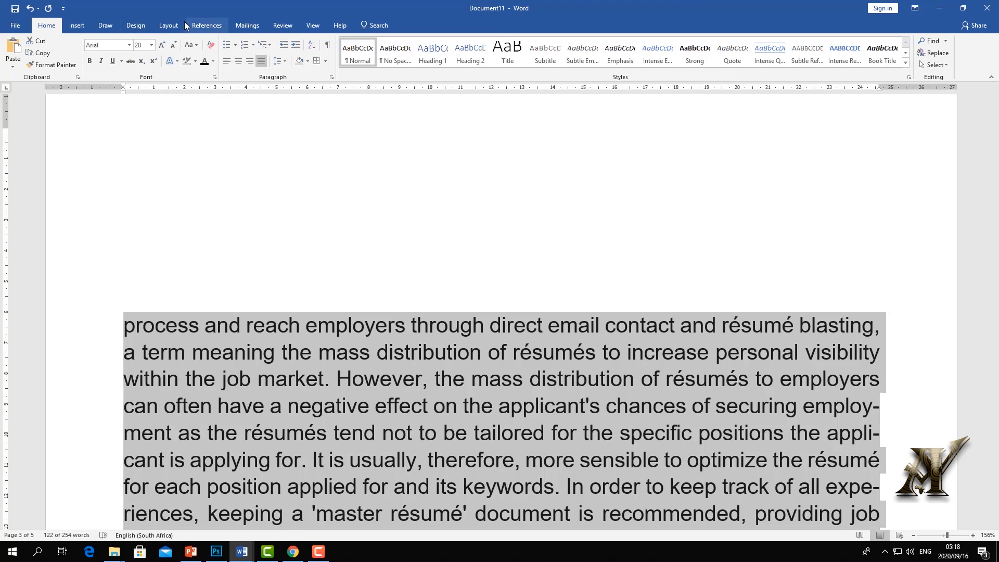
# Set hyphenation back to None and look over the enlarged résumé paragraph without word splits.
pyautogui.click(168, 25)
pyautogui.click(159, 65)
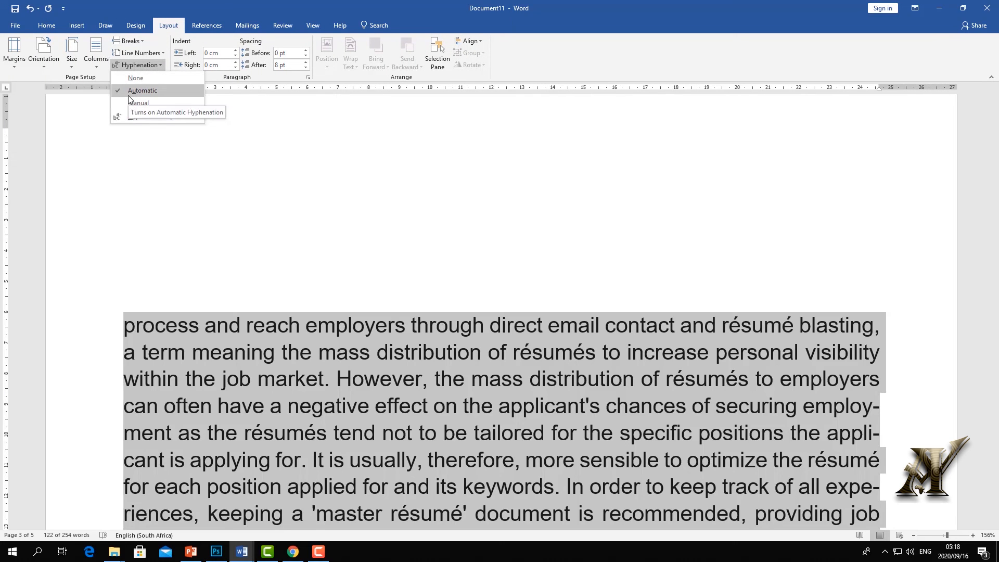
pyautogui.click(131, 78)
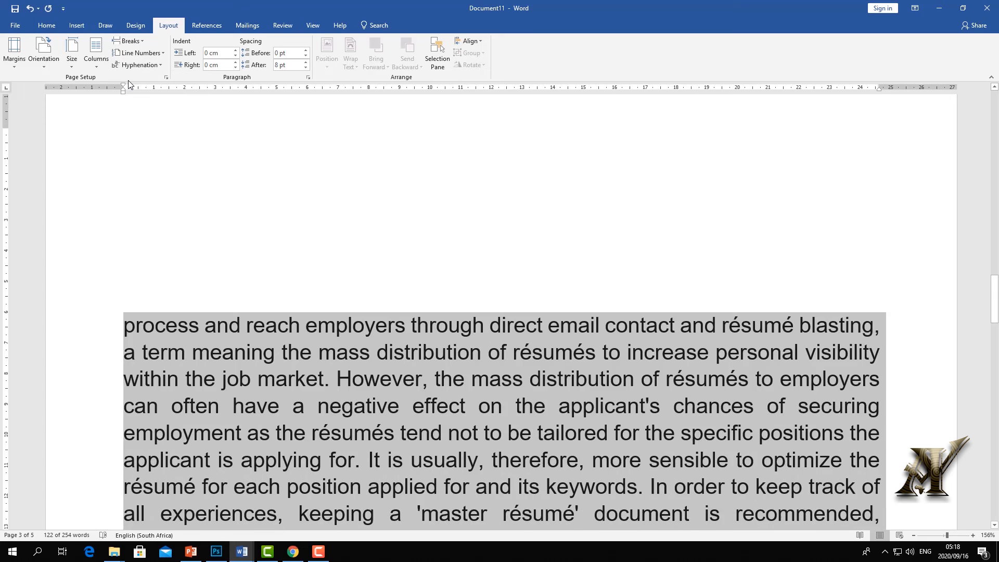
pyautogui.scroll(-3, 545, 288)
pyautogui.click(489, 301)
pyautogui.scroll(4, 393, 235)
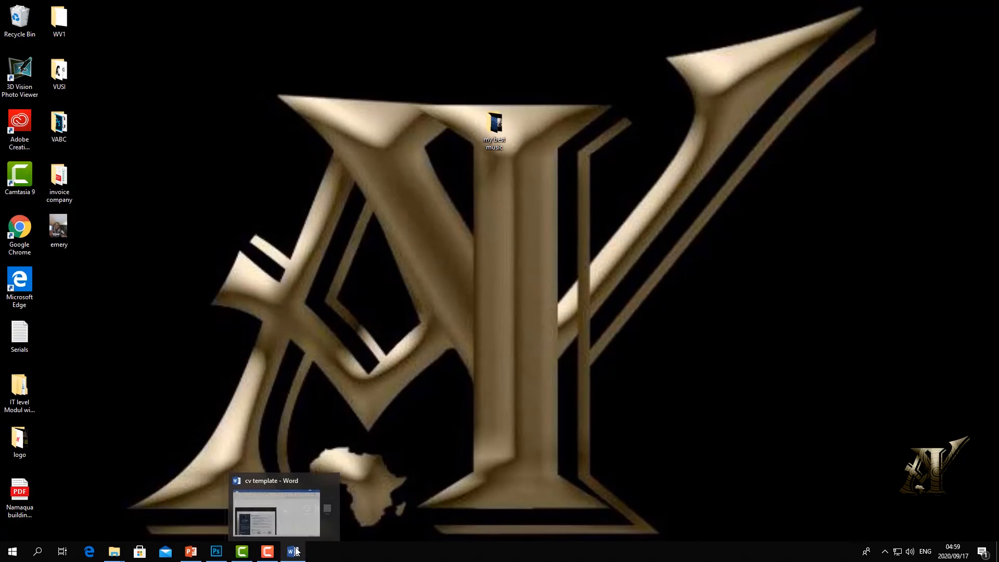
# Switch to the open "cv template" document in Word.
pyautogui.click(294, 552)
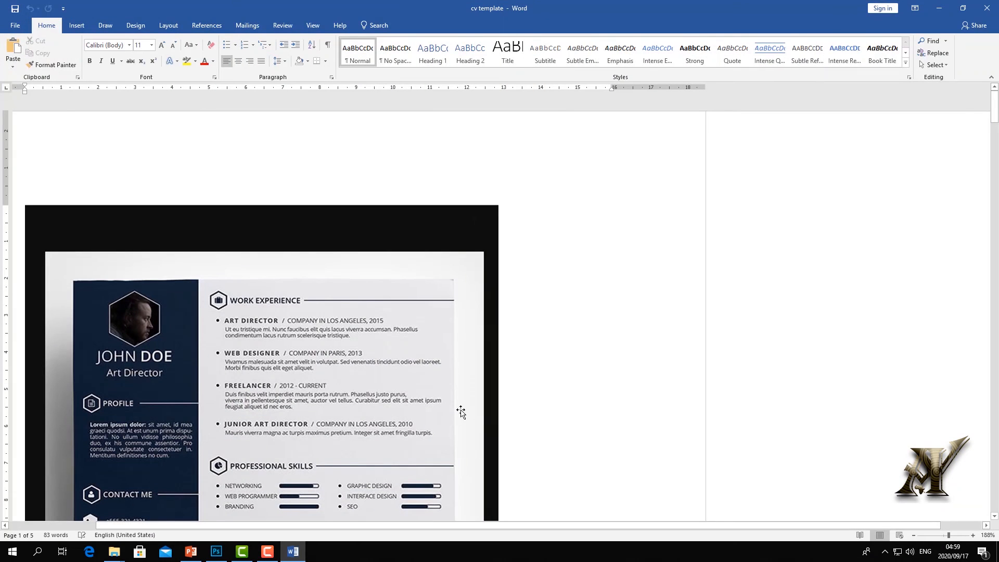
# Look over the sample résumé image on page one of the cv template, adjusting the zoom to 180%.
pyautogui.scroll(-4, 507, 354)
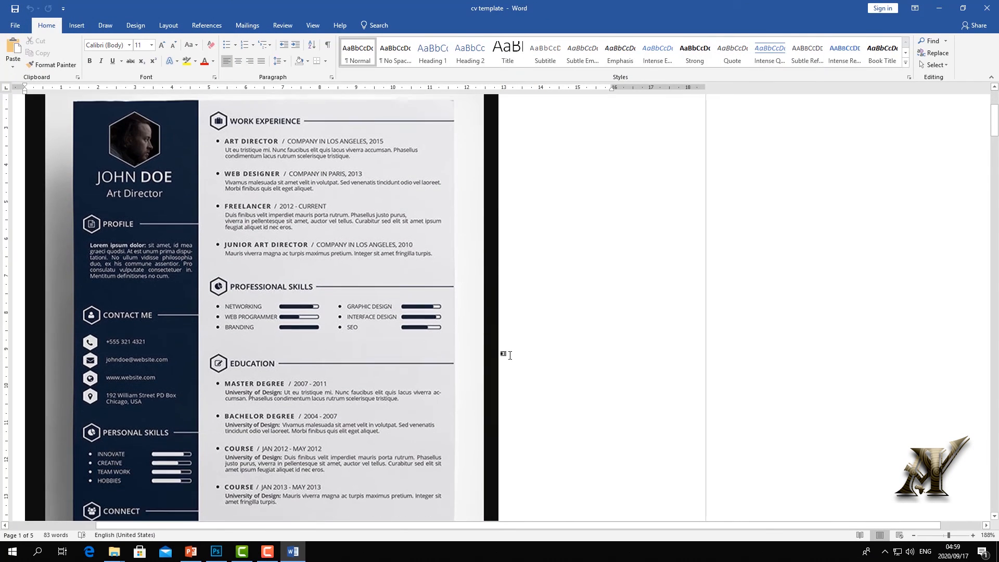
pyautogui.doubleClick(510, 355)
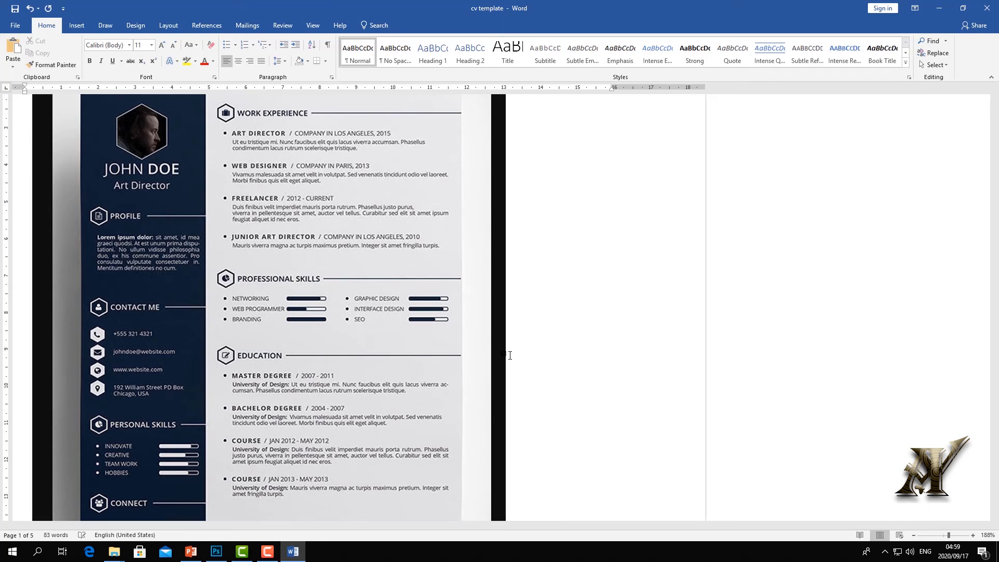
pyautogui.click(948, 535)
pyautogui.scroll(-2, 723, 446)
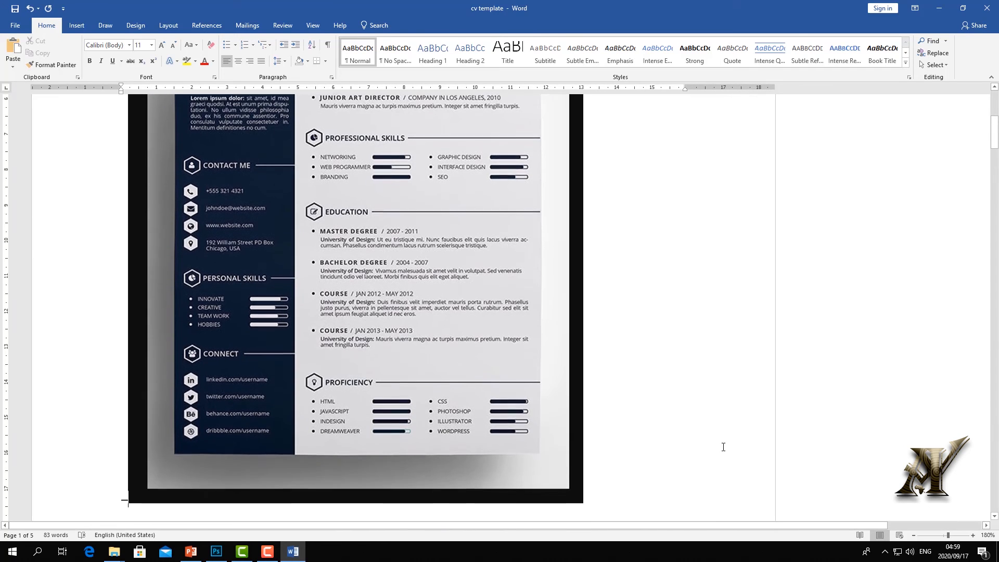
pyautogui.scroll(3, 723, 446)
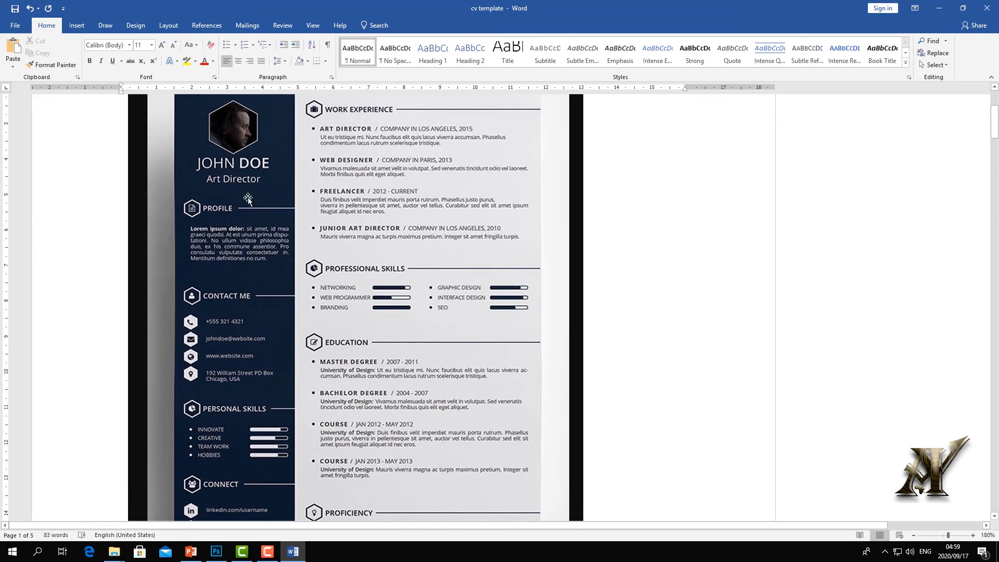
# Search the online templates for "cv" and create a document from "Polished resume, designed by MOO".
pyautogui.click(15, 25)
pyautogui.click(20, 70)
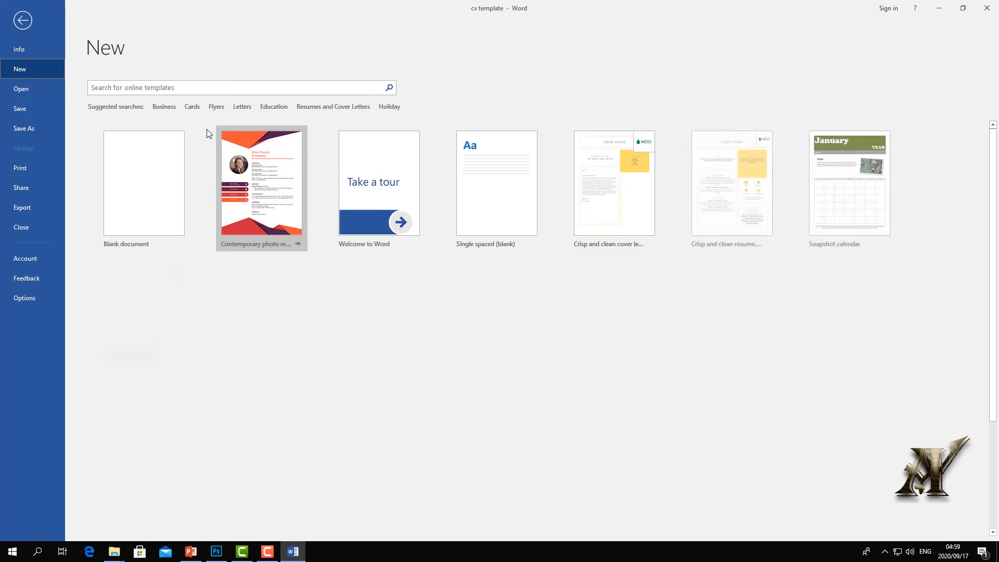
pyautogui.click(155, 89)
pyautogui.write('cv')
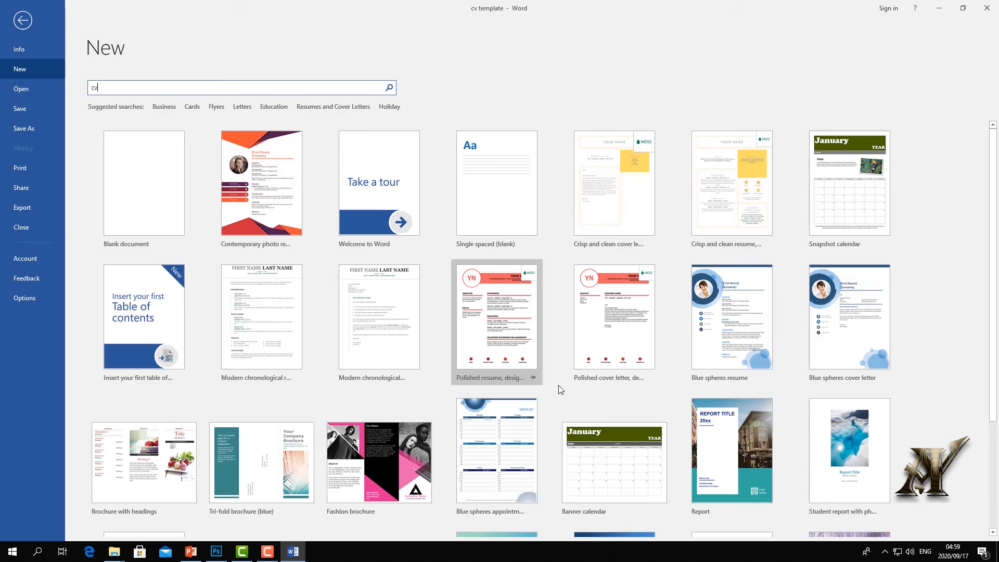
pyautogui.press('Return')
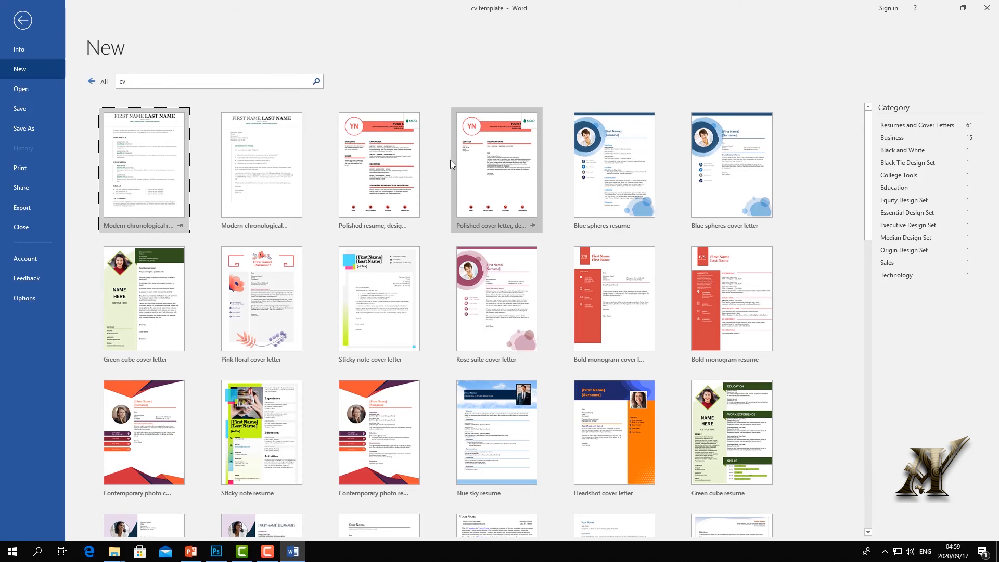
pyautogui.click(392, 155)
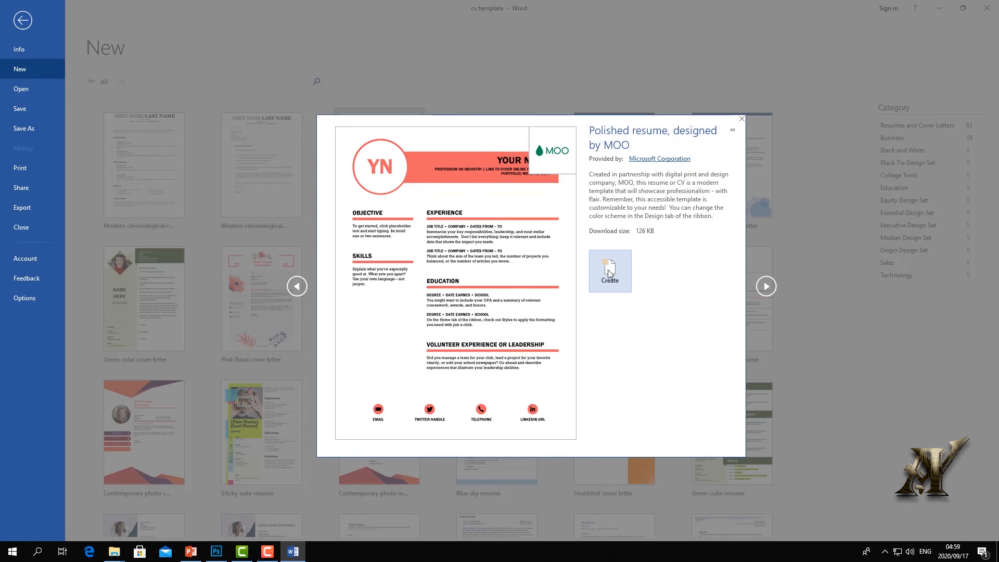
pyautogui.click(610, 278)
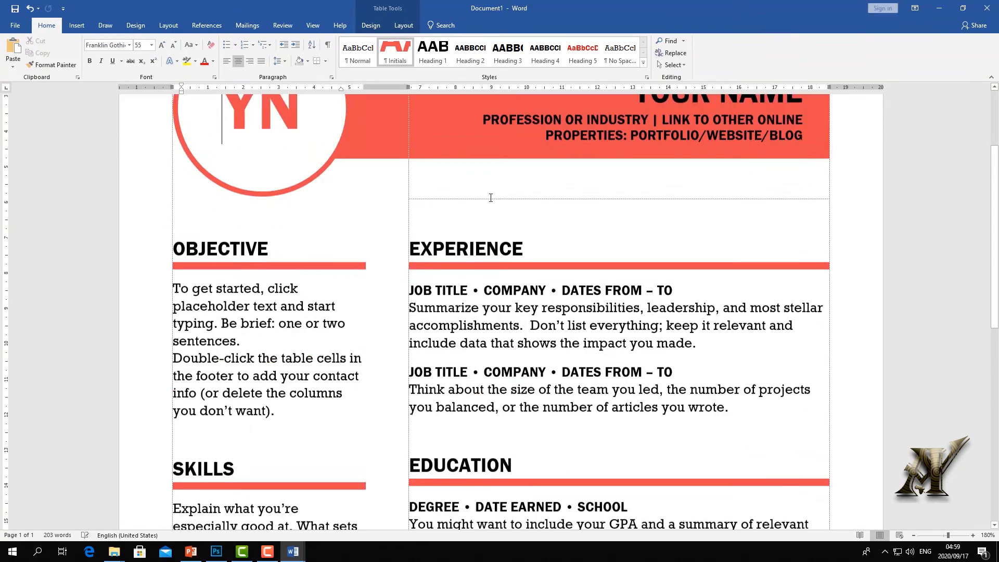
# Examine the polished resume template's sections and test which headings and placeholder texts can be selected, including OBJECTIVE and EXPERIENCE.
pyautogui.scroll(-5, 496, 184)
pyautogui.doubleClick(496, 184)
pyautogui.scroll(4, 497, 185)
pyautogui.click(488, 308)
pyautogui.click(482, 251)
pyautogui.click(250, 245)
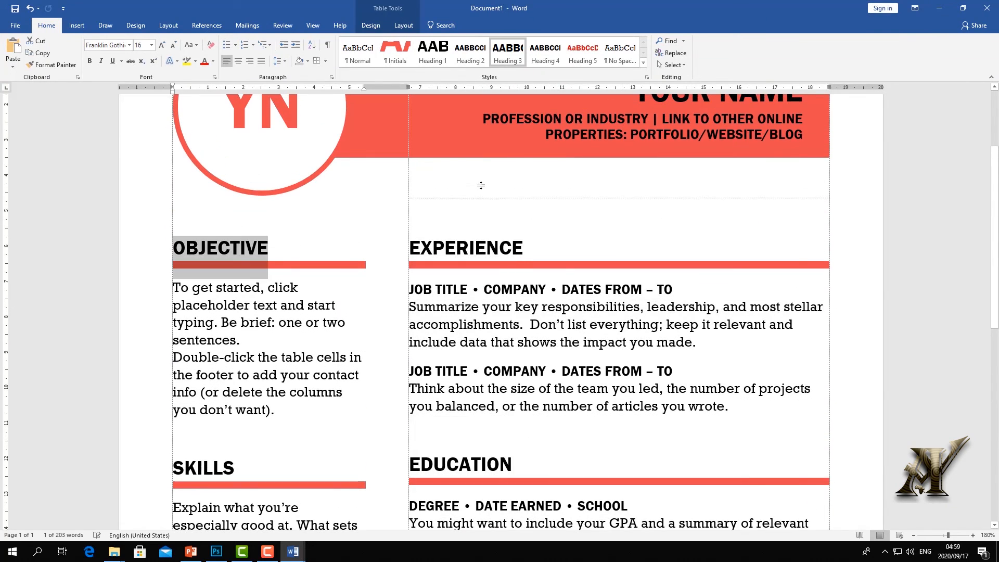
pyautogui.scroll(2, 481, 186)
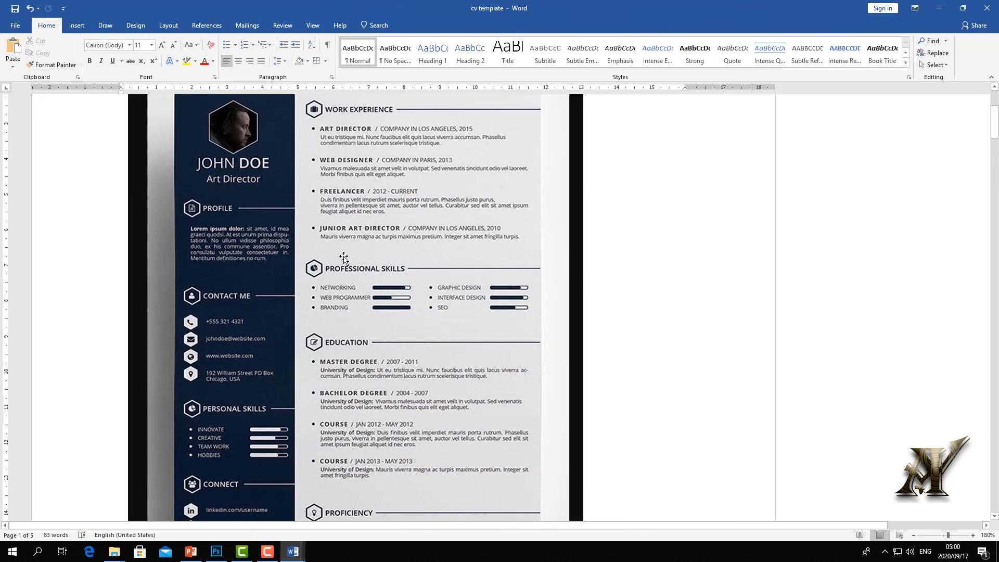
# Return to the cv template document, look over the full sample résumé and set the zoom to 140%.
pyautogui.scroll(2, 340, 264)
pyautogui.scroll(-8, 338, 268)
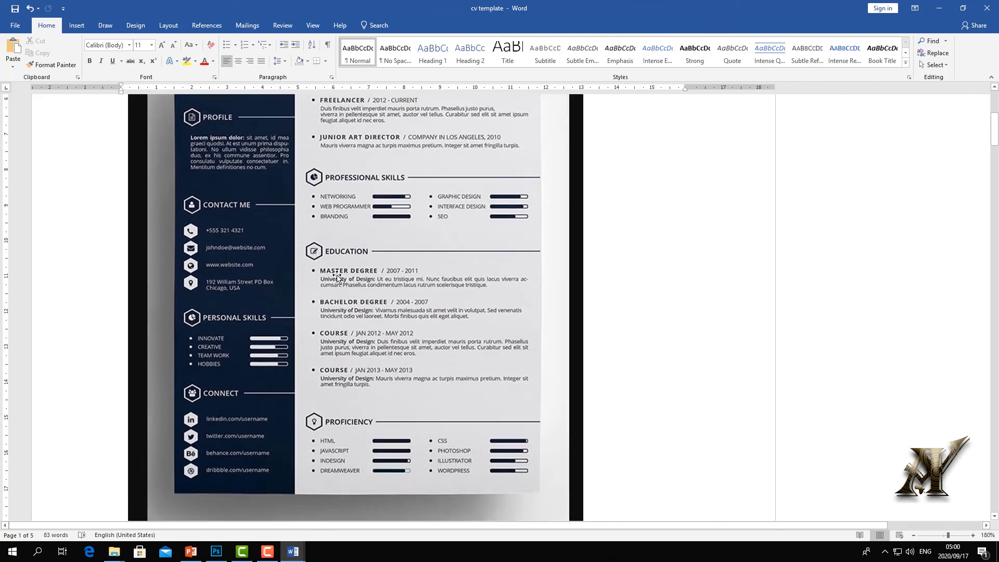
pyautogui.scroll(10, 337, 275)
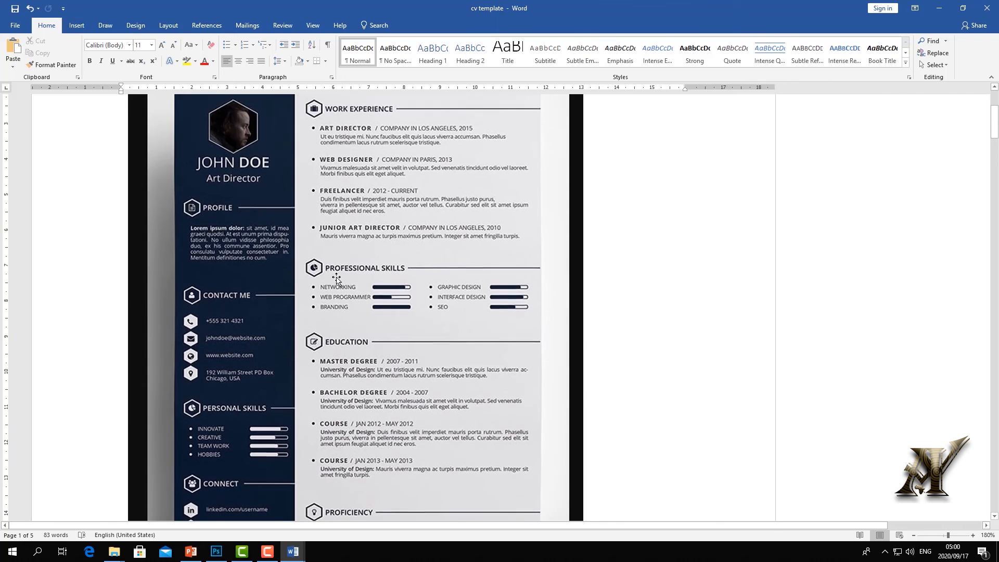
pyautogui.scroll(1, 336, 280)
pyautogui.scroll(-5, 332, 281)
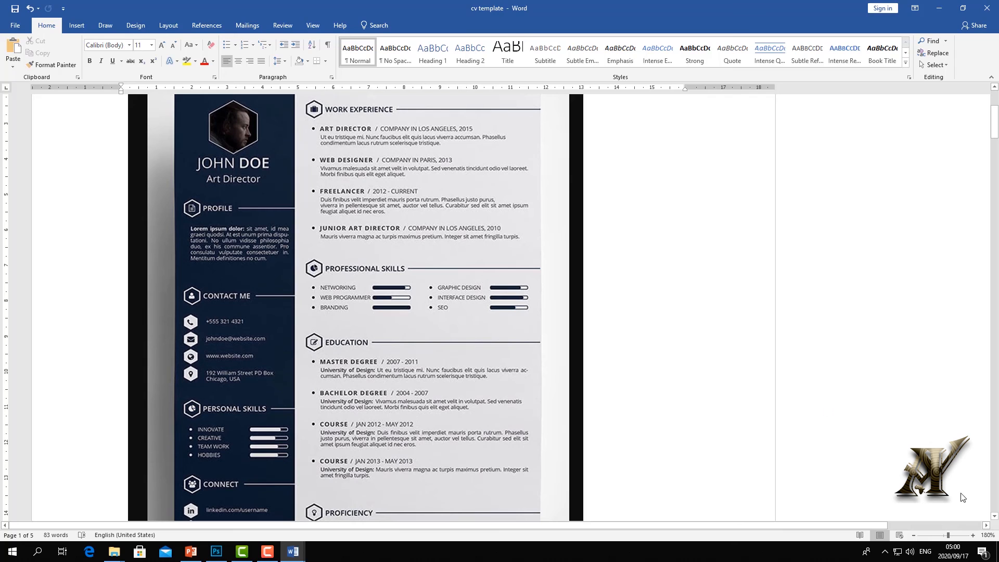
pyautogui.click(938, 535)
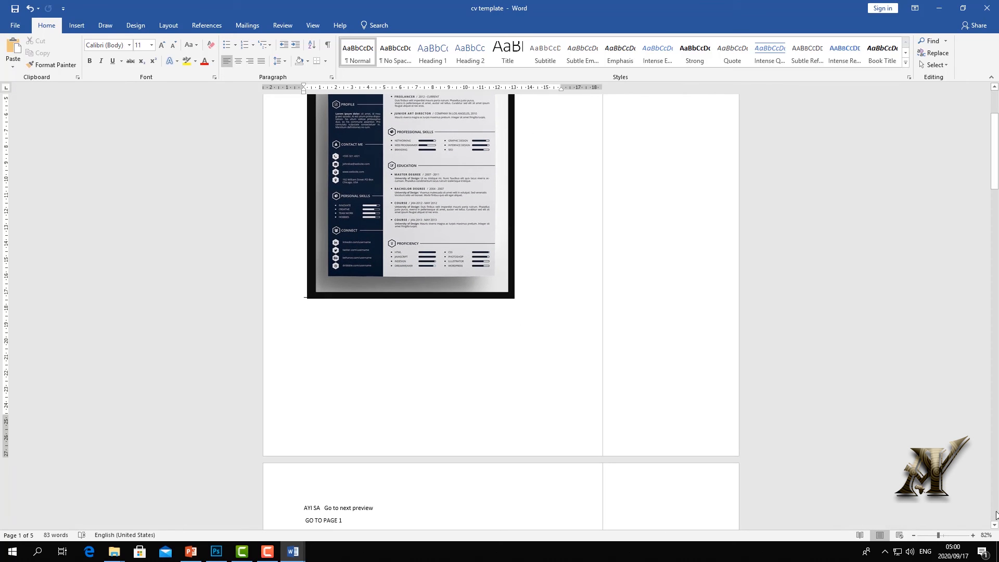
pyautogui.click(945, 536)
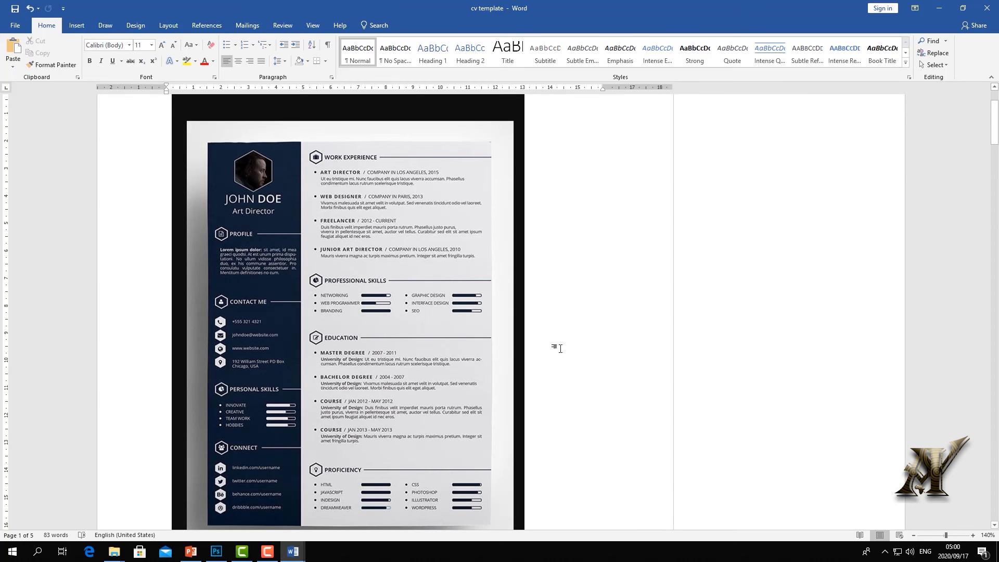
# Create a new blank document.
pyautogui.click(15, 25)
pyautogui.click(24, 69)
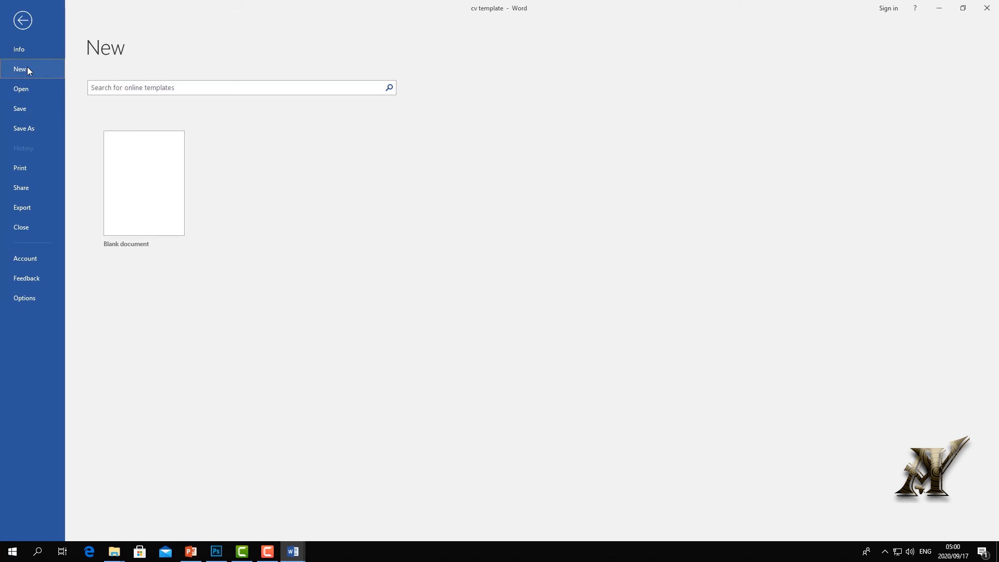
pyautogui.press('Escape')
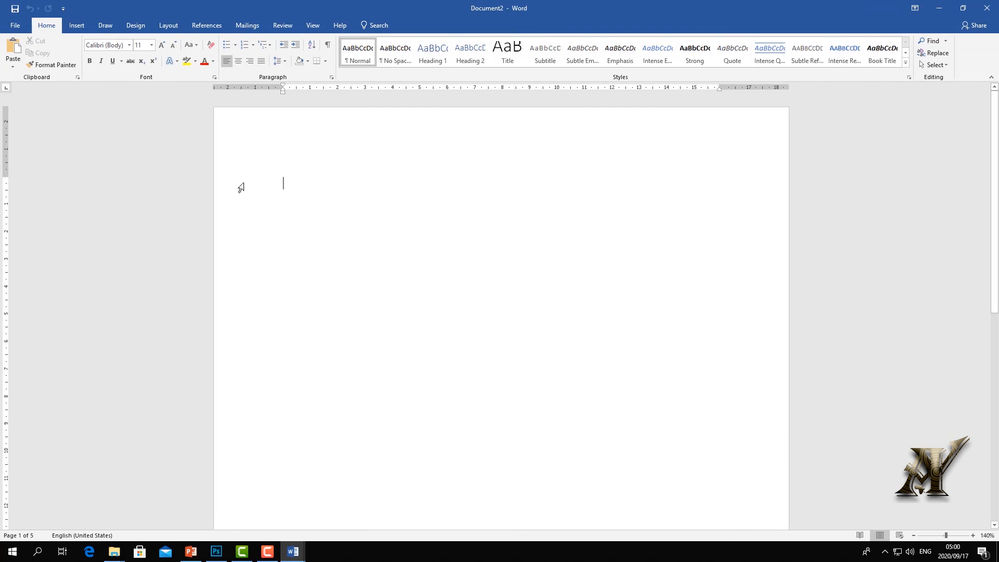
# Switch to Document1 with the polished resume template and close it without saving.
pyautogui.click(311, 27)
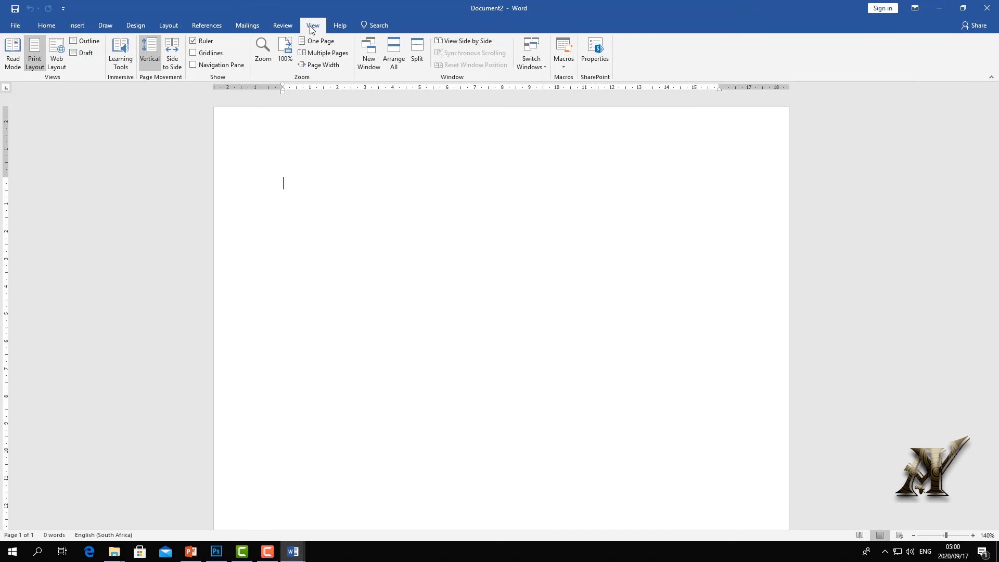
pyautogui.click(535, 66)
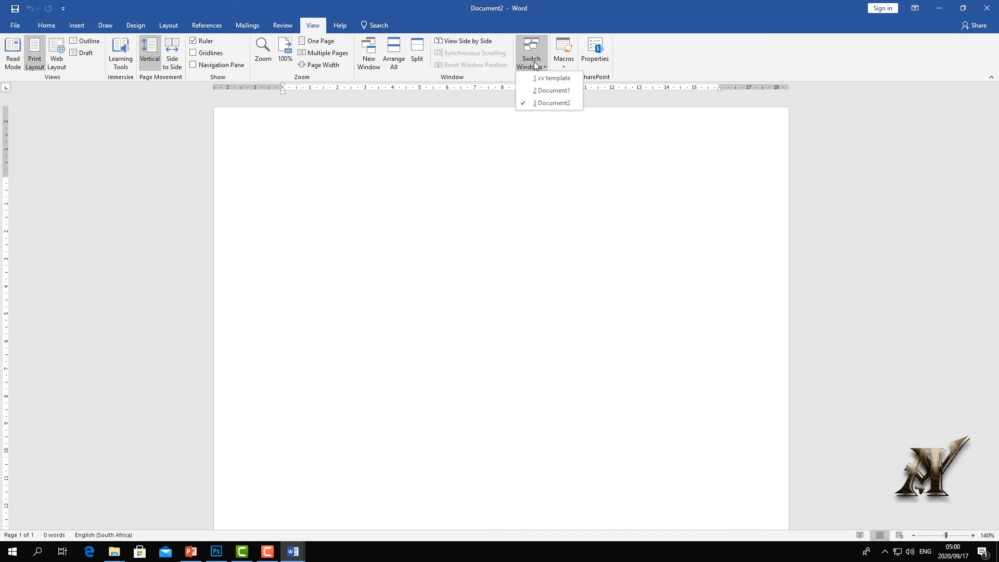
pyautogui.click(544, 90)
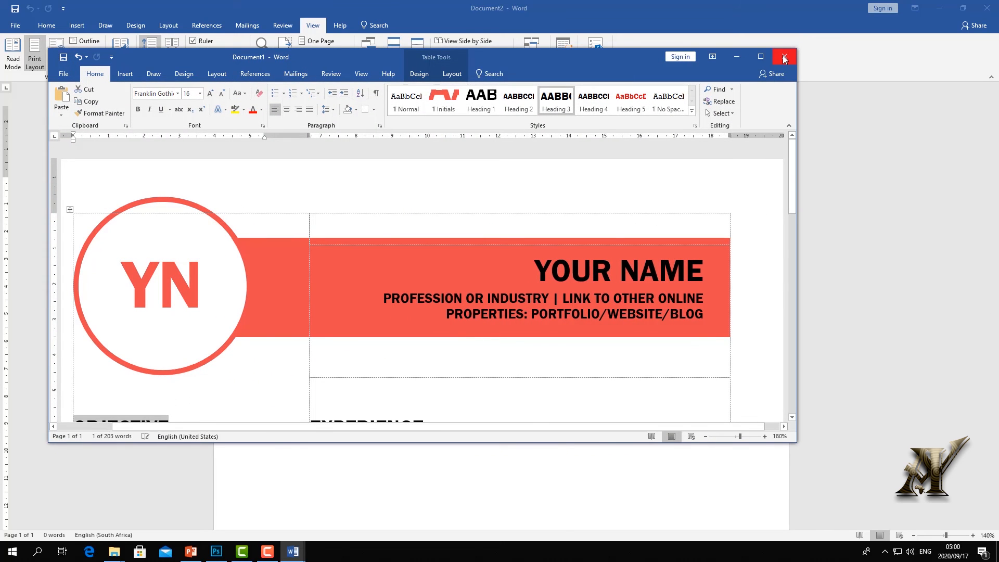
pyautogui.click(783, 58)
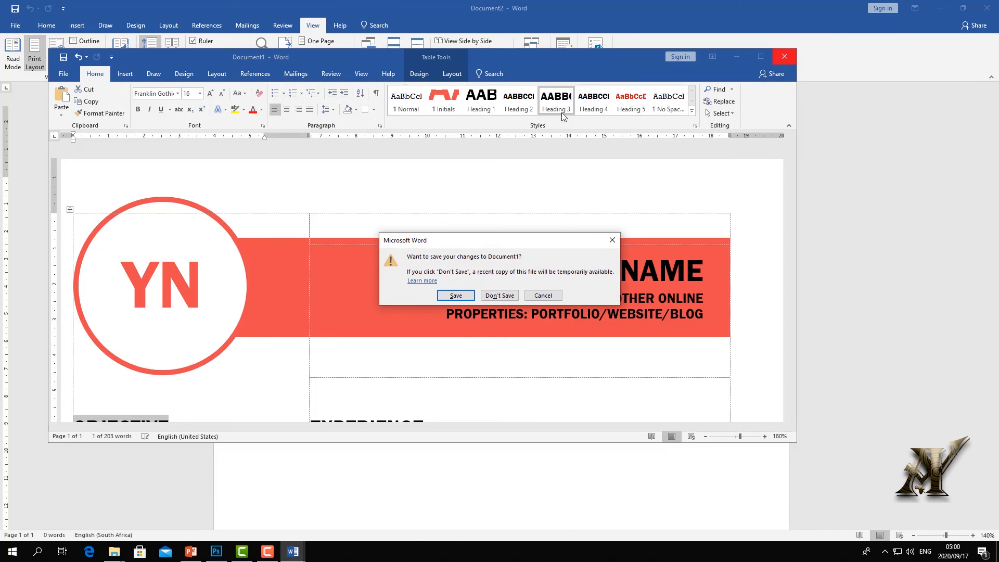
pyautogui.click(498, 295)
# Review the sample résumé in the cv template document and return to the blank Document2.
pyautogui.click(532, 58)
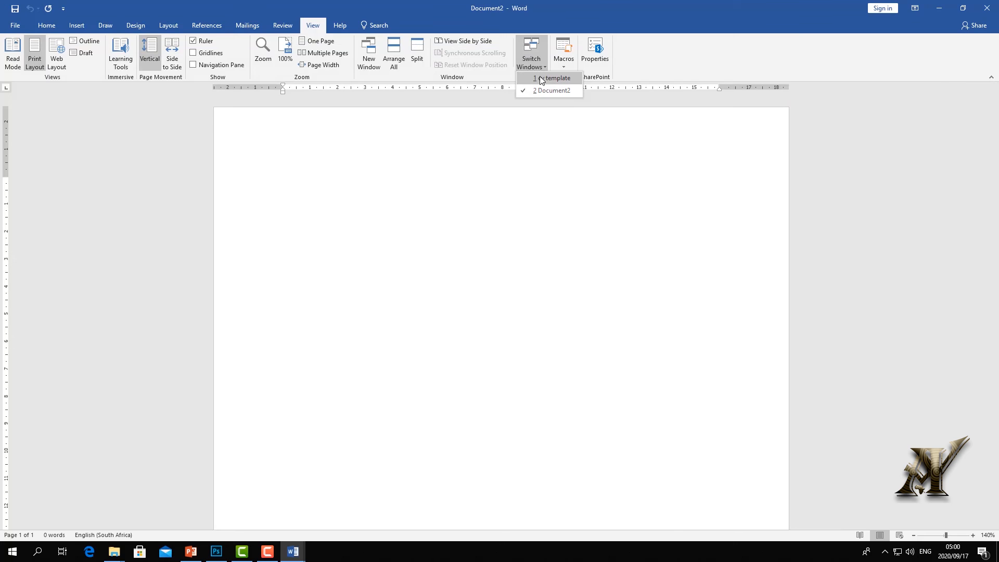
pyautogui.click(541, 78)
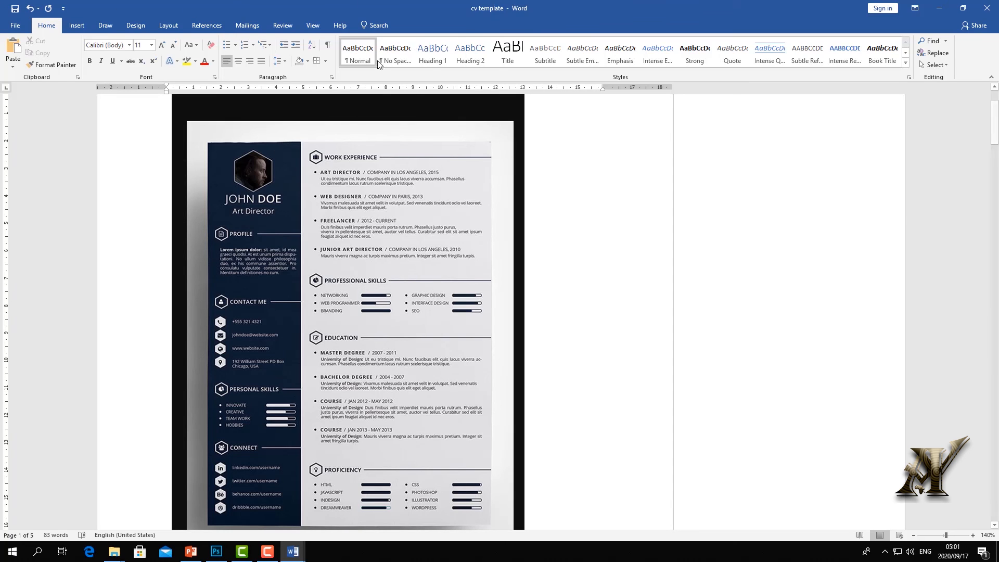
pyautogui.click(312, 25)
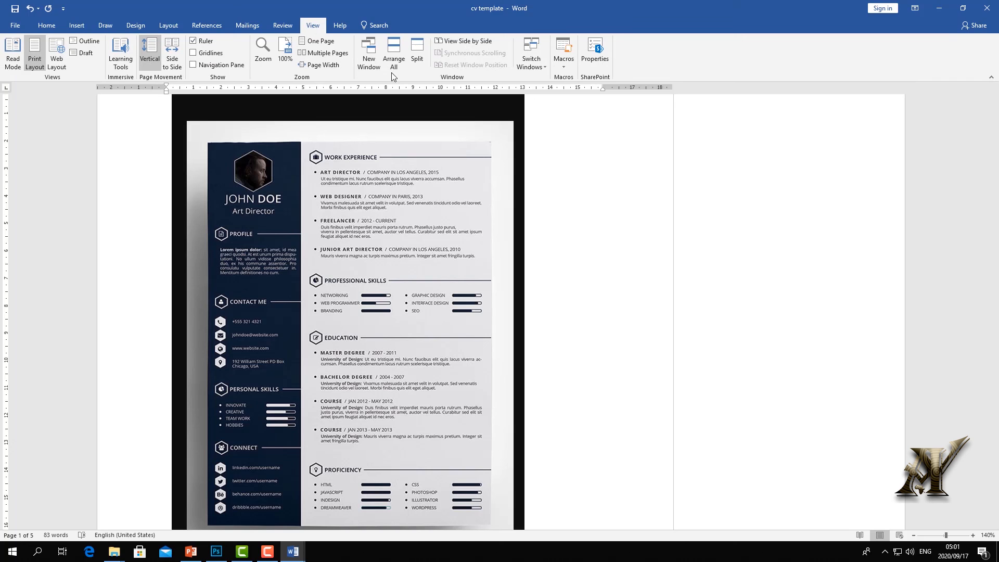
pyautogui.click(532, 64)
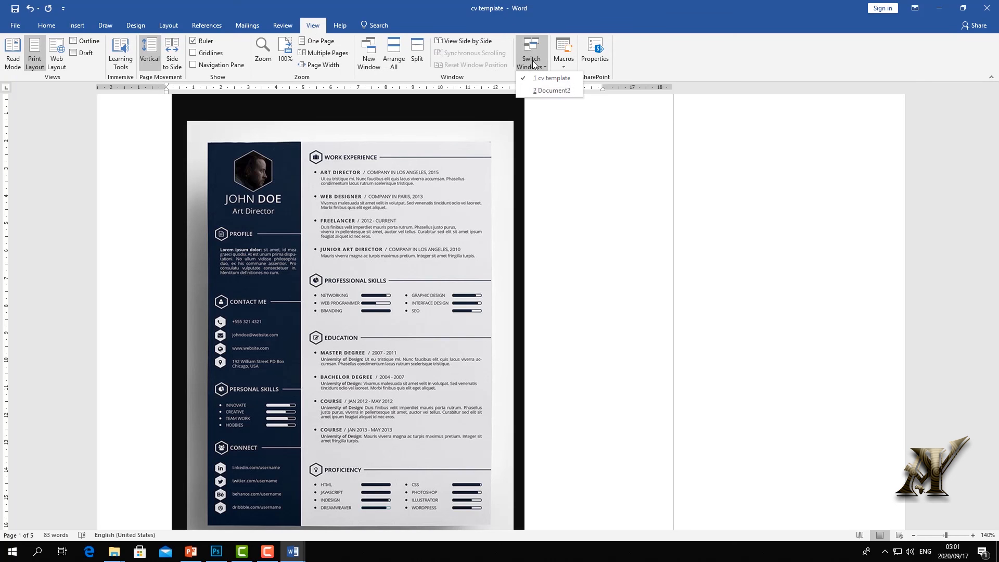
pyautogui.click(548, 90)
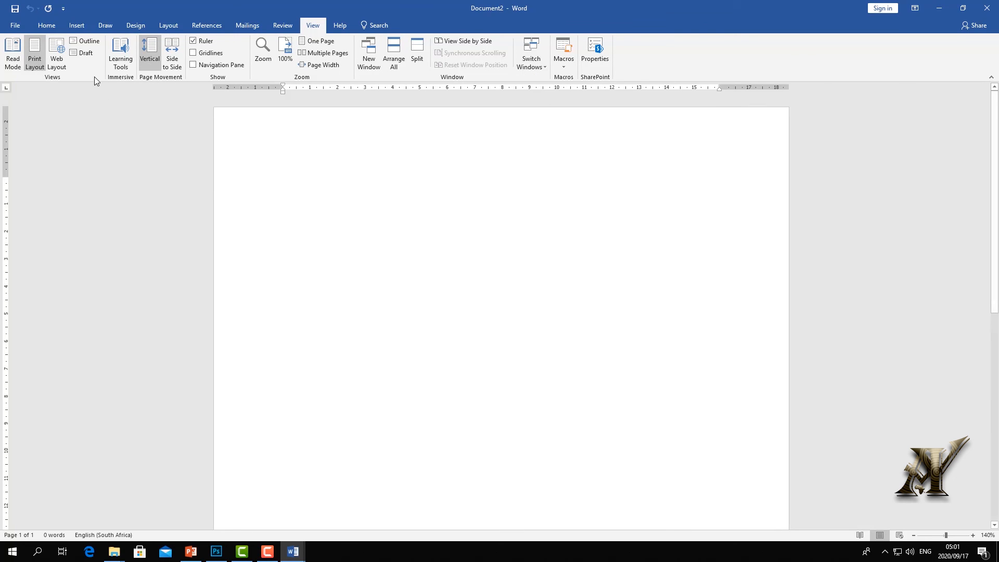
# Insert a table with two columns and five rows into the blank document.
pyautogui.click(77, 24)
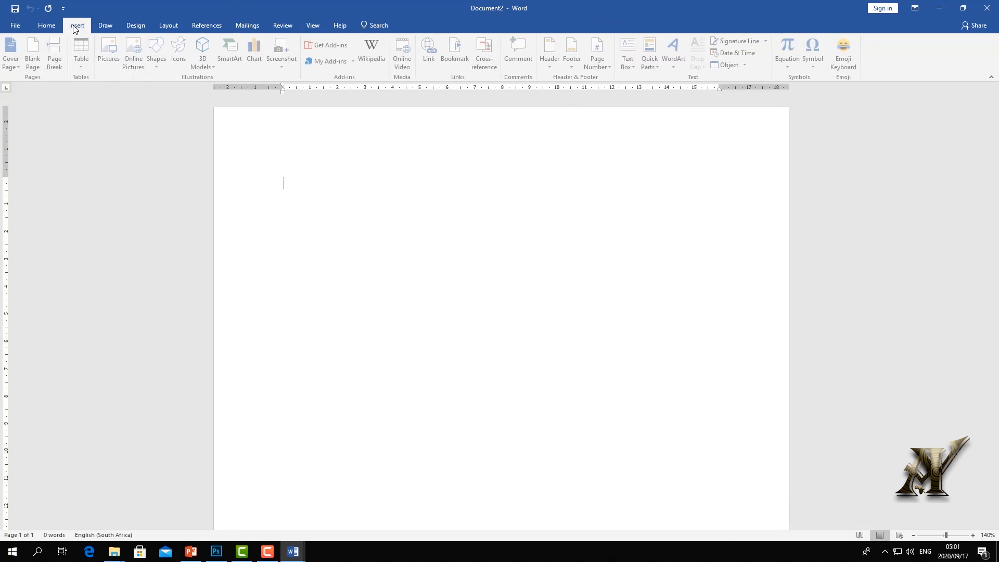
pyautogui.click(81, 67)
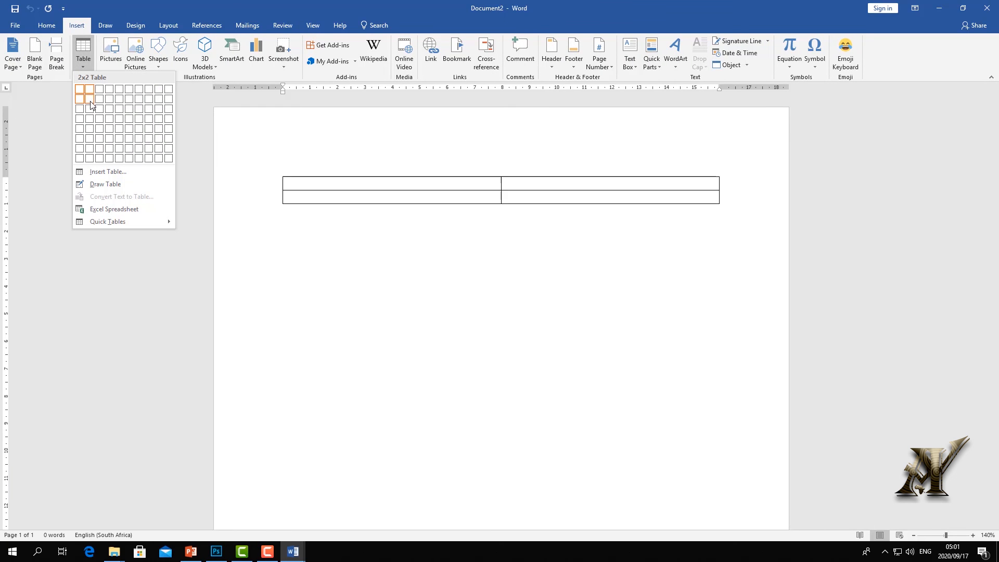
pyautogui.click(90, 129)
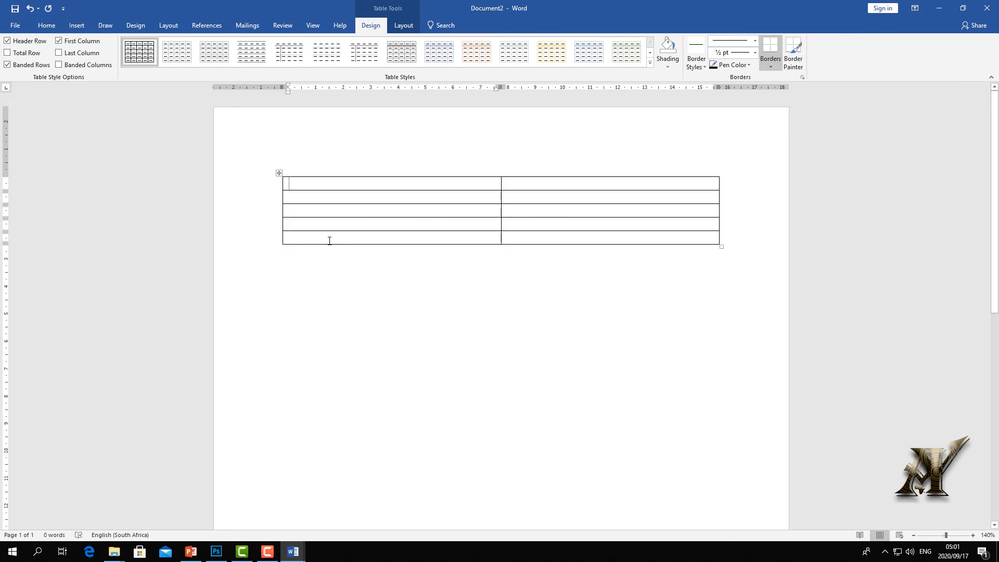
# Make the last two table rows taller by adding three blank lines in the first cell of each.
pyautogui.press('Return')
pyautogui.press('Return')
pyautogui.press('Return')
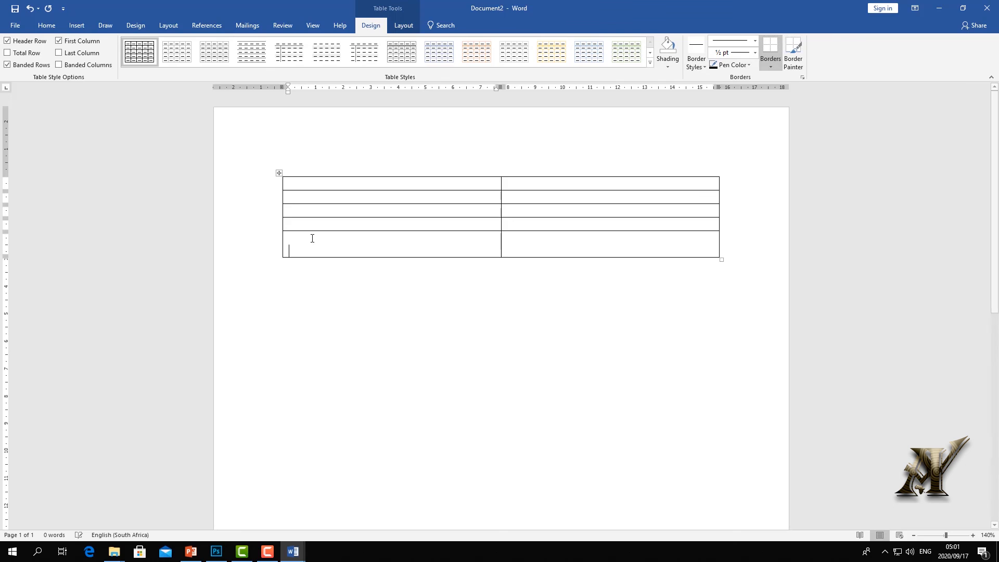
pyautogui.press('Return')
pyautogui.press('Return')
pyautogui.press('Return')
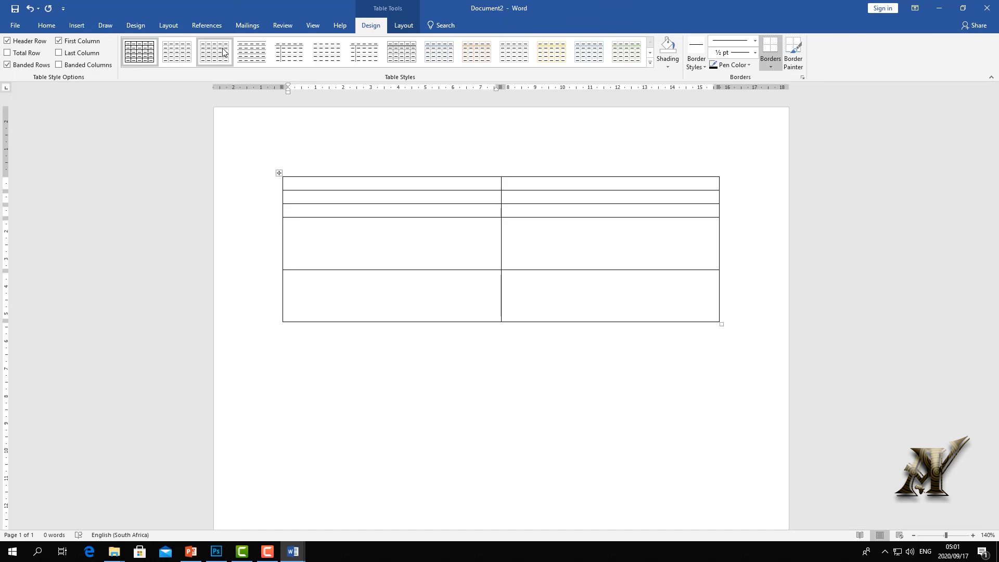
# Set the document's page margins to the Narrow preset, 1,27 cm on all sides.
pyautogui.click(169, 25)
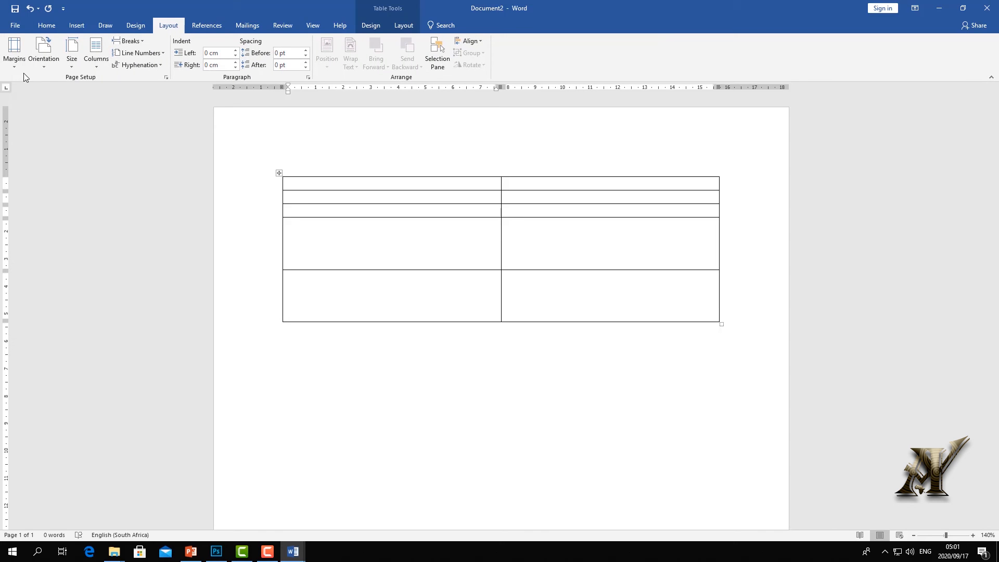
pyautogui.click(15, 67)
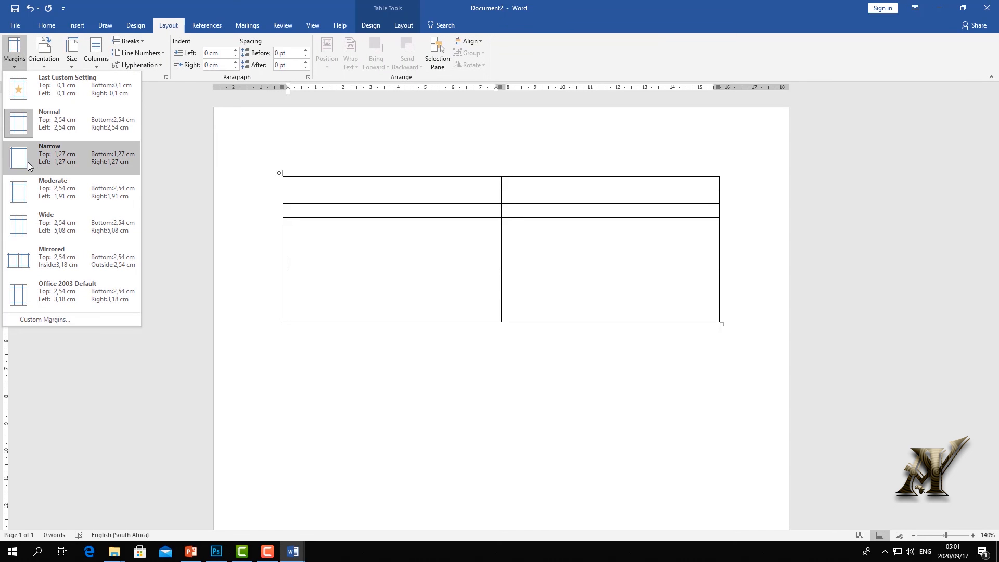
pyautogui.click(47, 170)
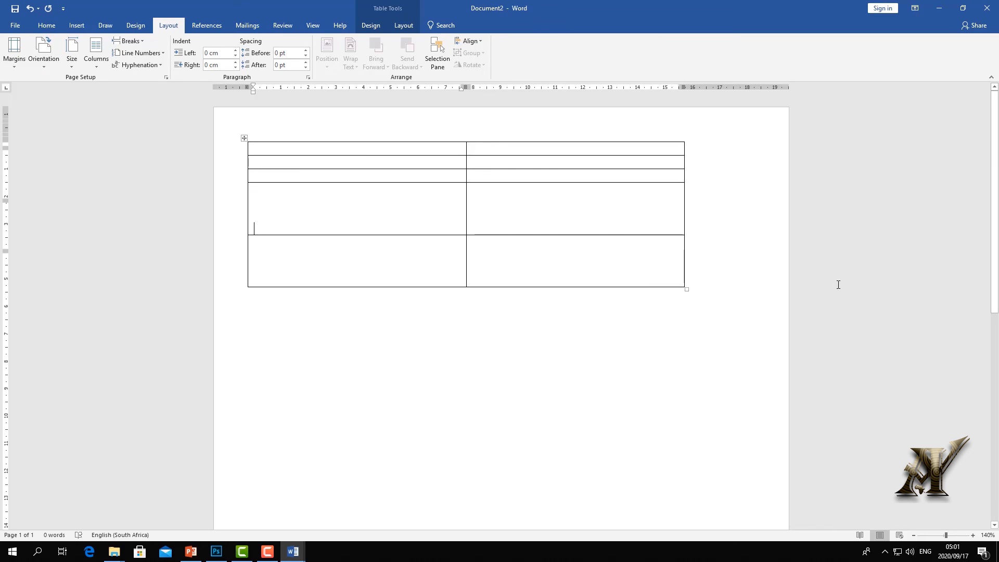
# Widen the table on both sides so its outer borders extend past the margins close to the page edges.
pyautogui.moveTo(685, 213); pyautogui.dragTo(776, 214)
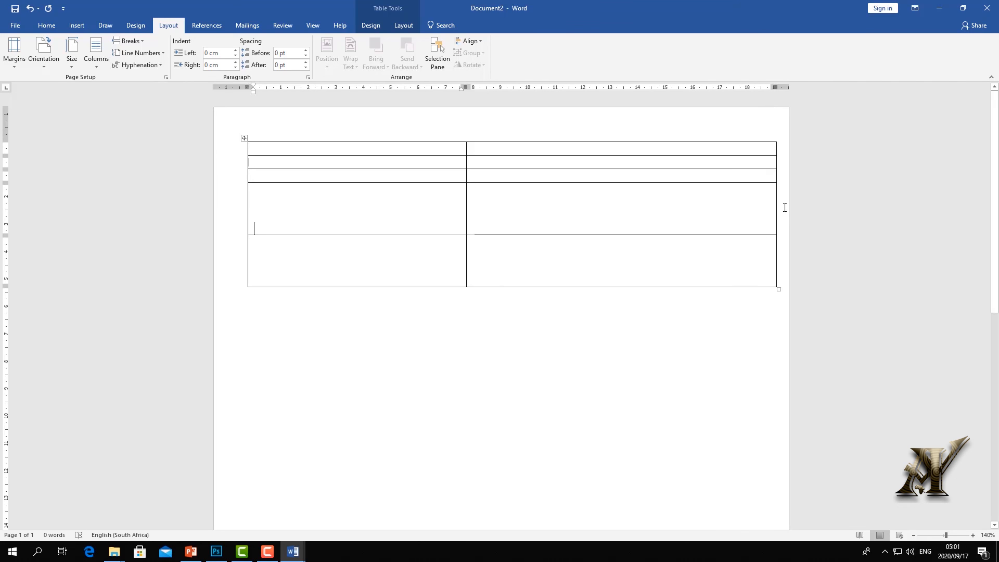
pyautogui.moveTo(776, 207); pyautogui.dragTo(774, 210)
pyautogui.hotkey('ctrl', 'z')
pyautogui.moveTo(247, 199); pyautogui.dragTo(227, 199)
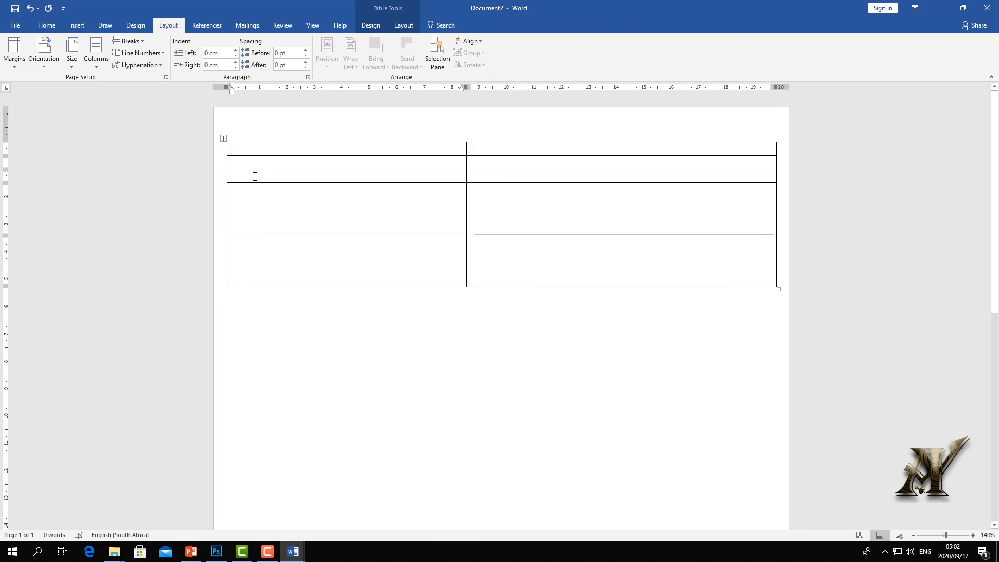
# Add an empty paragraph above the table and make its first three rows taller with blank lines in their first cells.
pyautogui.press('Return')
pyautogui.press('Return')
pyautogui.press('Return')
pyautogui.press('Return')
pyautogui.press('Return')
pyautogui.press('Return')
pyautogui.press('Return')
pyautogui.press('Return')
pyautogui.press('Return')
pyautogui.click(247, 147)
pyautogui.press('Return')
pyautogui.click(249, 191)
pyautogui.press('Return')
pyautogui.press('Return')
pyautogui.press('Return')
pyautogui.press('Return')
pyautogui.press('Return')
pyautogui.scroll(-3, 281, 254)
pyautogui.scroll(3, 281, 254)
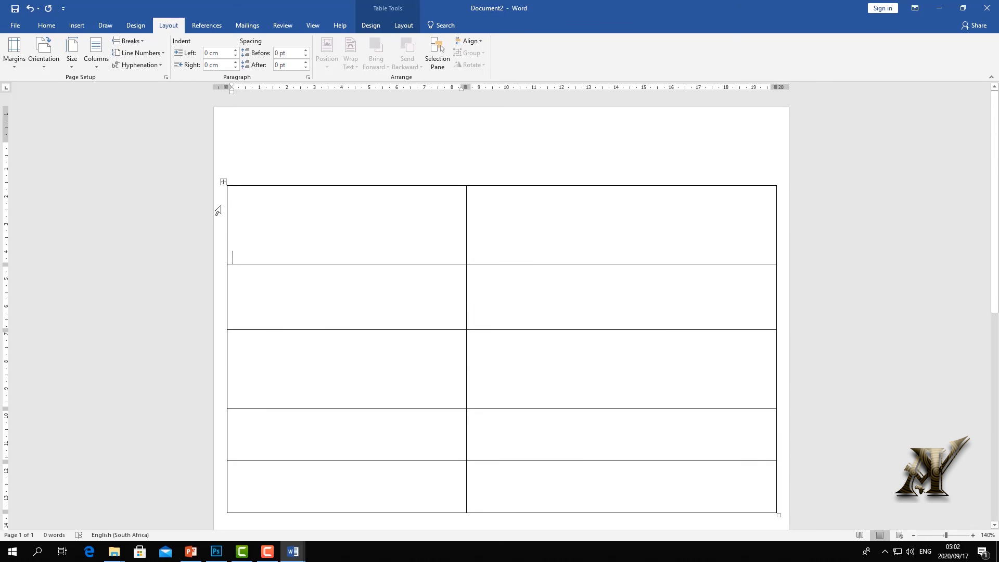
# Select the whole table and increase the height of all its rows to 5,7 cm.
pyautogui.click(223, 182)
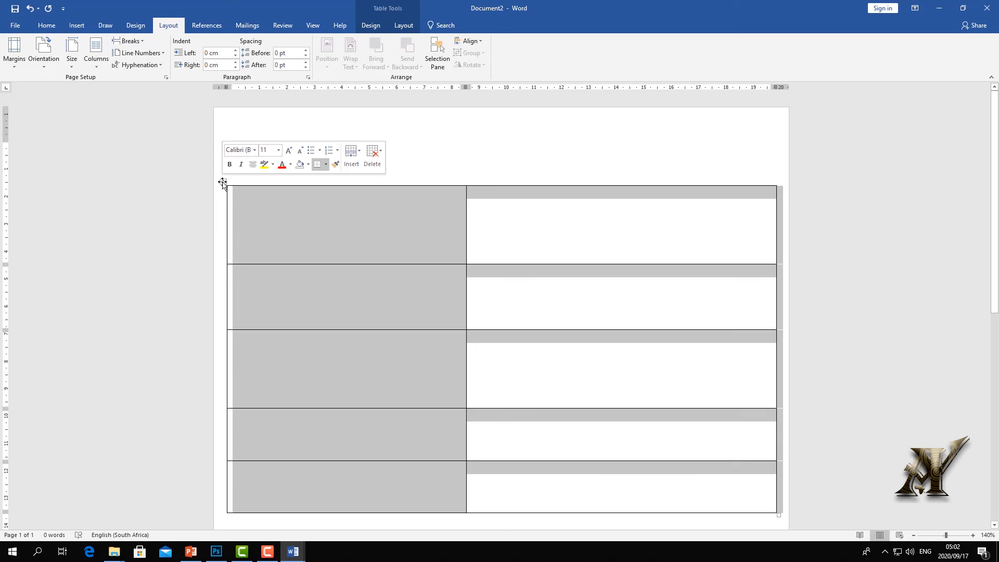
pyautogui.click(403, 25)
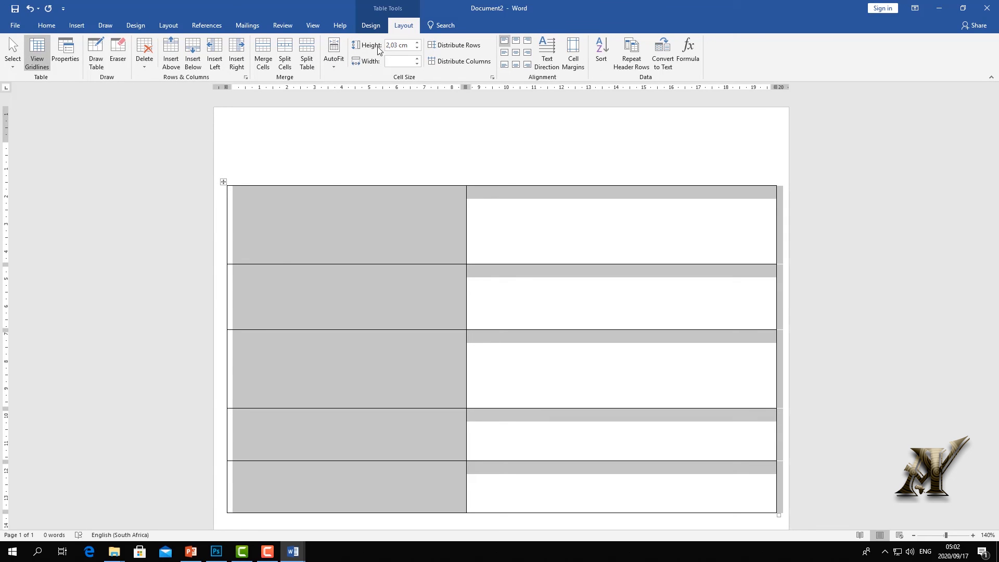
pyautogui.click(417, 43)
pyautogui.click(418, 43)
pyautogui.click(417, 43)
pyautogui.click(417, 43)
pyautogui.click(417, 42)
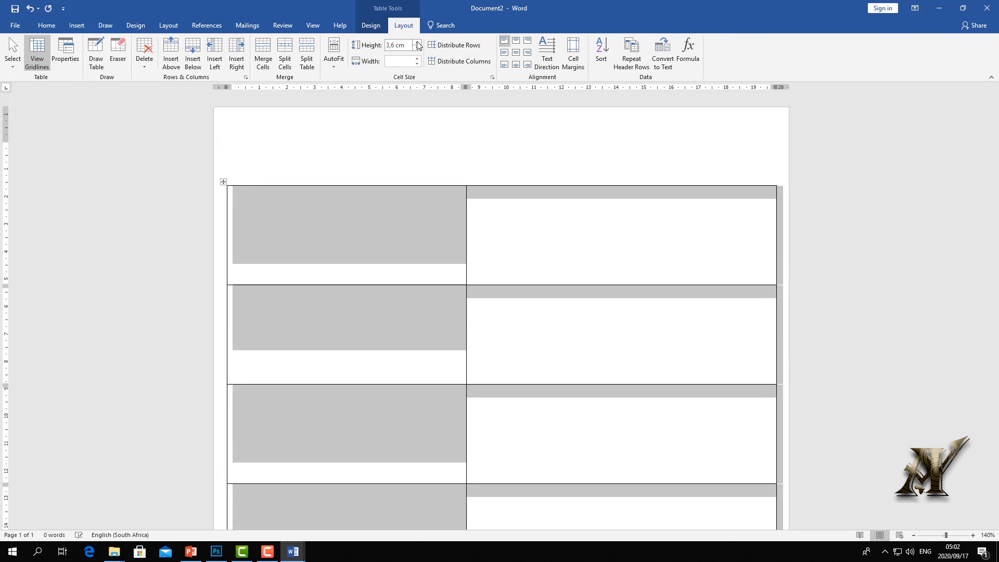
pyautogui.click(417, 43)
pyautogui.click(417, 42)
pyautogui.click(417, 43)
pyautogui.click(418, 42)
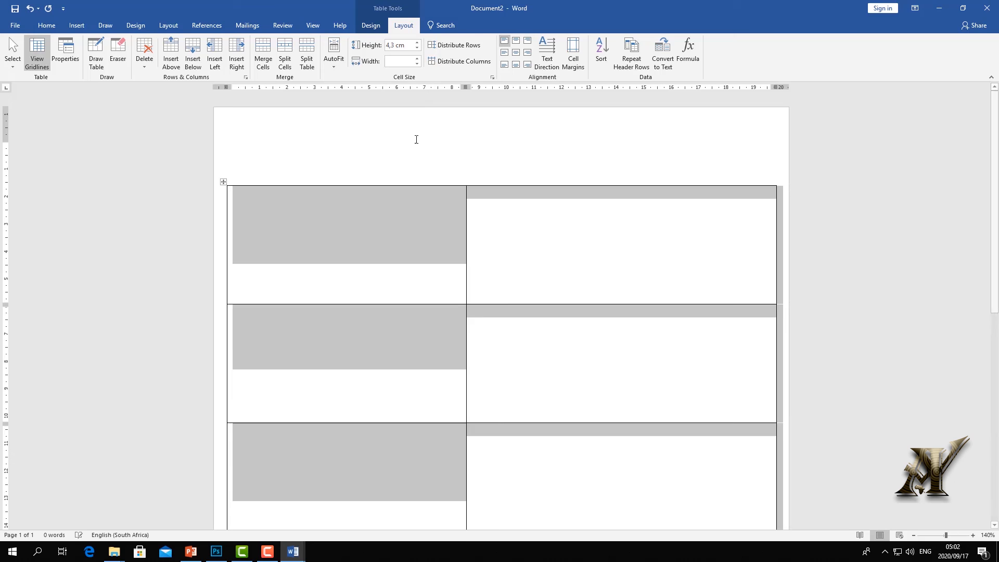
pyautogui.scroll(-6, 414, 145)
pyautogui.scroll(7, 414, 145)
pyautogui.scroll(1, 415, 146)
pyautogui.click(417, 43)
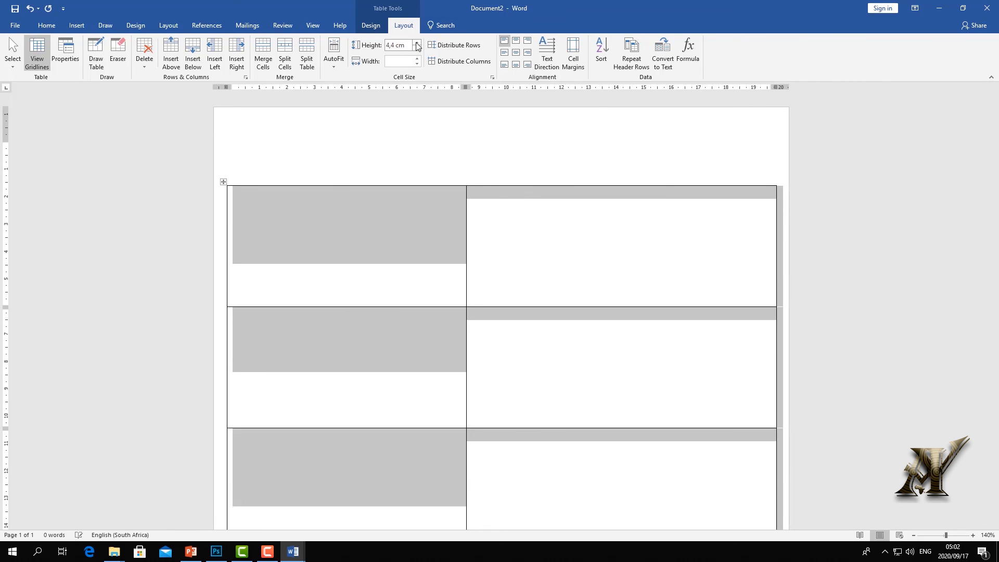
pyautogui.click(417, 42)
pyautogui.click(417, 42)
pyautogui.click(417, 43)
pyautogui.click(417, 43)
pyautogui.click(417, 42)
pyautogui.click(417, 43)
pyautogui.click(417, 43)
pyautogui.click(417, 43)
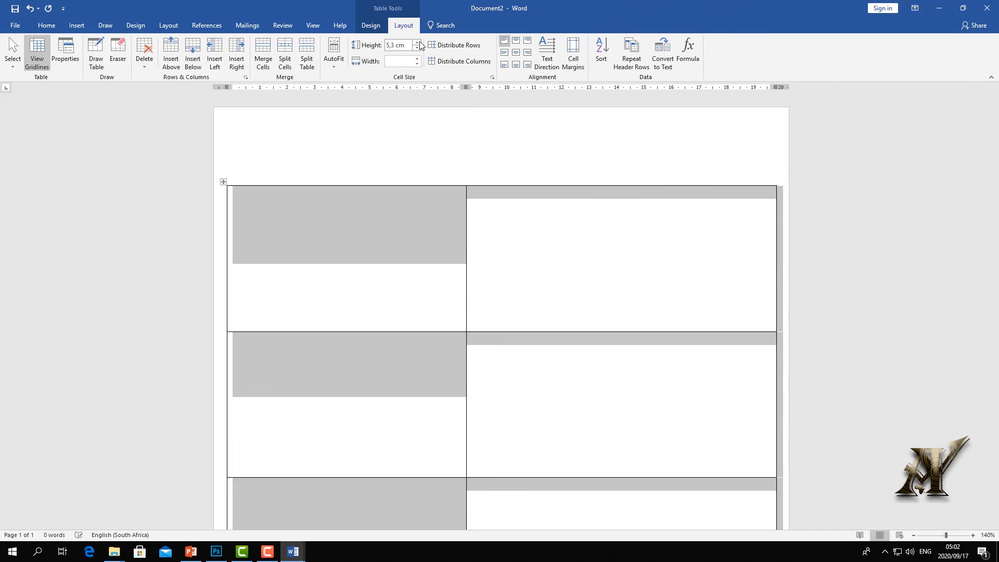
pyautogui.click(418, 43)
pyautogui.click(417, 43)
pyautogui.click(417, 43)
pyautogui.click(418, 43)
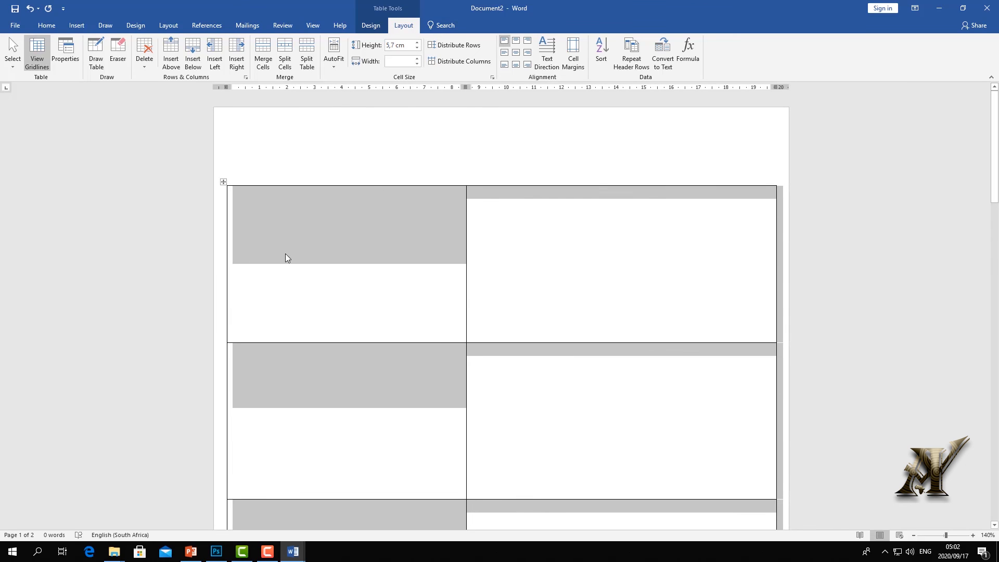
# Move the whole table up close to the top edge of the first page and check how it fits.
pyautogui.doubleClick(255, 172)
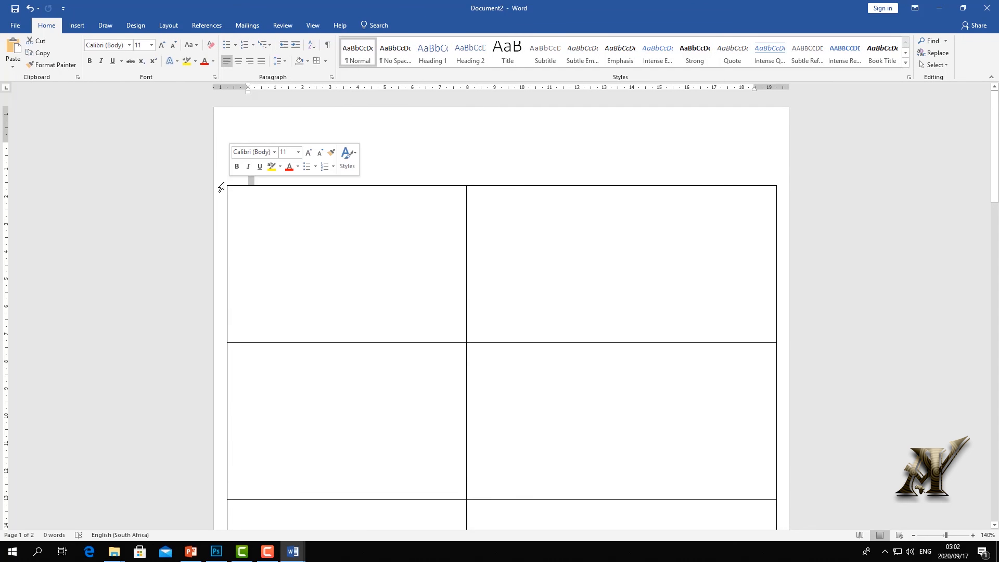
pyautogui.click(233, 202)
pyautogui.moveTo(222, 183); pyautogui.dragTo(219, 114)
pyautogui.scroll(-10, 388, 327)
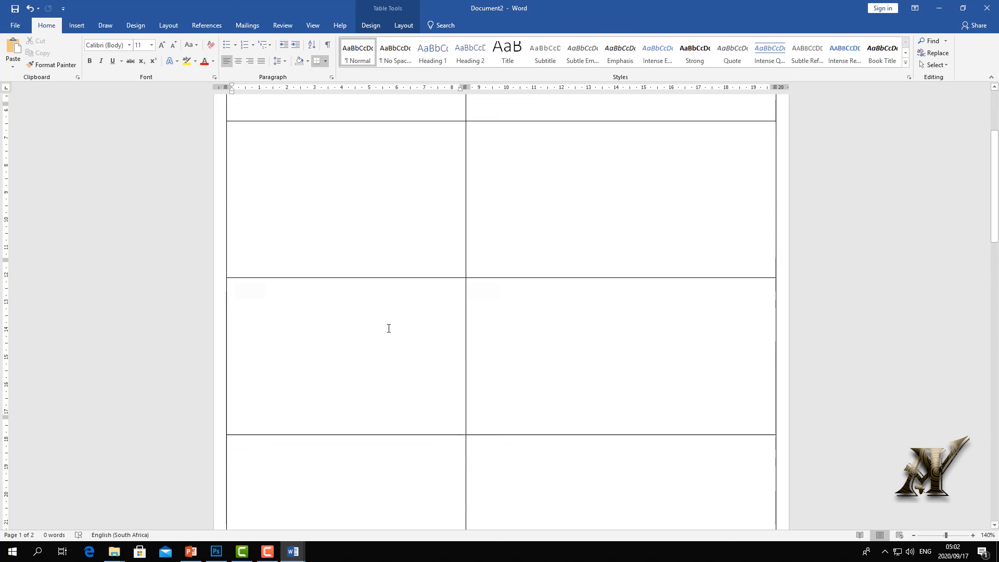
pyautogui.scroll(4, 373, 342)
pyautogui.scroll(-5, 373, 342)
pyautogui.scroll(10, 327, 409)
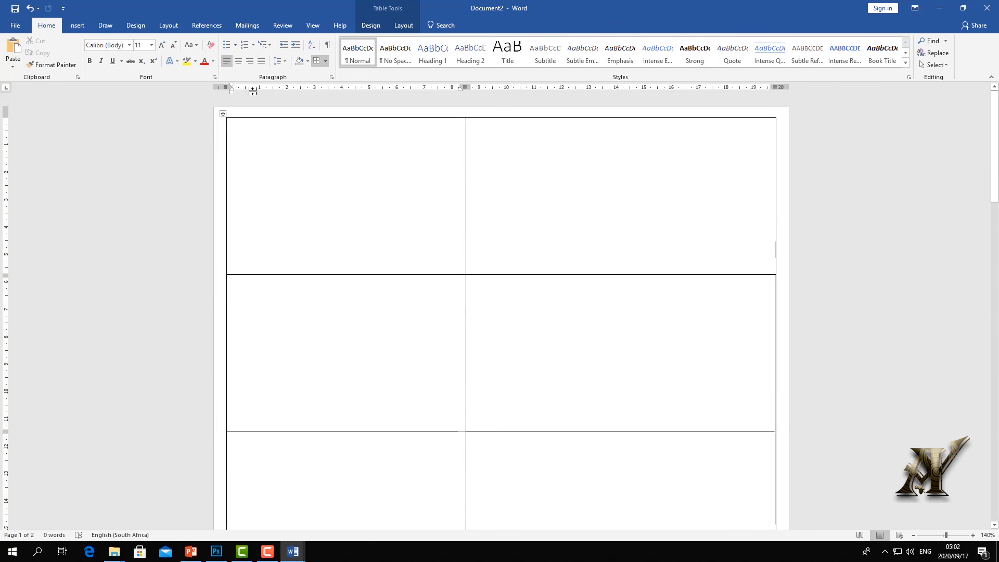
# Reduce the height of all table rows to 5,5 cm.
pyautogui.click(223, 113)
pyautogui.click(403, 25)
pyautogui.click(417, 48)
pyautogui.click(417, 47)
pyautogui.scroll(-8, 441, 133)
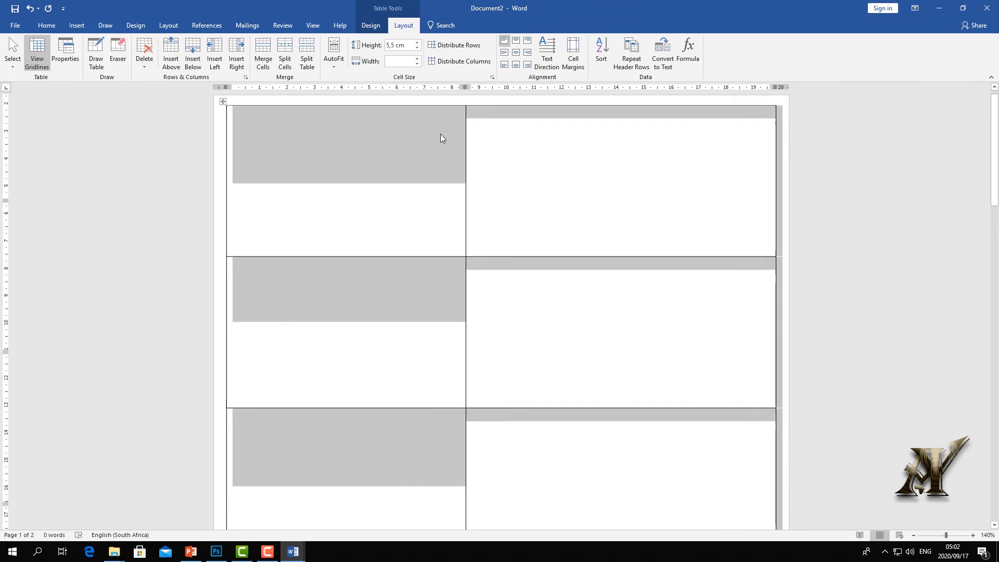
pyautogui.scroll(-4, 439, 134)
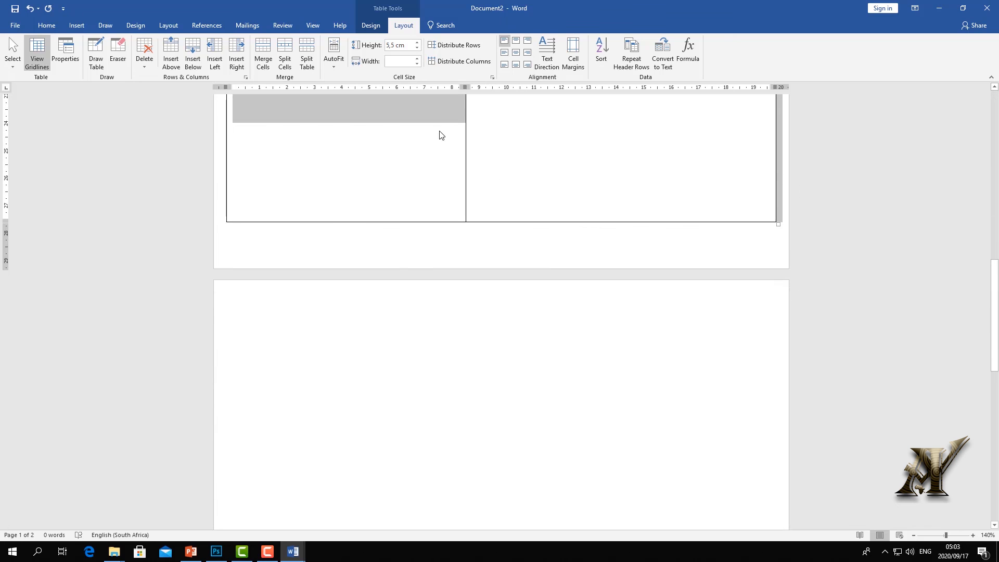
# Extend the last table row slightly further down by moving its bottom border.
pyautogui.click(386, 372)
pyautogui.hotkey('ctrl', 'z')
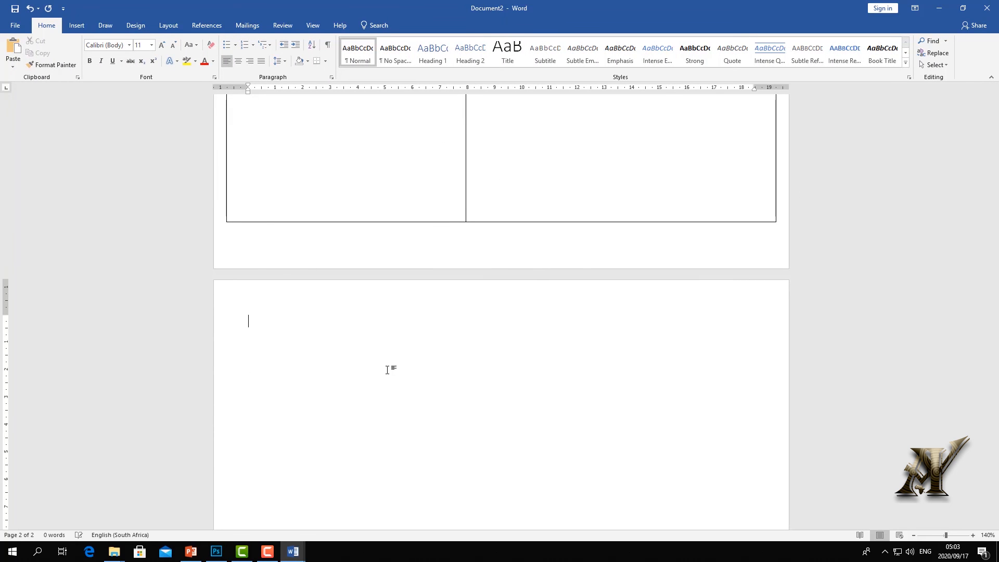
pyautogui.scroll(2, 387, 369)
pyautogui.moveTo(379, 324)
pyautogui.mouseDown()
pyautogui.moveTo(379, 345)
pyautogui.moveTo(377, 335)
pyautogui.mouseUp()
pyautogui.scroll(8, 365, 283)
# Widen the selected table so its outer borders nearly reach both side edges of the page.
pyautogui.click(223, 113)
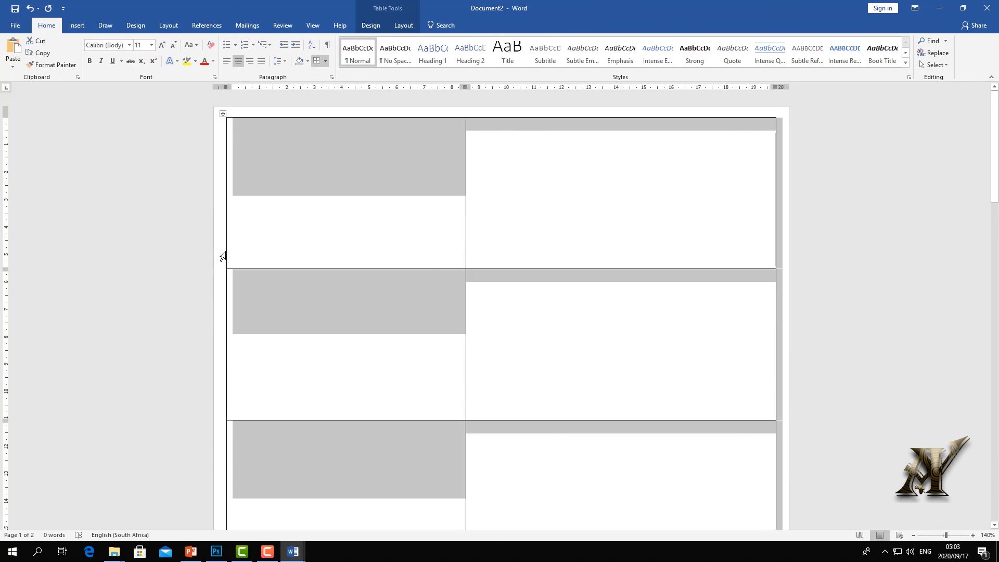
pyautogui.moveTo(220, 251); pyautogui.dragTo(212, 251)
pyautogui.scroll(-3, 619, 250)
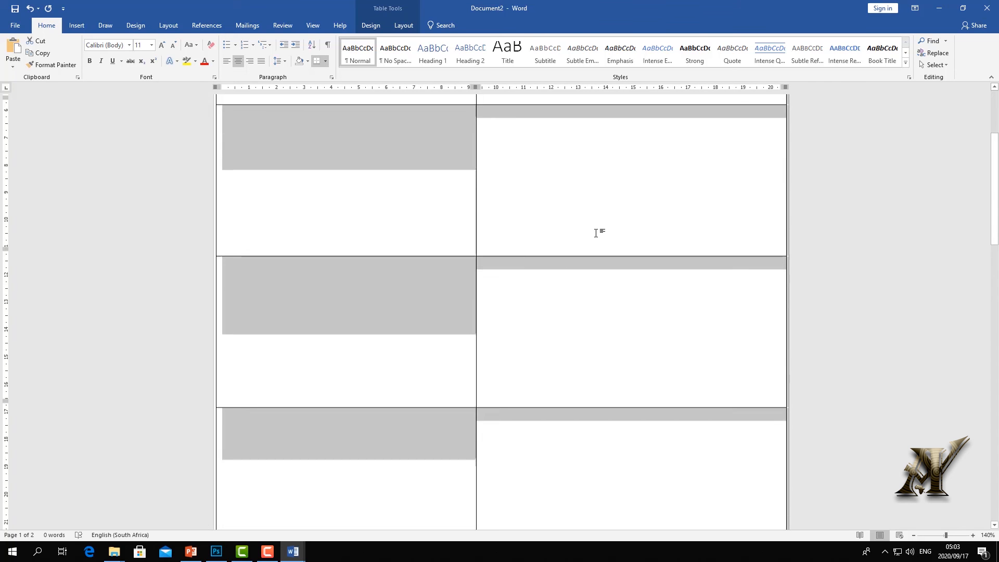
pyautogui.scroll(-6, 597, 232)
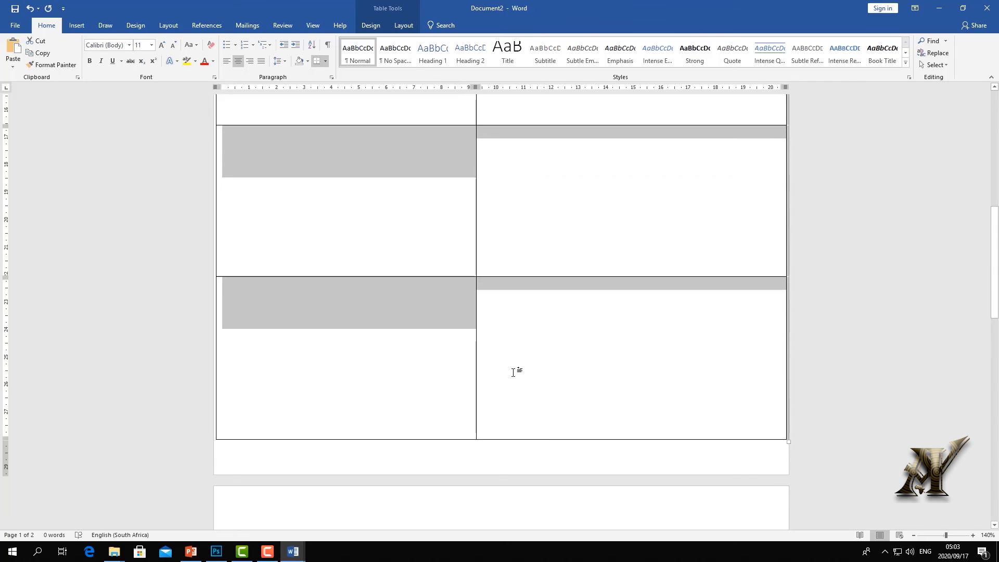
pyautogui.scroll(10, 513, 371)
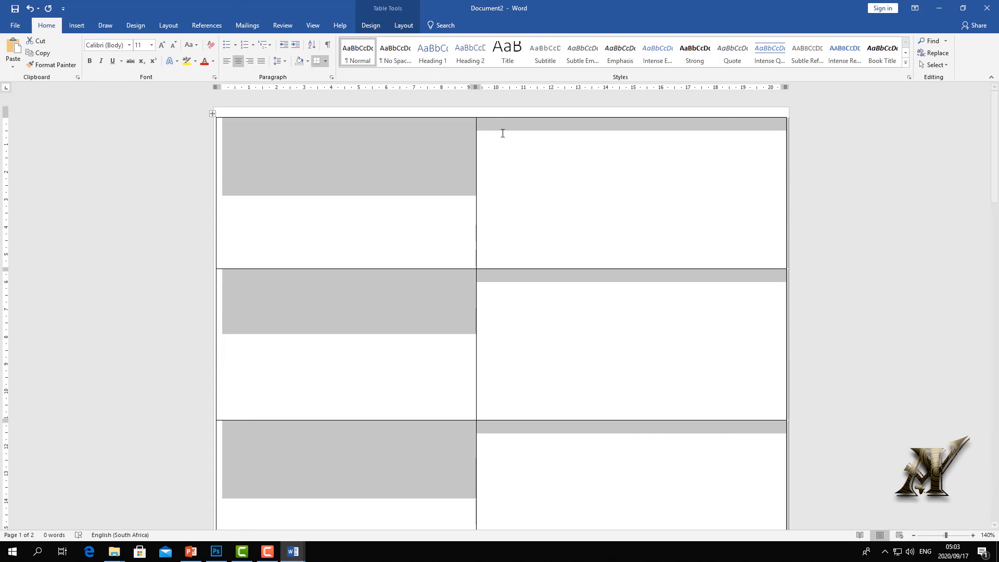
# Raise the bottom border of the last table row slightly so the document fits on a single page.
pyautogui.click(491, 132)
pyautogui.click(436, 119)
pyautogui.click(435, 120)
pyautogui.scroll(-9, 473, 229)
pyautogui.scroll(-5, 457, 230)
pyautogui.scroll(5, 435, 245)
pyautogui.scroll(-6, 432, 241)
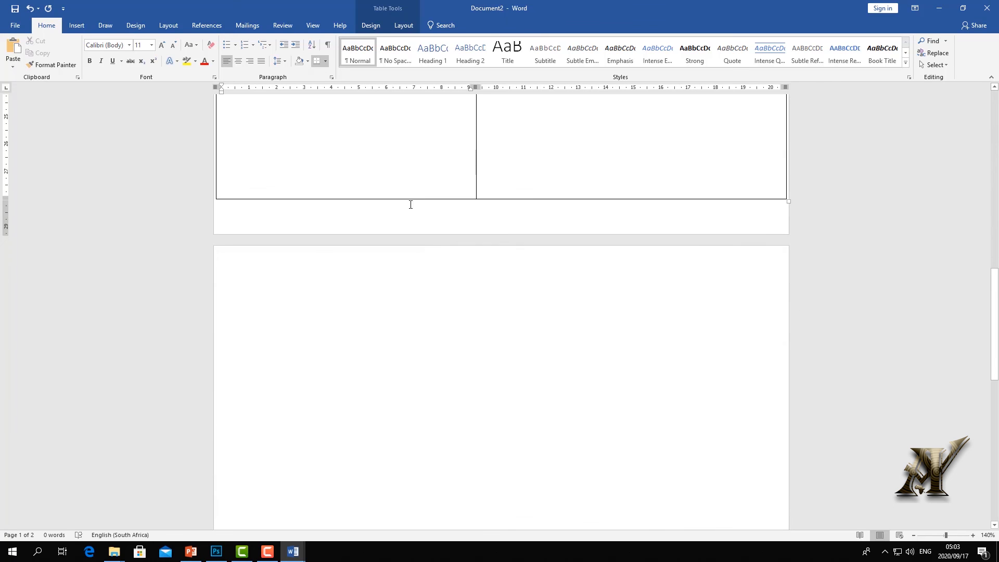
pyautogui.moveTo(283, 143); pyautogui.dragTo(283, 139)
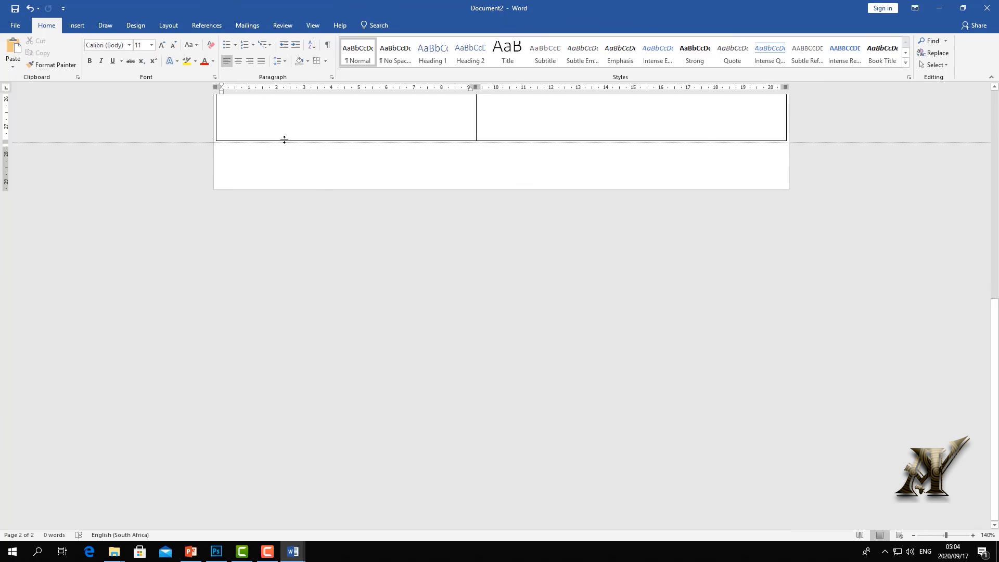
pyautogui.scroll(9, 283, 147)
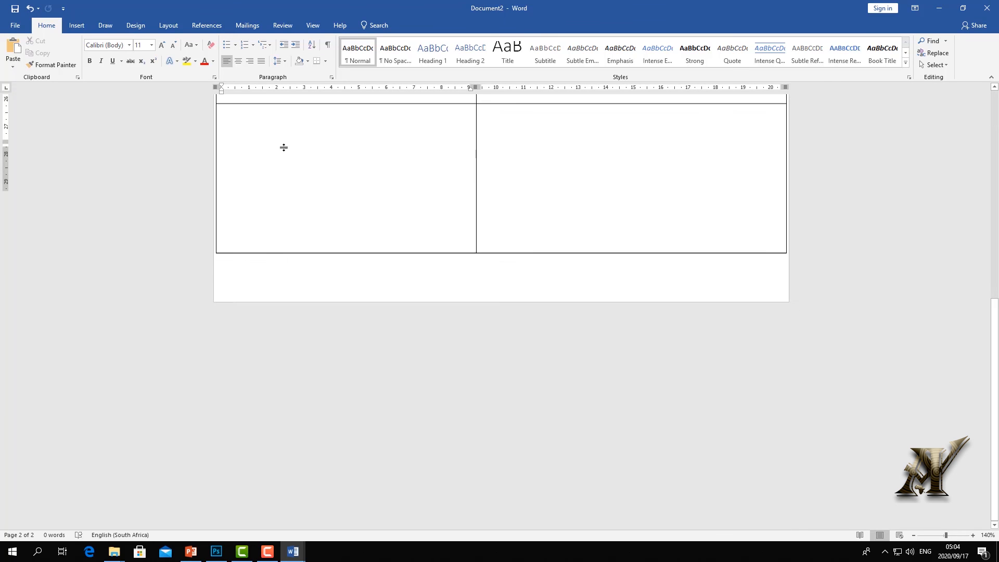
pyautogui.scroll(-4, 302, 177)
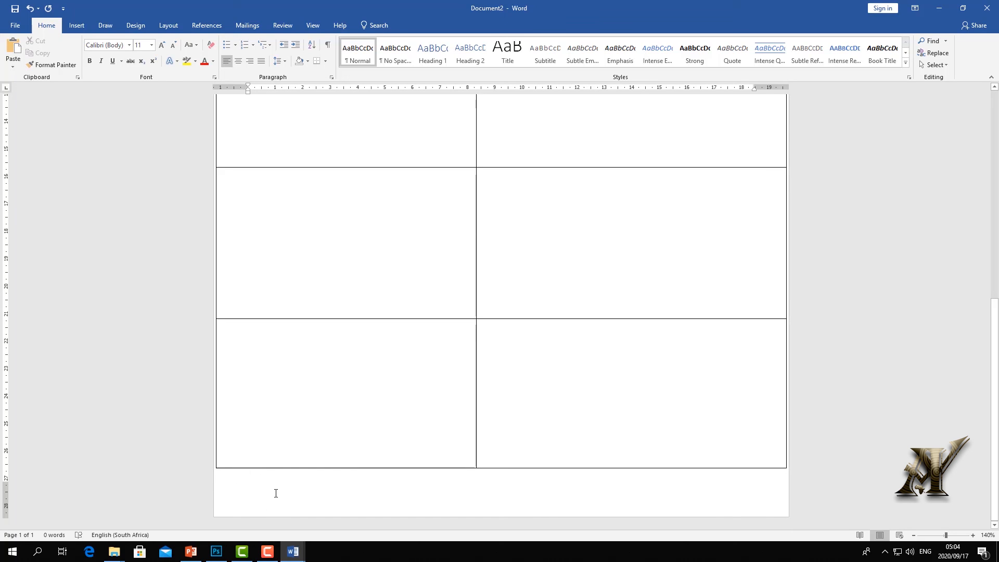
# Set the bottom page margin to 0,9 cm in the custom margins for the whole document.
pyautogui.click(172, 26)
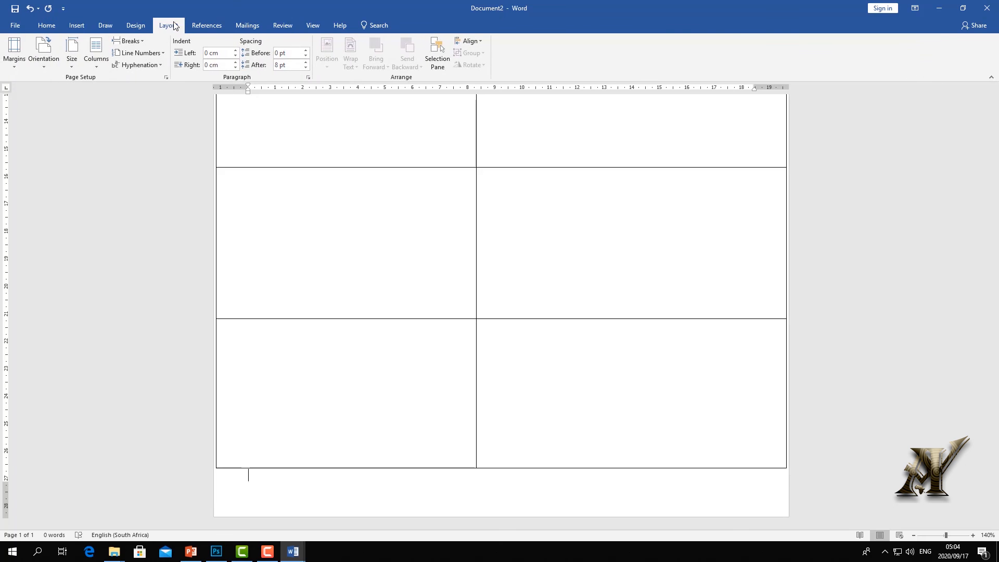
pyautogui.click(14, 68)
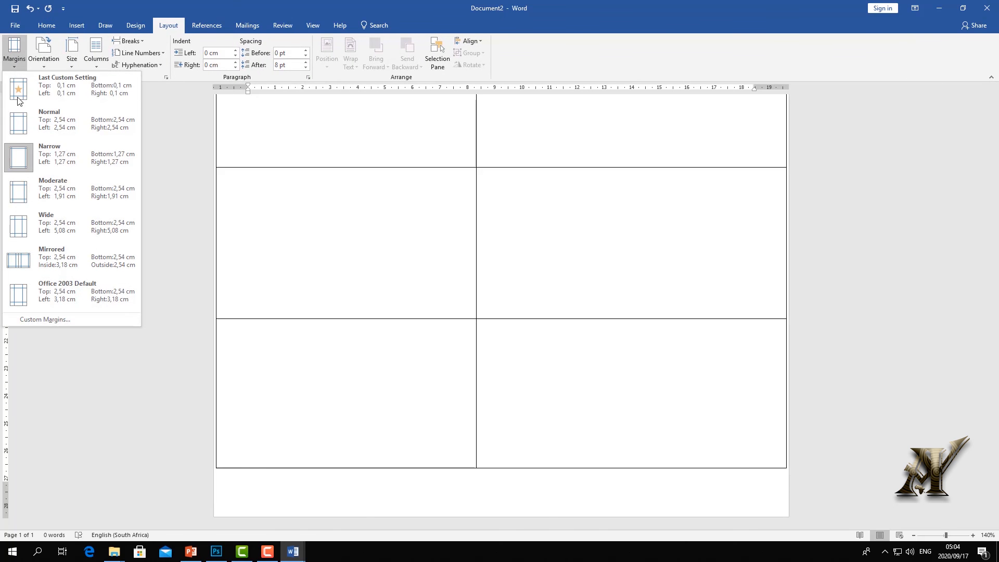
pyautogui.click(41, 319)
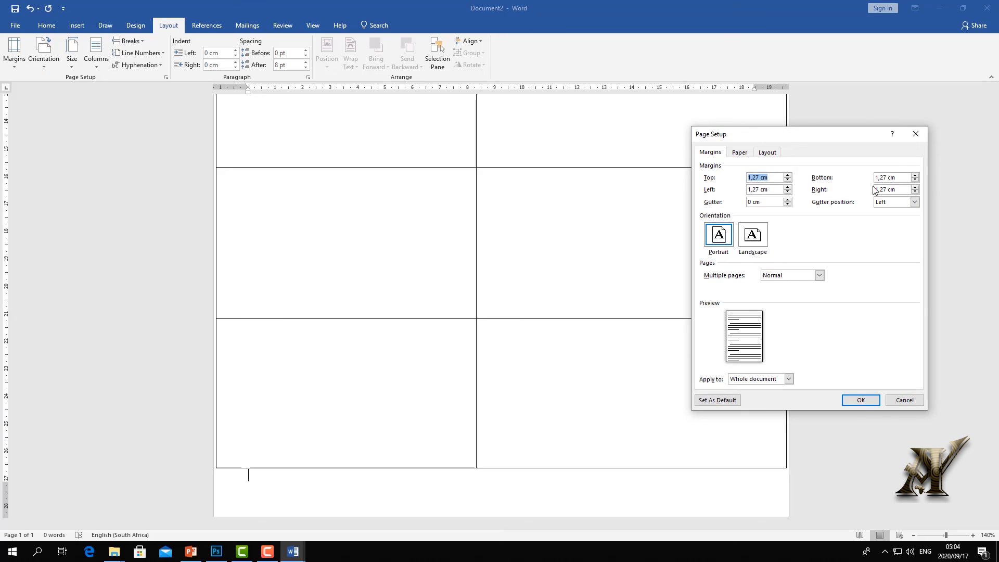
pyautogui.click(915, 180)
pyautogui.click(866, 401)
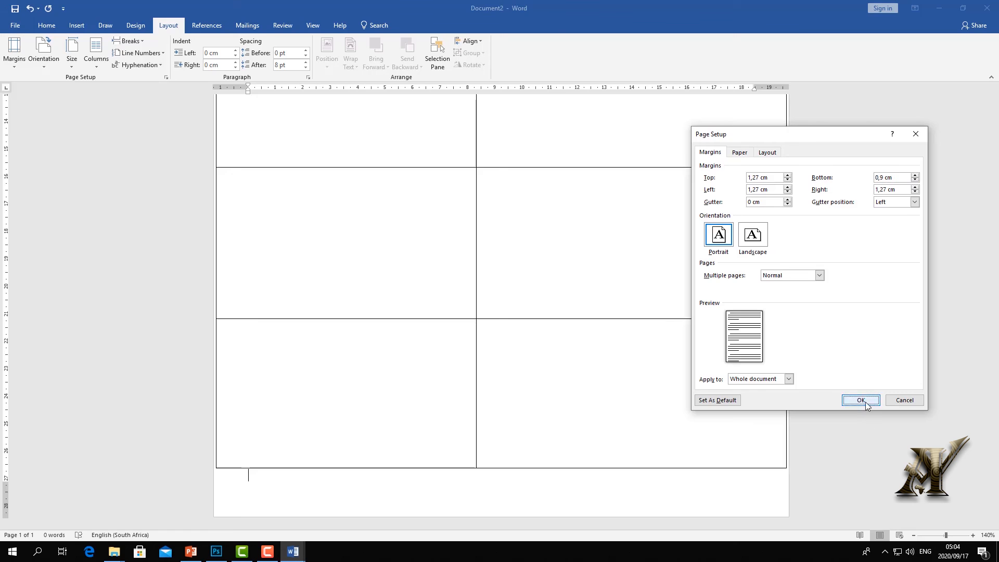
pyautogui.click(522, 315)
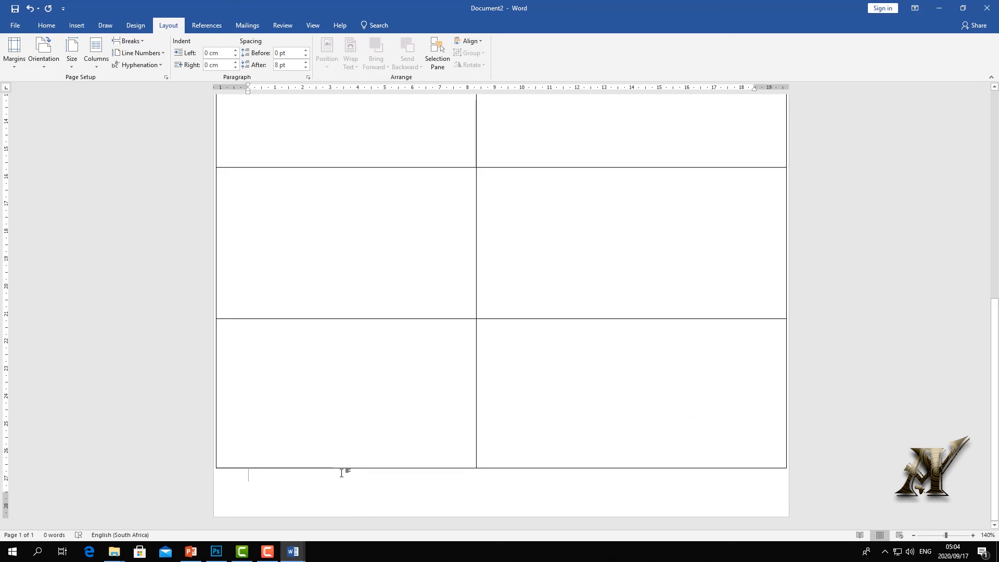
# Try to extend the last table row further toward the page bottom, undo it, and place the cursor in the first row's second cell.
pyautogui.moveTo(343, 466); pyautogui.dragTo(345, 492)
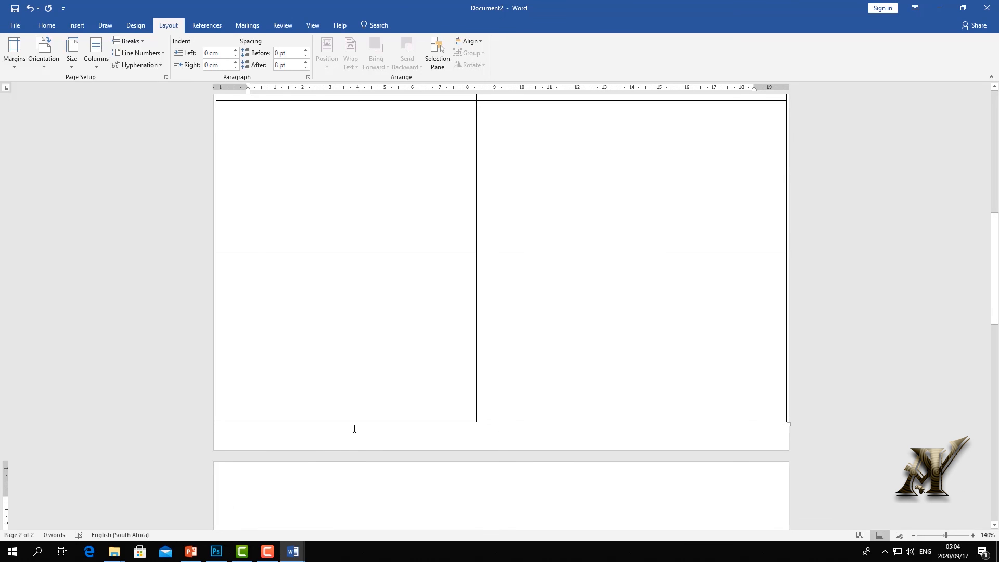
pyautogui.hotkey('ctrl', 'z')
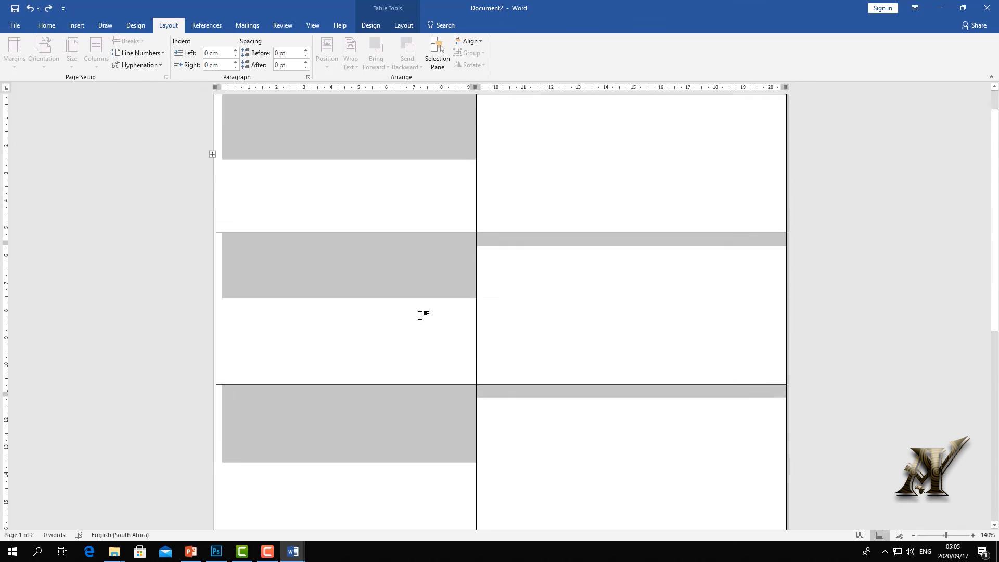
pyautogui.scroll(1, 417, 312)
pyautogui.click(484, 201)
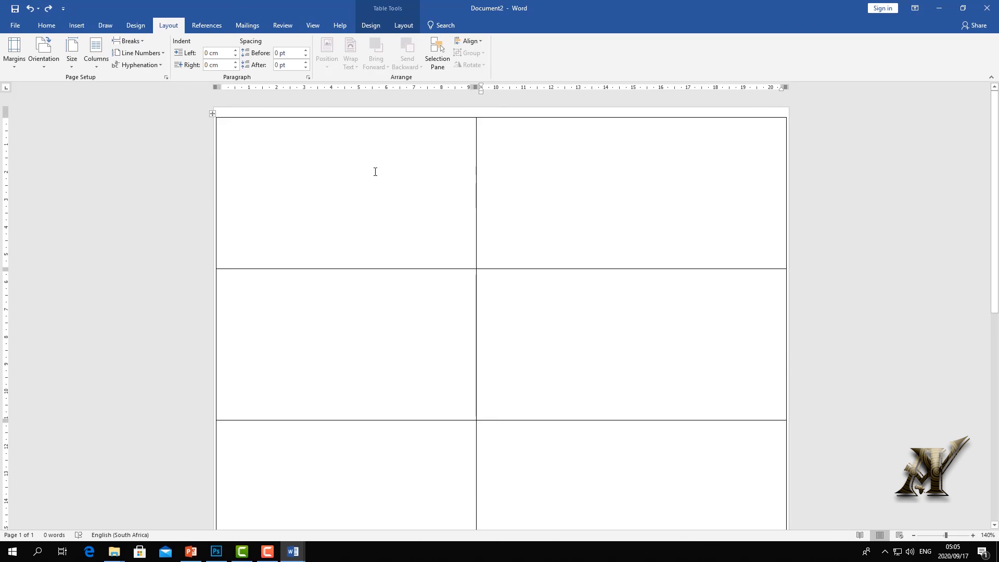
# Review the sidebar and section proportions of the sample CV in the cv template document, and return to Document2.
pyautogui.click(402, 27)
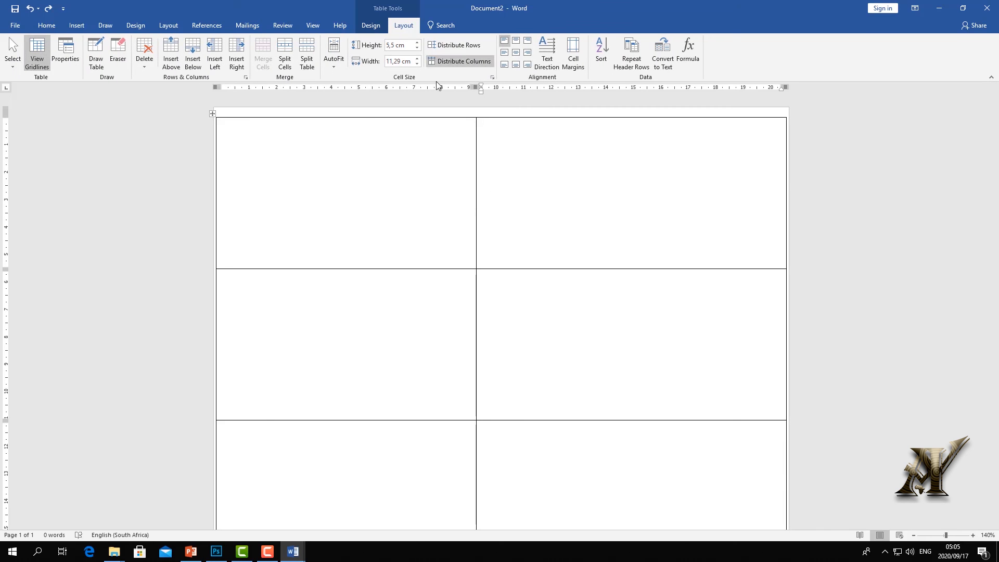
pyautogui.click(305, 24)
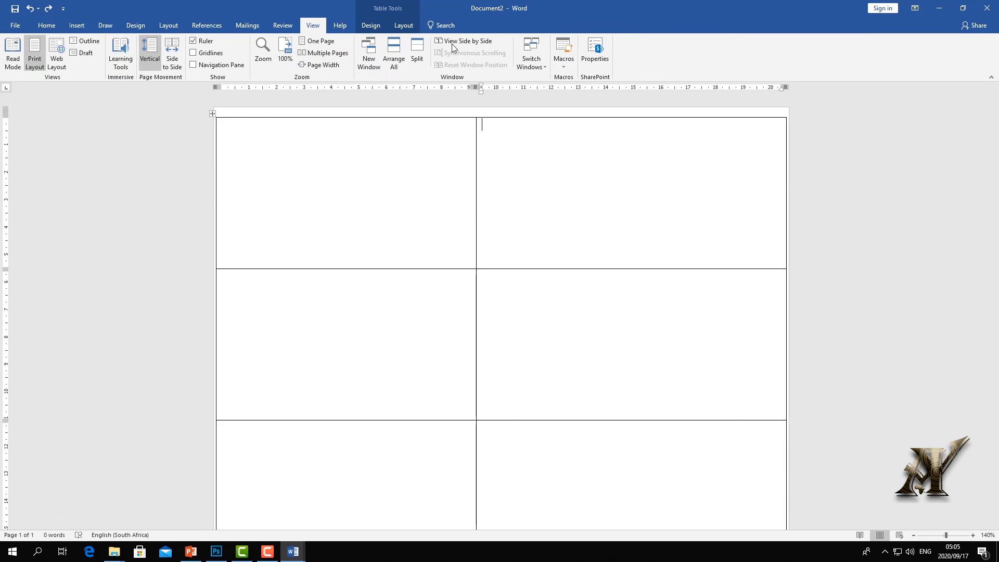
pyautogui.click(541, 61)
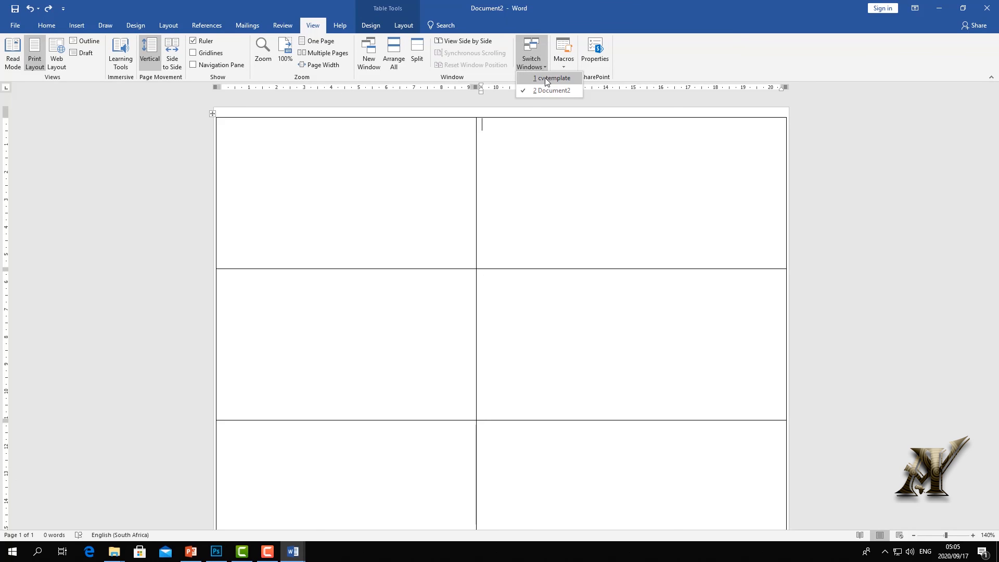
pyautogui.click(547, 79)
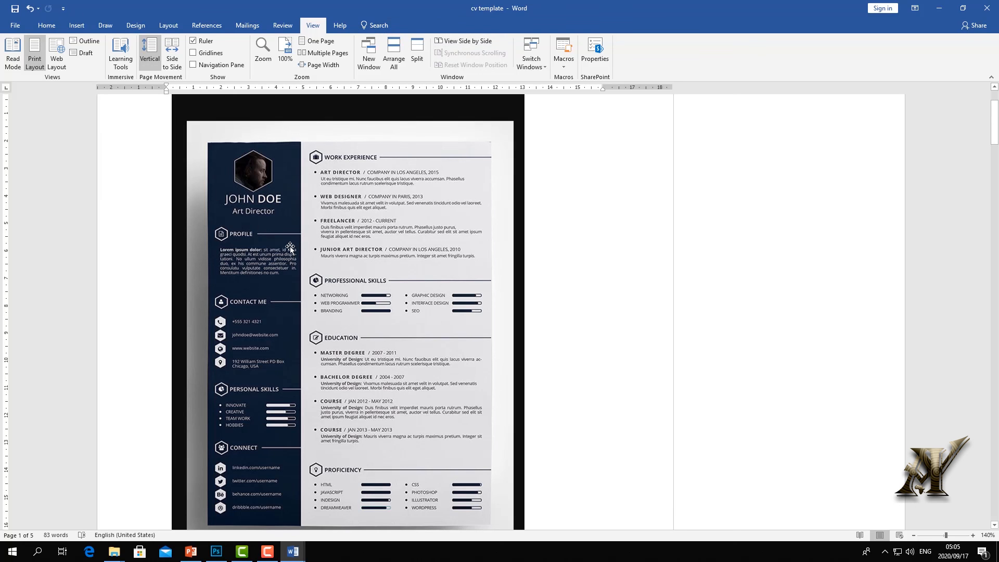
pyautogui.scroll(-1, 287, 248)
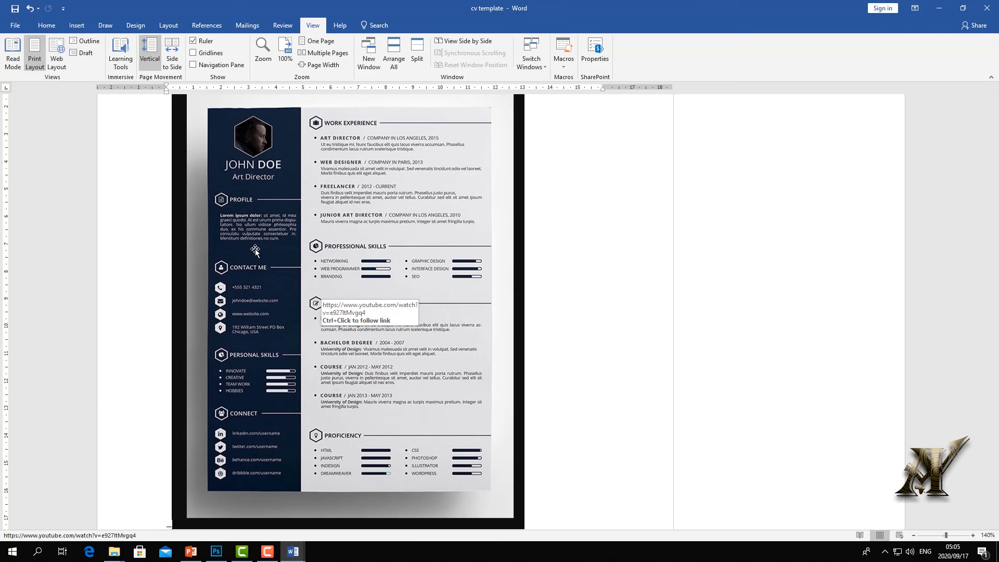
pyautogui.click(540, 60)
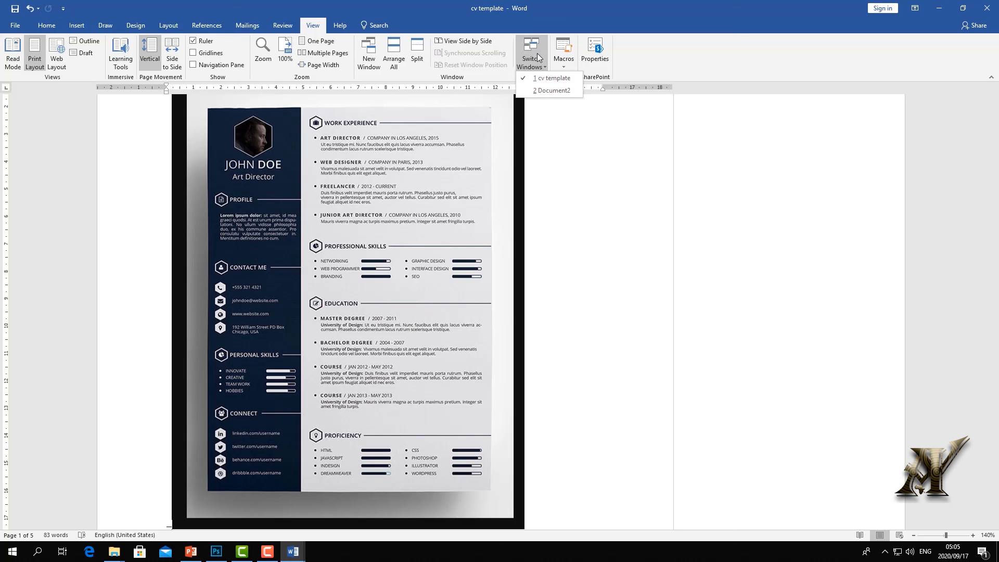
pyautogui.click(539, 91)
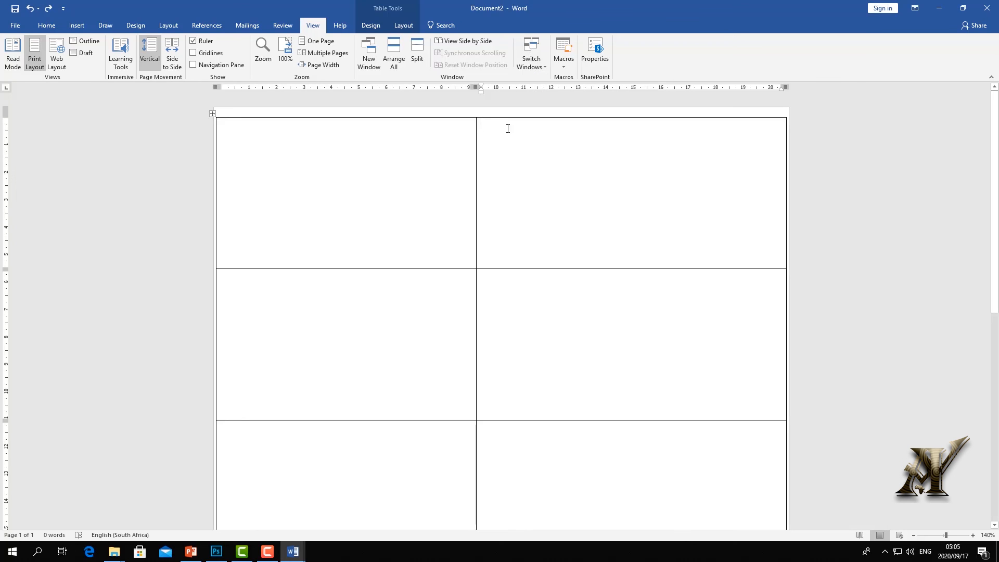
# Narrow the table's first column to about 6.5 cm by moving the divider between the two columns.
pyautogui.moveTo(476, 181); pyautogui.dragTo(395, 180)
pyautogui.scroll(-10, 473, 198)
pyautogui.scroll(-2, 473, 198)
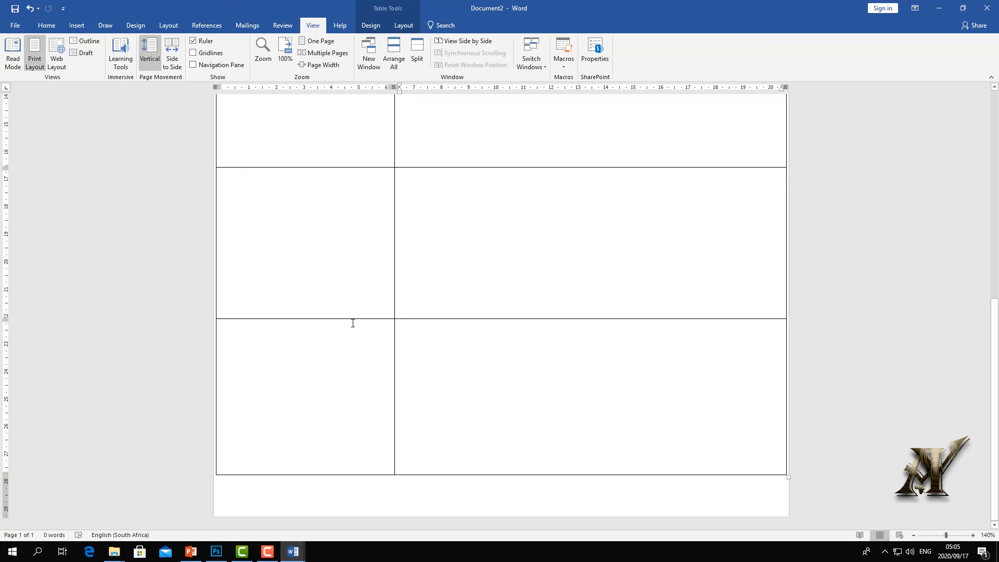
# Adjust the inner row borders so the first row is about 6.5 cm tall and the three middle rows about 4.7 cm each.
pyautogui.scroll(3, 352, 257)
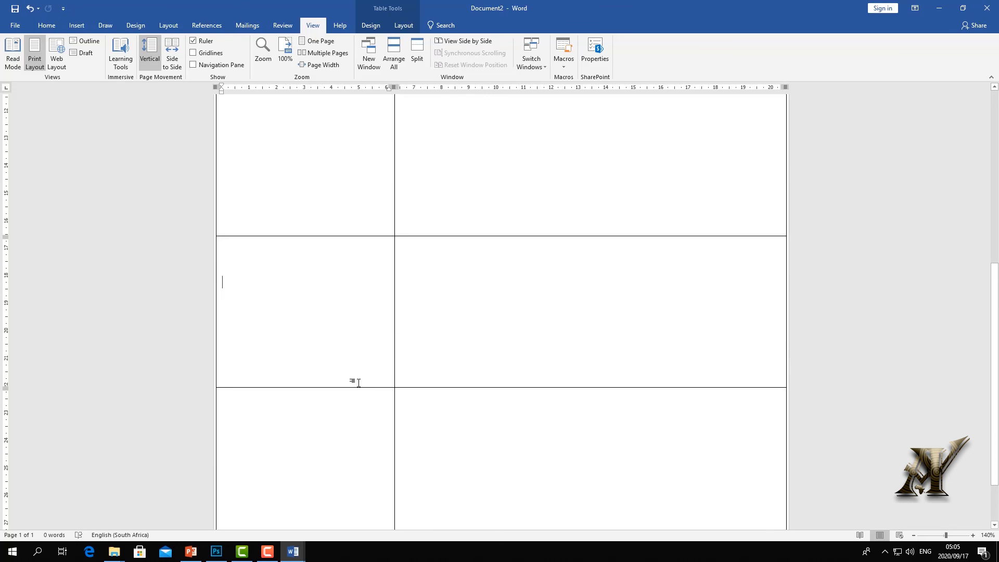
pyautogui.moveTo(361, 388); pyautogui.dragTo(360, 376)
pyautogui.scroll(10, 348, 304)
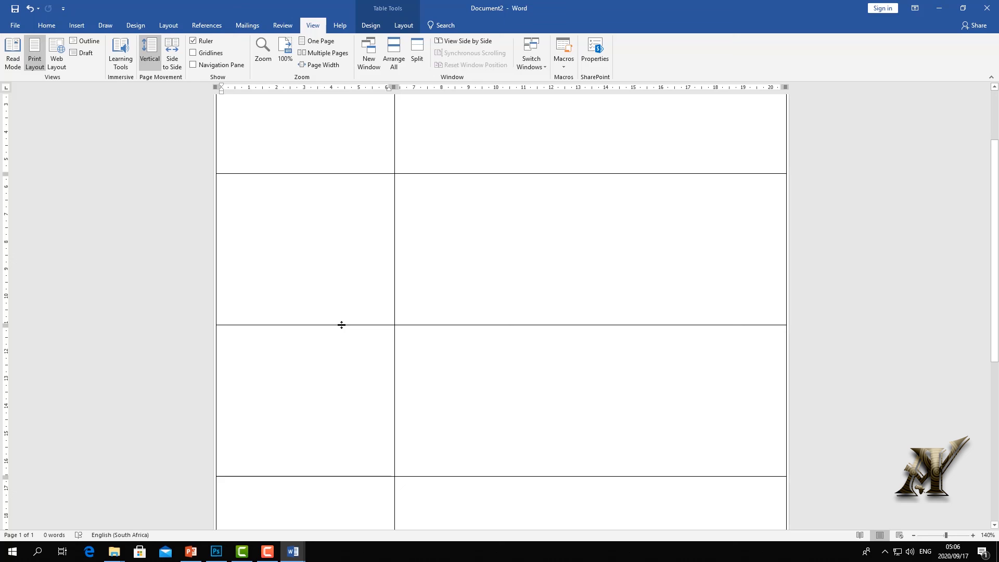
pyautogui.moveTo(341, 325); pyautogui.dragTo(342, 316)
pyautogui.click(357, 415)
pyautogui.scroll(-3, 357, 455)
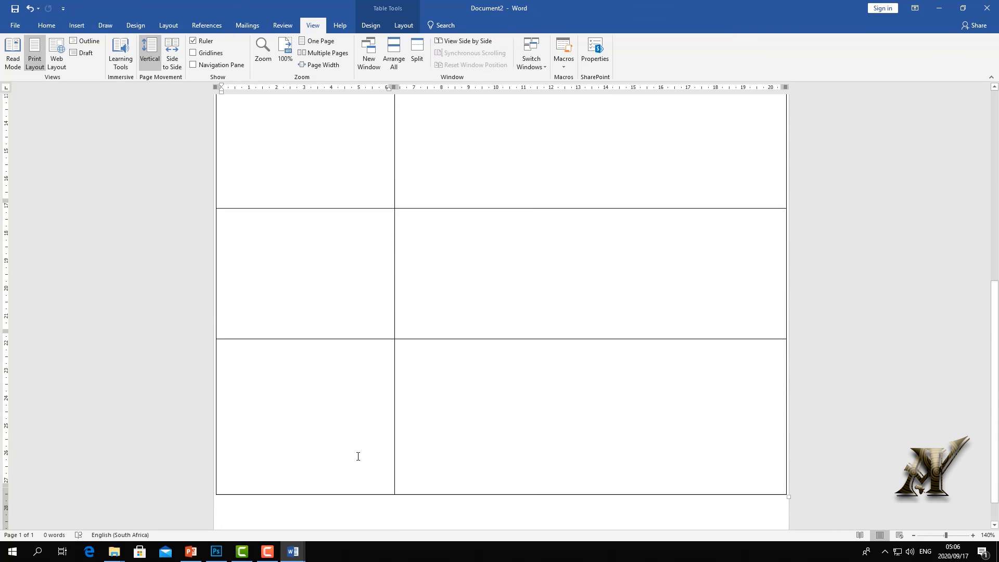
# Select all cells of the table's first column and shade them with the standard Dark Blue color.
pyautogui.scroll(5, 360, 455)
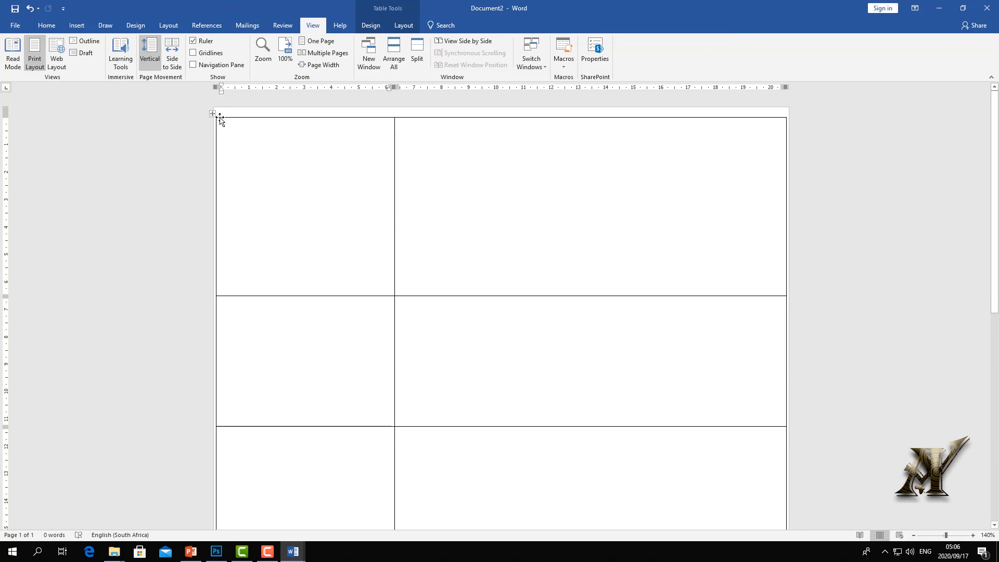
pyautogui.moveTo(234, 127); pyautogui.dragTo(280, 355)
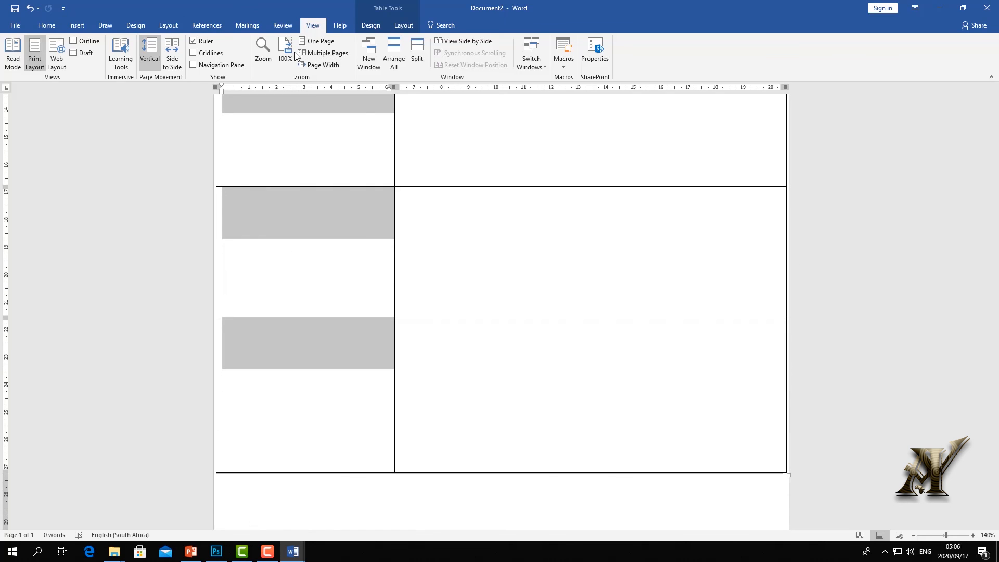
pyautogui.click(46, 25)
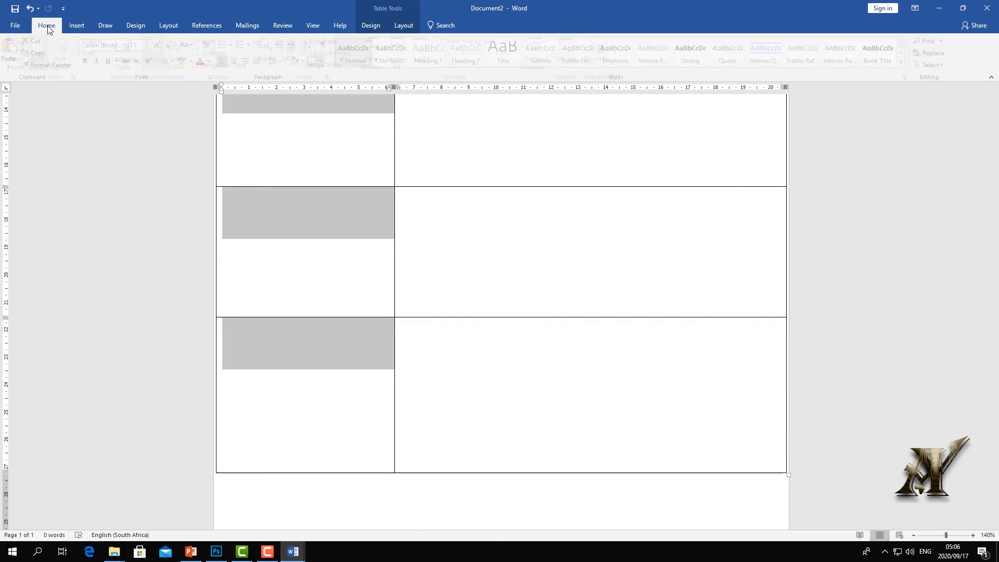
pyautogui.click(307, 61)
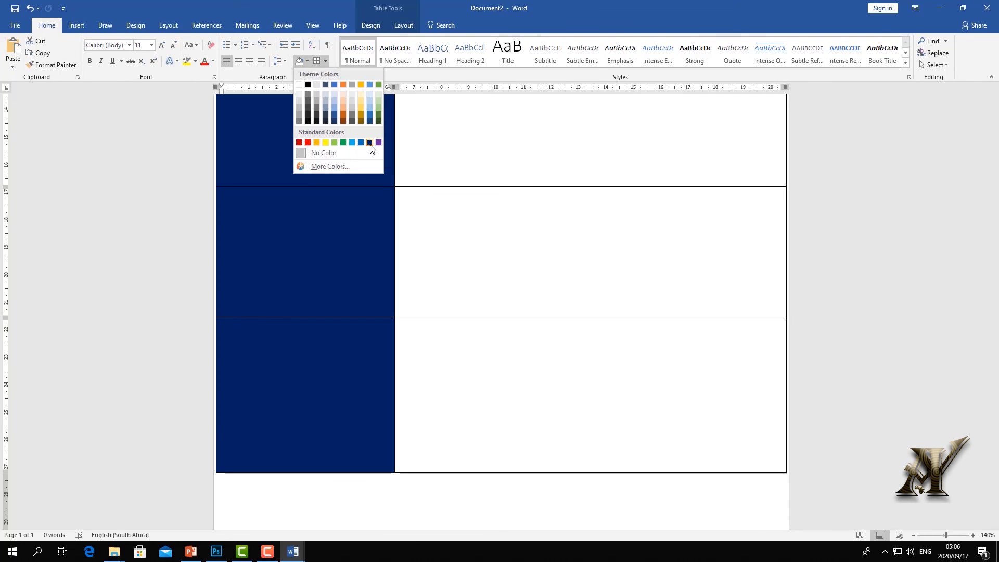
pyautogui.click(369, 143)
# Compare the shaded sidebar with the sample CV in the cv template document and return to the first cell of Document2.
pyautogui.click(312, 25)
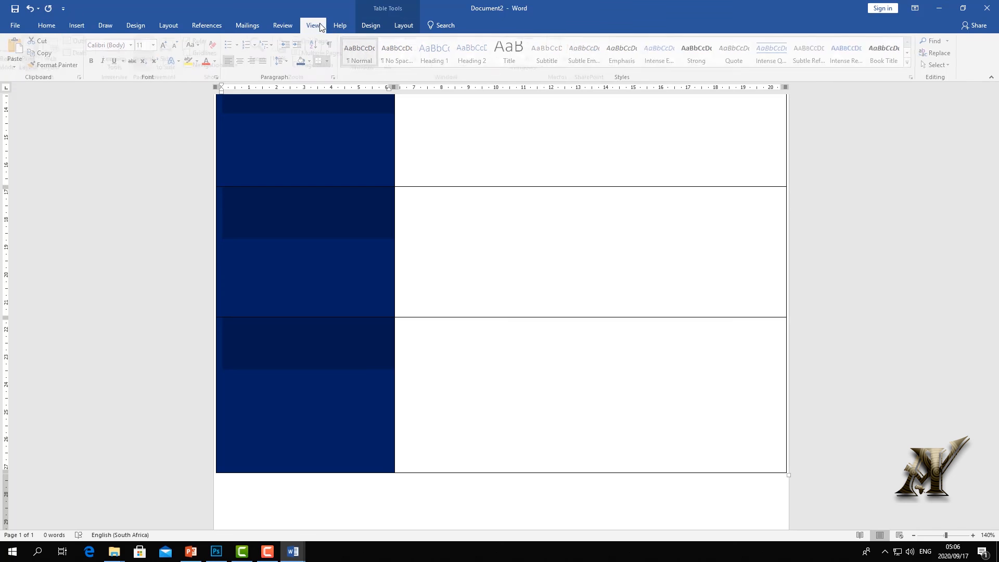
pyautogui.click(546, 69)
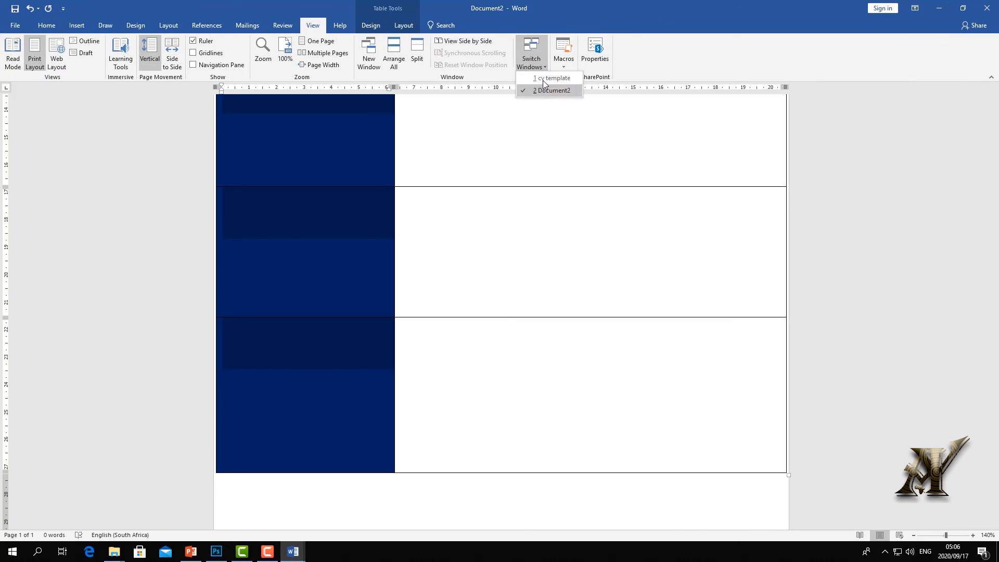
pyautogui.click(542, 80)
pyautogui.click(531, 62)
pyautogui.click(539, 91)
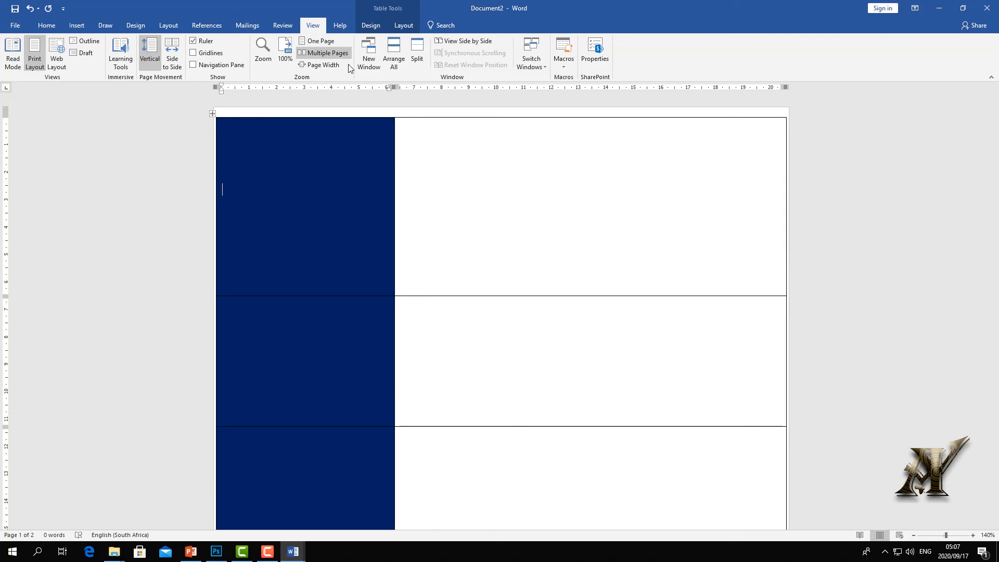
pyautogui.hotkey('alt', 'Tab')
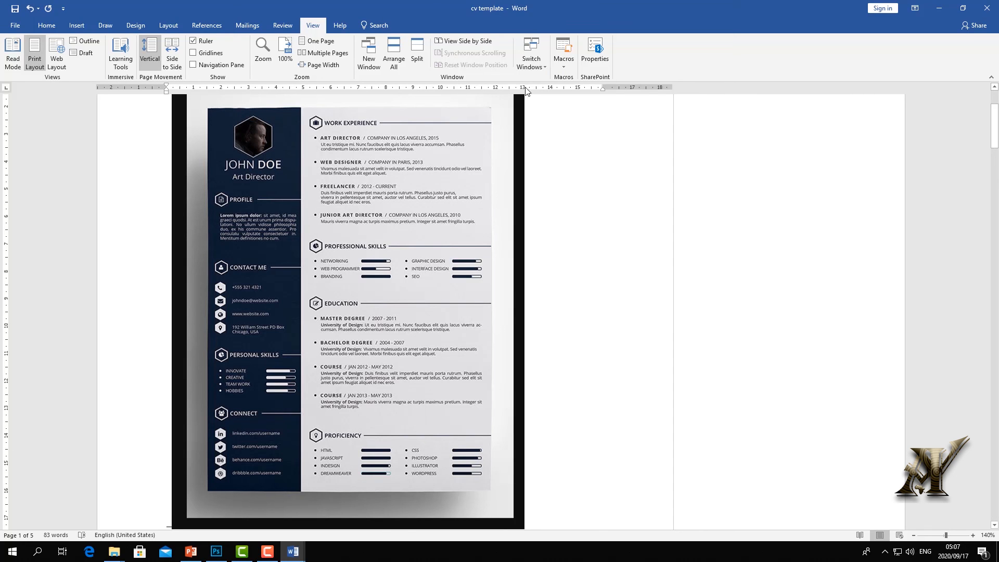
pyautogui.click(527, 63)
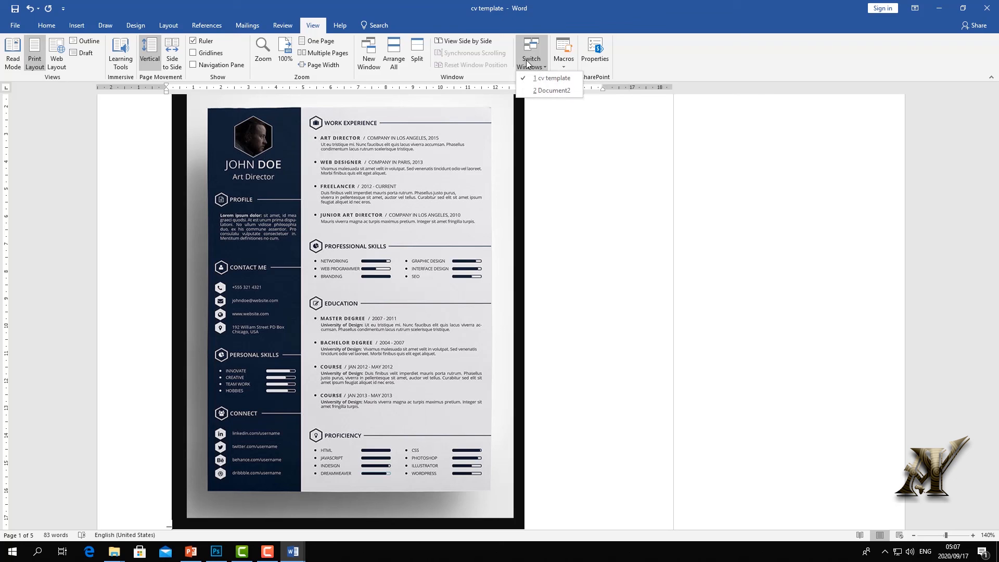
pyautogui.click(536, 90)
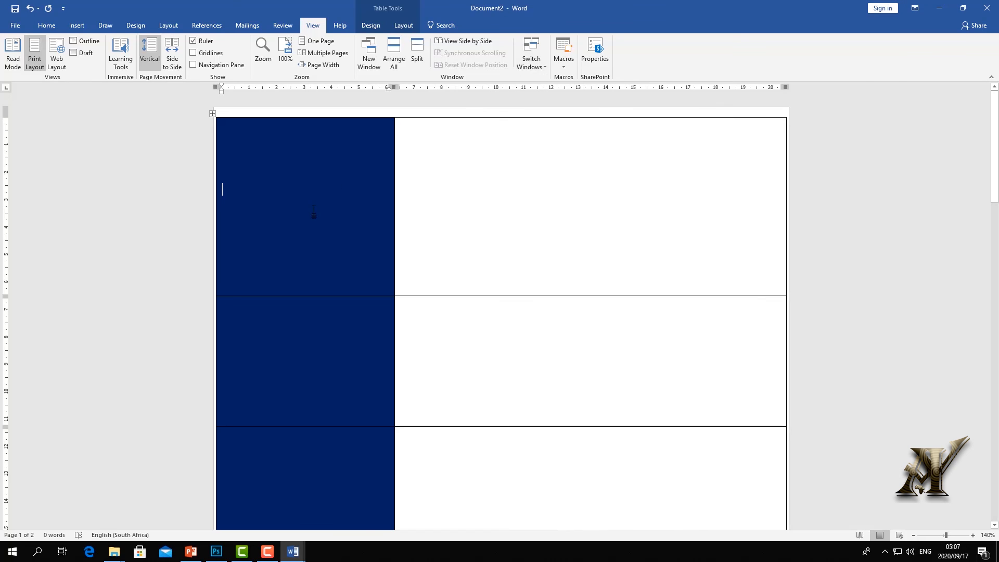
# Insert the JPG portrait photo from the Desktop folder into the first cell of the blue column.
pyautogui.click(77, 20)
pyautogui.click(109, 59)
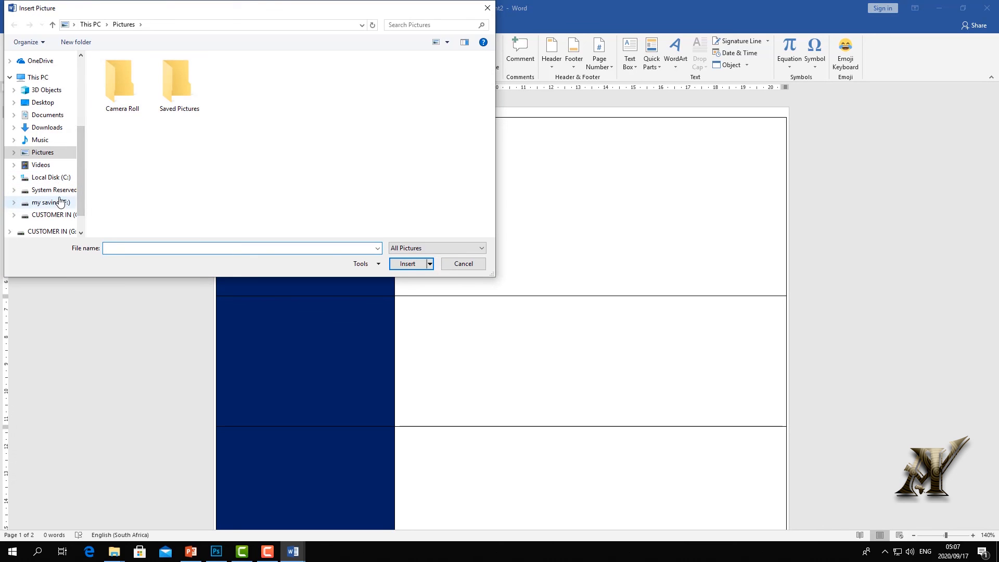
pyautogui.moveTo(81, 180); pyautogui.dragTo(80, 194)
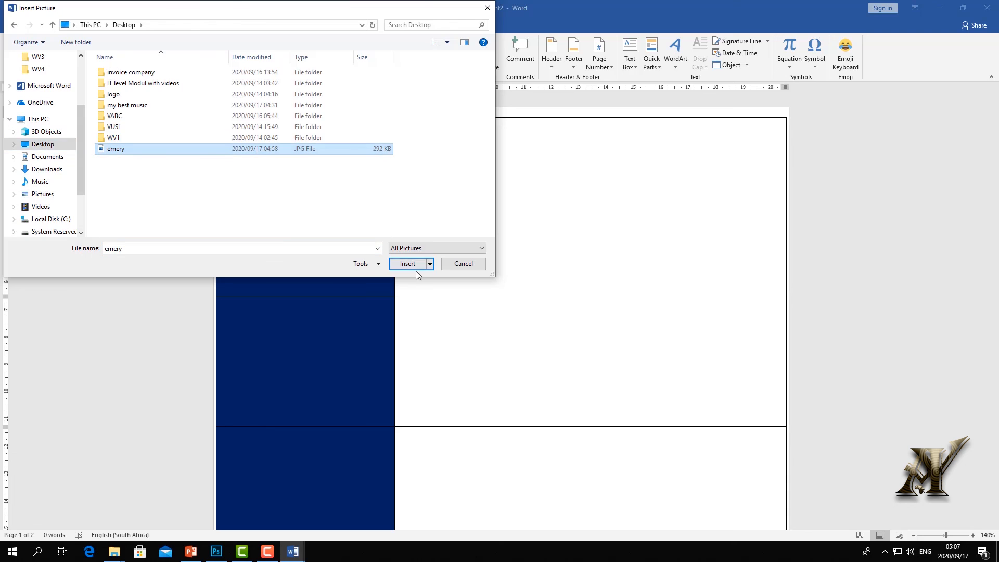
pyautogui.click(414, 264)
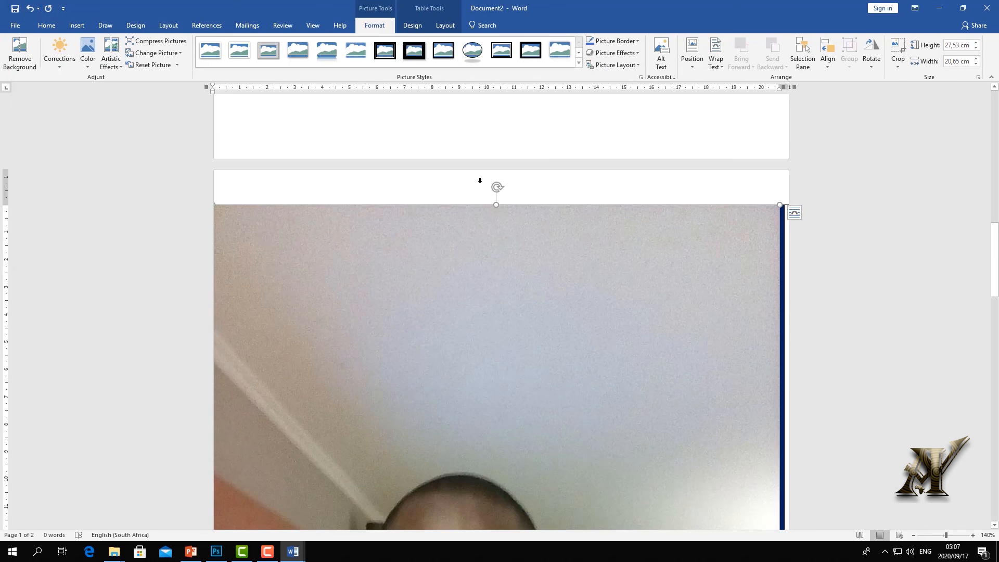
pyautogui.scroll(-5, 483, 299)
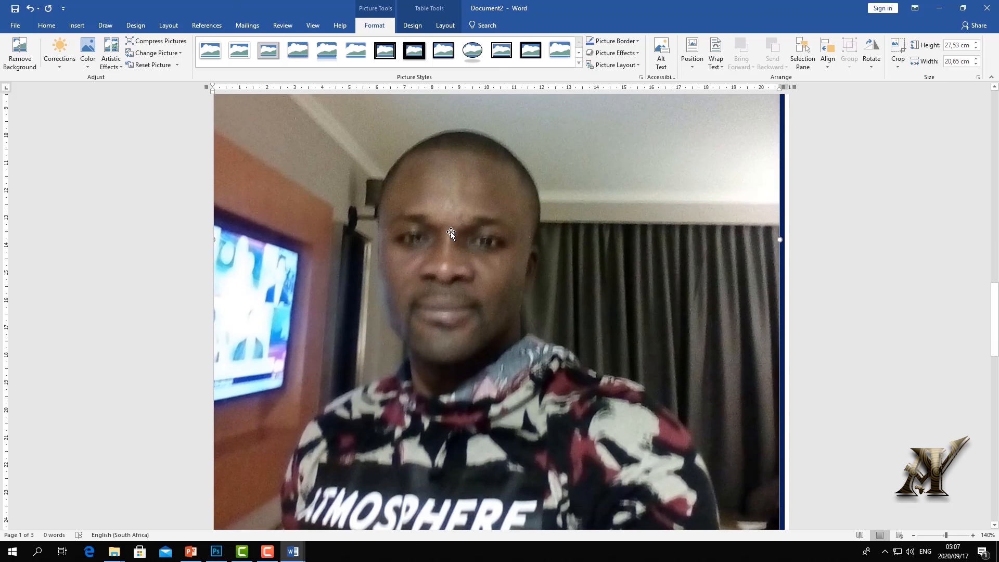